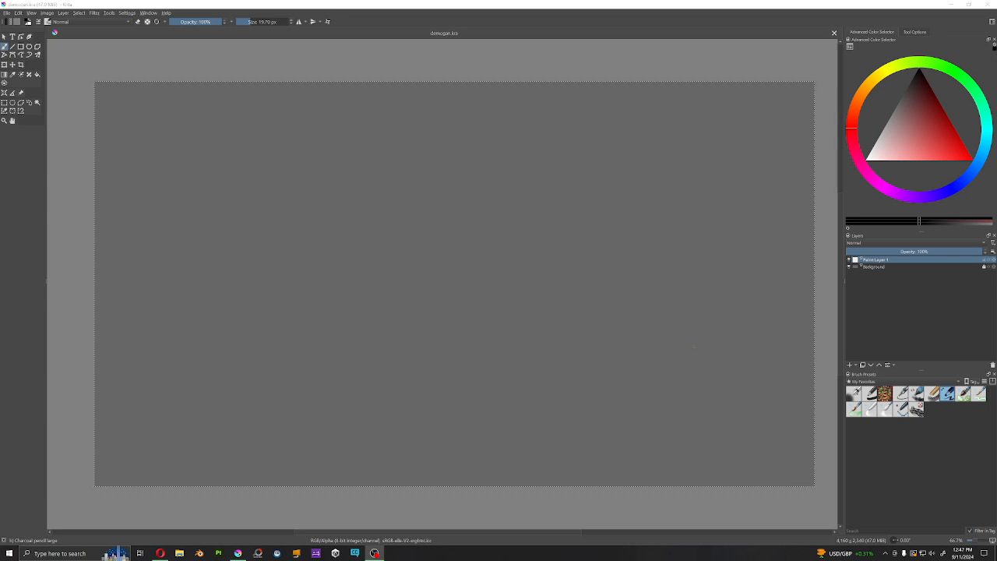
# Step: Switch to VRChat Creator Companion and remove the project called New Project from the project list
pyautogui.click(358, 553)
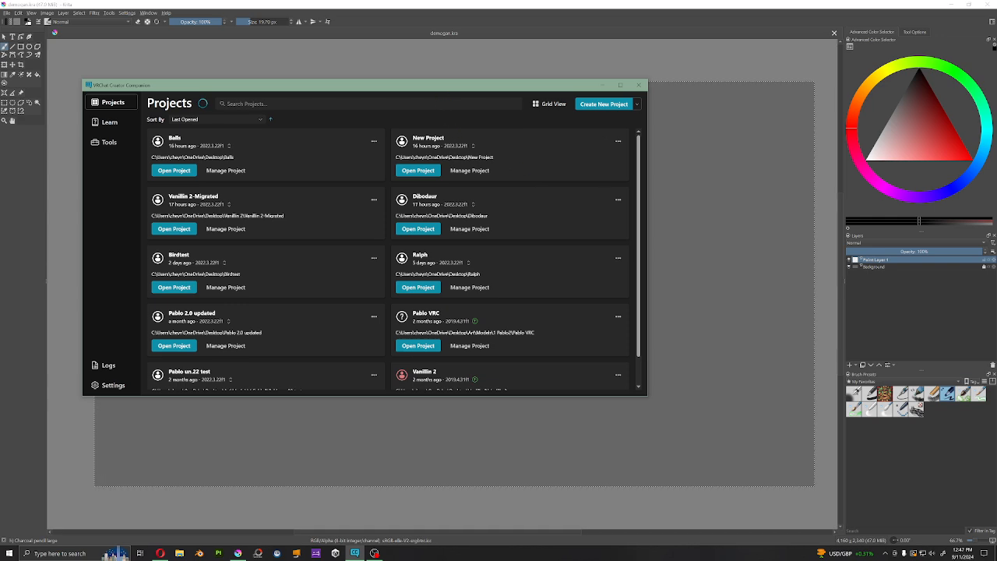
pyautogui.moveTo(440, 84); pyautogui.dragTo(567, 92)
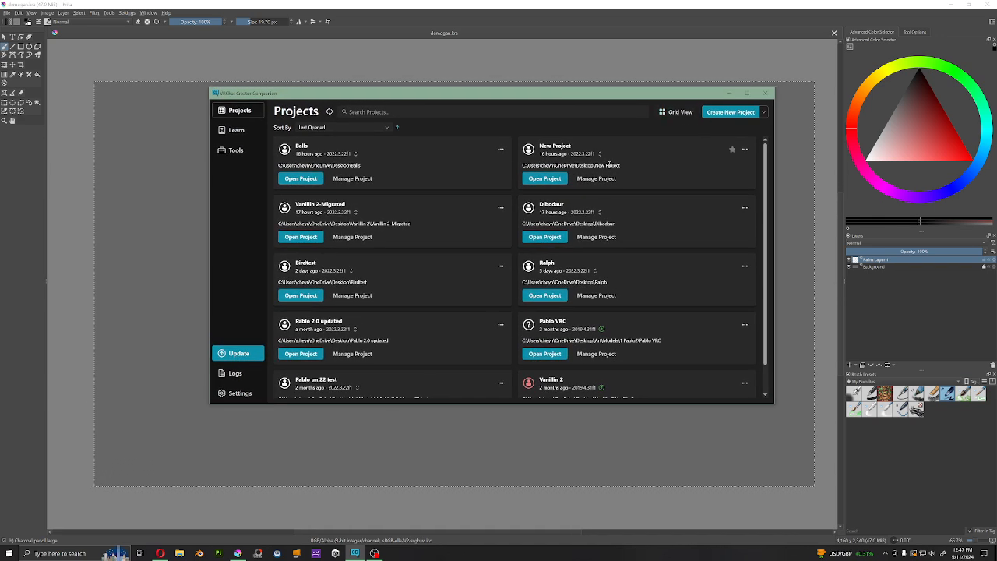
pyautogui.click(745, 148)
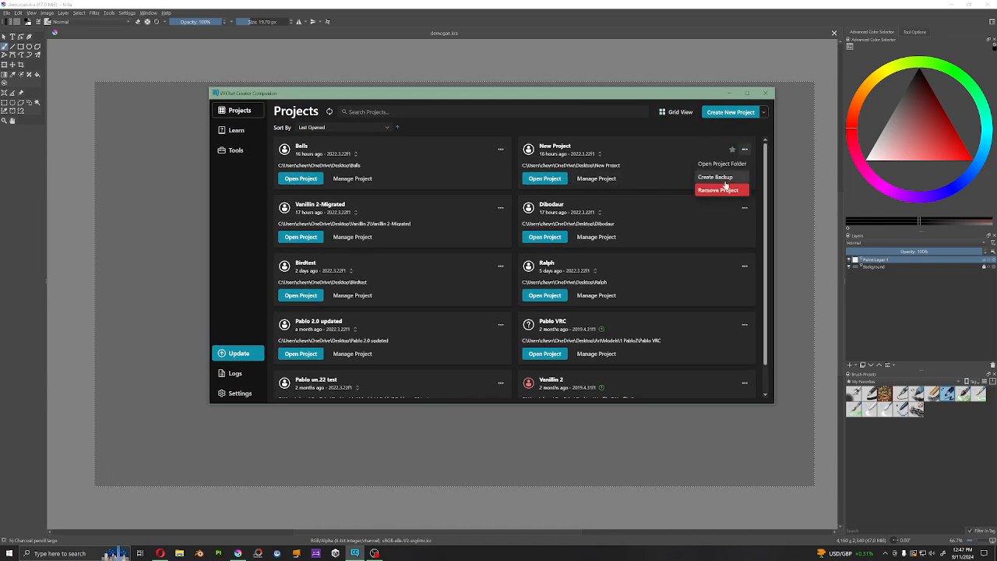
pyautogui.click(723, 189)
# Step: Create a Unity 2022 Avatar project named "New ProjectFHUAJSG_KajhG_K_EJHGK" in the Desktop location
pyautogui.click(730, 112)
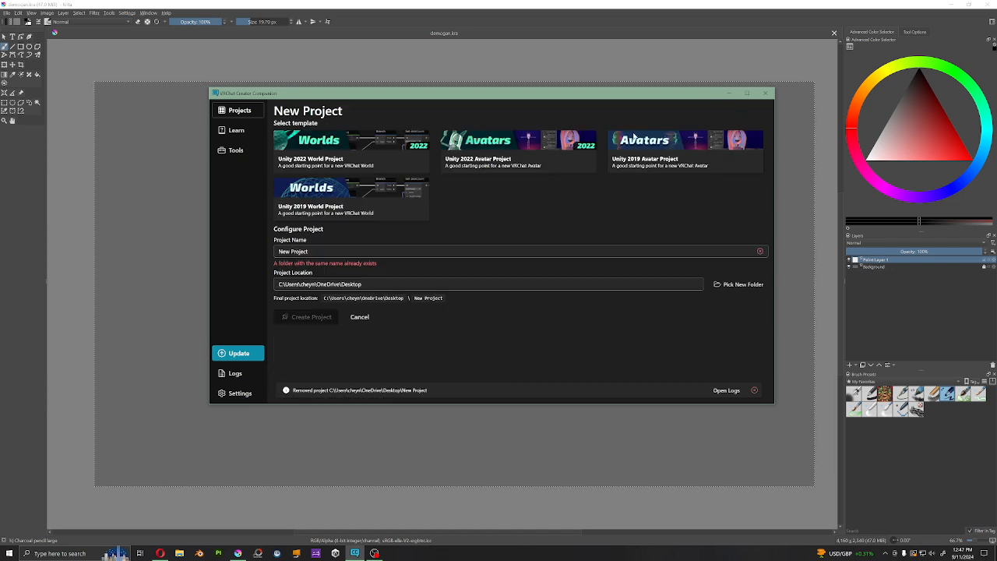
pyautogui.click(321, 250)
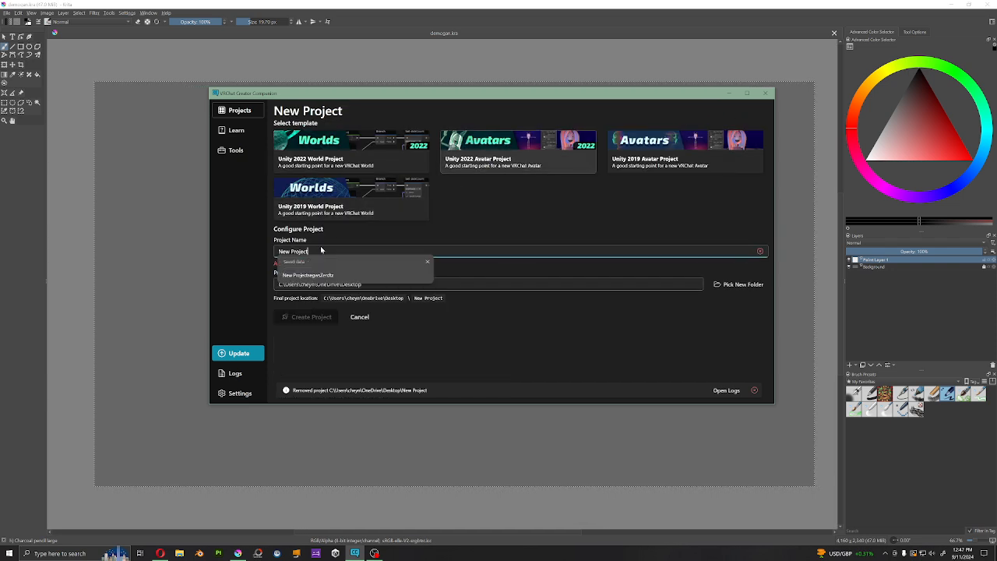
pyautogui.write('FHUAJSG_KajhG_K_EJHGK')
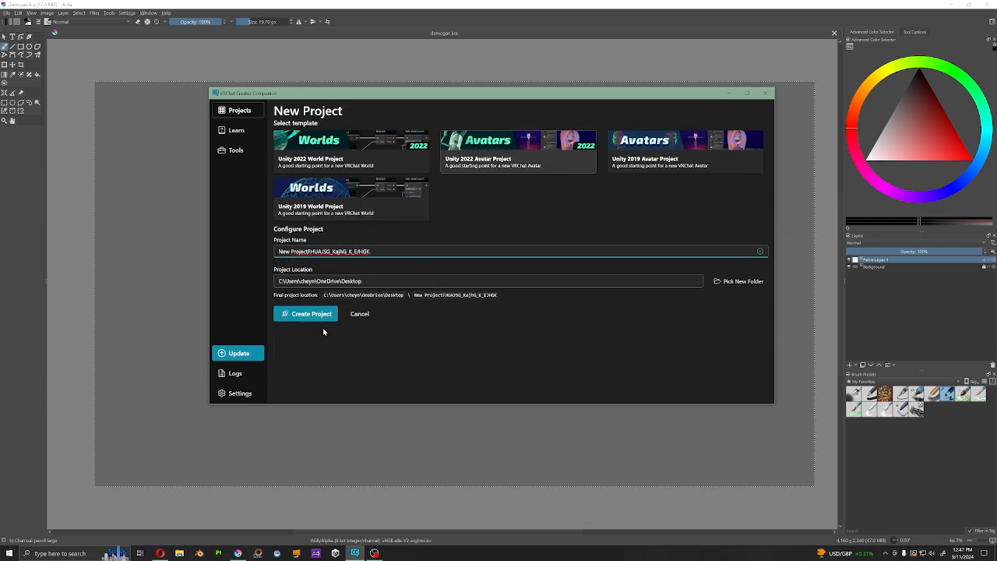
pyautogui.click(326, 318)
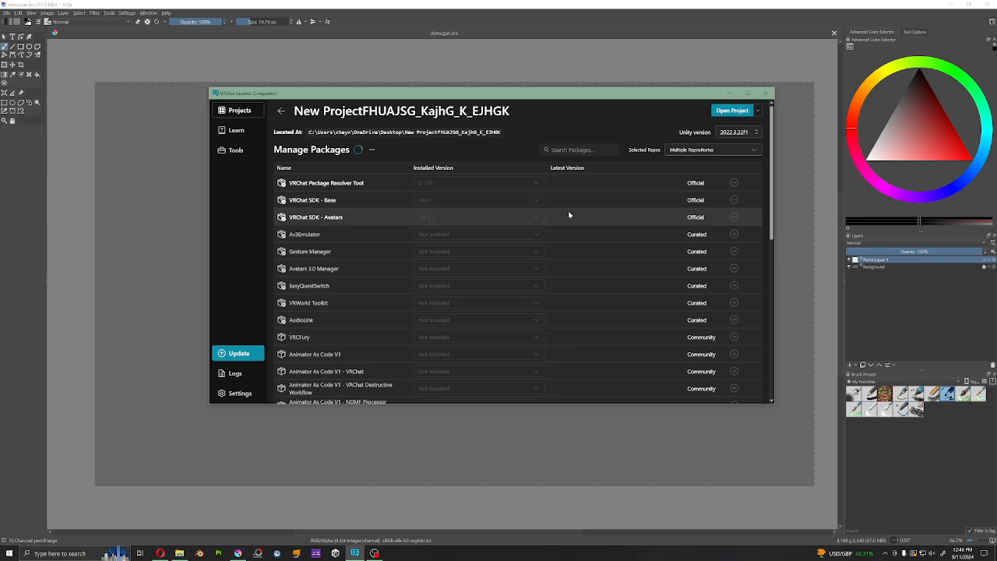
# Step: Update the VRChat SDK Base and Avatars packages to 3.7.0 and add Gesture Manager 3.9.2 to the project
pyautogui.click(568, 217)
pyautogui.click(574, 278)
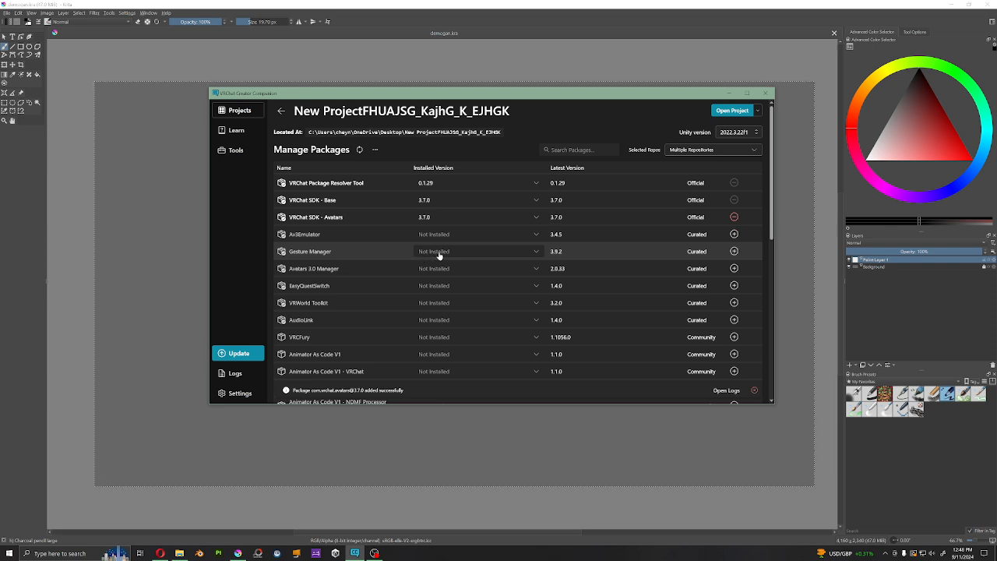
pyautogui.click(440, 256)
pyautogui.click(483, 265)
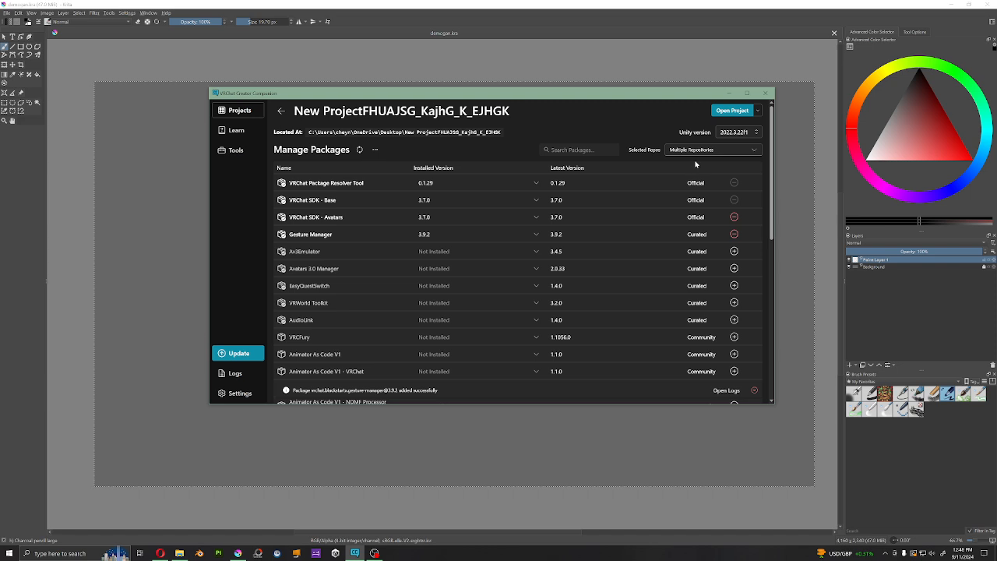
# Step: Open the new avatar project in Unity and close VRChat Creator Companion
pyautogui.click(726, 111)
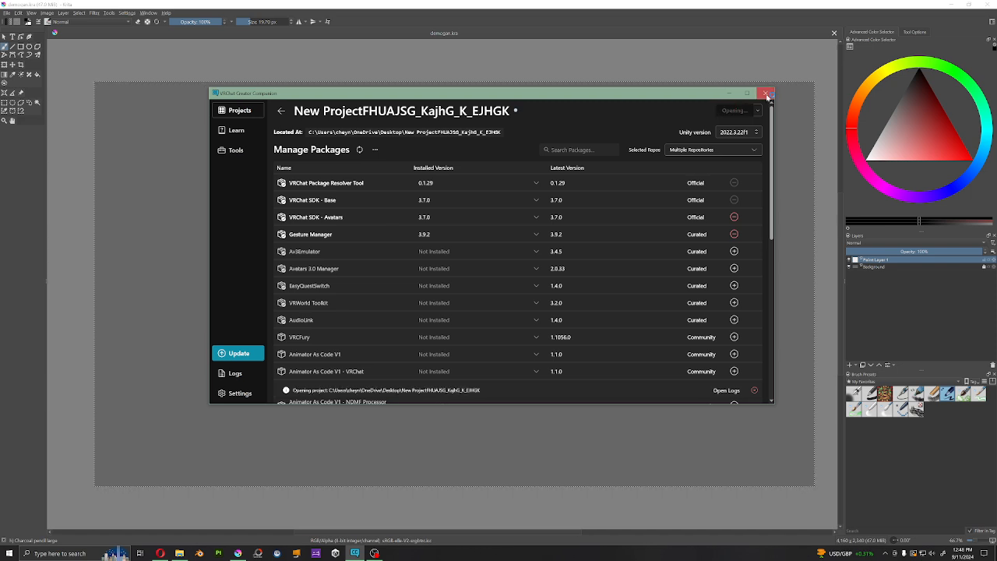
pyautogui.click(767, 95)
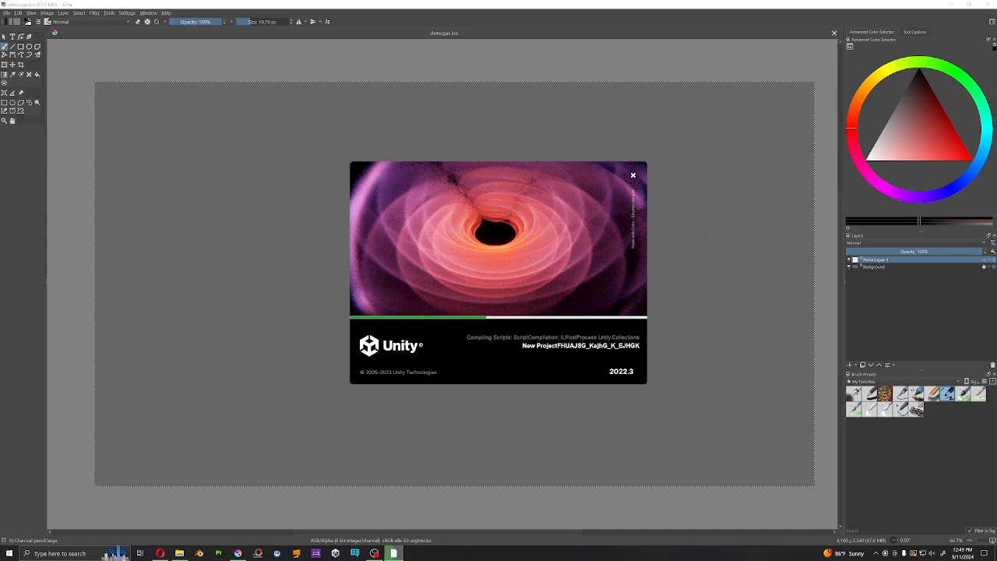
# Step: Switch to the demogan.kra drawing in Krita and save the document
pyautogui.click(711, 233)
pyautogui.moveTo(559, 239); pyautogui.dragTo(512, 248, button='middle')
pyautogui.hotkey('ctrl', 's')
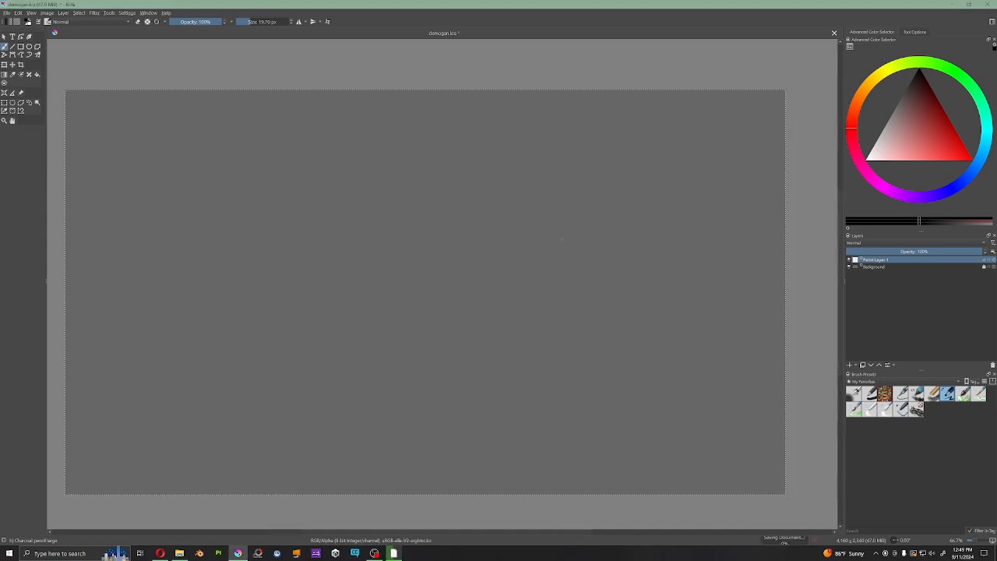
# Step: Sketch a black outstretched human arm with an open hand in the upper part of the canvas
pyautogui.moveTo(576, 234); pyautogui.dragTo(592, 225, button='middle')
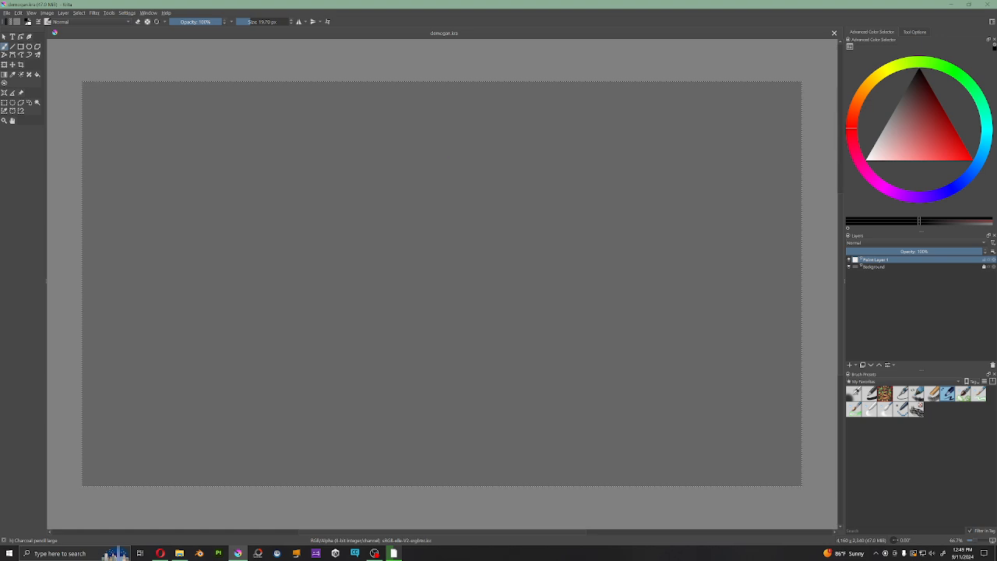
pyautogui.moveTo(384, 150); pyautogui.dragTo(470, 138, button='middle')
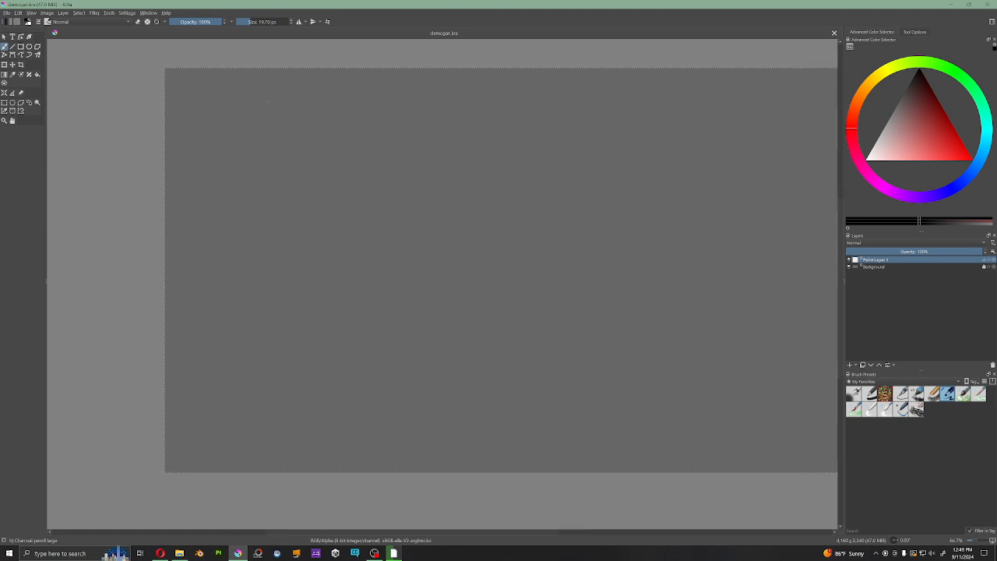
pyautogui.moveTo(288, 157)
pyautogui.mouseDown()
pyautogui.moveTo(331, 171)
pyautogui.moveTo(331, 191)
pyautogui.moveTo(370, 176)
pyautogui.moveTo(367, 188)
pyautogui.moveTo(390, 164)
pyautogui.moveTo(406, 171)
pyautogui.moveTo(405, 184)
pyautogui.moveTo(372, 189)
pyautogui.moveTo(394, 190)
pyautogui.mouseUp()
pyautogui.press('e')
pyautogui.press('e')
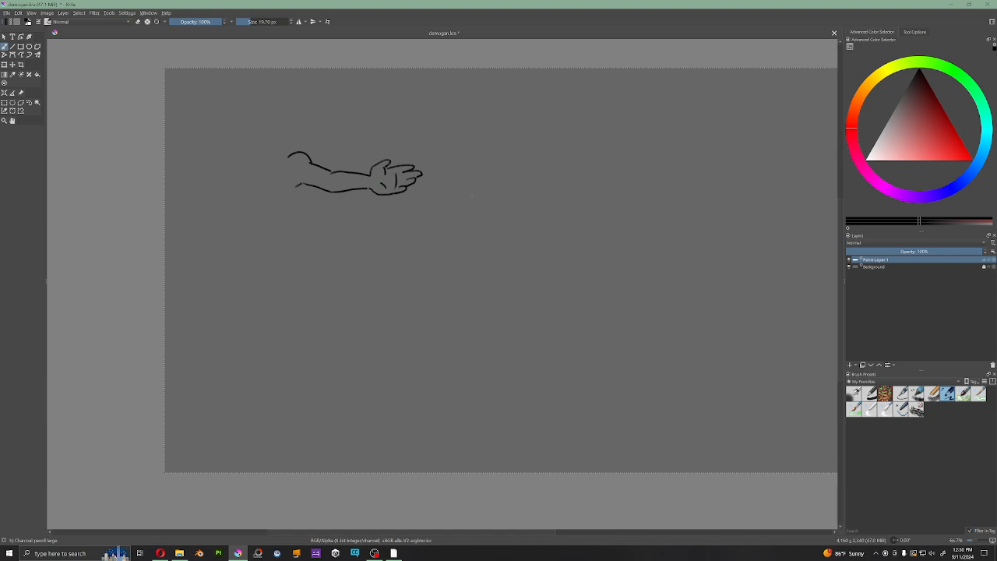
# Step: Sketch a bent wing-like arm in black beside the human arm and save the drawing
pyautogui.moveTo(493, 159)
pyautogui.mouseDown()
pyautogui.moveTo(505, 152)
pyautogui.moveTo(543, 168)
pyautogui.moveTo(528, 181)
pyautogui.moveTo(541, 186)
pyautogui.moveTo(569, 158)
pyautogui.moveTo(570, 168)
pyautogui.moveTo(580, 155)
pyautogui.moveTo(597, 170)
pyautogui.mouseUp()
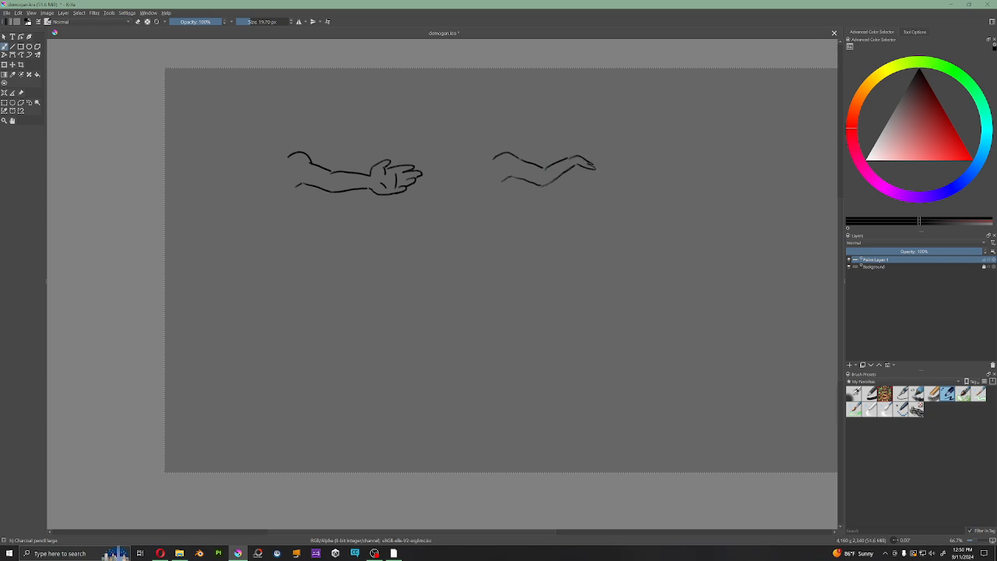
pyautogui.hotkey('ctrl', 's')
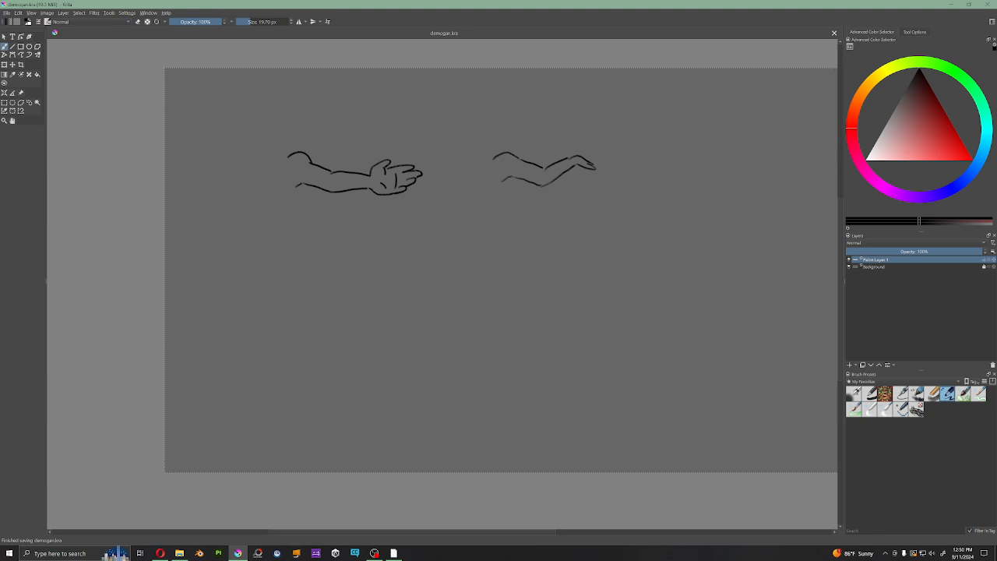
pyautogui.moveTo(513, 178); pyautogui.dragTo(504, 222)
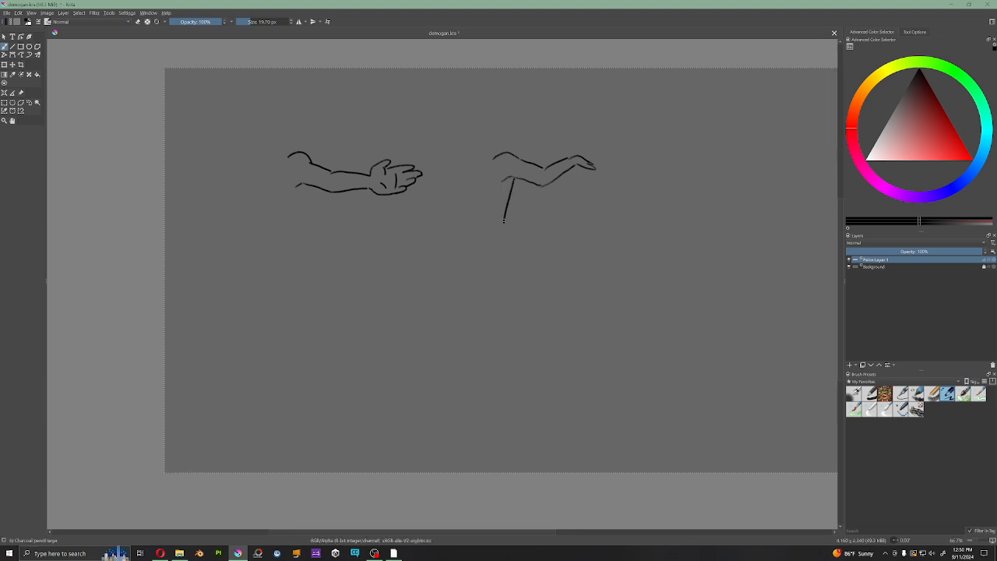
pyautogui.moveTo(522, 179)
pyautogui.mouseDown()
pyautogui.moveTo(515, 229)
pyautogui.moveTo(527, 212)
pyautogui.moveTo(524, 237)
pyautogui.mouseUp()
pyautogui.hotkey('ctrl', 'z')
pyautogui.hotkey('ctrl', 'z')
pyautogui.hotkey('ctrl', 'z')
# Step: Draw eight red feather lines fanning out from the underside of the bent arm and reset the brush colour to black
pyautogui.click(956, 149)
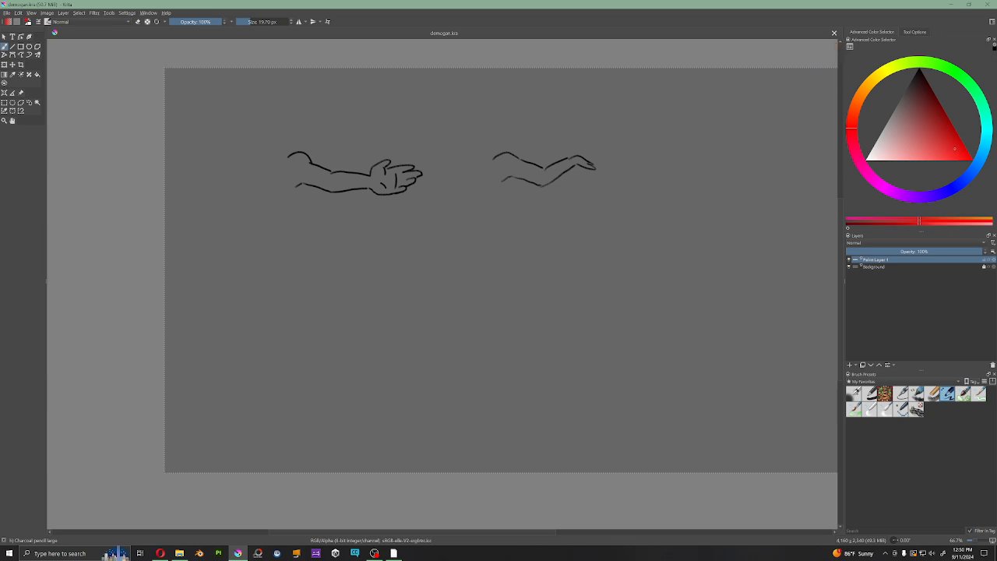
pyautogui.moveTo(514, 178); pyautogui.dragTo(504, 218)
pyautogui.moveTo(523, 180); pyautogui.dragTo(516, 231)
pyautogui.moveTo(533, 181); pyautogui.dragTo(531, 229)
pyautogui.moveTo(551, 184)
pyautogui.mouseDown()
pyautogui.moveTo(556, 213)
pyautogui.moveTo(573, 219)
pyautogui.mouseUp()
pyautogui.moveTo(570, 176); pyautogui.dragTo(587, 203)
pyautogui.moveTo(585, 167)
pyautogui.mouseDown()
pyautogui.moveTo(618, 207)
pyautogui.moveTo(672, 214)
pyautogui.mouseUp()
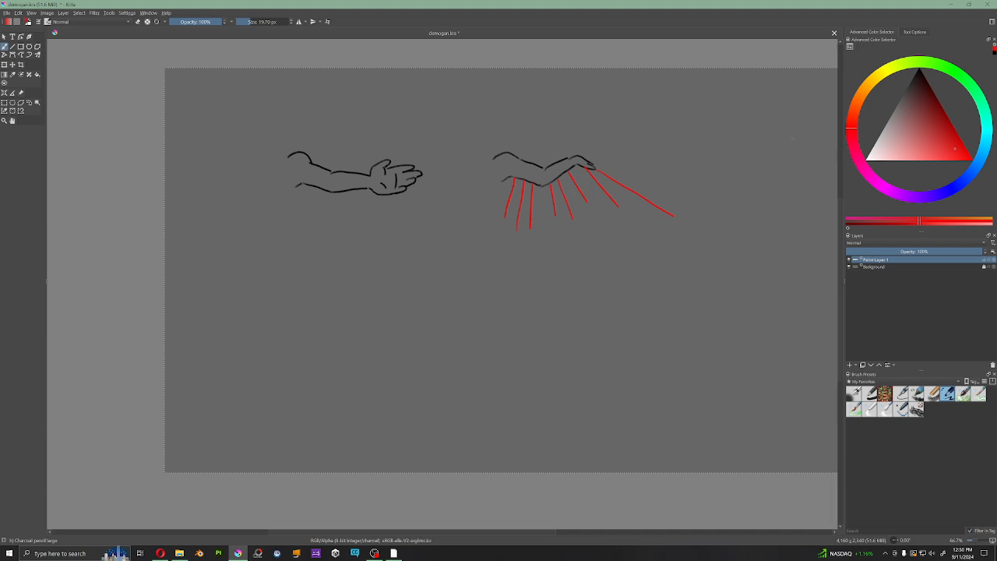
pyautogui.press('d')
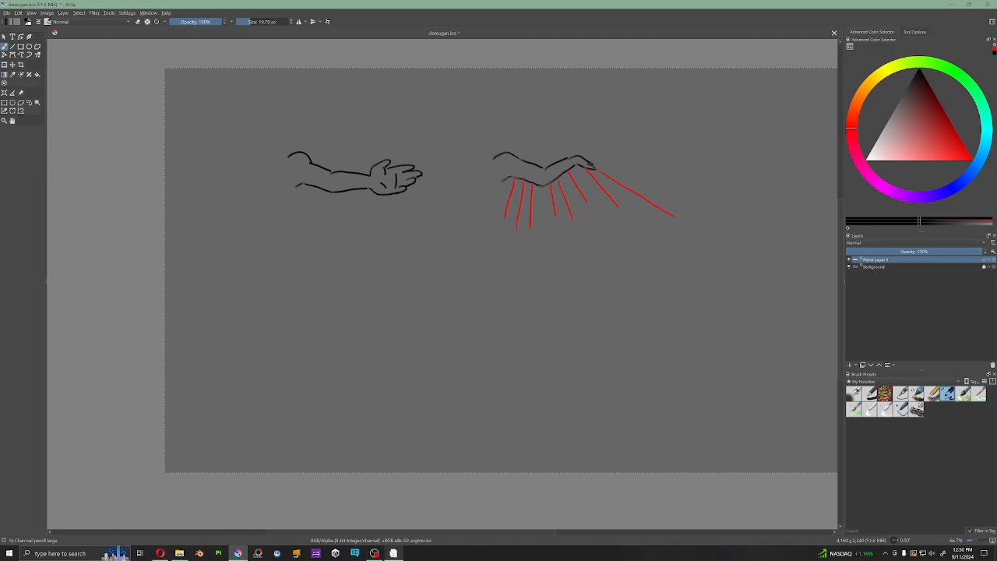
# Step: Switch to Unity, import all contents of the Bird Prototype Package and open the BirdPrototype Scene
pyautogui.click(395, 553)
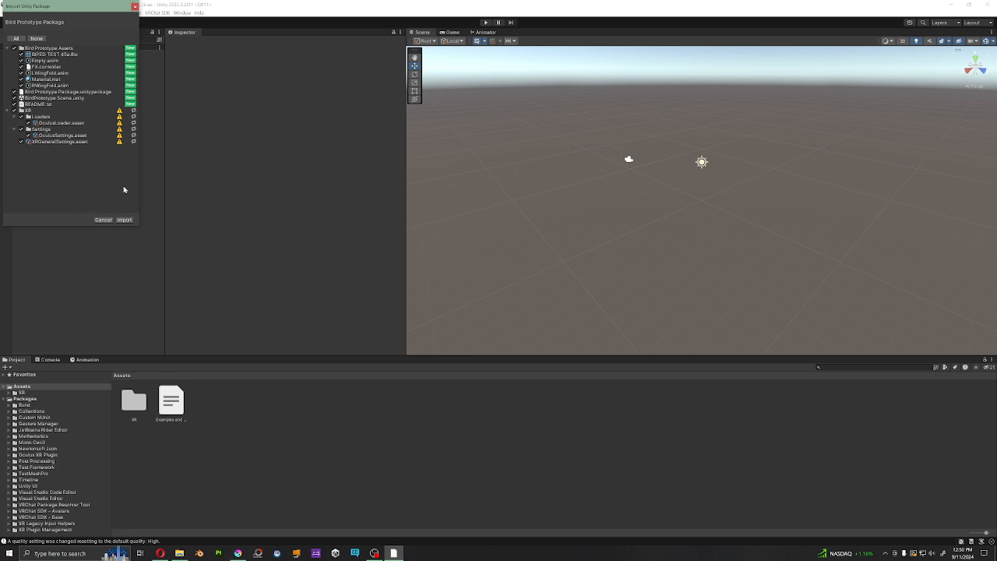
pyautogui.click(126, 220)
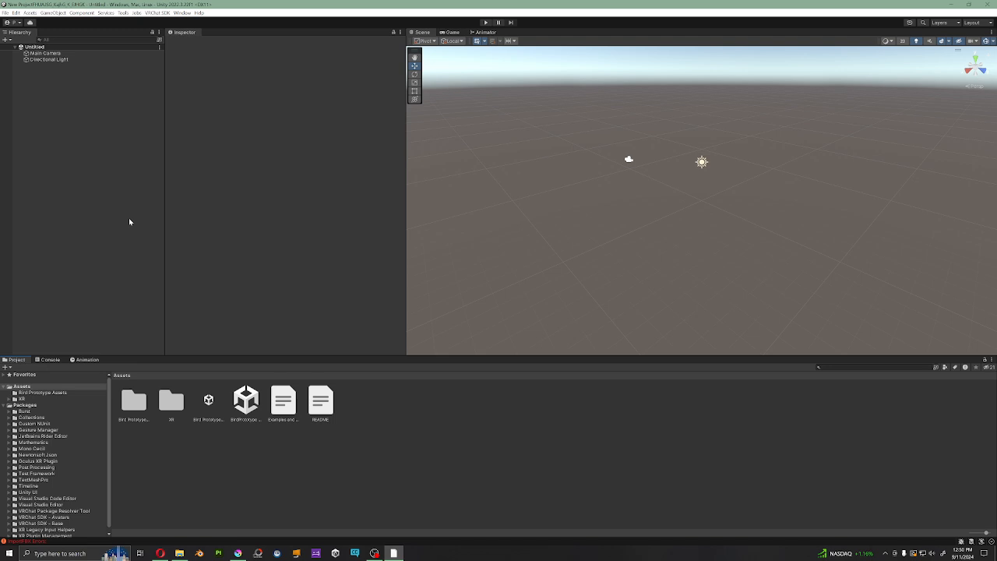
pyautogui.click(215, 401)
pyautogui.click(248, 401)
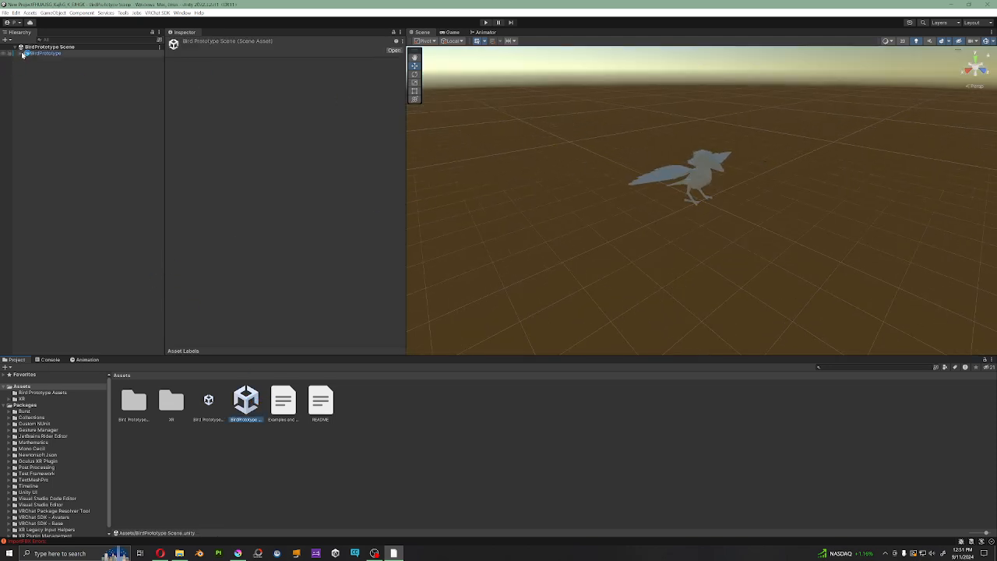
# Step: Select the BirdPrototype avatar and examine its body, wings, tail and contact spheres from several sides
pyautogui.click(53, 54)
pyautogui.scroll(5, 738, 220)
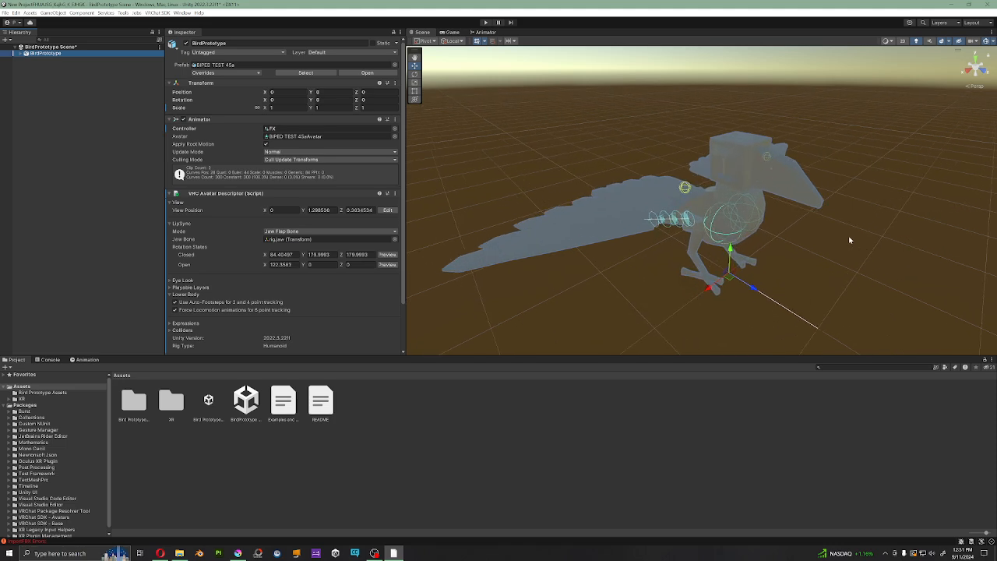
pyautogui.moveTo(848, 240); pyautogui.dragTo(790, 249, button='right')
pyautogui.moveTo(790, 249); pyautogui.dragTo(528, 283, button='middle')
pyautogui.moveTo(671, 263); pyautogui.dragTo(567, 316, button='right')
pyautogui.moveTo(808, 236); pyautogui.dragTo(783, 239, button='right')
pyautogui.moveTo(783, 240); pyautogui.dragTo(686, 294, button='middle')
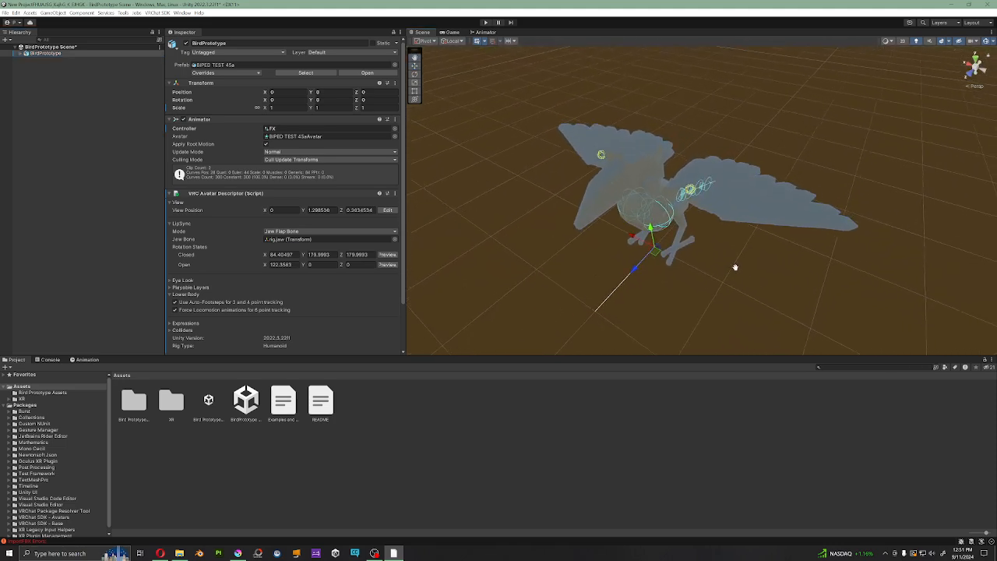
pyautogui.scroll(2, 661, 292)
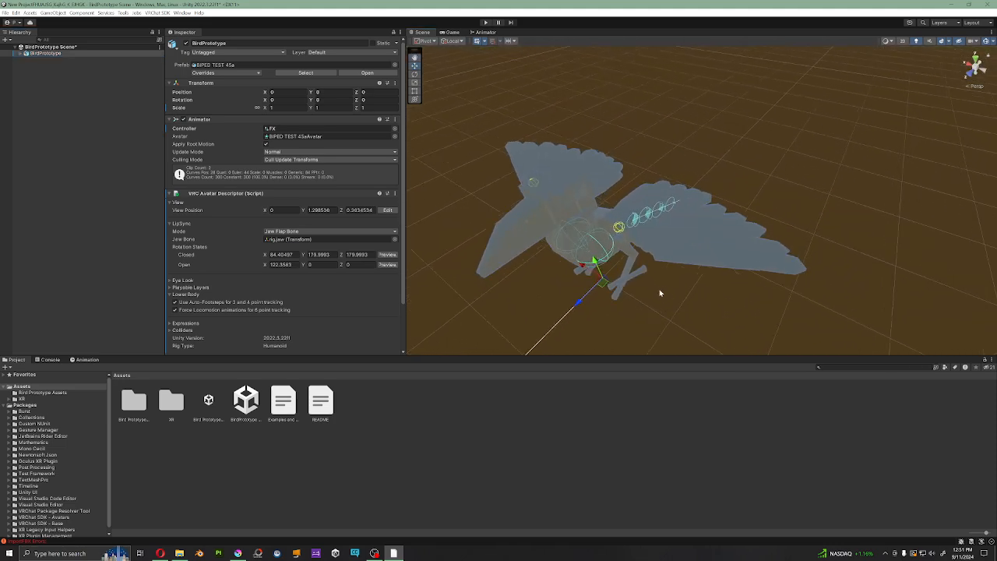
pyautogui.moveTo(660, 291); pyautogui.dragTo(686, 195, button='right')
pyautogui.moveTo(685, 195); pyautogui.dragTo(739, 61, button='middle')
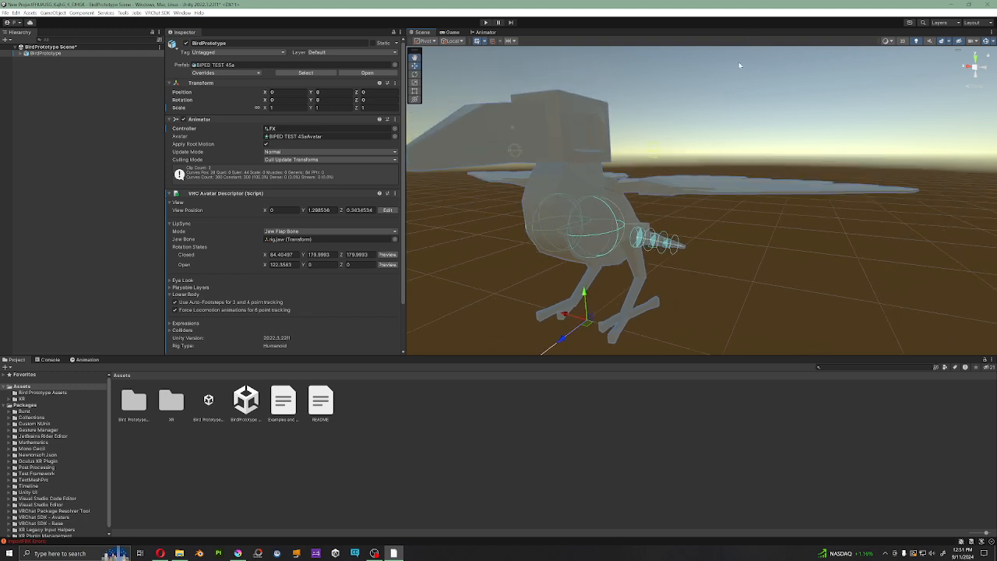
pyautogui.scroll(-2, 663, 160)
pyautogui.moveTo(663, 160); pyautogui.dragTo(668, 184, button='right')
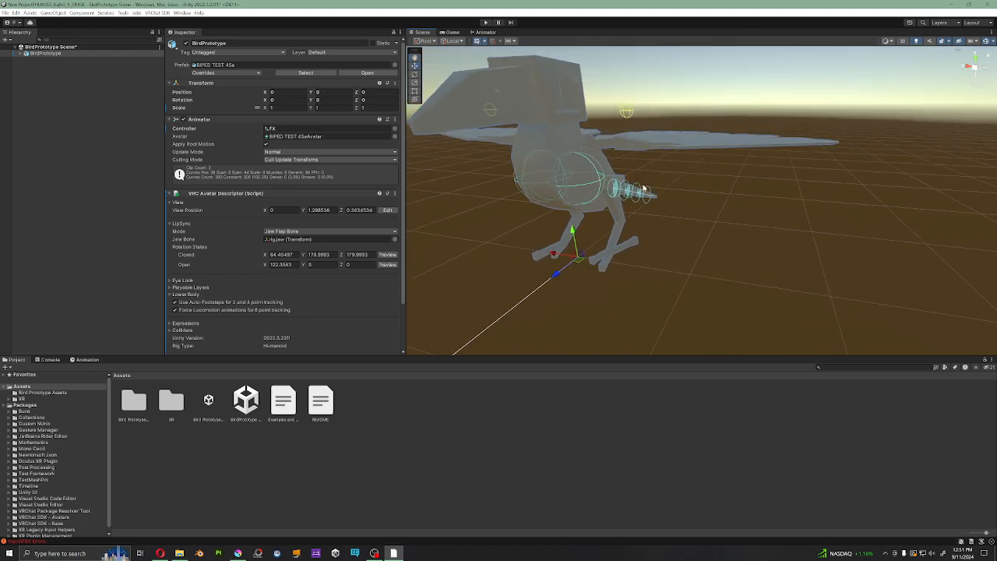
pyautogui.moveTo(628, 185); pyautogui.dragTo(651, 202, button='middle')
pyautogui.moveTo(622, 207); pyautogui.dragTo(668, 218, button='right')
pyautogui.moveTo(630, 206); pyautogui.dragTo(736, 207, button='middle')
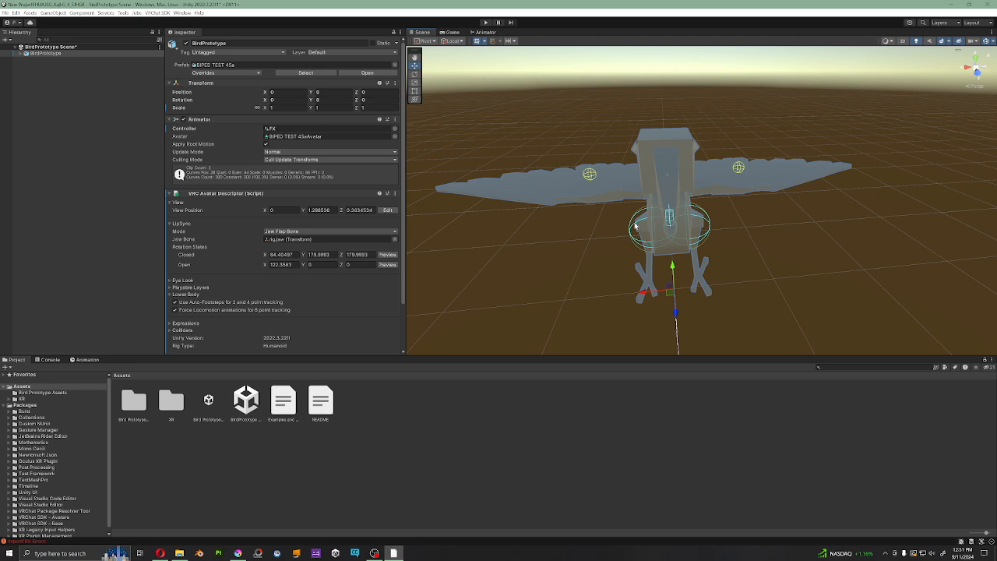
pyautogui.moveTo(635, 226)
pyautogui.mouseDown(button='right')
pyautogui.moveTo(692, 178)
pyautogui.moveTo(647, 219)
pyautogui.mouseUp(button='right')
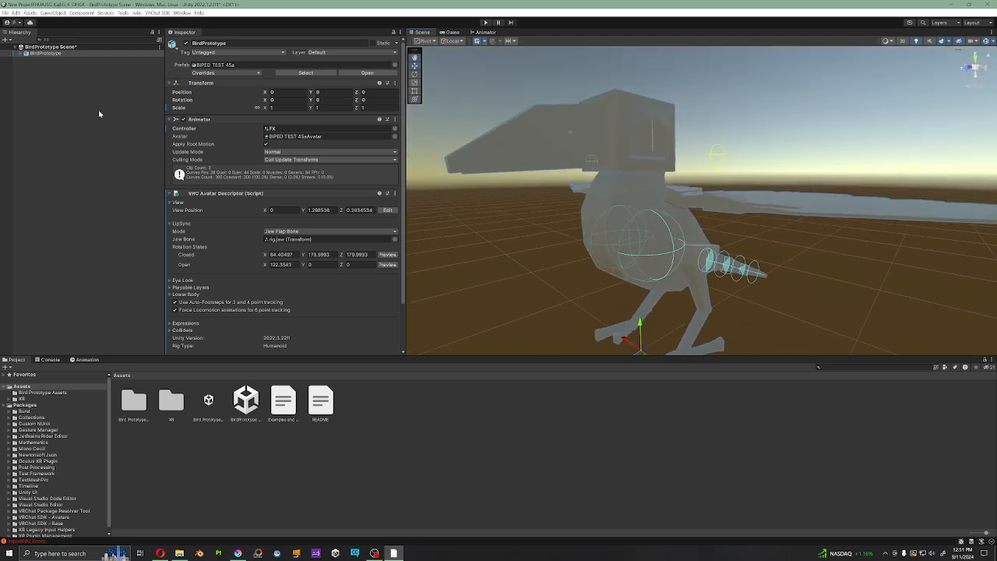
# Step: Expand BirdPrototype's armature down to the children of Hips and inspect Rest receiver L and Rest receiver R
pyautogui.click(17, 54)
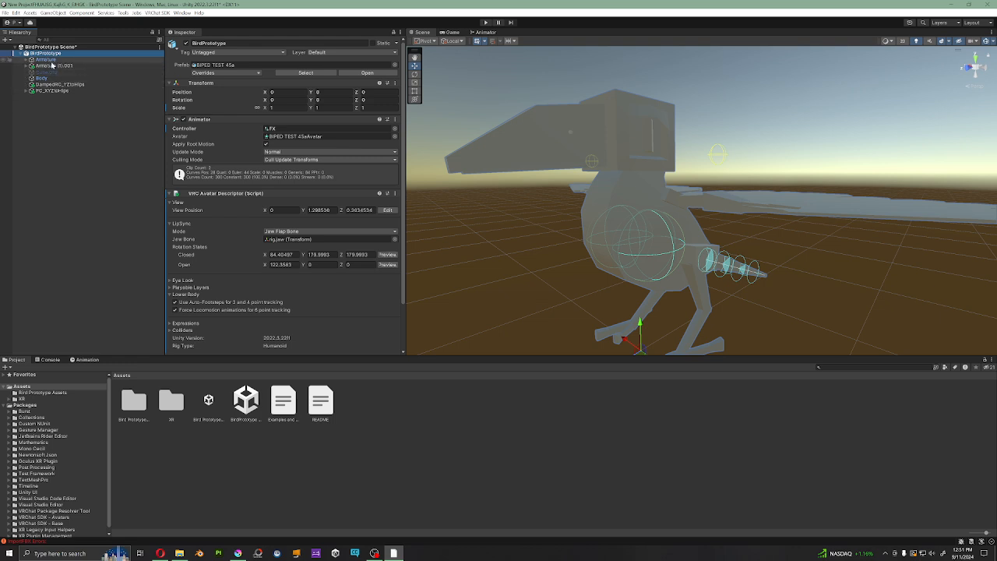
pyautogui.click(27, 60)
pyautogui.click(32, 65)
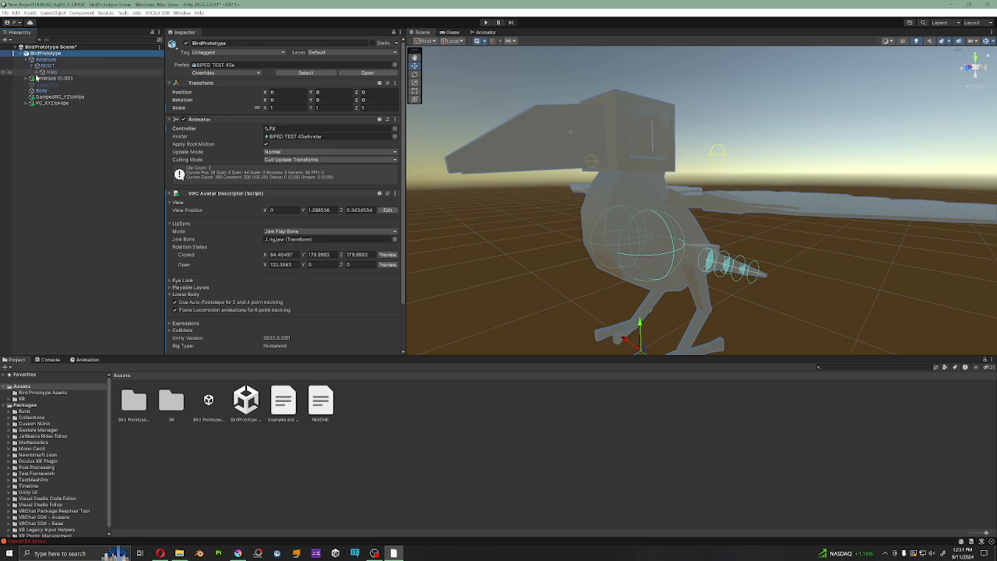
pyautogui.click(37, 72)
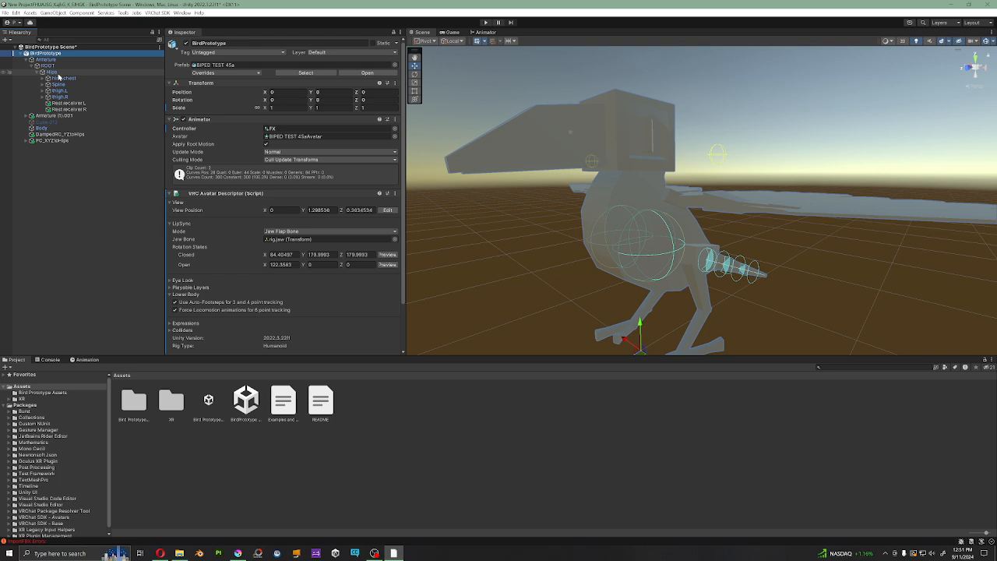
pyautogui.click(68, 104)
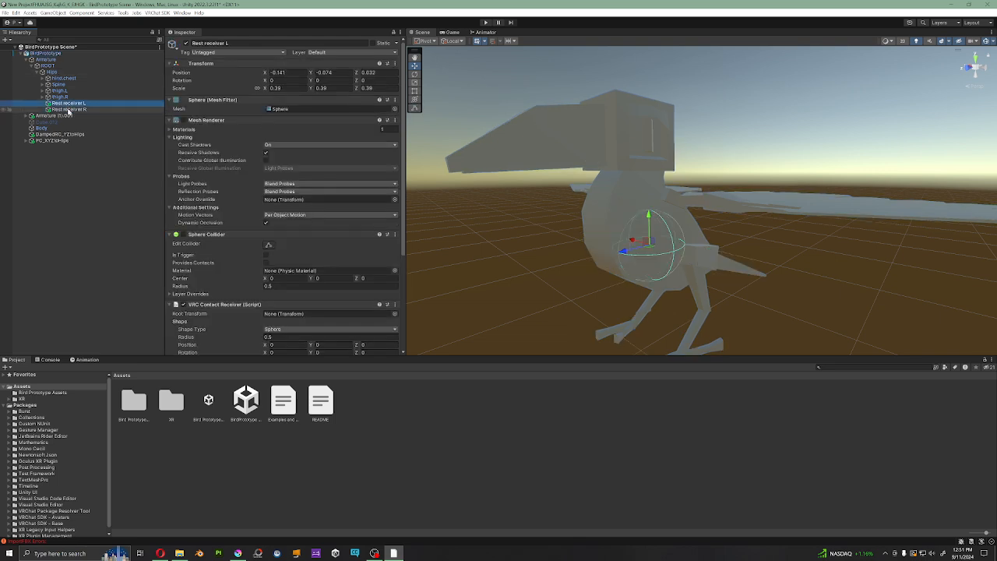
pyautogui.click(68, 110)
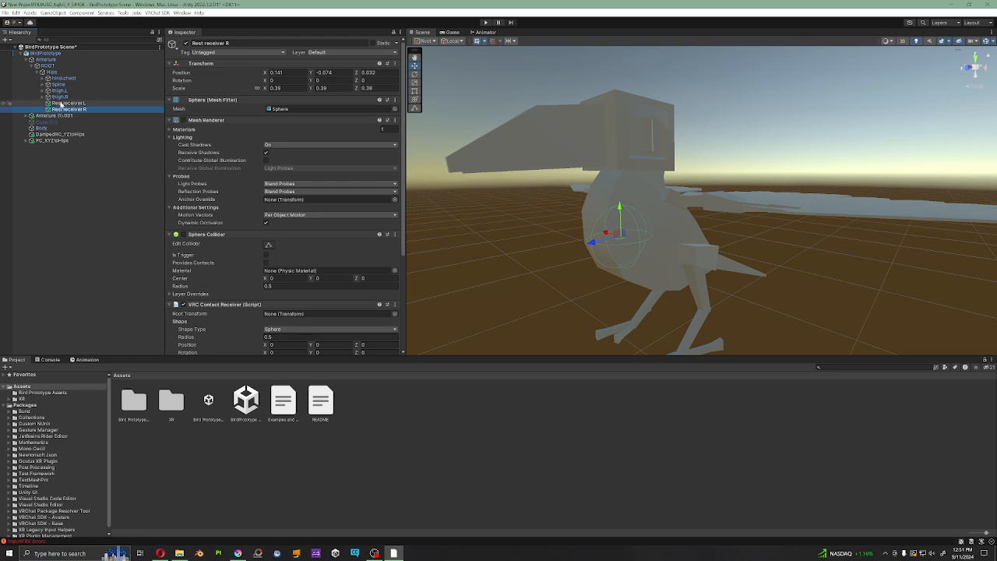
# Step: Expand the left arm chain from Spine through hand.L and inspect Rest sender L and Rest receiver L
pyautogui.click(51, 60)
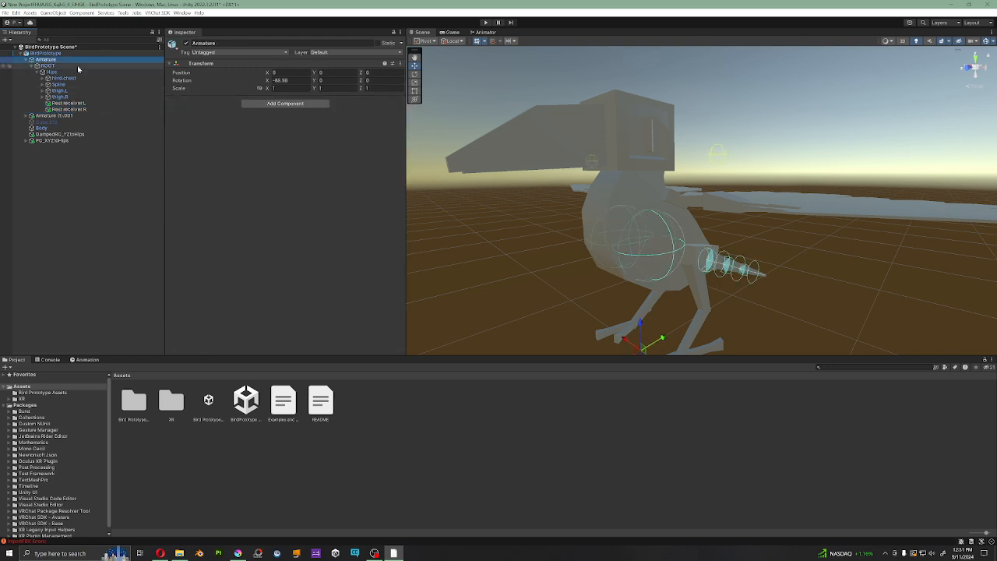
pyautogui.click(43, 84)
pyautogui.click(51, 92)
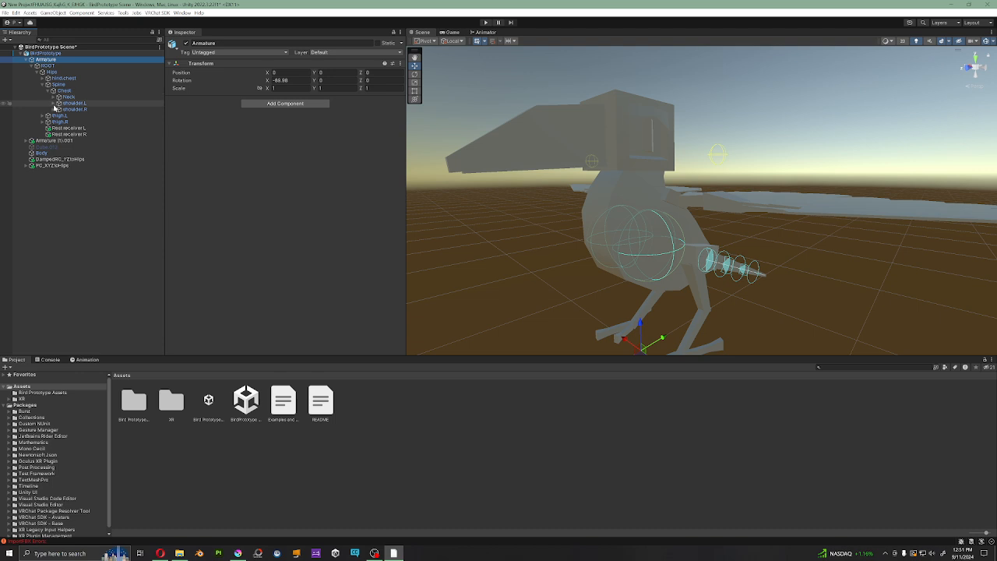
pyautogui.click(54, 103)
pyautogui.click(59, 109)
pyautogui.click(64, 116)
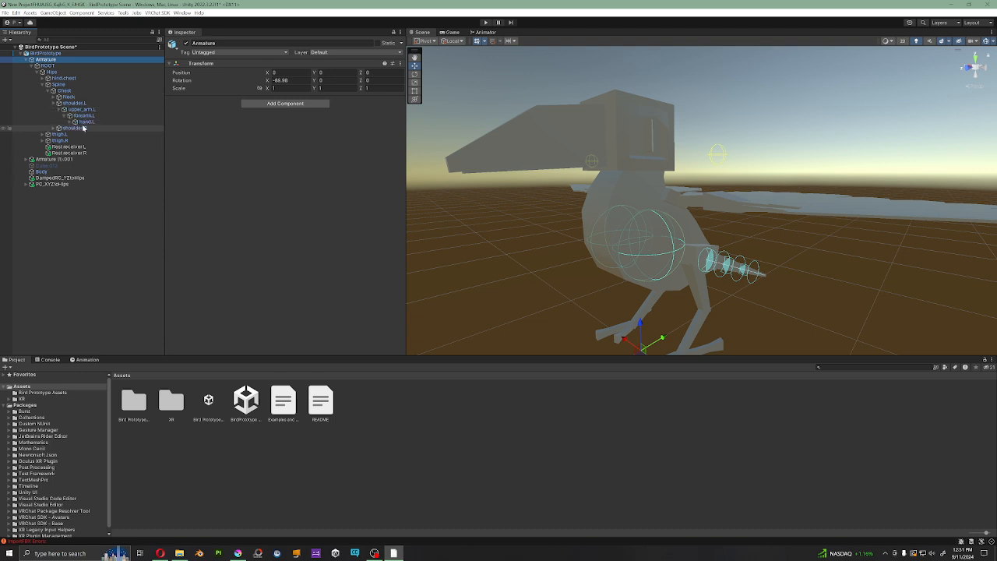
pyautogui.click(85, 121)
pyautogui.click(70, 122)
pyautogui.click(99, 160)
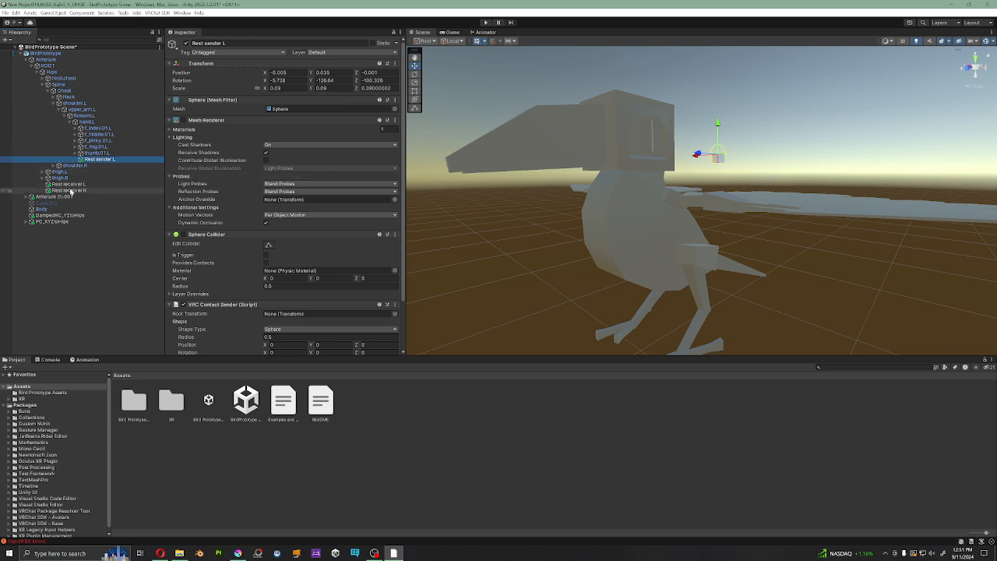
pyautogui.click(78, 185)
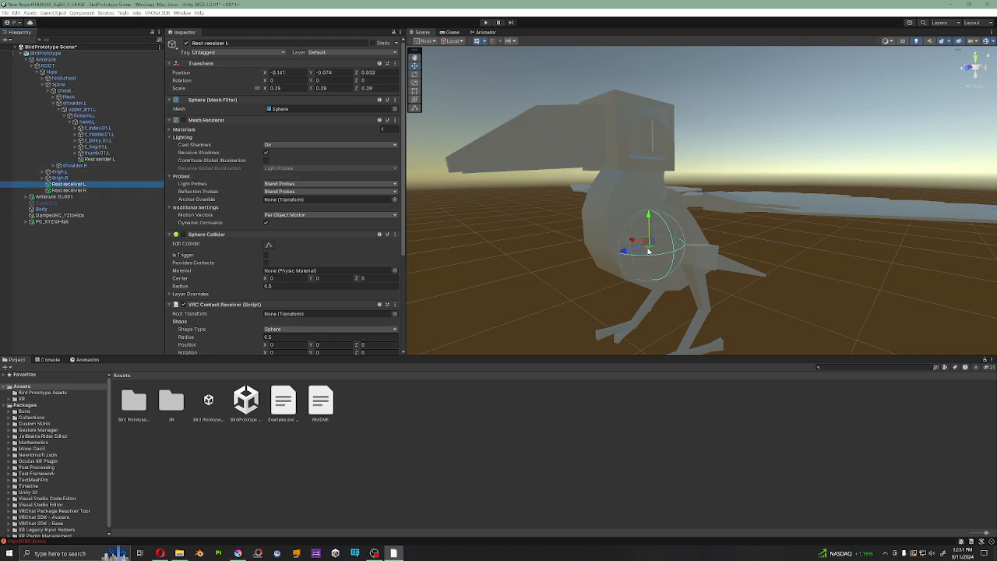
# Step: Open the Fold at rest blend tree in the LRestWingFold animator layer and inspect its LWingFold motion
pyautogui.click(480, 32)
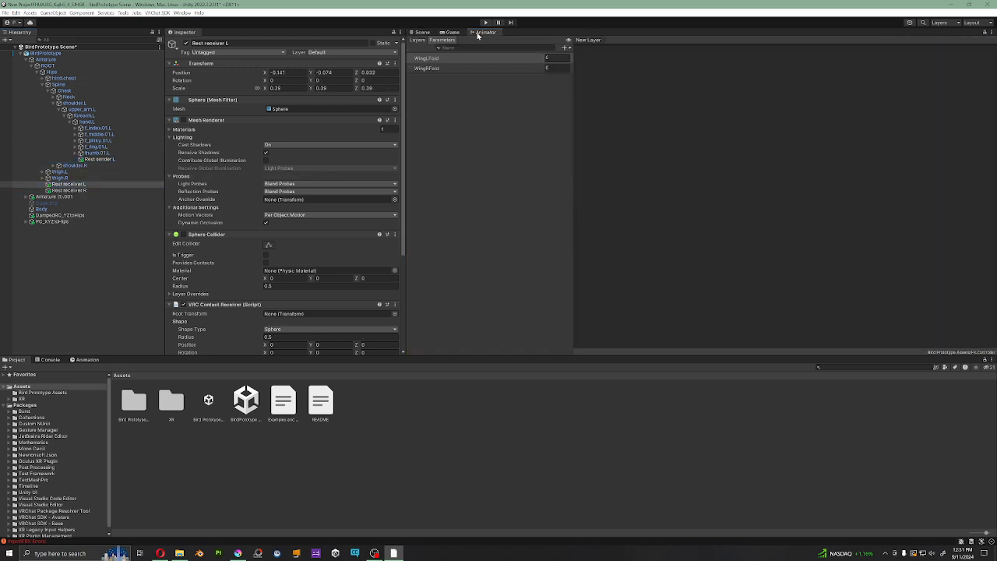
pyautogui.click(417, 40)
pyautogui.click(441, 78)
pyautogui.click(743, 101)
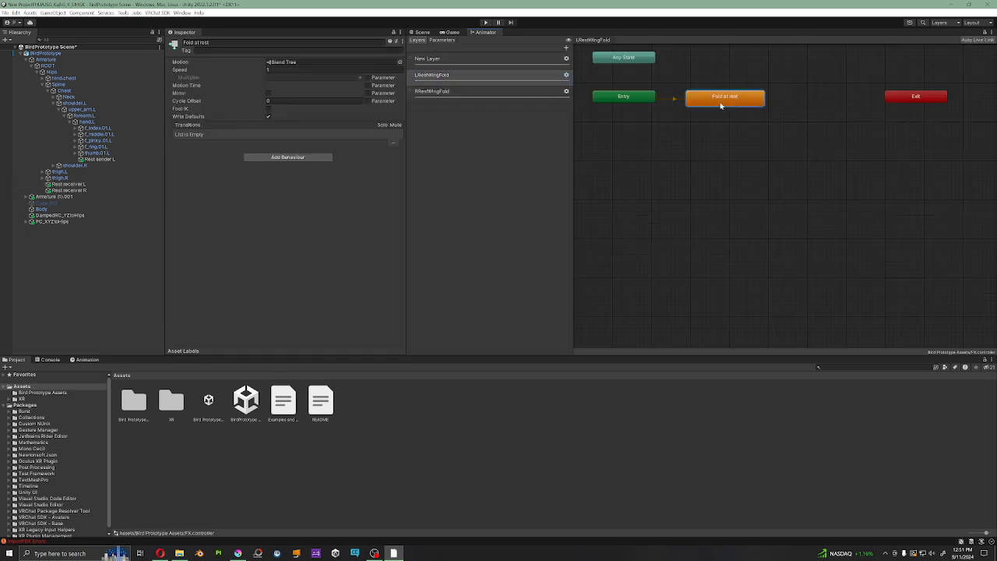
pyautogui.doubleClick(723, 99)
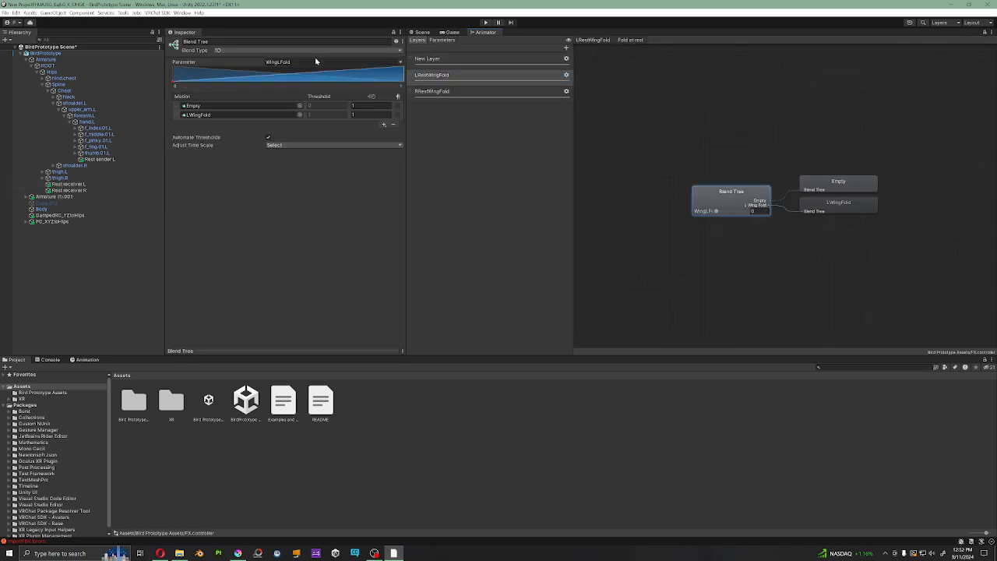
pyautogui.click(831, 207)
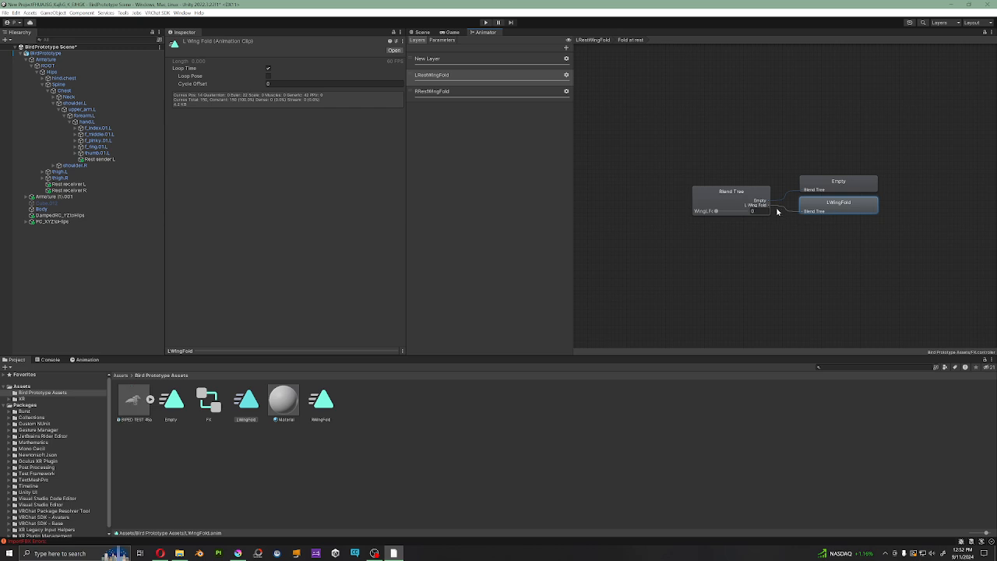
# Step: Return to the scene view and display the LWingFold clip's animated properties for the avatar
pyautogui.click(419, 32)
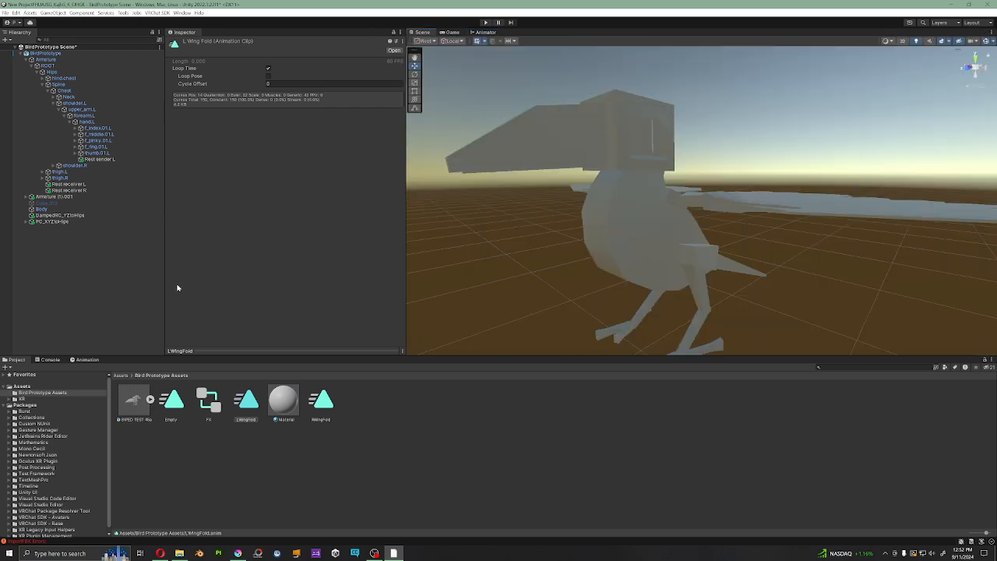
pyautogui.click(85, 360)
pyautogui.click(66, 389)
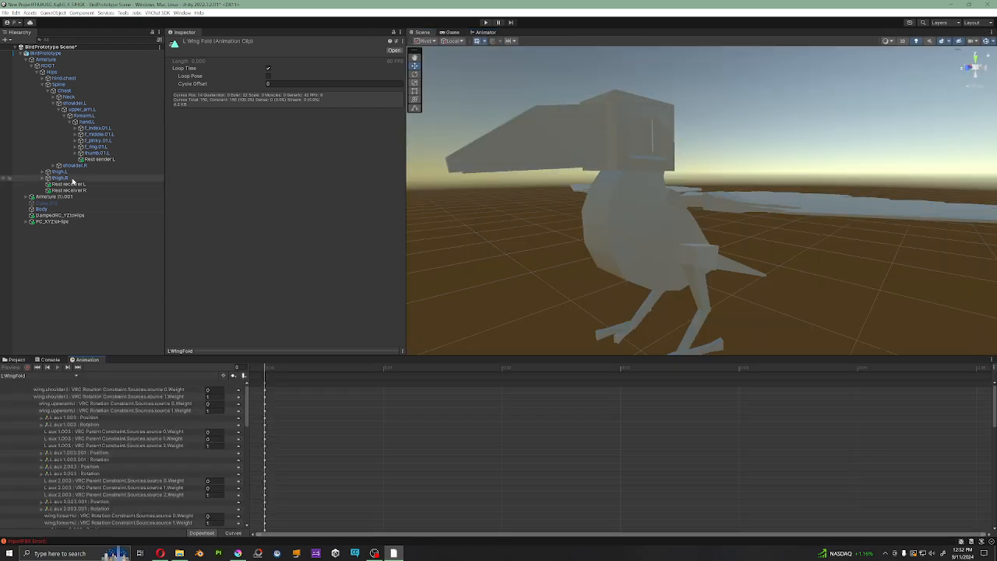
pyautogui.click(28, 376)
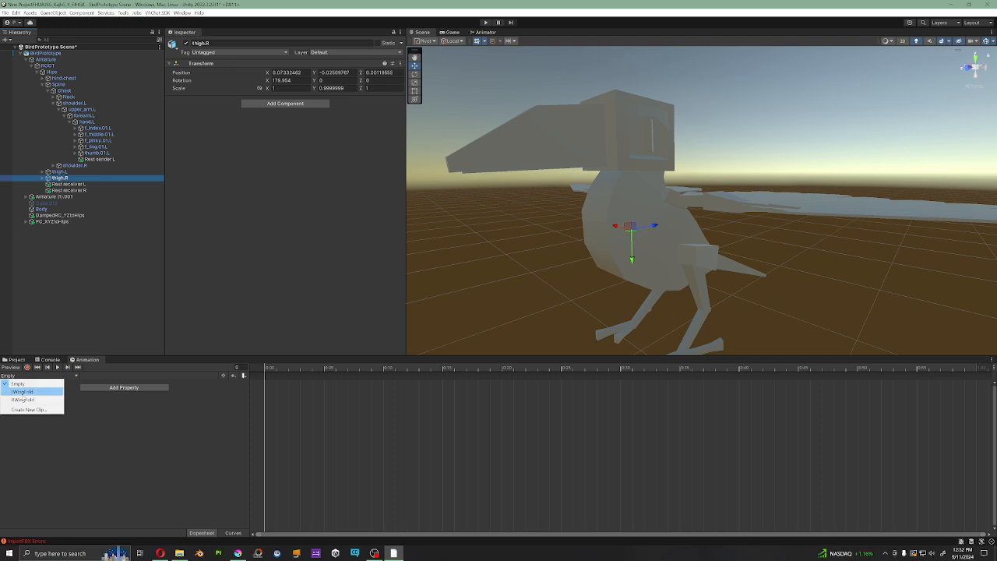
pyautogui.click(24, 395)
# Step: Deselect everything and examine the bird's wings from above and from the side
pyautogui.keyDown('alt'); pyautogui.moveTo(706, 308); pyautogui.dragTo(703, 212); pyautogui.keyUp('alt')
pyautogui.keyDown('alt'); pyautogui.moveTo(699, 176); pyautogui.dragTo(420, 241); pyautogui.keyUp('alt')
pyautogui.keyDown('alt'); pyautogui.moveTo(12, 363); pyautogui.dragTo(714, 208); pyautogui.keyUp('alt')
pyautogui.click(713, 208)
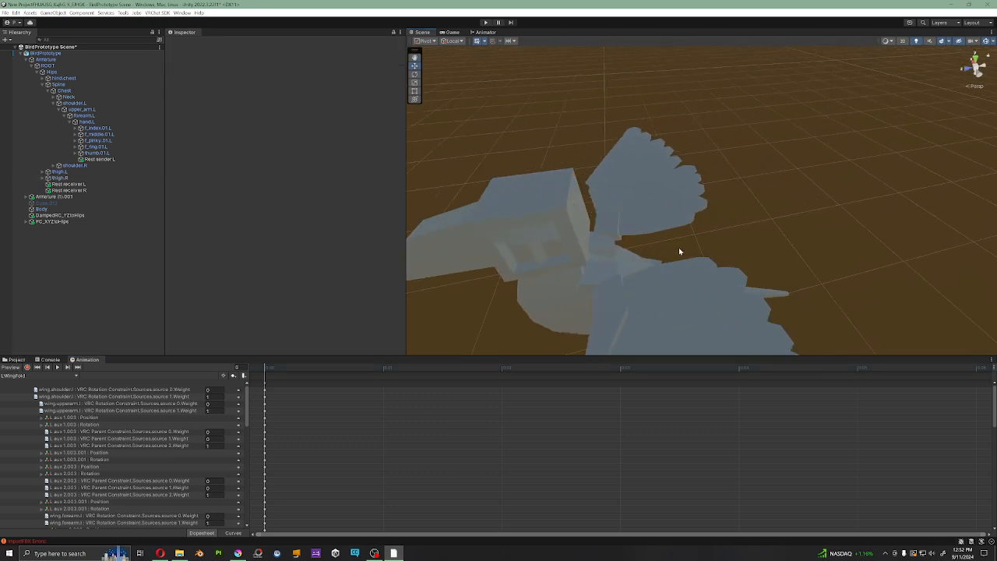
pyautogui.keyDown('alt'); pyautogui.moveTo(678, 247); pyautogui.dragTo(757, 209); pyautogui.keyUp('alt')
pyautogui.keyDown('alt'); pyautogui.moveTo(926, 214); pyautogui.dragTo(813, 217); pyautogui.keyUp('alt')
pyautogui.keyDown('alt'); pyautogui.moveTo(698, 255); pyautogui.dragTo(686, 232); pyautogui.keyUp('alt')
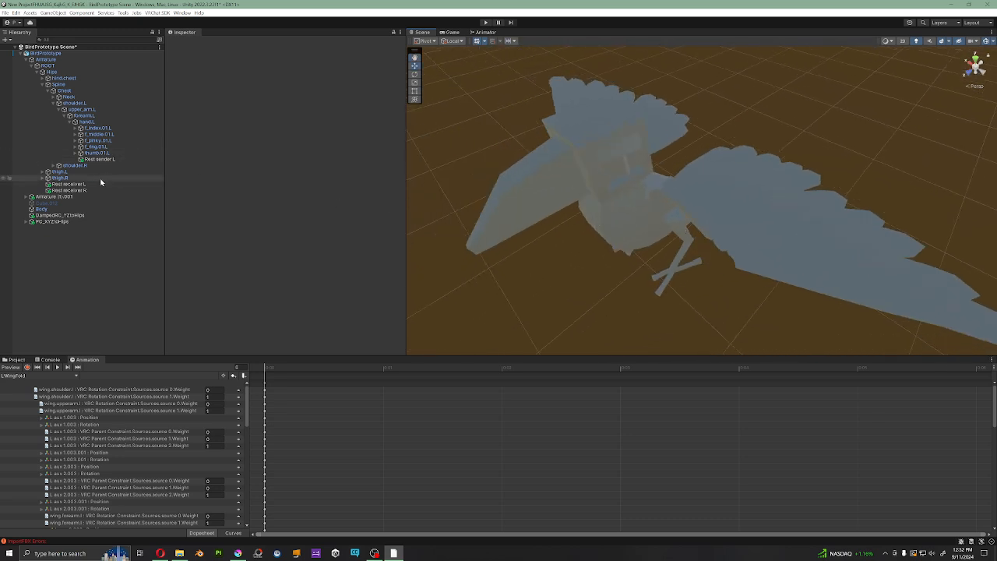
# Step: Look through the bone hierarchy of Armature (1).001 and compare it with the main Armature
pyautogui.click(28, 60)
pyautogui.click(34, 65)
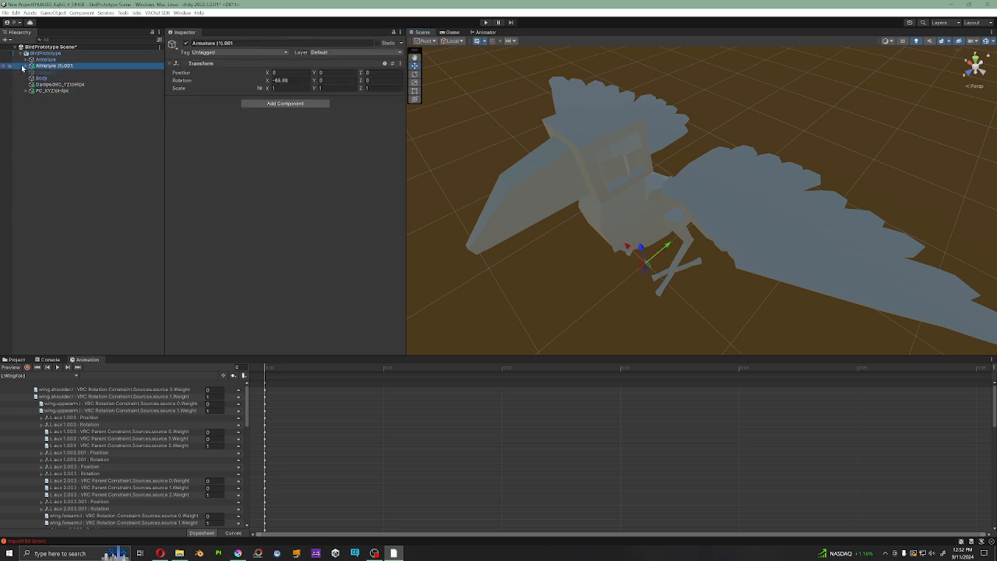
pyautogui.keyDown('alt'); pyautogui.click(26, 66); pyautogui.keyUp('alt')
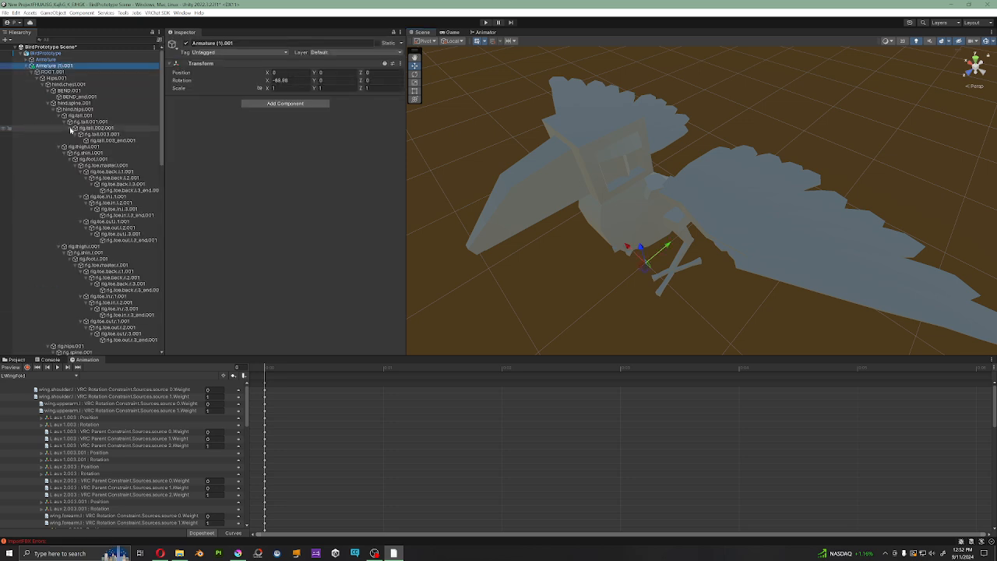
pyautogui.scroll(-5, 95, 152)
pyautogui.scroll(8, 95, 152)
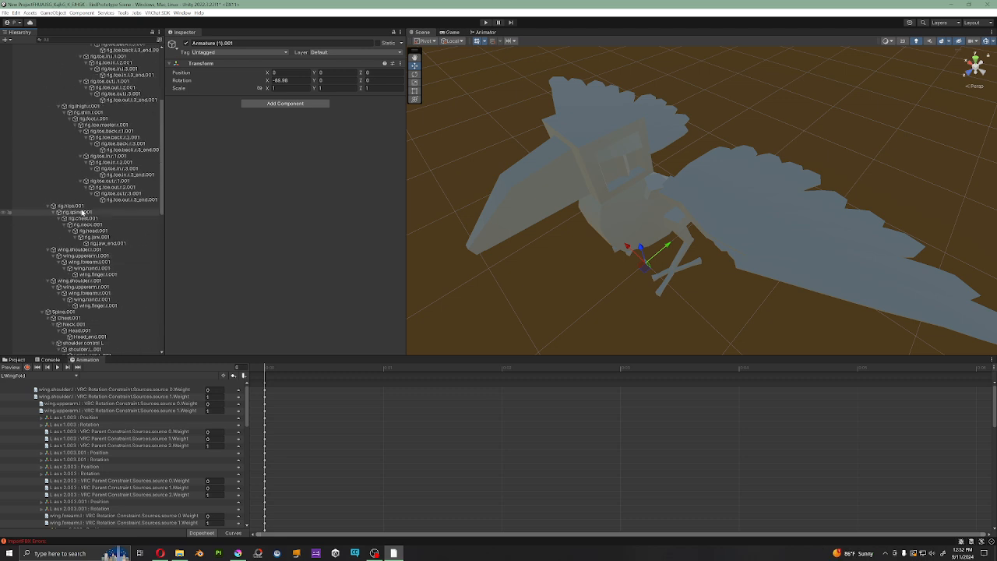
pyautogui.click(27, 67)
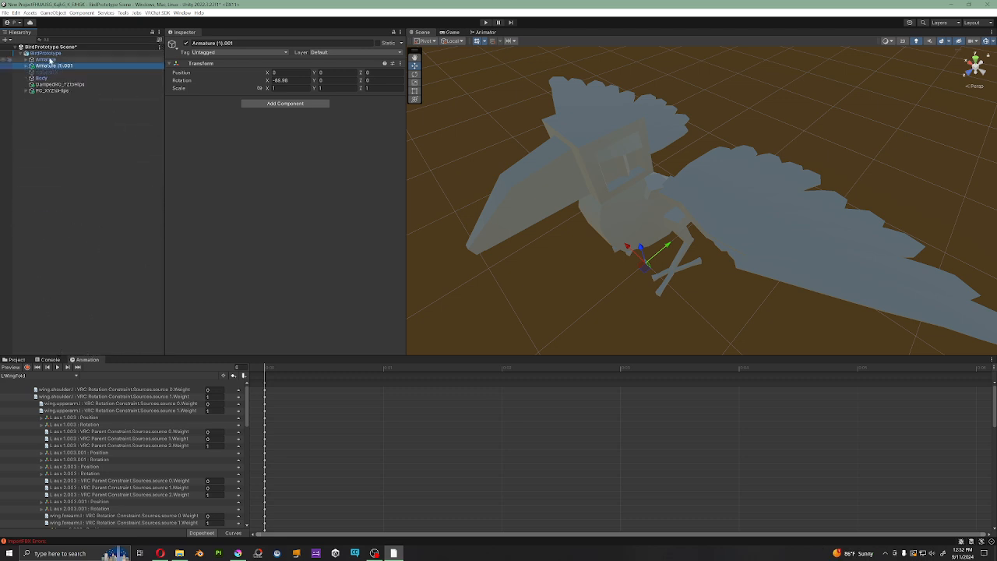
pyautogui.click(49, 60)
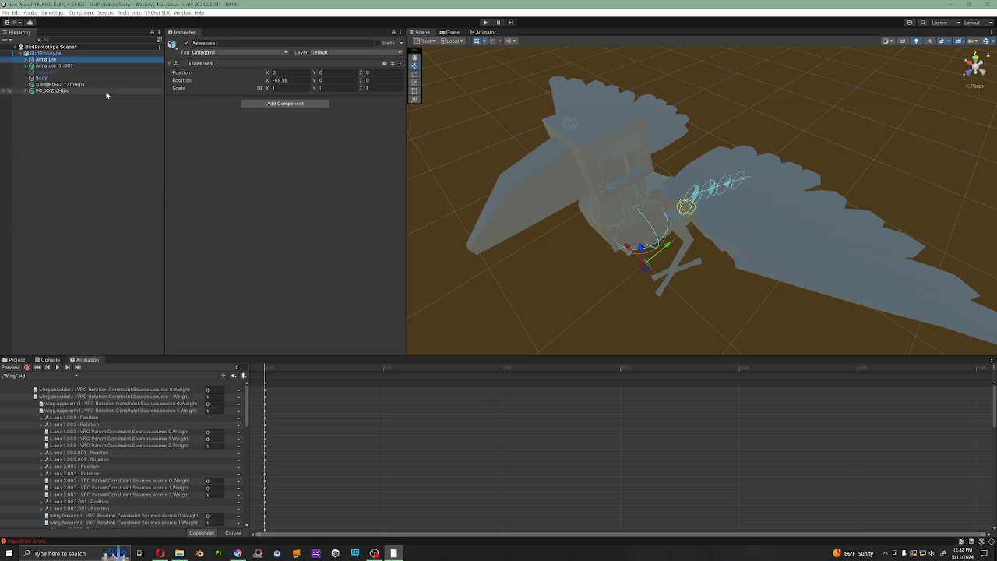
pyautogui.click(50, 66)
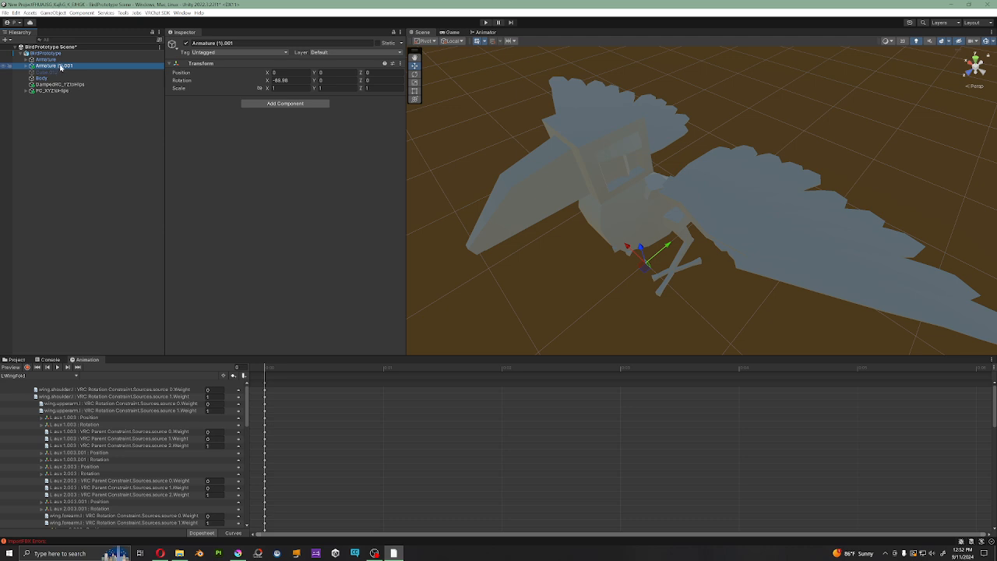
# Step: Inspect the DampedRC_YZtoHips and PC_XYZtoHips constraint objects and save the scene
pyautogui.click(56, 85)
pyautogui.click(52, 91)
pyautogui.click(54, 86)
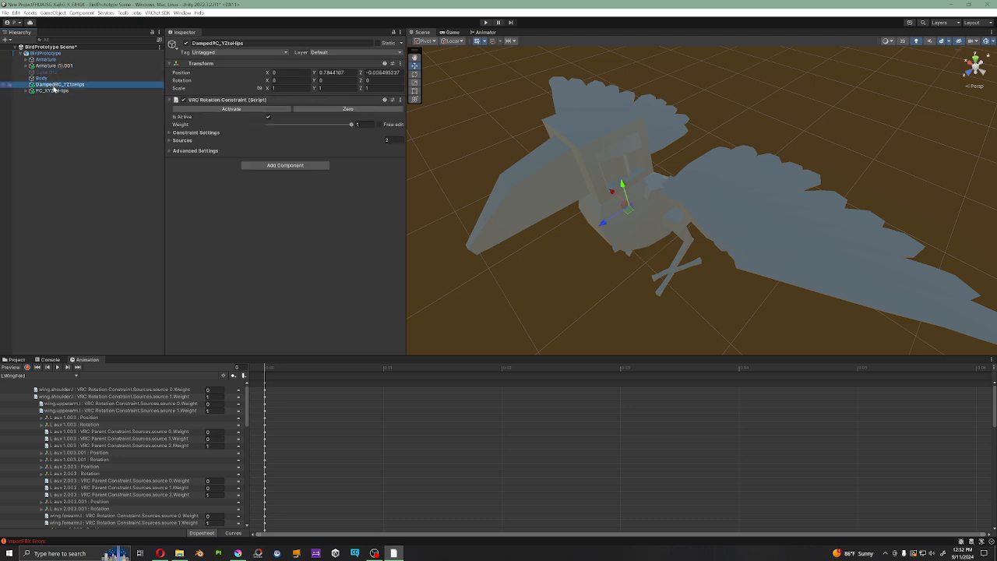
pyautogui.click(53, 91)
pyautogui.click(54, 86)
pyautogui.moveTo(675, 207); pyautogui.dragTo(685, 188, button='middle')
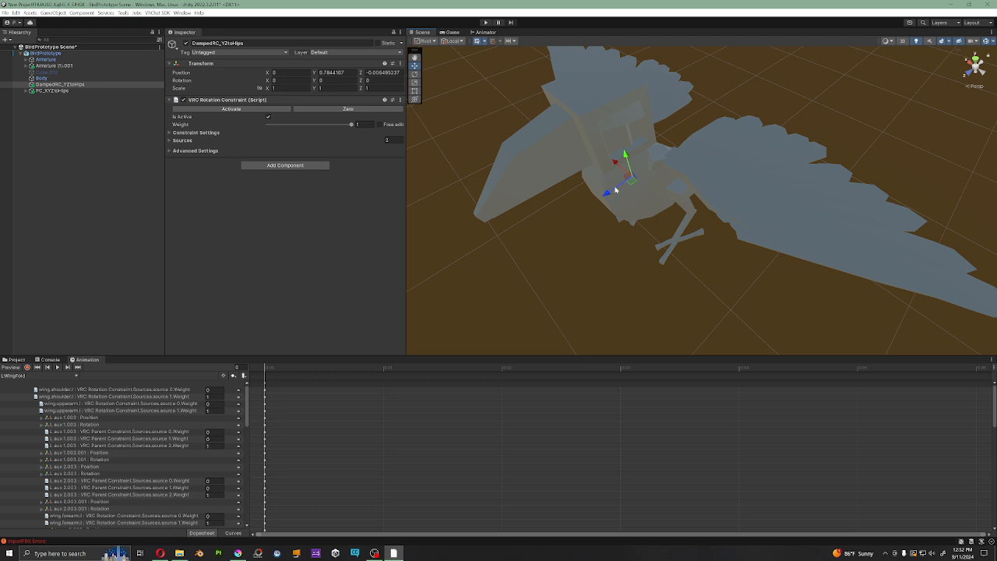
pyautogui.scroll(-4, 614, 189)
pyautogui.keyDown('alt'); pyautogui.moveTo(614, 190); pyautogui.dragTo(646, 196); pyautogui.keyUp('alt')
pyautogui.hotkey('ctrl', 's')
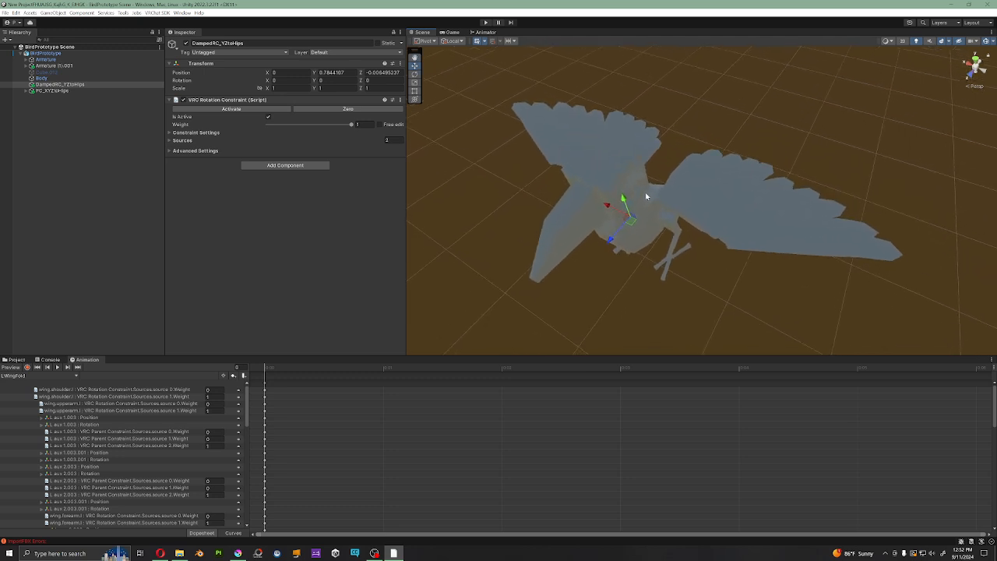
# Step: Expand the main Armature, collapse its Spine branch and select the Hips bone
pyautogui.click(25, 60)
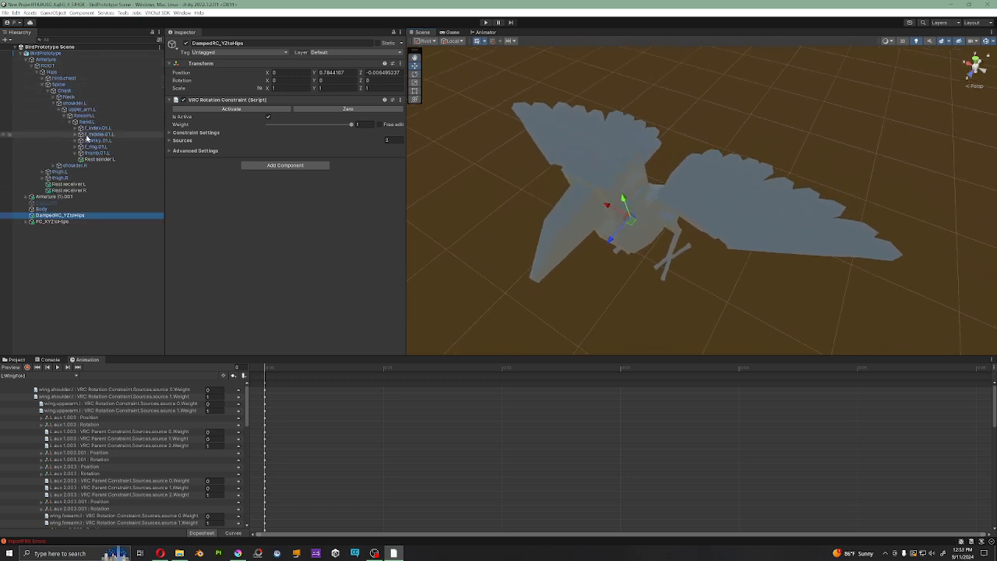
pyautogui.click(43, 85)
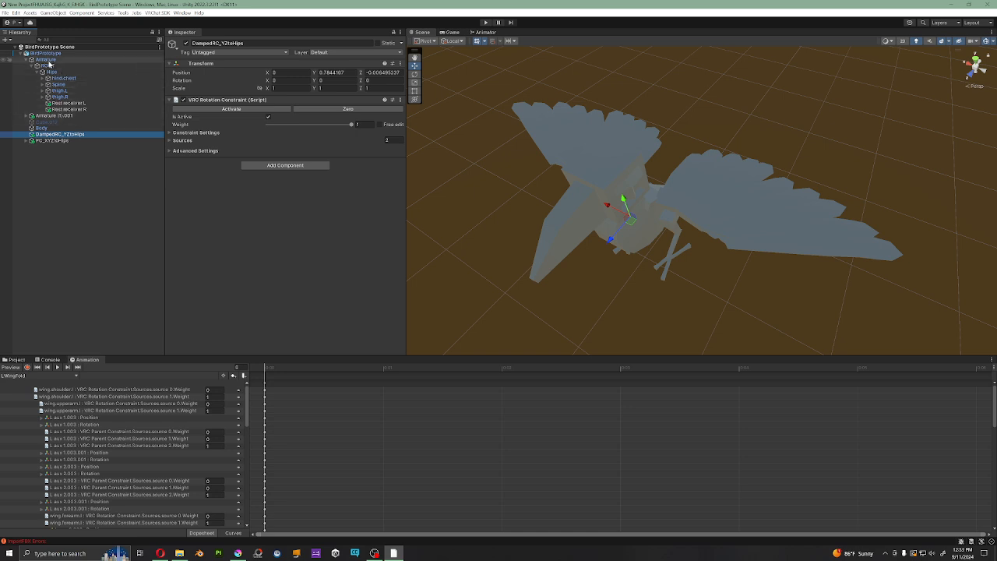
pyautogui.click(47, 60)
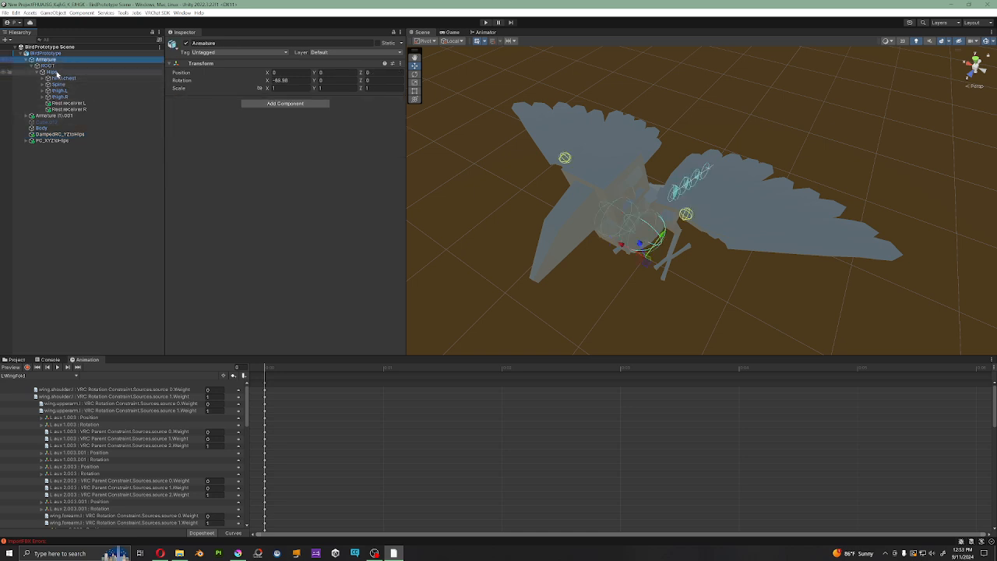
pyautogui.click(55, 72)
pyautogui.click(54, 61)
pyautogui.click(52, 68)
pyautogui.click(51, 72)
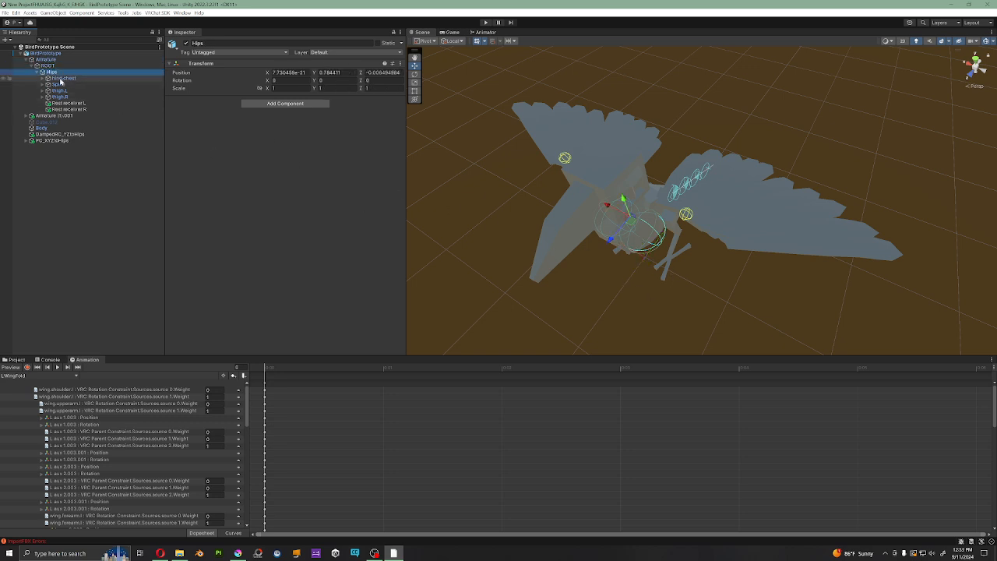
# Step: Try rotating the Hips bone with the Rotate tool and undo the rotation
pyautogui.moveTo(695, 270); pyautogui.dragTo(681, 262, button='right')
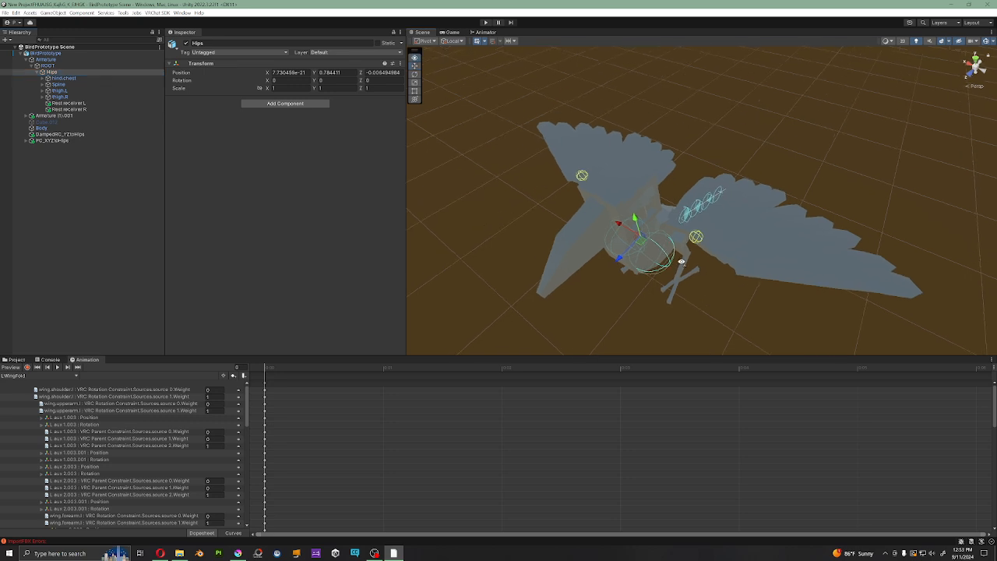
pyautogui.press('e')
pyautogui.moveTo(659, 262); pyautogui.dragTo(693, 276)
pyautogui.hotkey('ctrl', 'z')
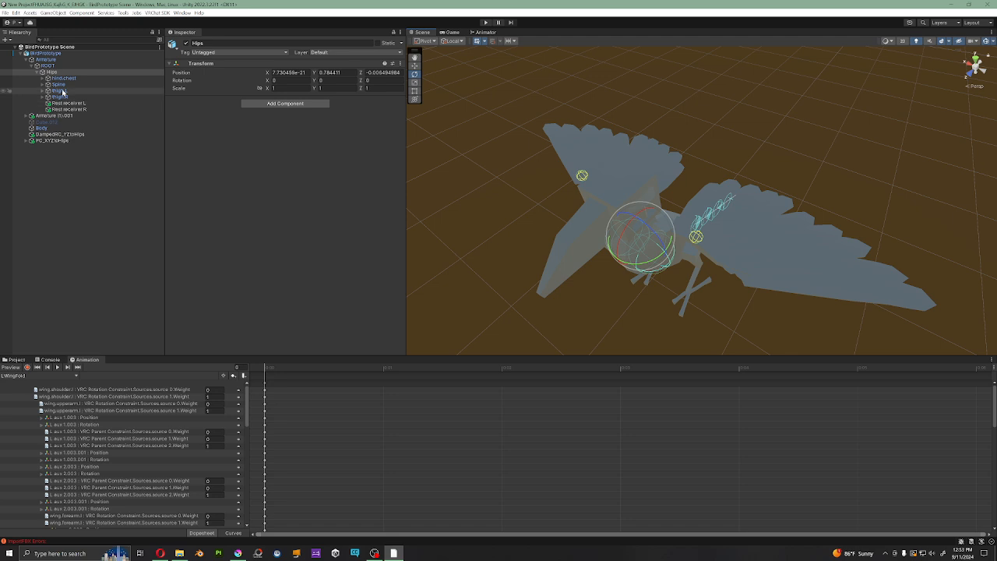
# Step: Inspect the thigh.L and thigh.R bones and view the avatar's legs from the side
pyautogui.click(59, 90)
pyautogui.click(65, 98)
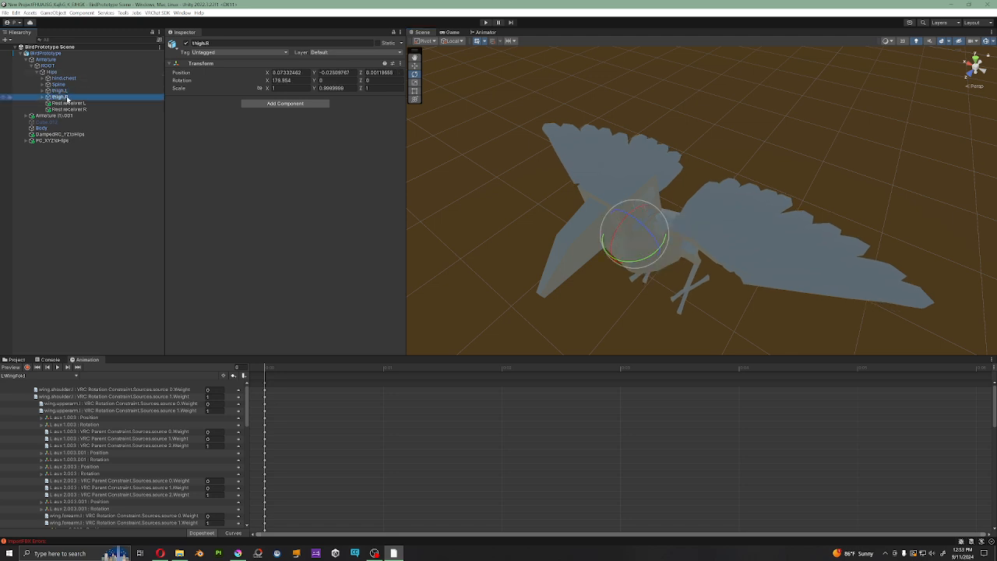
pyautogui.keyDown('alt'); pyautogui.moveTo(788, 257); pyautogui.dragTo(683, 155); pyautogui.keyUp('alt')
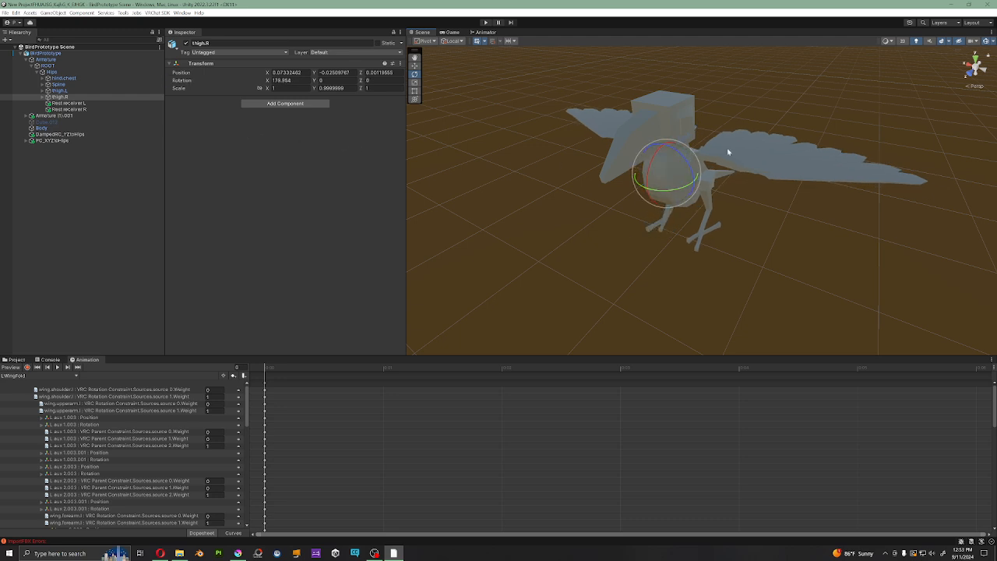
# Step: Expand hind.chest and remove the VRC Phys Bone component from wing.shoulder.l
pyautogui.click(42, 79)
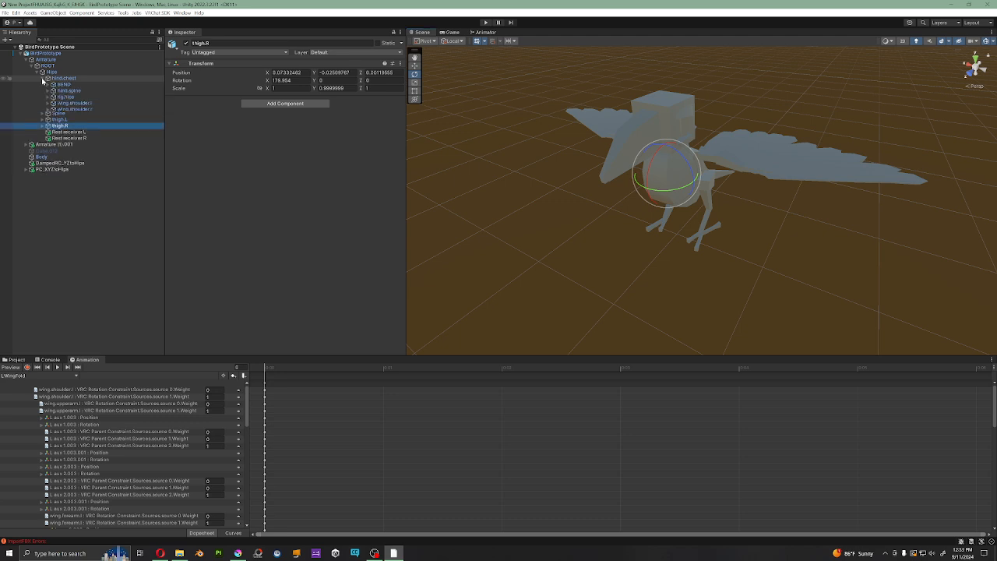
pyautogui.click(77, 103)
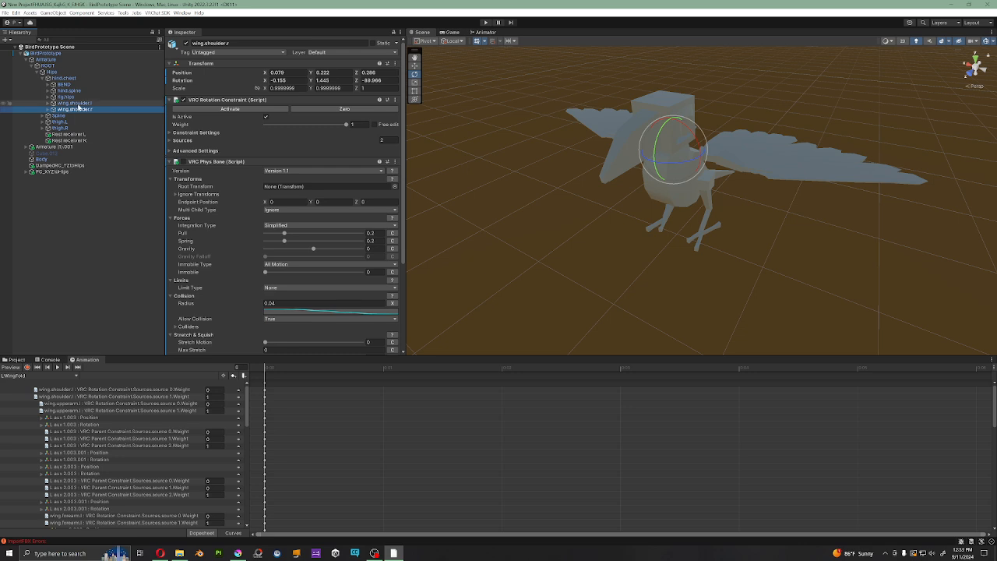
pyautogui.rightClick(228, 165)
pyautogui.click(240, 183)
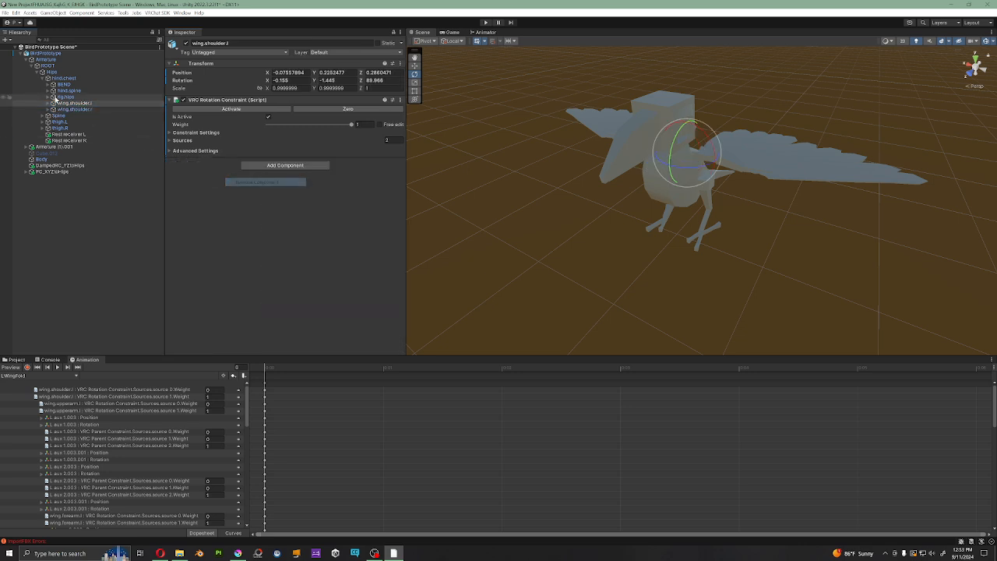
# Step: Remove the VRC Phys Bone component from wing.shoulder.r and view the wings from above
pyautogui.click(76, 110)
pyautogui.rightClick(237, 166)
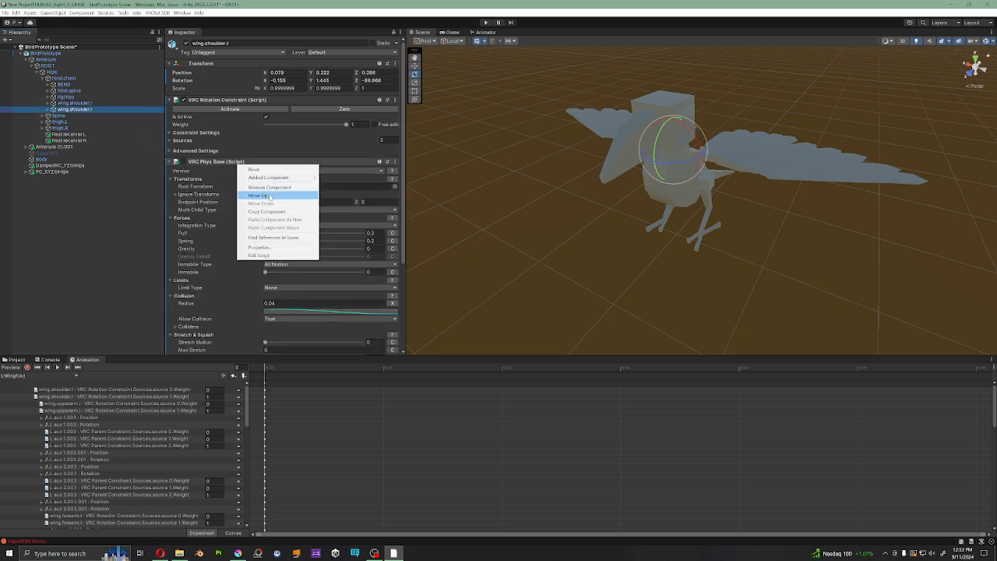
pyautogui.click(269, 187)
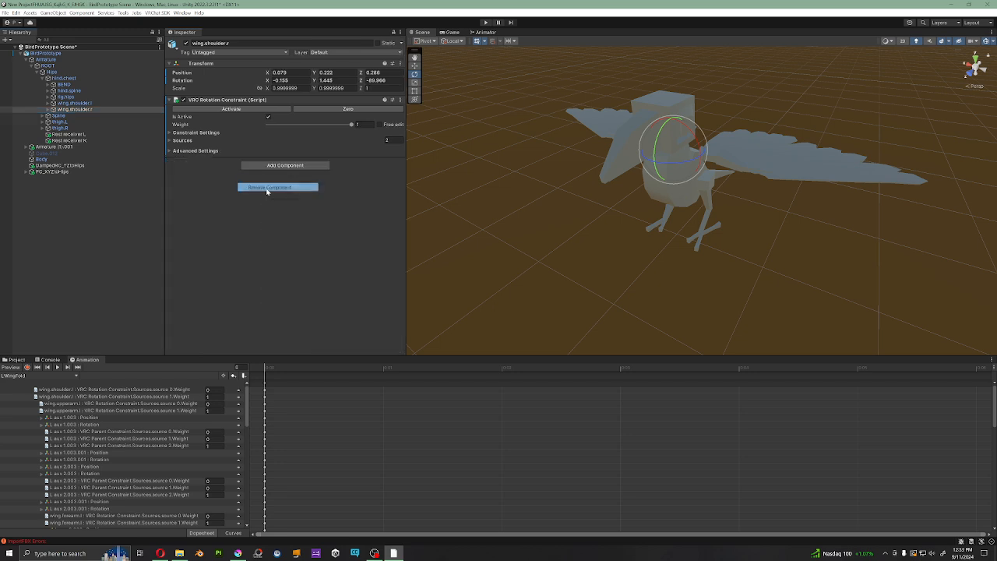
pyautogui.keyDown('alt'); pyautogui.moveTo(674, 152); pyautogui.dragTo(677, 199); pyautogui.keyUp('alt')
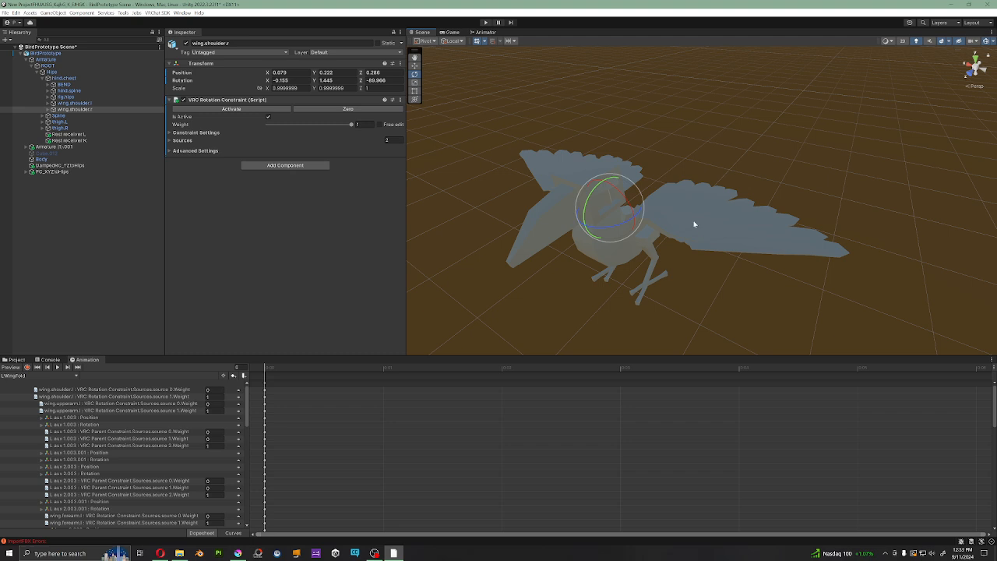
pyautogui.keyDown('alt'); pyautogui.moveTo(694, 222); pyautogui.dragTo(651, 189); pyautogui.keyUp('alt')
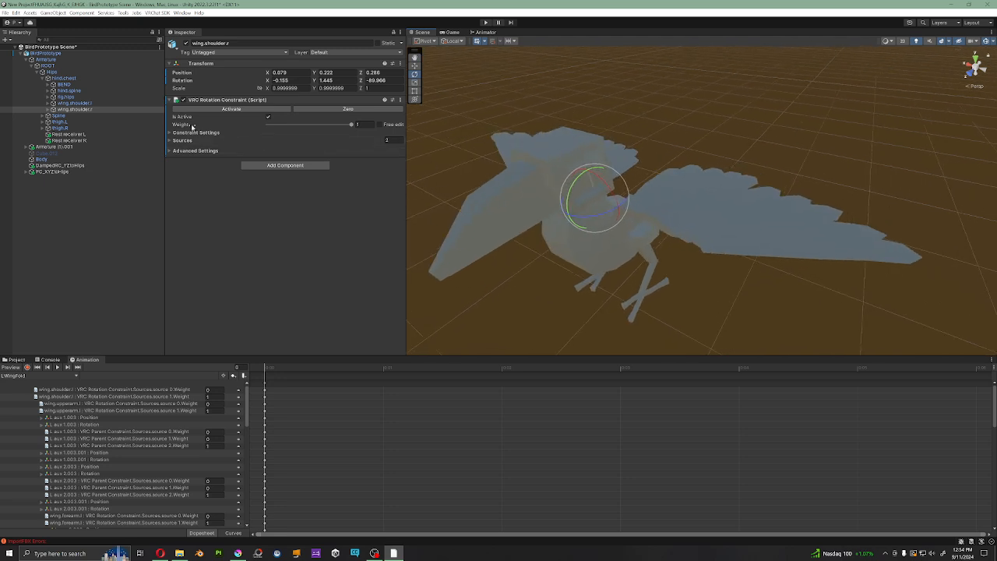
# Step: Inspect the rig.hips bone and its child chain through rig.spine, rig.chest, rig.neck and rig.head, then collapse it
pyautogui.click(49, 91)
pyautogui.click(49, 91)
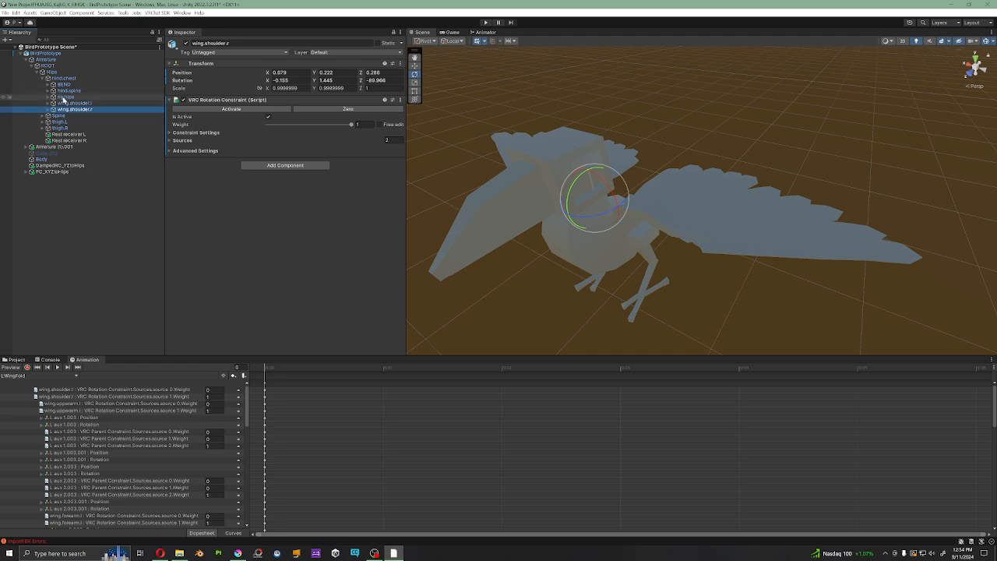
pyautogui.click(62, 97)
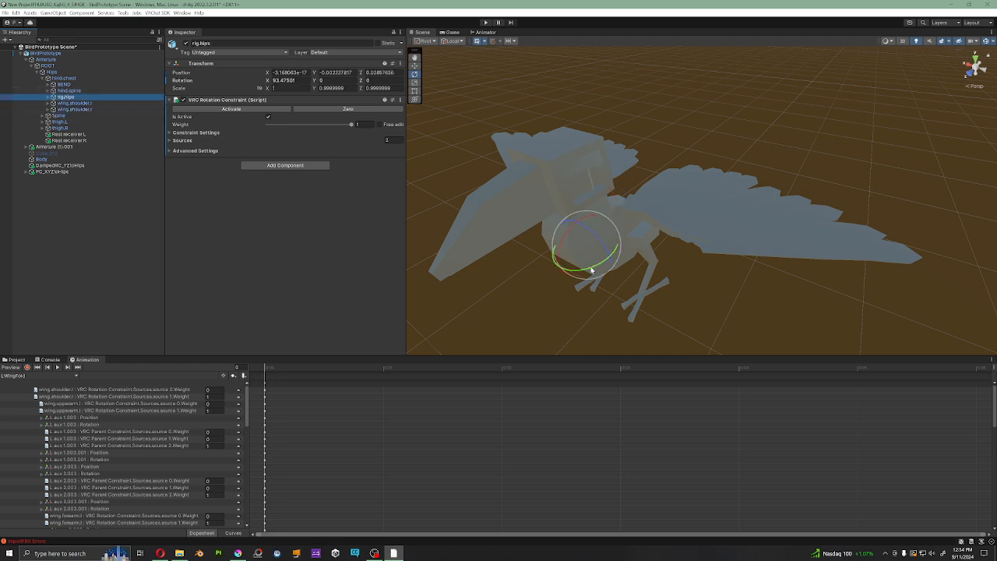
pyautogui.moveTo(591, 268); pyautogui.dragTo(629, 260)
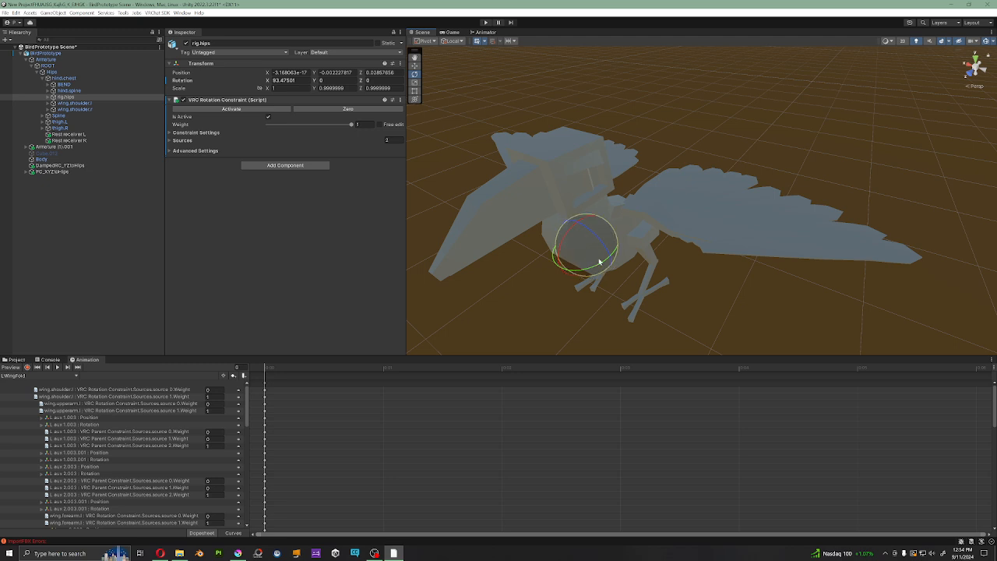
pyautogui.click(47, 97)
pyautogui.click(54, 103)
pyautogui.click(63, 109)
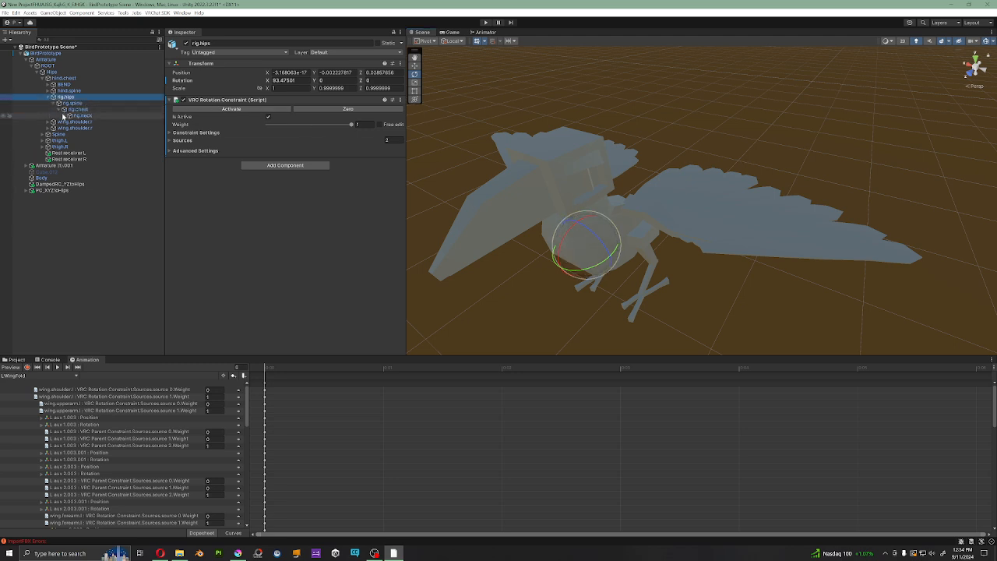
pyautogui.click(69, 115)
pyautogui.click(76, 121)
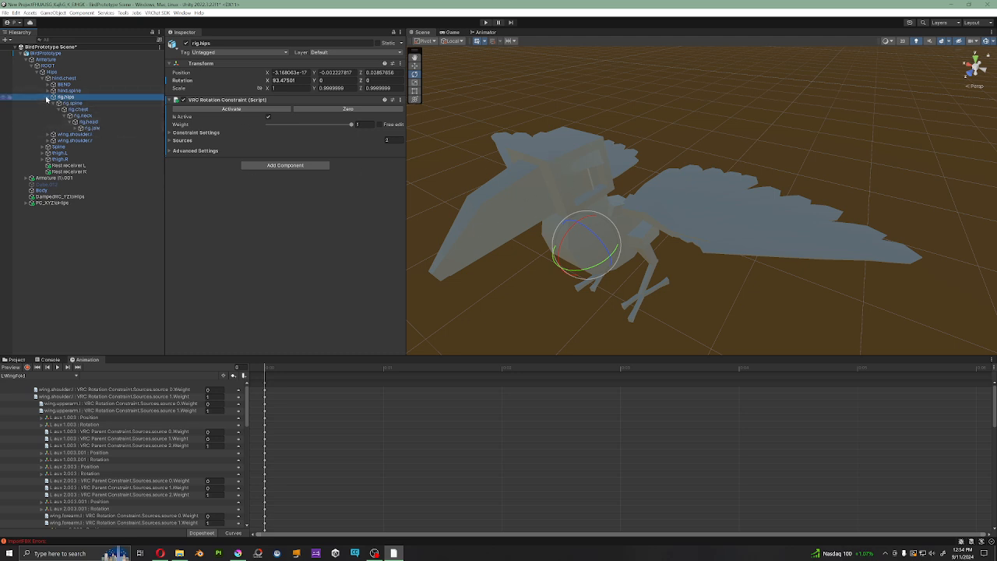
pyautogui.click(46, 98)
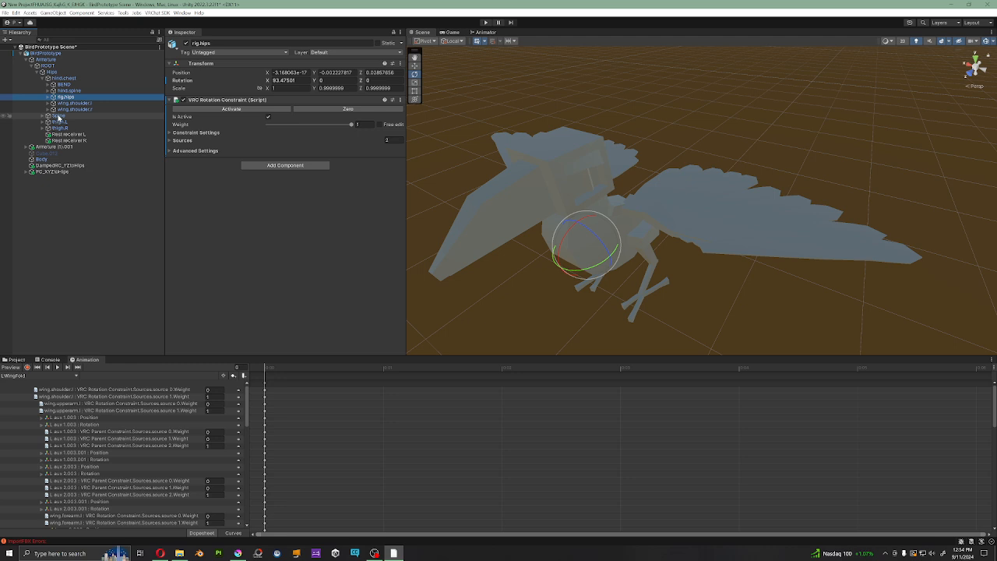
# Step: Expand the Spine branch, collapse shoulder.L under Chest and select the Neck bone
pyautogui.click(58, 116)
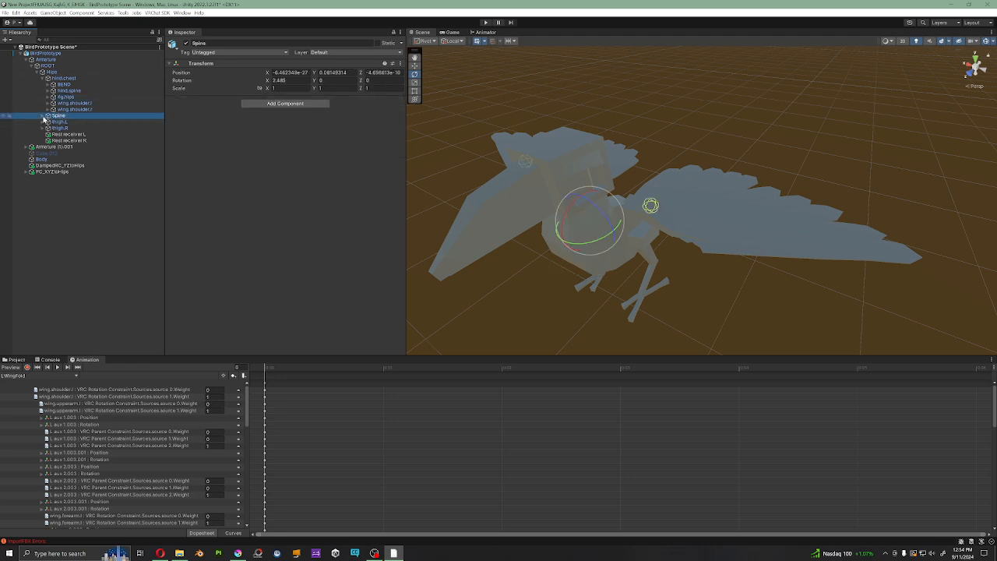
pyautogui.click(43, 116)
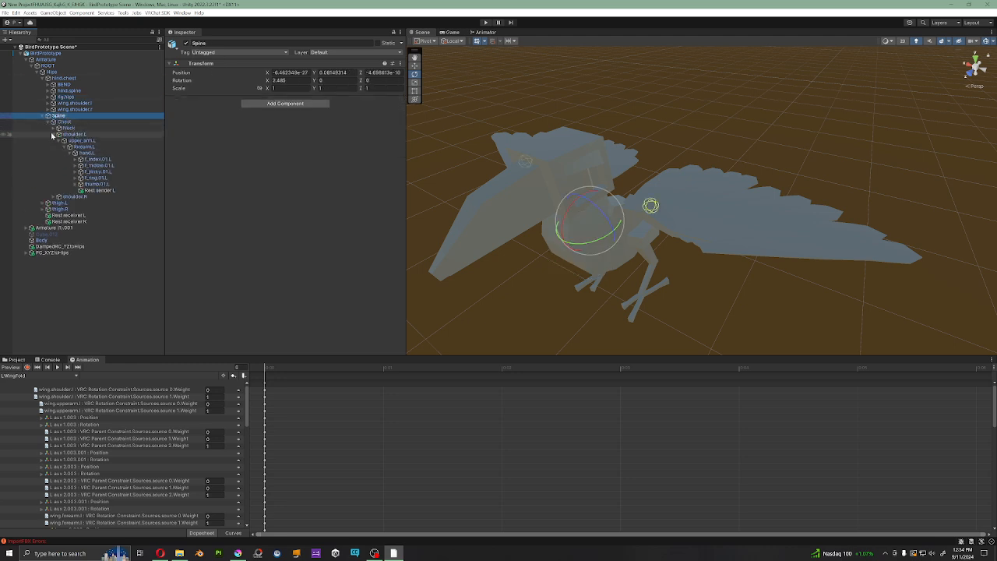
pyautogui.click(54, 134)
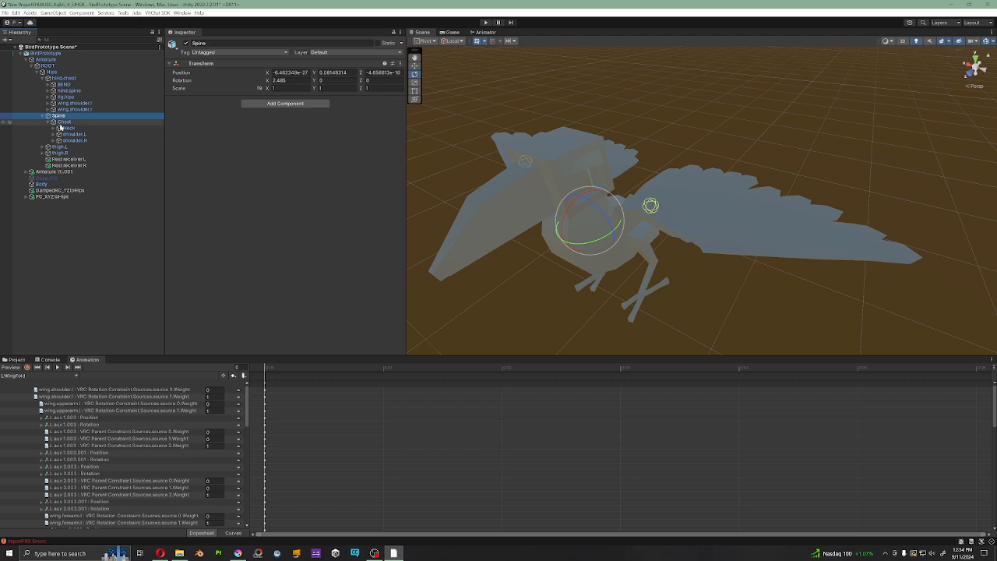
pyautogui.click(68, 128)
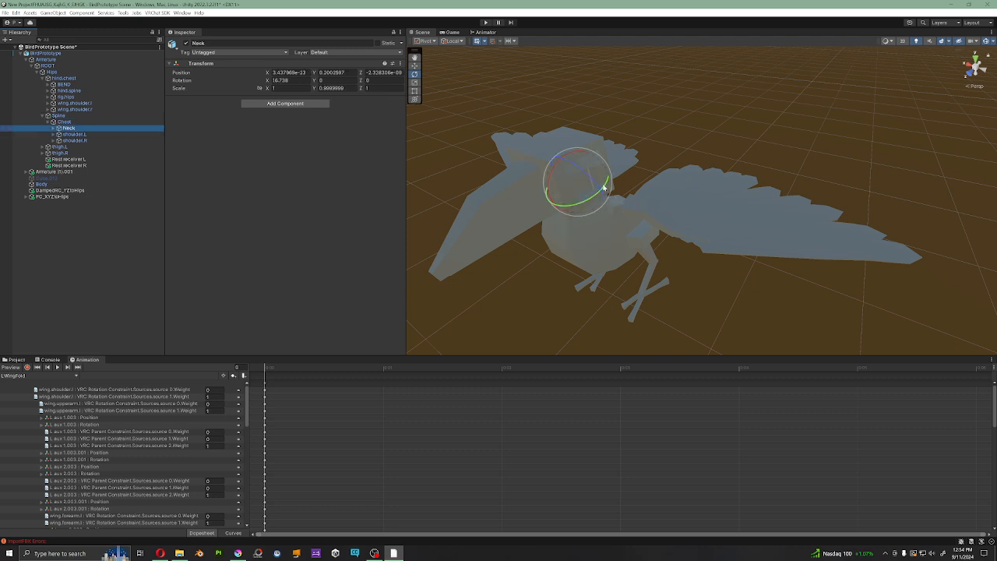
# Step: Open the humanoid avatar configuration from the Rig import settings of the BIPED TEST 45a model
pyautogui.click(15, 359)
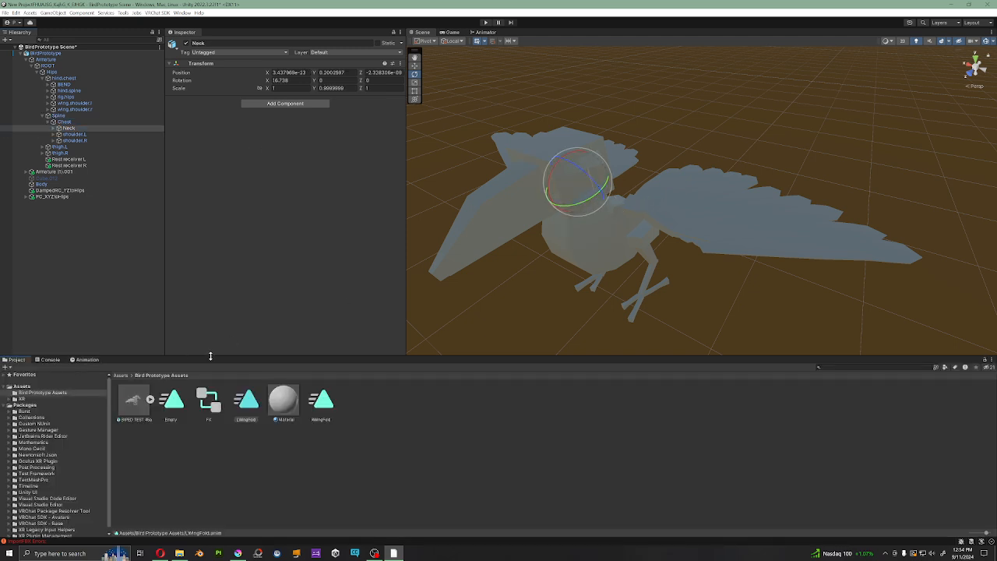
pyautogui.click(133, 406)
pyautogui.doubleClick(132, 408)
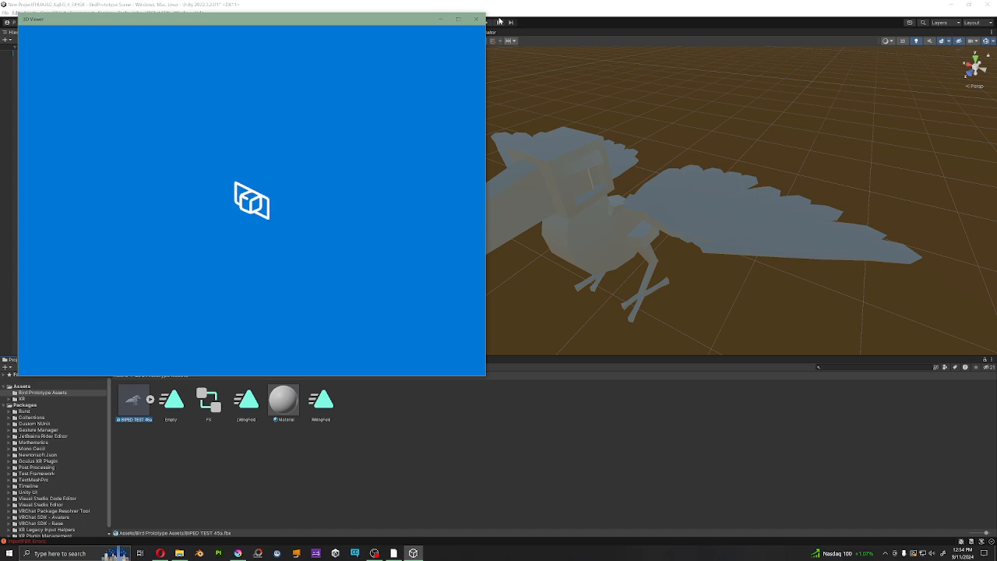
pyautogui.click(268, 80)
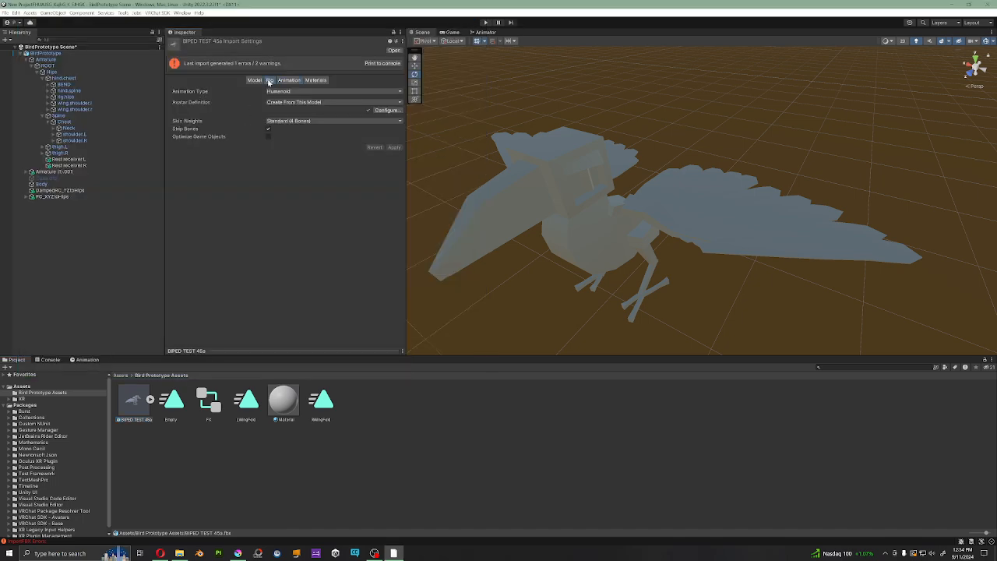
pyautogui.click(387, 111)
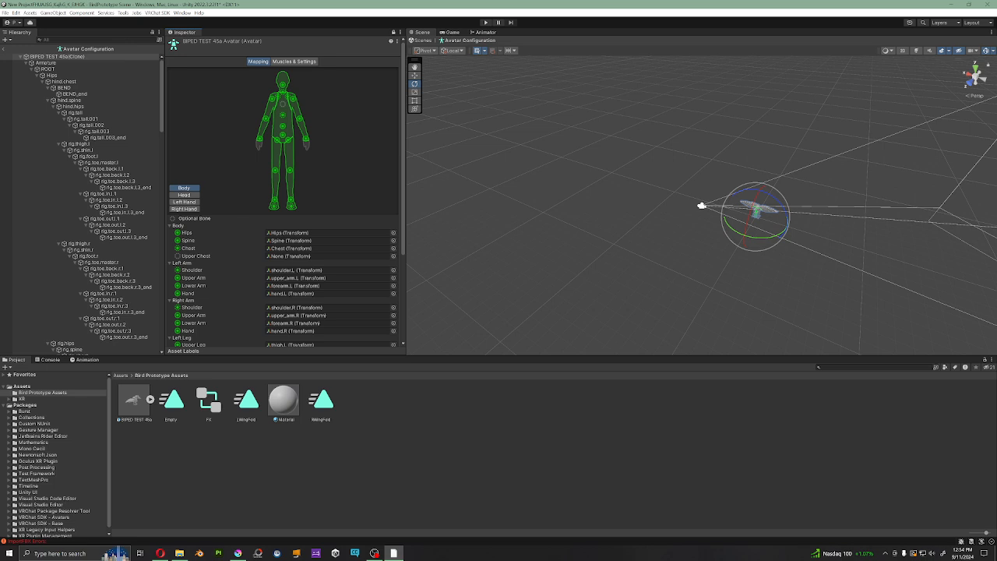
# Step: Review the humanoid body mapping for the torso, arms and legs
pyautogui.scroll(-5, 238, 253)
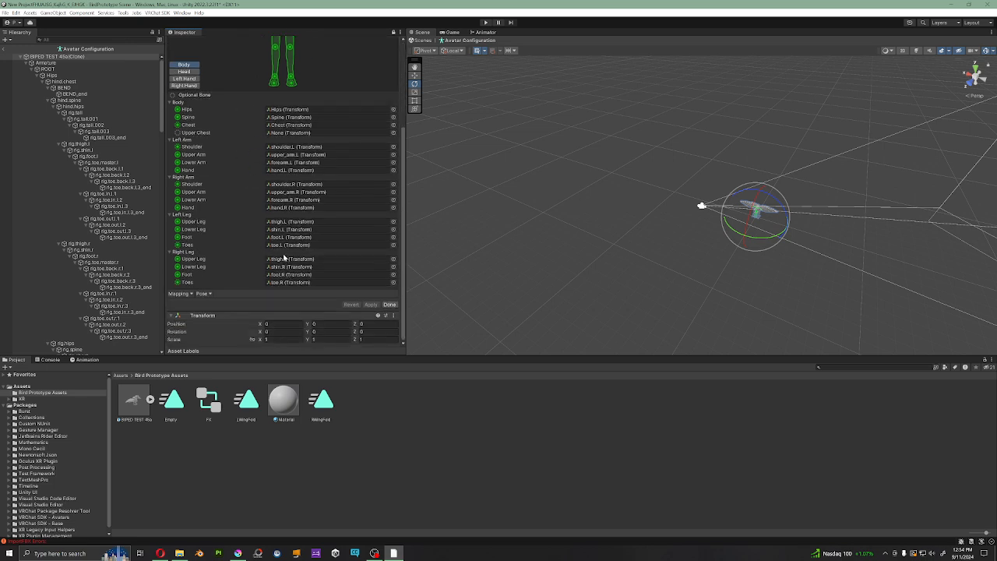
pyautogui.scroll(5, 300, 167)
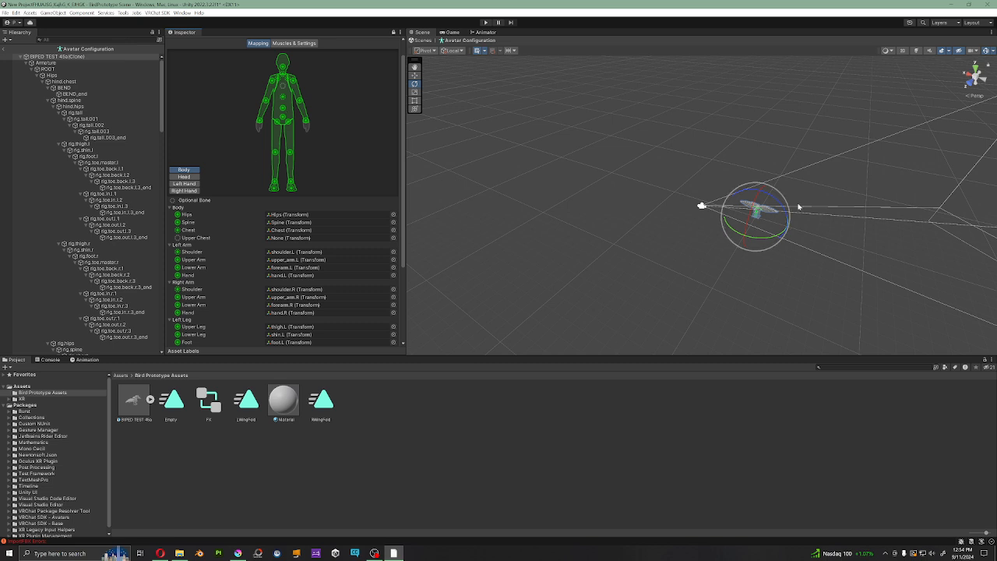
pyautogui.scroll(-3, 280, 249)
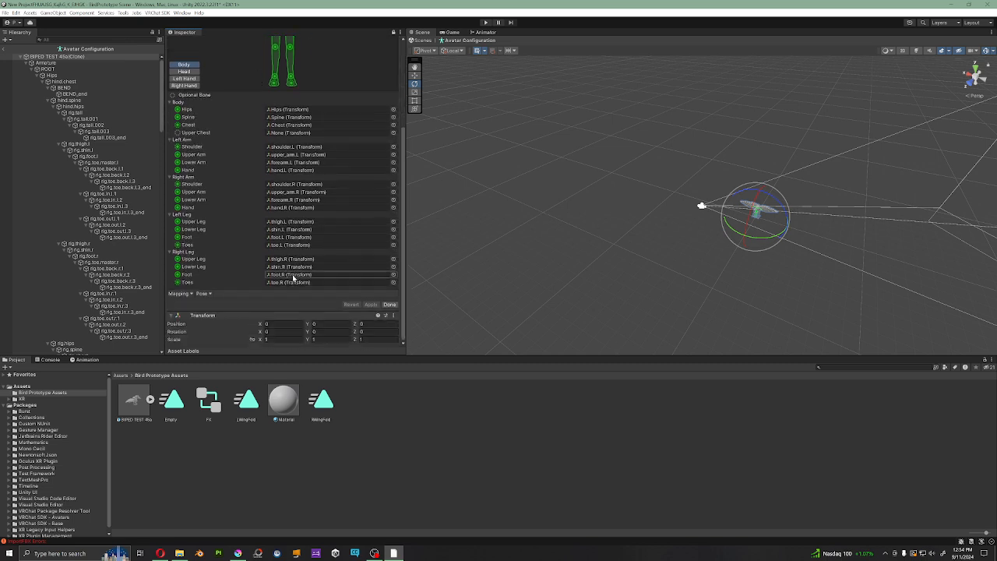
pyautogui.scroll(3, 296, 277)
pyautogui.scroll(1, 296, 282)
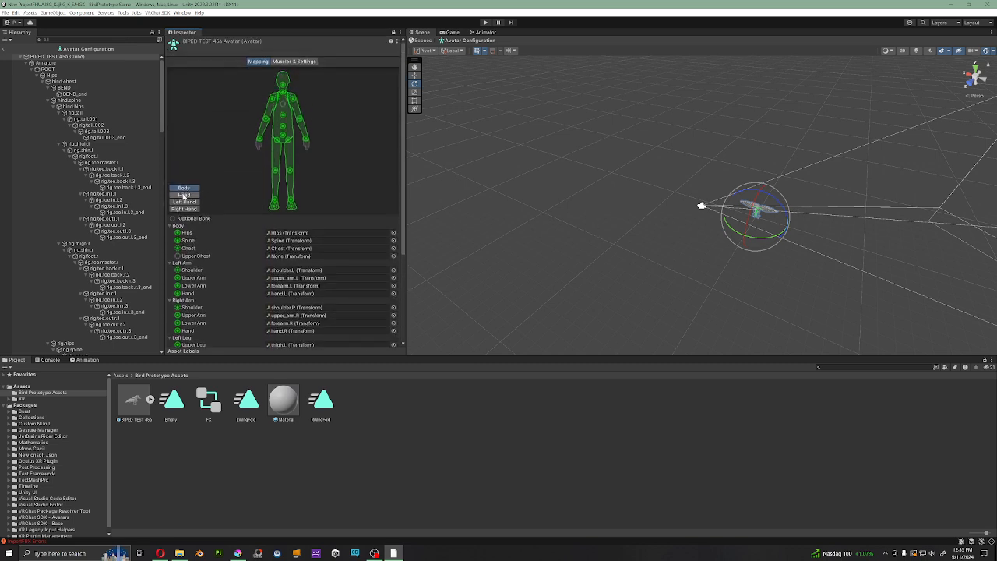
# Step: Check the head, left hand and right hand bone mappings, then return to the body mapping
pyautogui.click(184, 195)
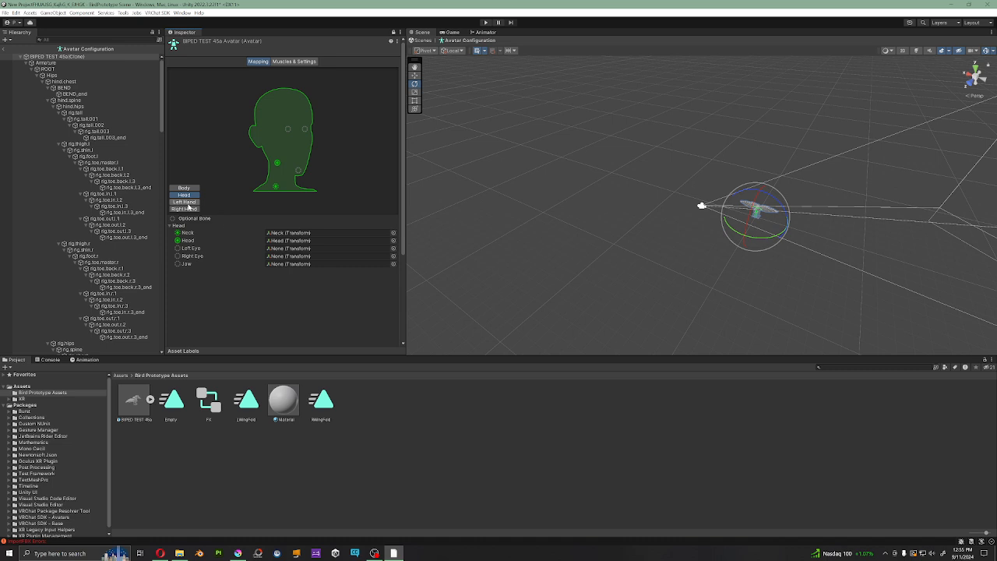
pyautogui.click(186, 202)
pyautogui.click(187, 209)
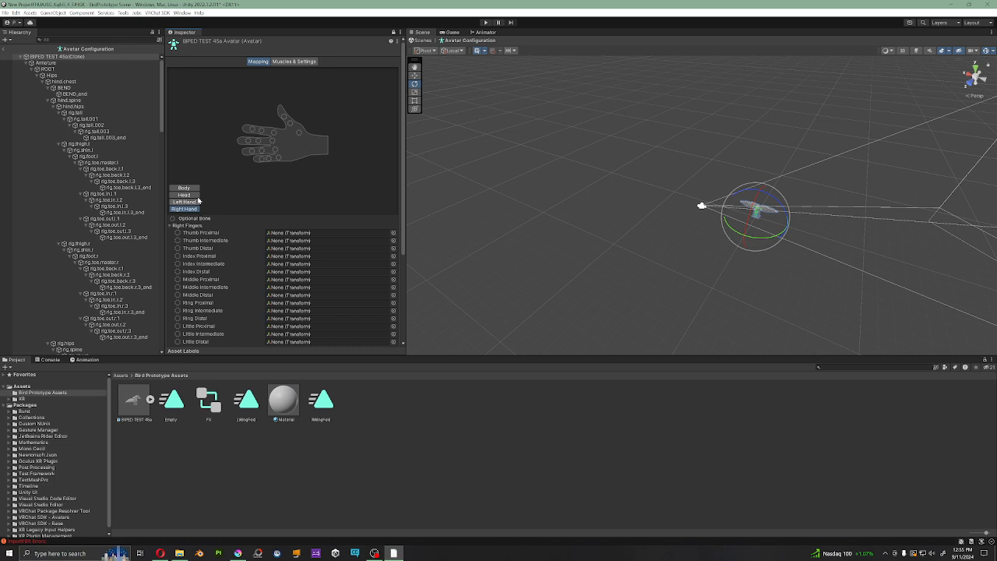
pyautogui.click(189, 204)
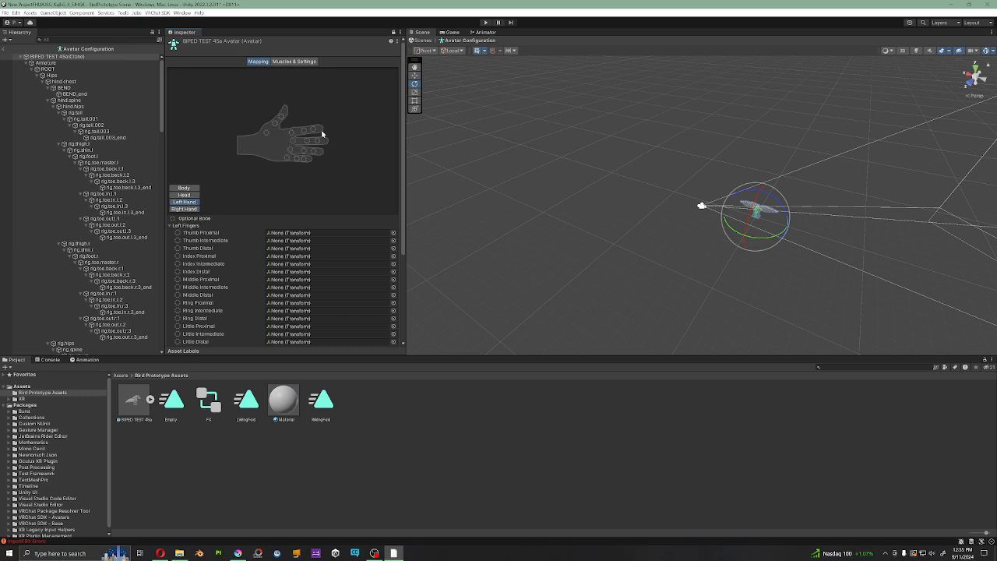
pyautogui.click(186, 195)
pyautogui.click(186, 209)
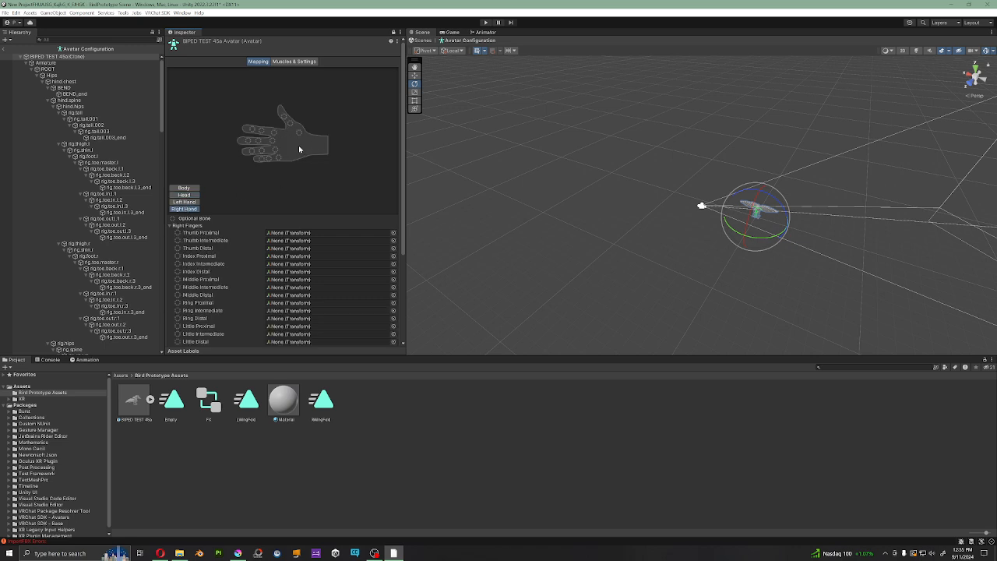
pyautogui.click(187, 189)
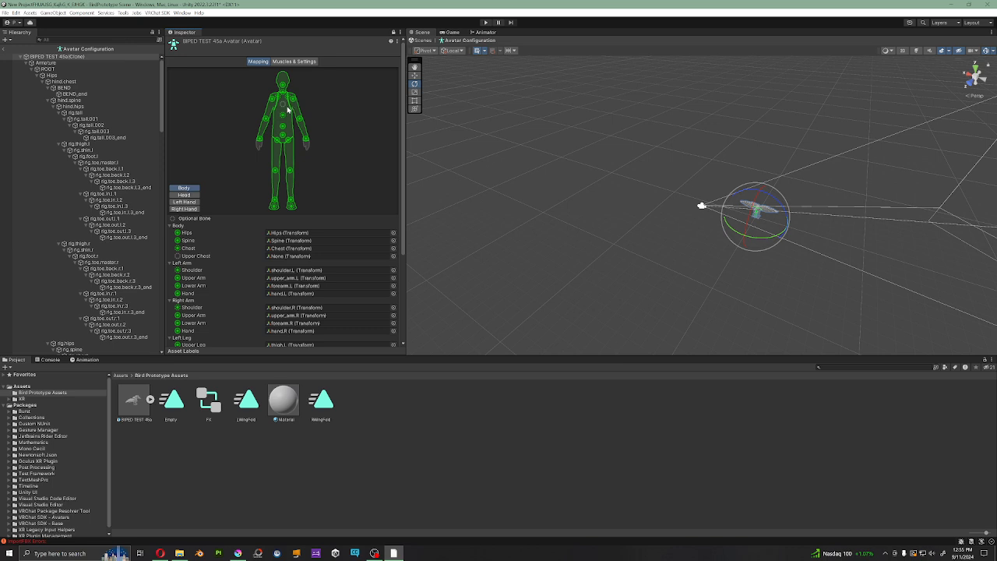
pyautogui.click(285, 62)
pyautogui.click(259, 62)
# Step: Frame the avatar's ROOT bone in the front view to show the whole mapped skeleton
pyautogui.moveTo(865, 154); pyautogui.dragTo(979, 122, button='right')
pyautogui.click(986, 79)
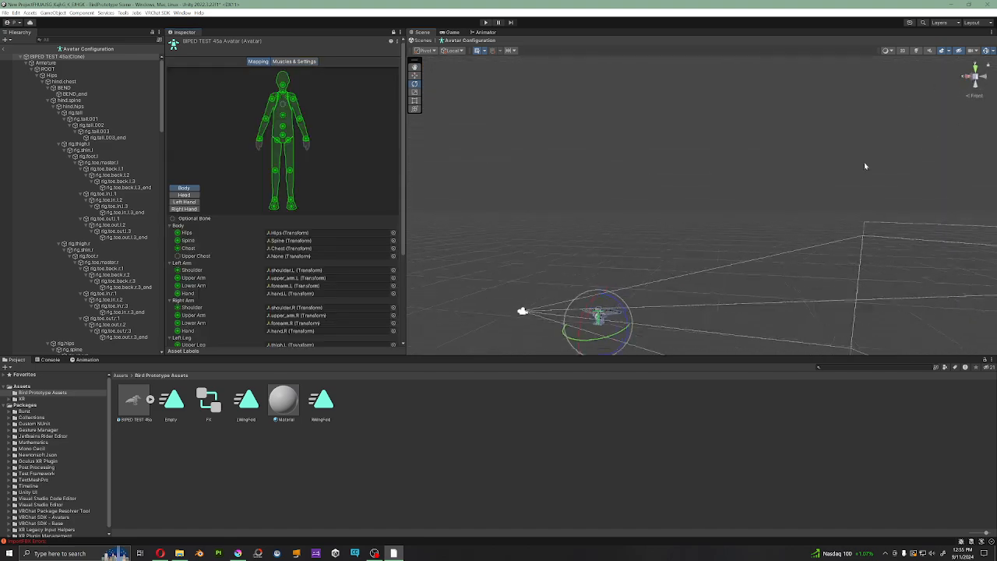
pyautogui.doubleClick(47, 62)
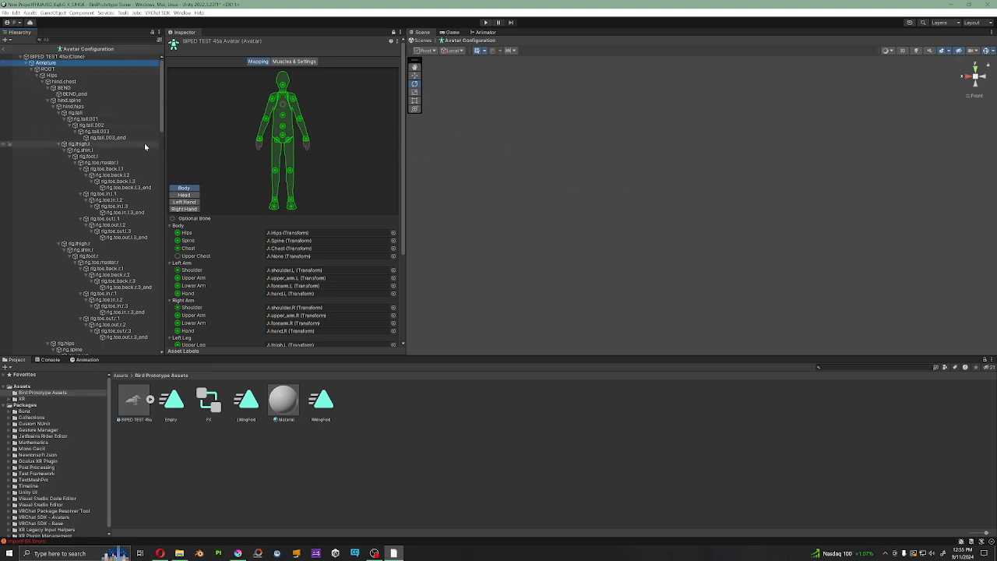
pyautogui.doubleClick(47, 69)
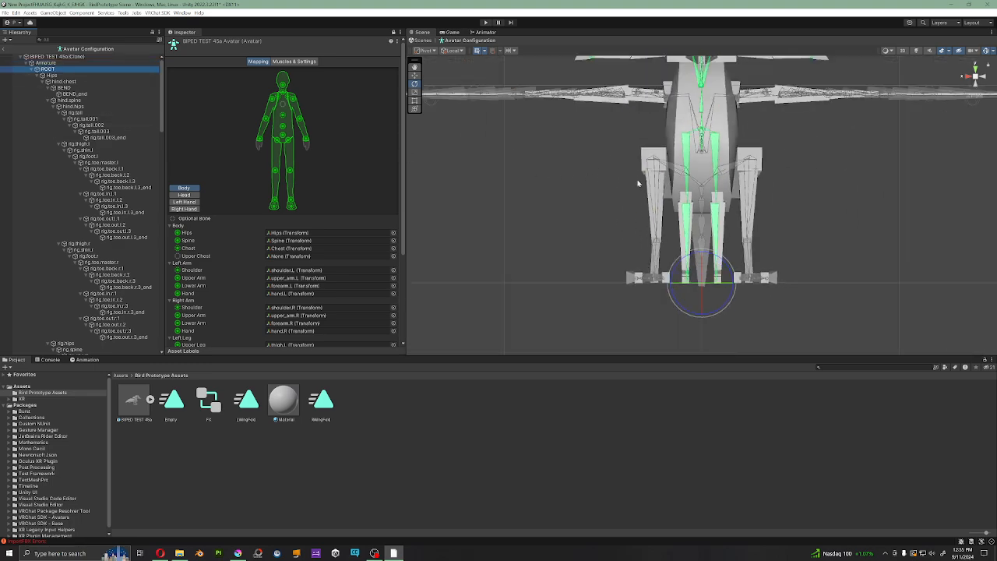
pyautogui.keyDown('alt'); pyautogui.moveTo(637, 183); pyautogui.dragTo(707, 104); pyautogui.keyUp('alt')
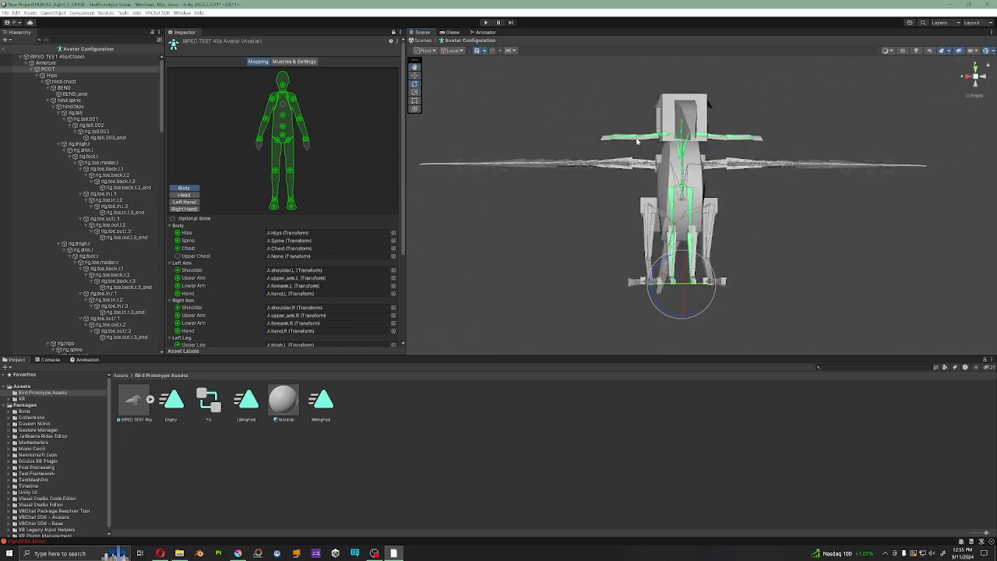
# Step: Examine the mapped humanoid bones inside the bird model from the front and both sides
pyautogui.keyDown('alt'); pyautogui.moveTo(754, 186); pyautogui.dragTo(817, 202); pyautogui.keyUp('alt')
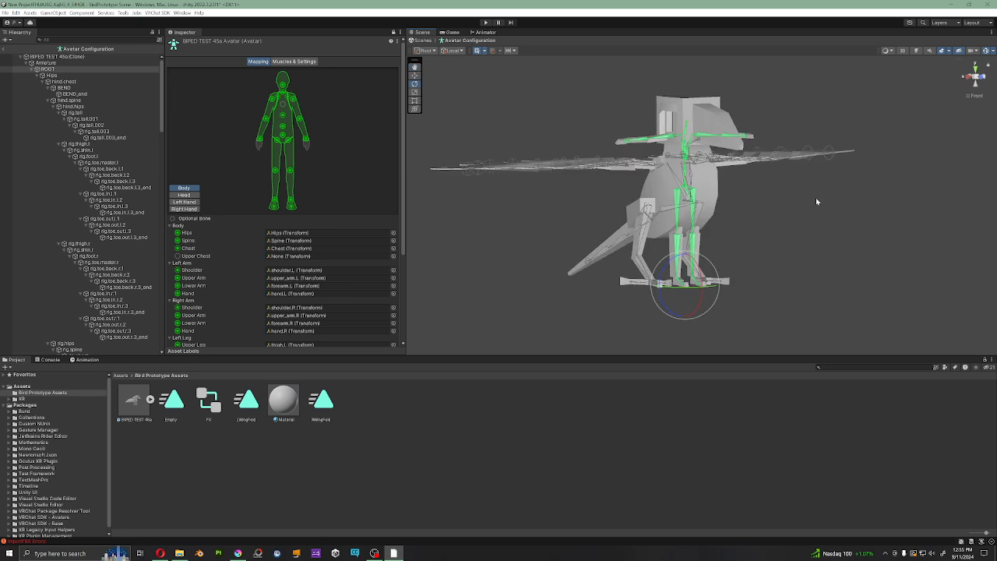
pyautogui.moveTo(817, 202); pyautogui.dragTo(755, 229, button='middle')
pyautogui.keyDown('alt'); pyautogui.moveTo(755, 229); pyautogui.dragTo(691, 218); pyautogui.keyUp('alt')
pyautogui.click(982, 77)
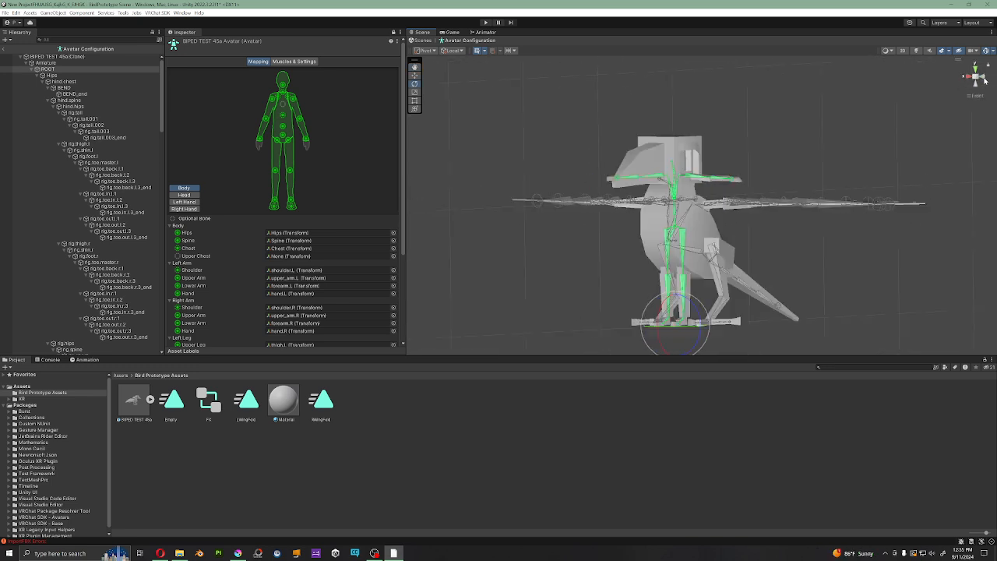
pyautogui.click(977, 91)
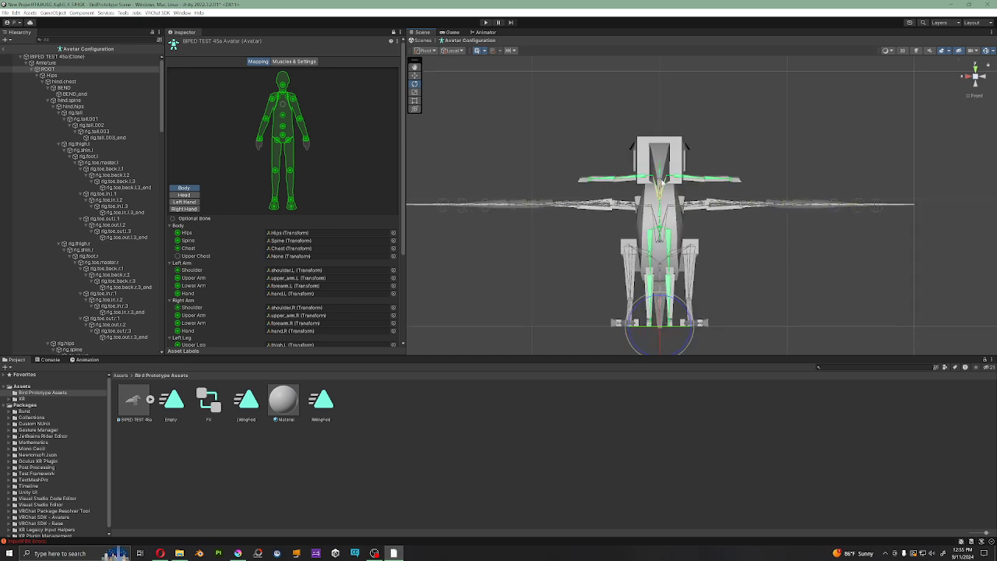
pyautogui.keyDown('alt'); pyautogui.moveTo(644, 187); pyautogui.dragTo(740, 210); pyautogui.keyUp('alt')
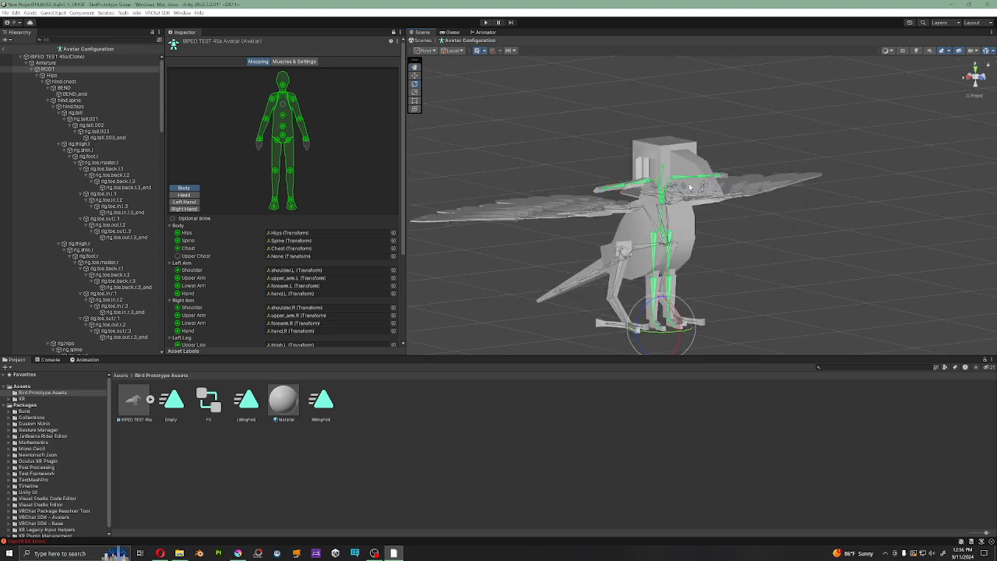
pyautogui.keyDown('alt'); pyautogui.moveTo(672, 188); pyautogui.dragTo(657, 223); pyautogui.keyUp('alt')
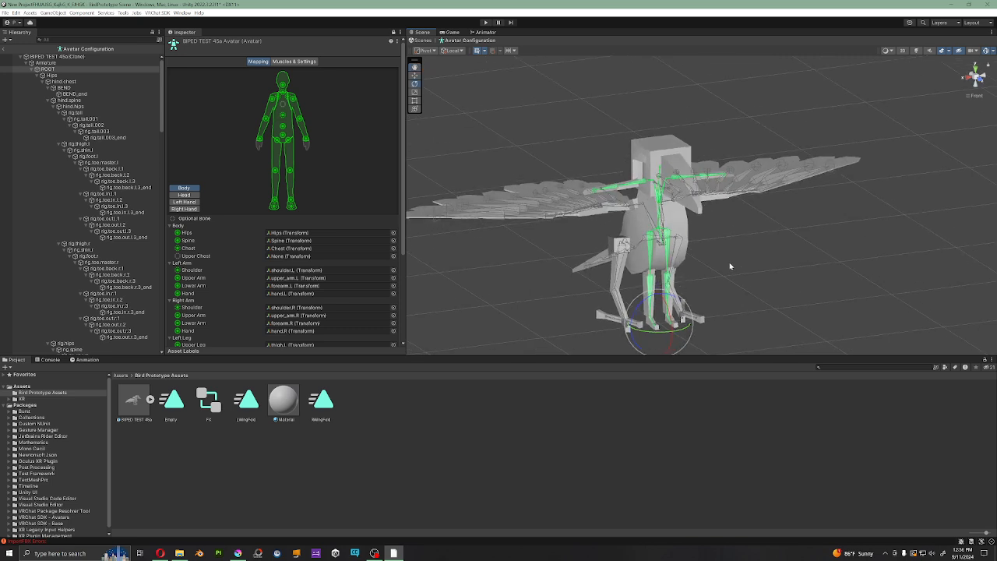
# Step: Inspect the avatar's mapped skeleton against the bird mesh from the front, the left side and the top
pyautogui.keyDown('alt'); pyautogui.moveTo(666, 289); pyautogui.dragTo(671, 256); pyautogui.keyUp('alt')
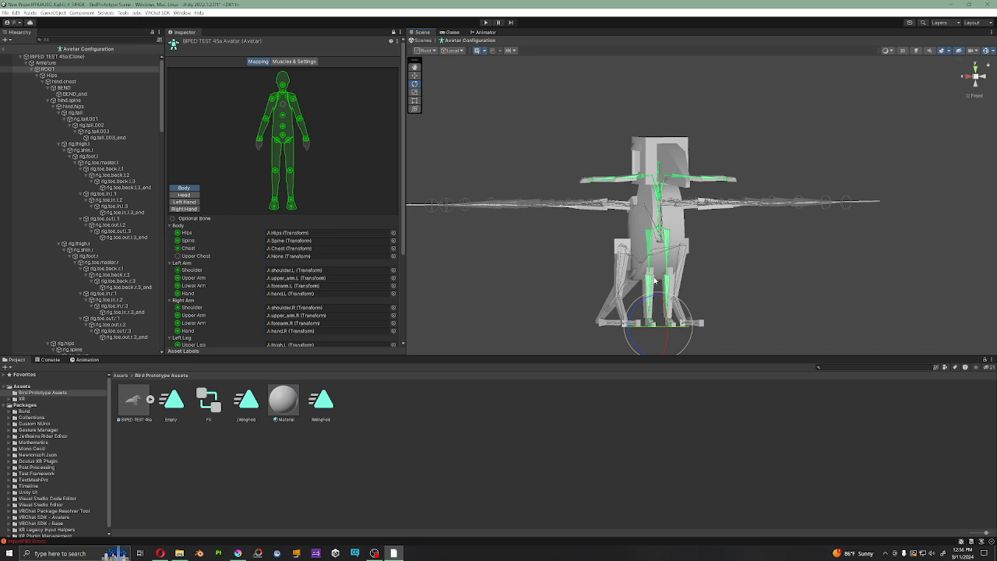
pyautogui.click(984, 78)
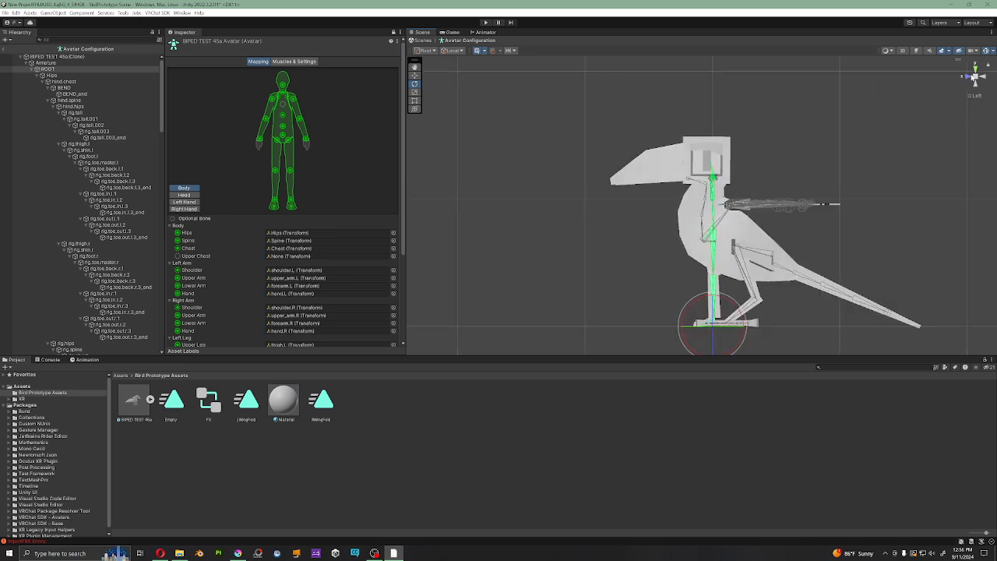
pyautogui.click(968, 77)
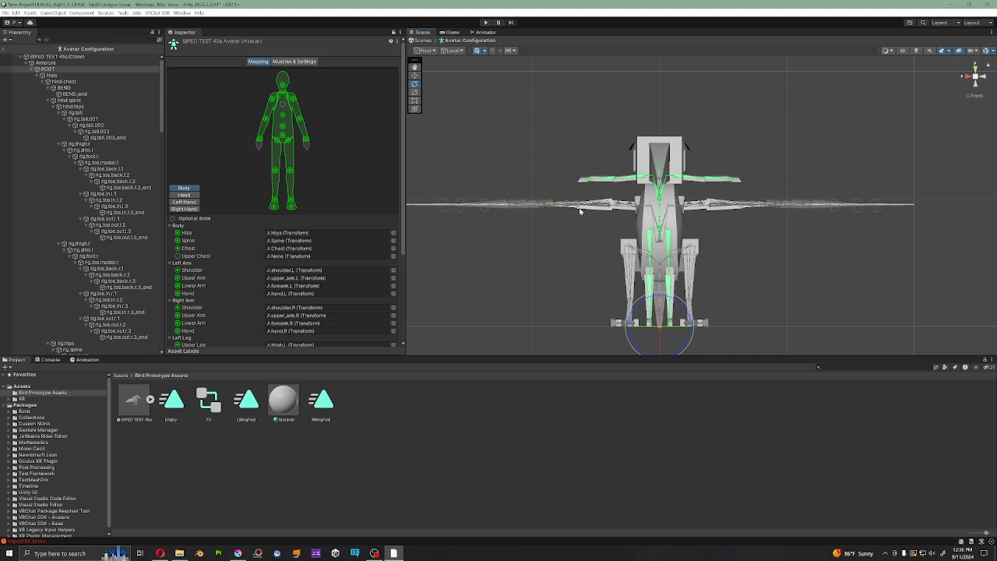
pyautogui.click(975, 71)
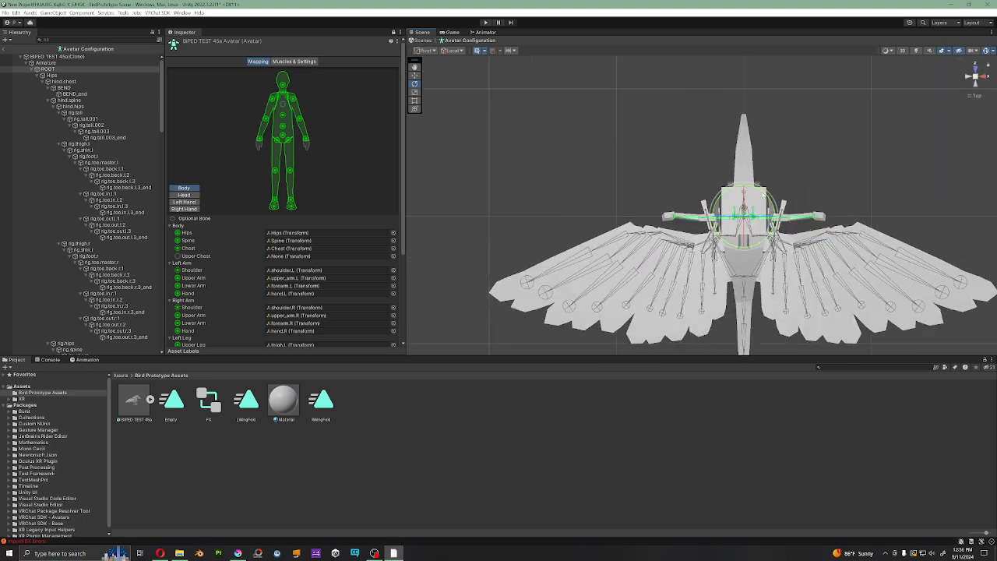
pyautogui.moveTo(839, 216); pyautogui.dragTo(765, 180, button='middle')
pyautogui.scroll(8, 763, 181)
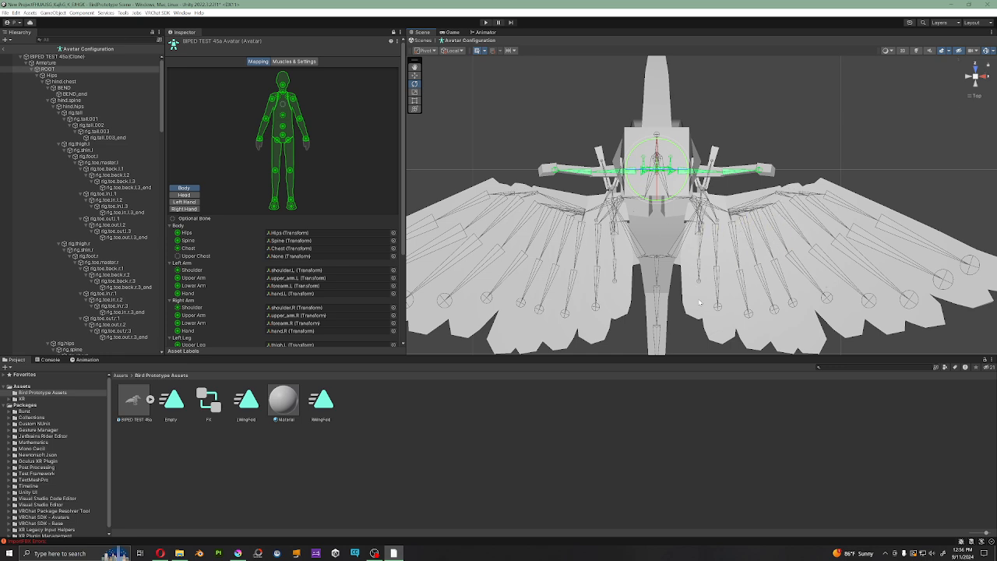
# Step: Compare the upright humanoid spine and legs with the bird's body in side and angled views
pyautogui.keyDown('alt'); pyautogui.moveTo(666, 304); pyautogui.dragTo(661, 203); pyautogui.keyUp('alt')
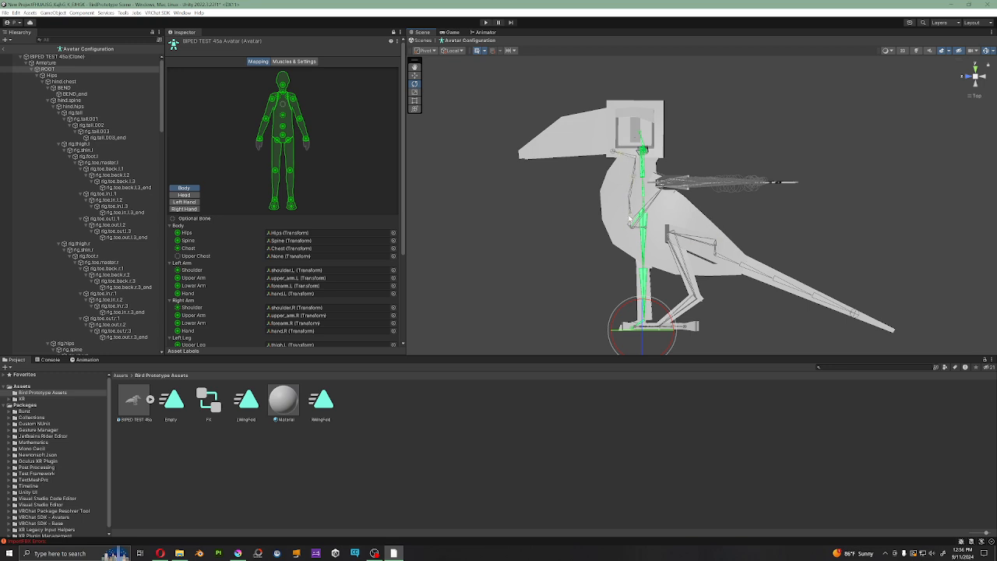
pyautogui.keyDown('alt'); pyautogui.moveTo(622, 190); pyautogui.dragTo(641, 231); pyautogui.keyUp('alt')
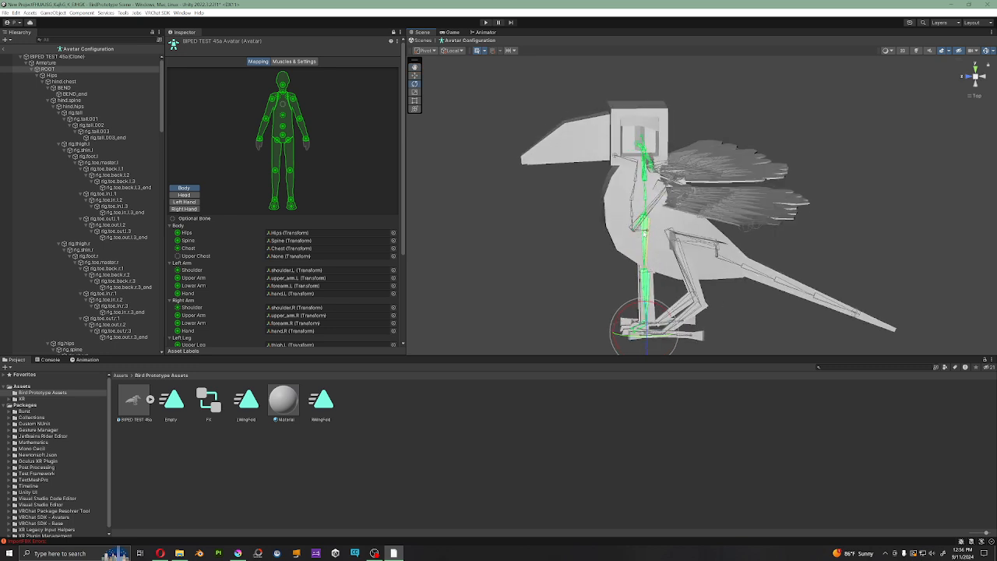
pyautogui.keyDown('alt'); pyautogui.moveTo(641, 231); pyautogui.dragTo(838, 304); pyautogui.keyUp('alt')
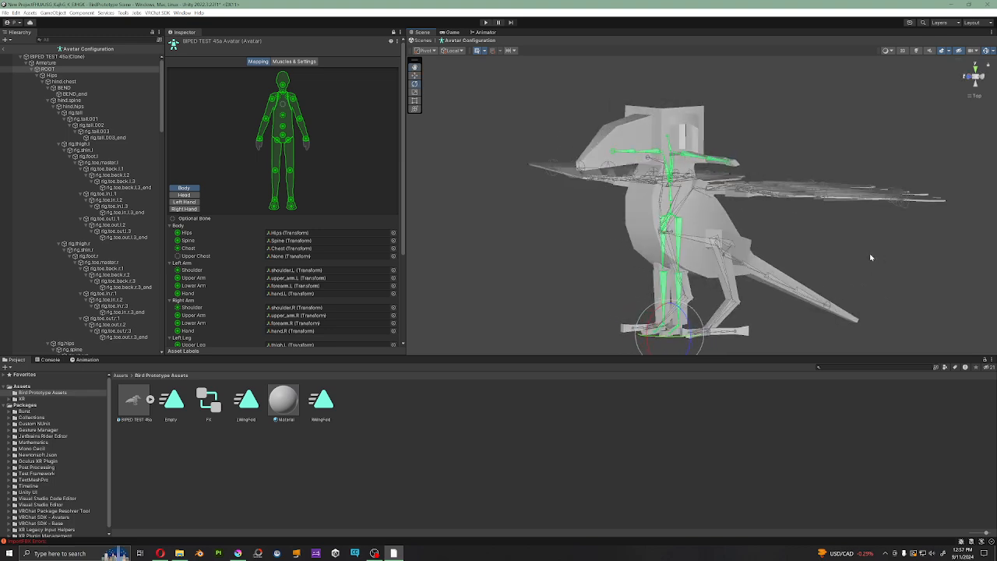
pyautogui.keyDown('alt'); pyautogui.moveTo(871, 257); pyautogui.dragTo(913, 125); pyautogui.keyUp('alt')
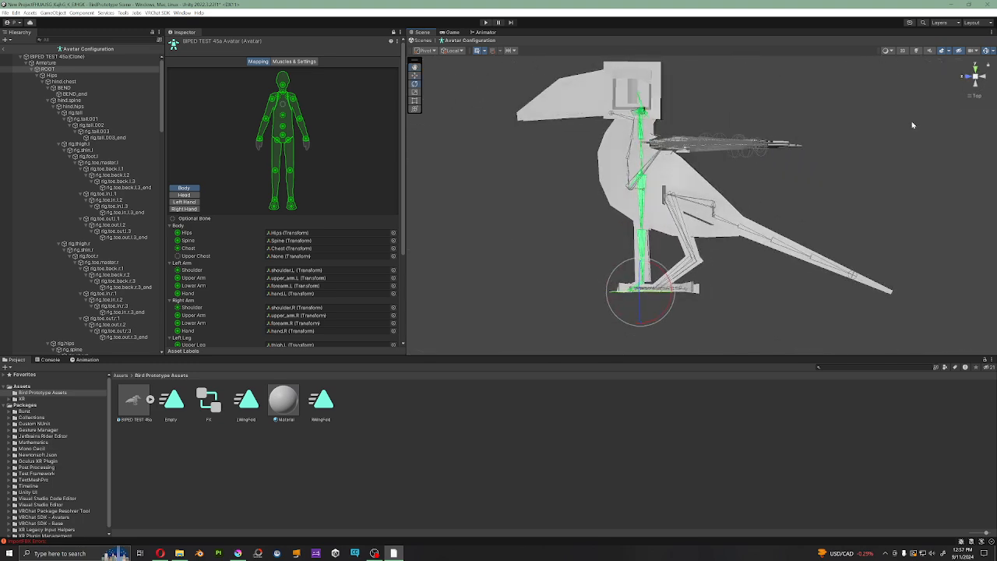
pyautogui.click(982, 77)
pyautogui.click(969, 76)
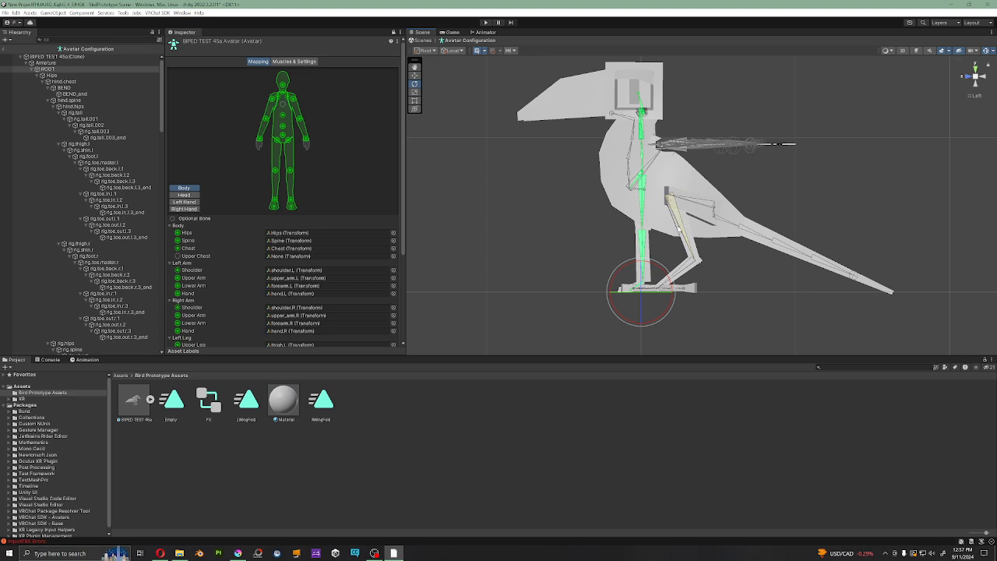
# Step: Inspect the left bird leg's bones from rig.thigh.l down to rig.toe.master.l and rig.toe.back.l.1
pyautogui.keyDown('alt'); pyautogui.moveTo(678, 188); pyautogui.dragTo(768, 270); pyautogui.keyUp('alt')
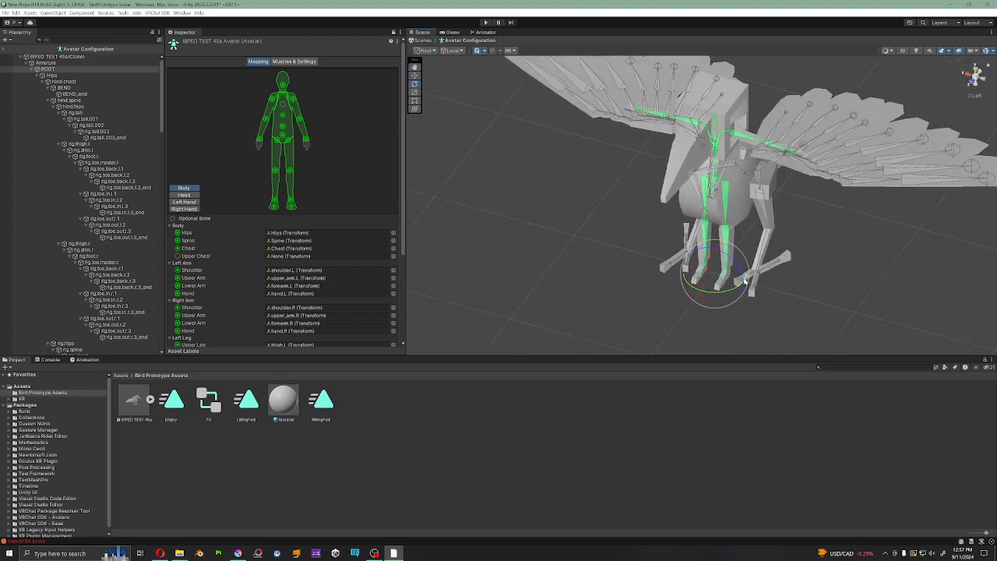
pyautogui.keyDown('alt'); pyautogui.moveTo(762, 273); pyautogui.dragTo(755, 300); pyautogui.keyUp('alt')
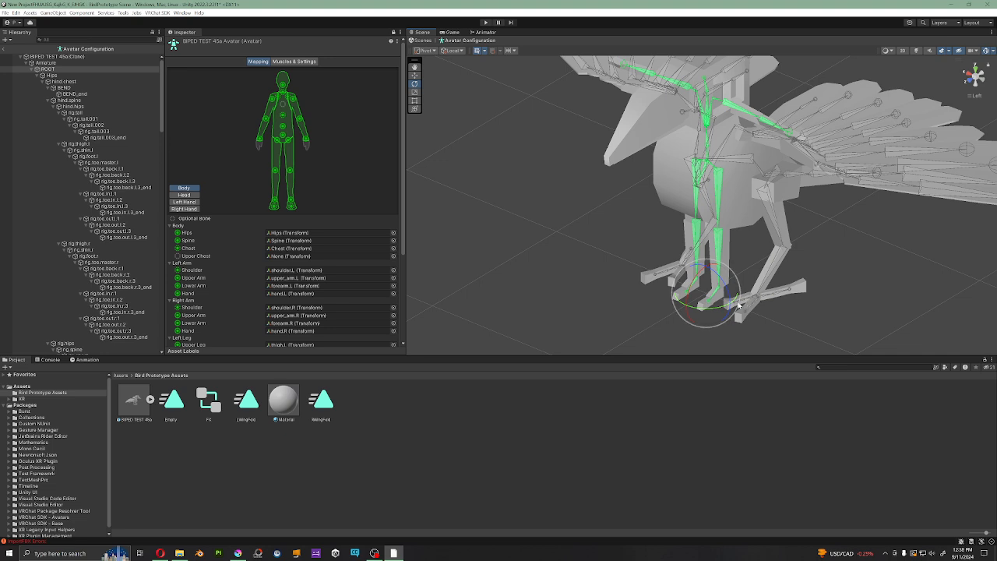
pyautogui.click(92, 163)
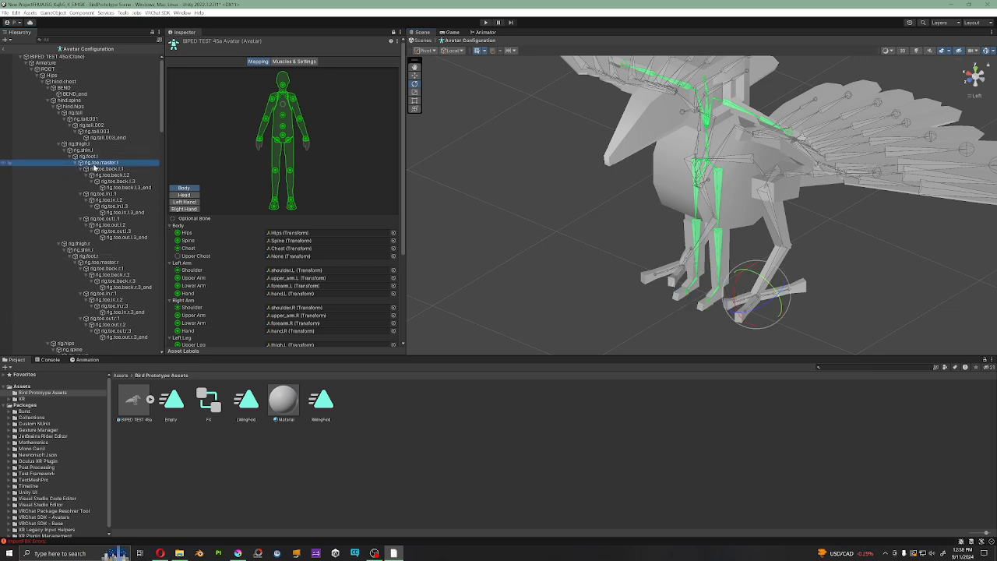
pyautogui.click(96, 168)
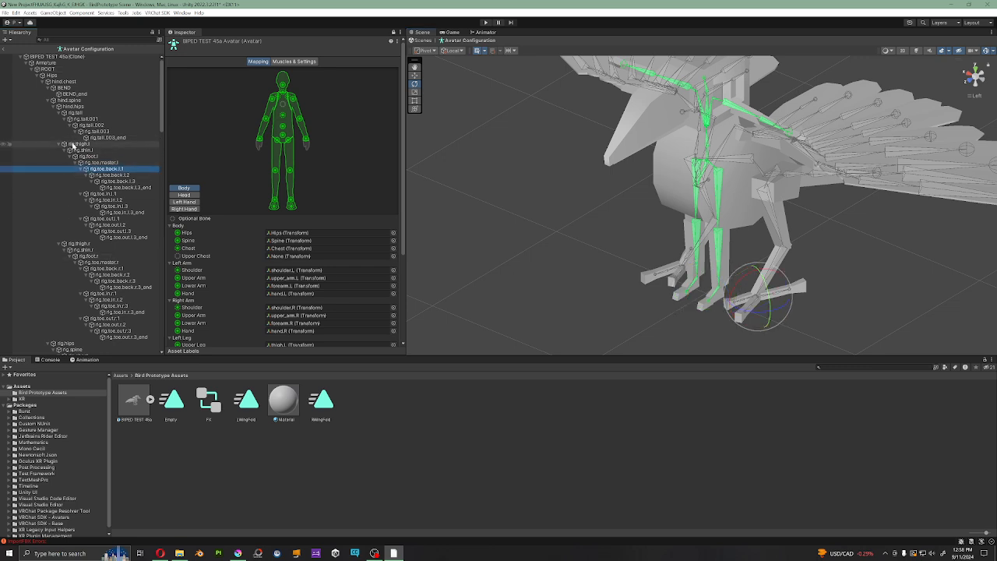
pyautogui.click(74, 144)
pyautogui.click(84, 149)
pyautogui.click(90, 157)
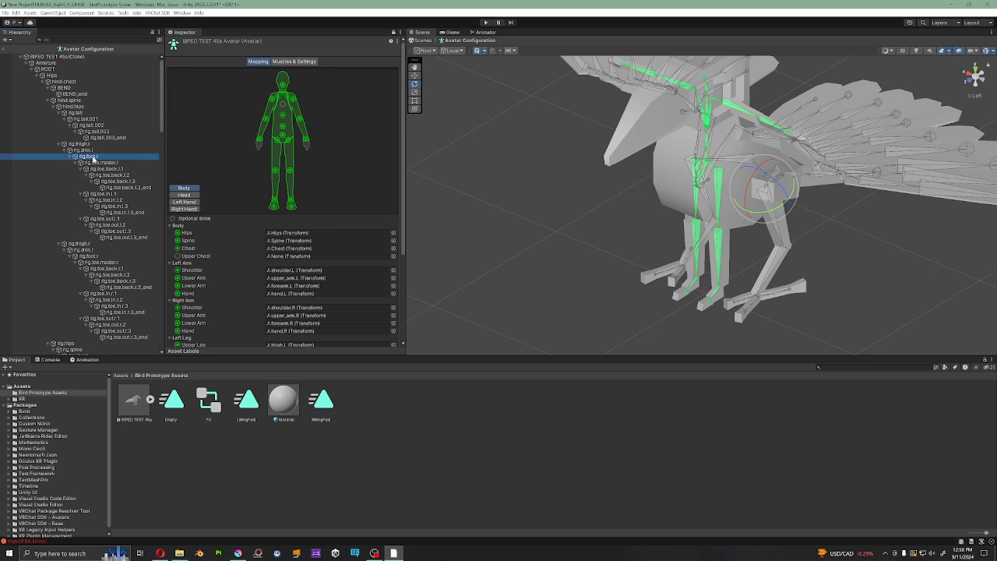
pyautogui.click(95, 163)
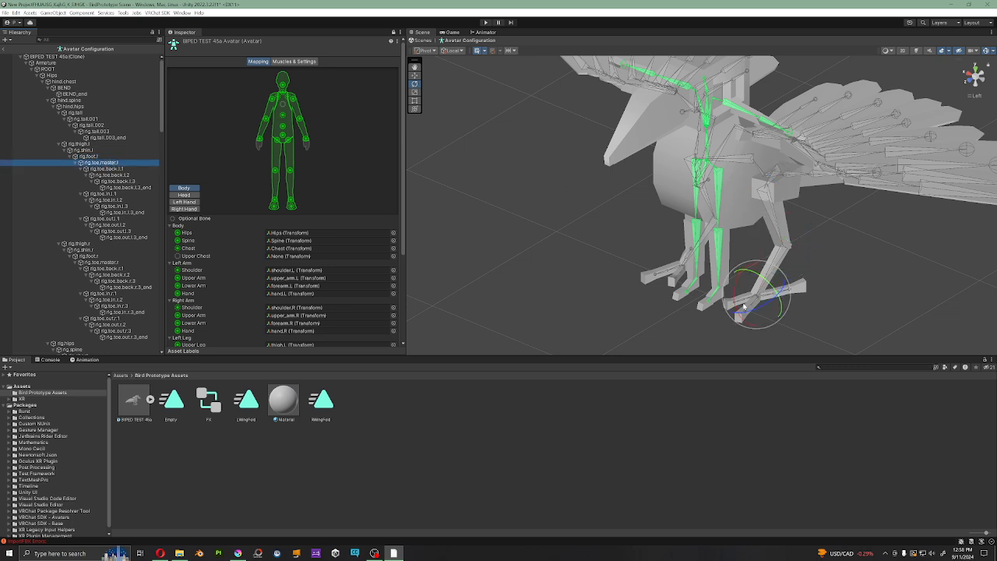
# Step: Examine the wing and feather bones beside the humanoid arms from above and at an angle
pyautogui.keyDown('alt'); pyautogui.moveTo(742, 334); pyautogui.dragTo(803, 295); pyautogui.keyUp('alt')
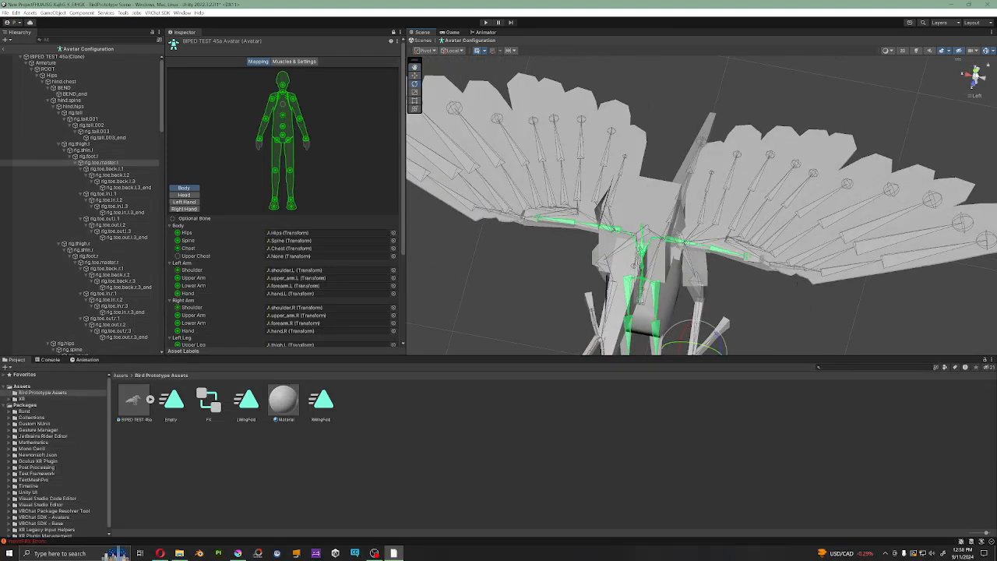
pyautogui.click(976, 74)
pyautogui.moveTo(841, 143); pyautogui.dragTo(751, 212, button='middle')
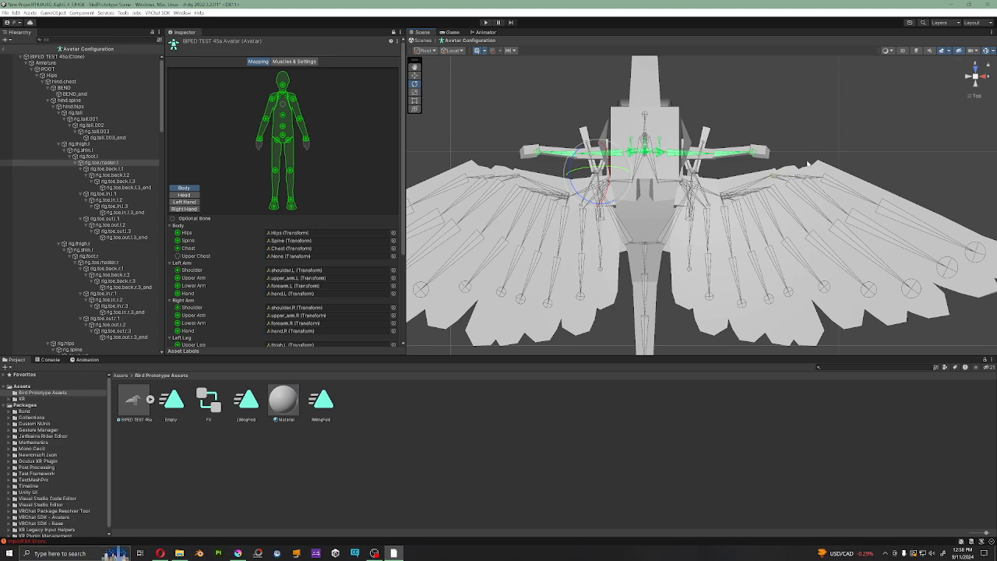
pyautogui.moveTo(808, 164); pyautogui.dragTo(723, 158, button='middle')
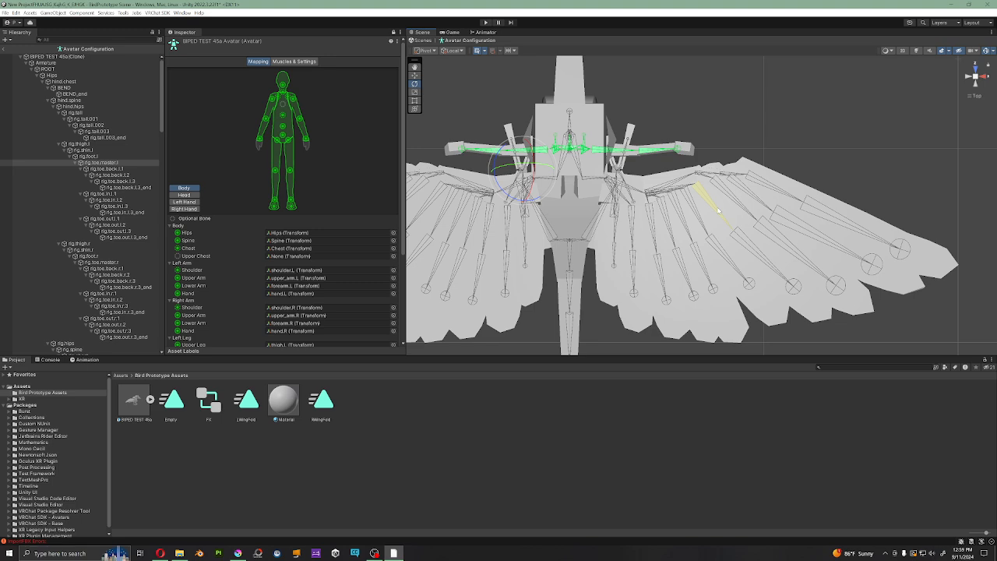
pyautogui.keyDown('alt'); pyautogui.moveTo(599, 201); pyautogui.dragTo(637, 262); pyautogui.keyUp('alt')
pyautogui.keyDown('alt'); pyautogui.moveTo(614, 163); pyautogui.dragTo(640, 109); pyautogui.keyUp('alt')
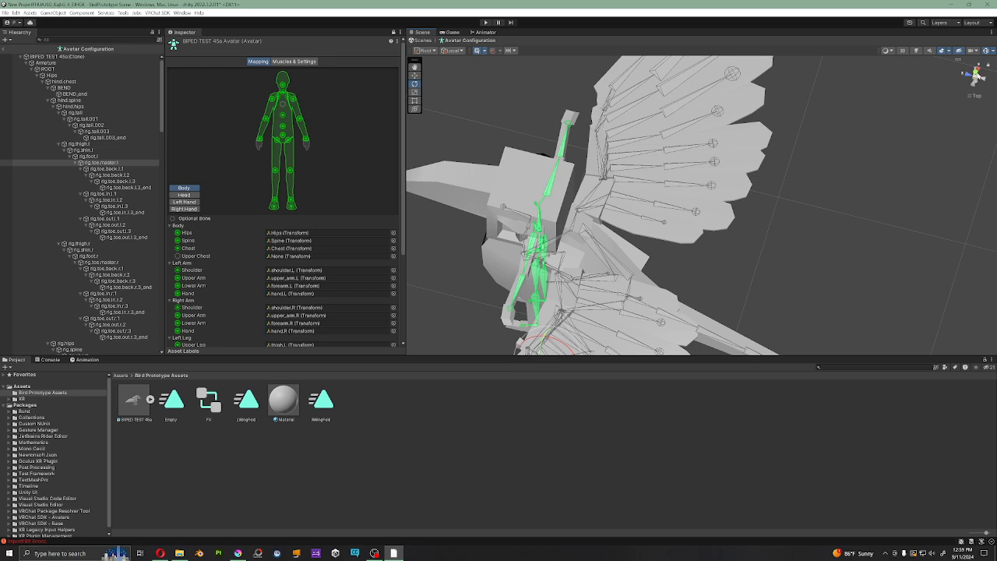
pyautogui.click(976, 76)
pyautogui.click(977, 72)
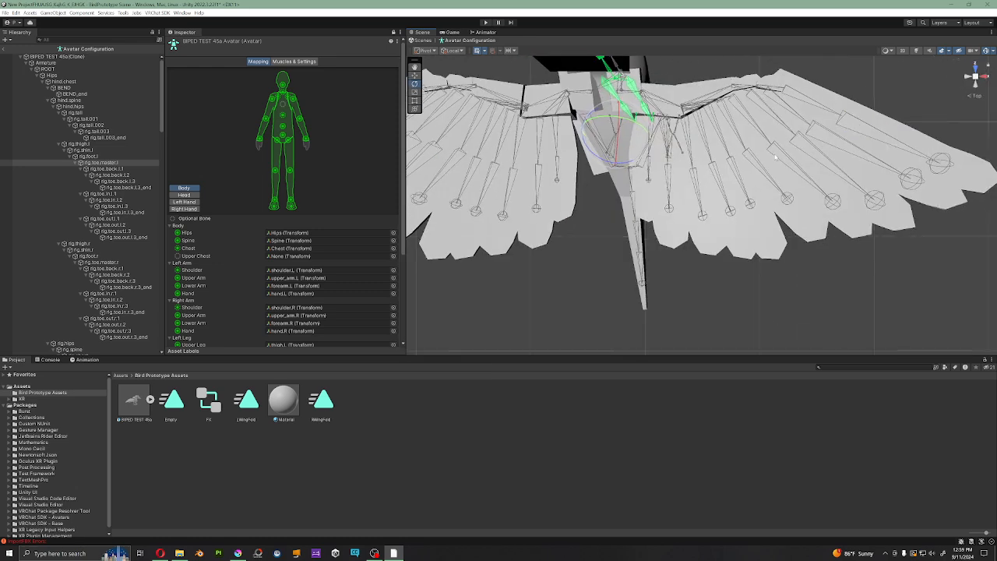
pyautogui.click(976, 96)
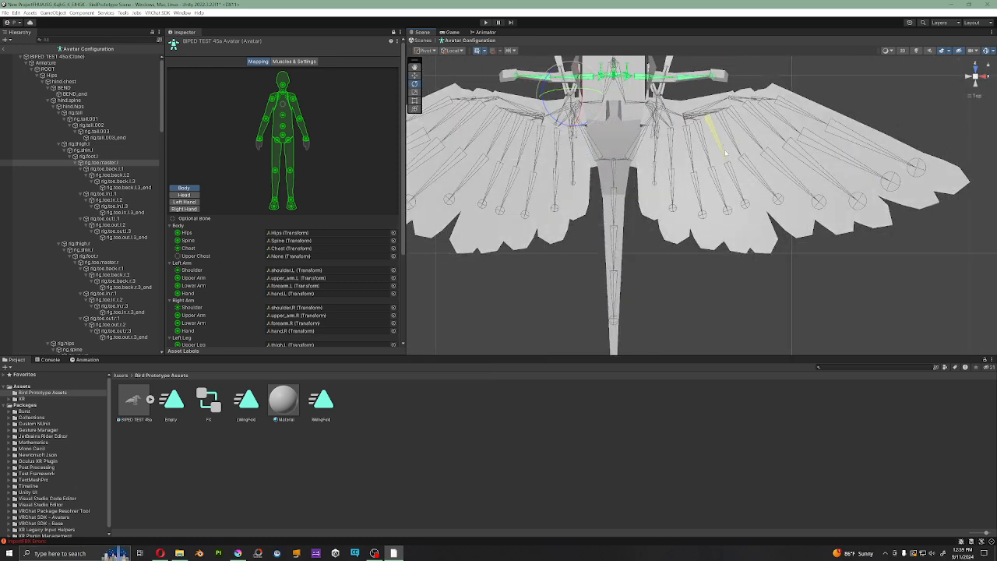
pyautogui.moveTo(724, 150); pyautogui.dragTo(775, 203, button='middle')
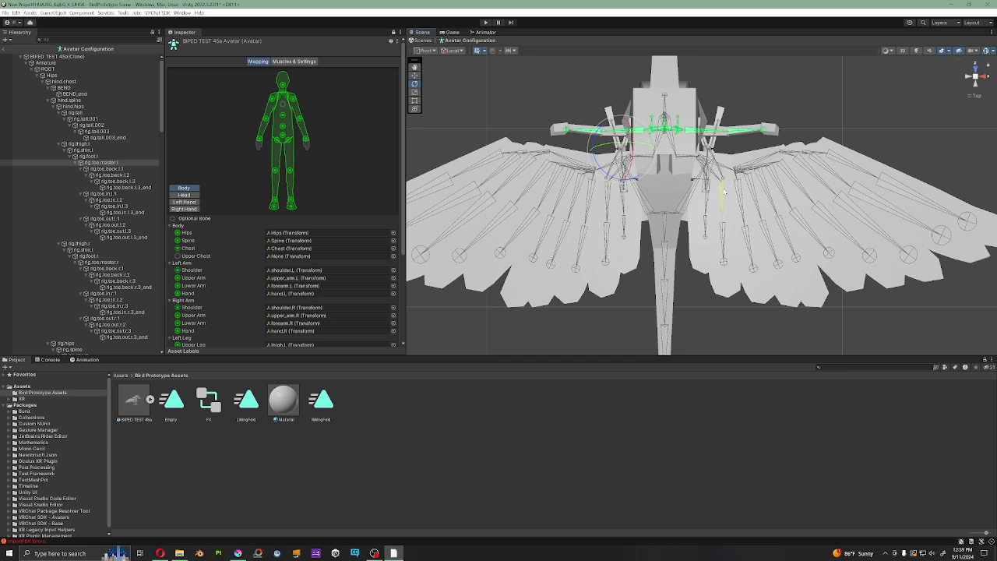
pyautogui.scroll(-1, 794, 233)
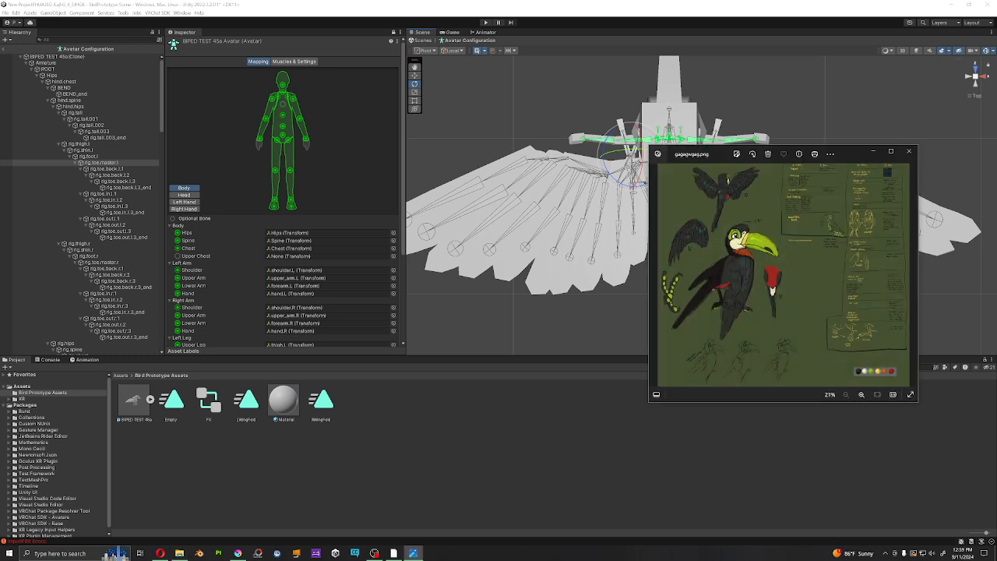
# Step: Examine the toucan drawing with folded wings on the reference sheet, then close the image
pyautogui.scroll(2, 729, 252)
pyautogui.scroll(3, 725, 252)
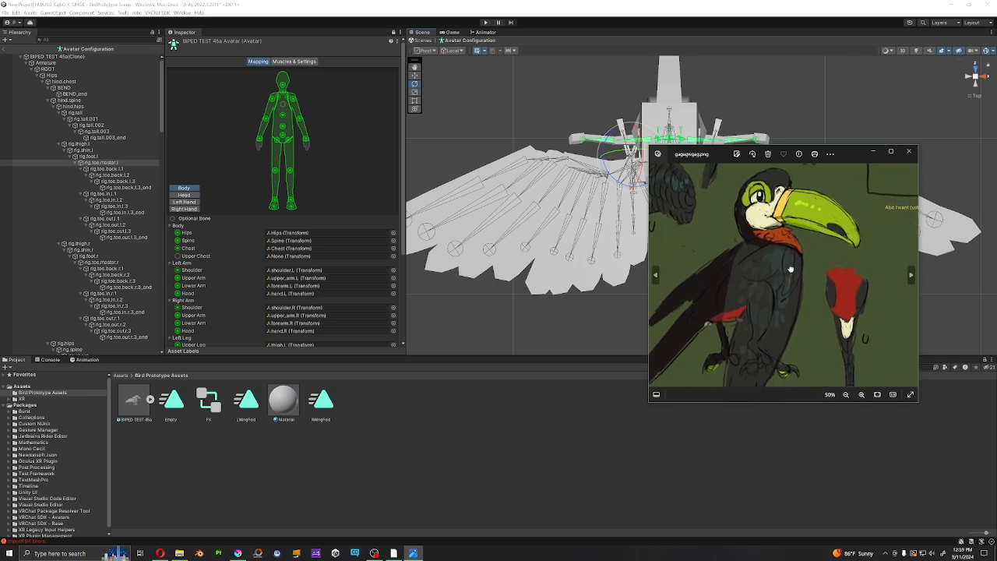
pyautogui.scroll(-4, 778, 295)
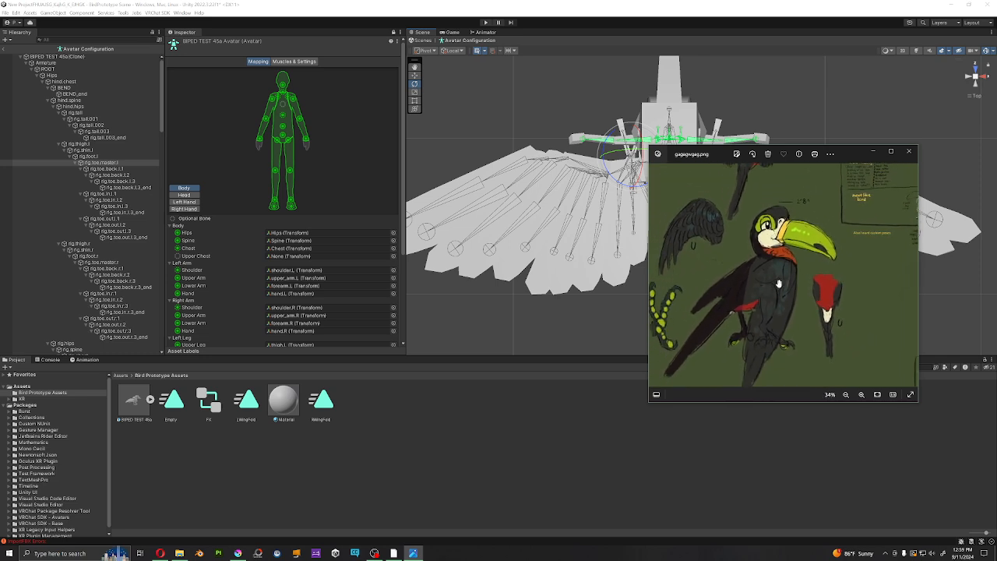
pyautogui.moveTo(779, 295); pyautogui.dragTo(802, 290)
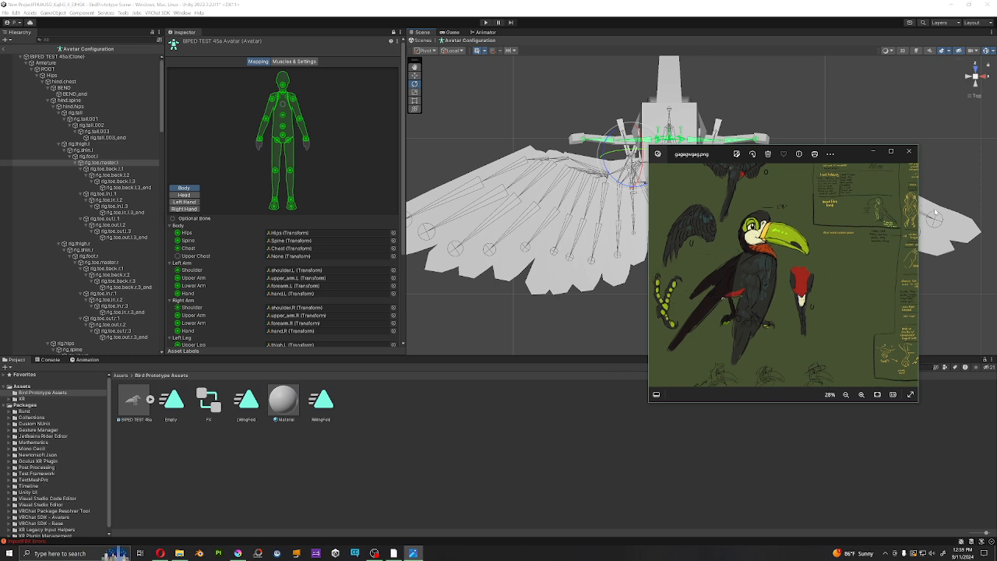
pyautogui.click(909, 153)
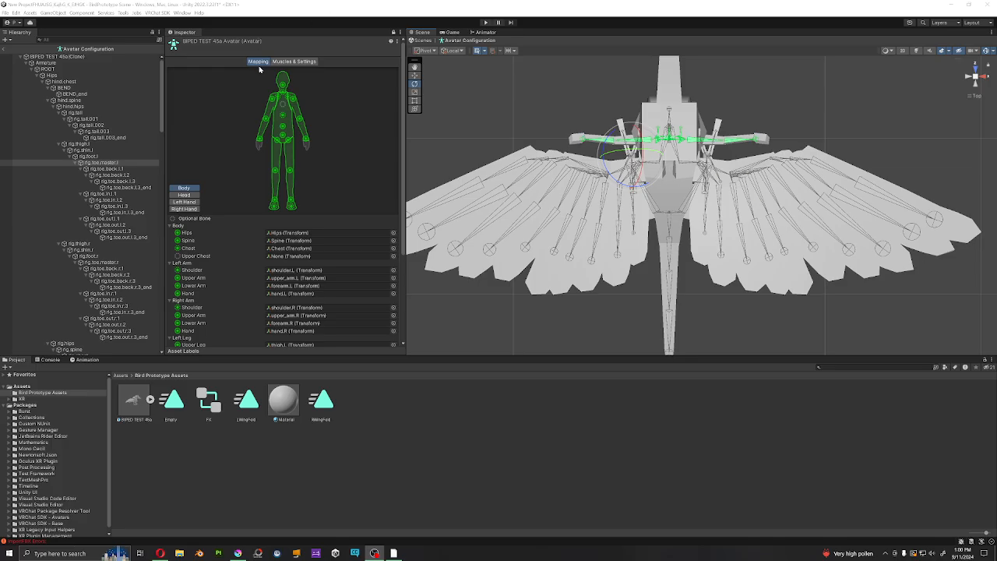
# Step: Look over the avatar's muscle settings, then finish the avatar configuration and return to the BirdPrototype scene
pyautogui.click(295, 62)
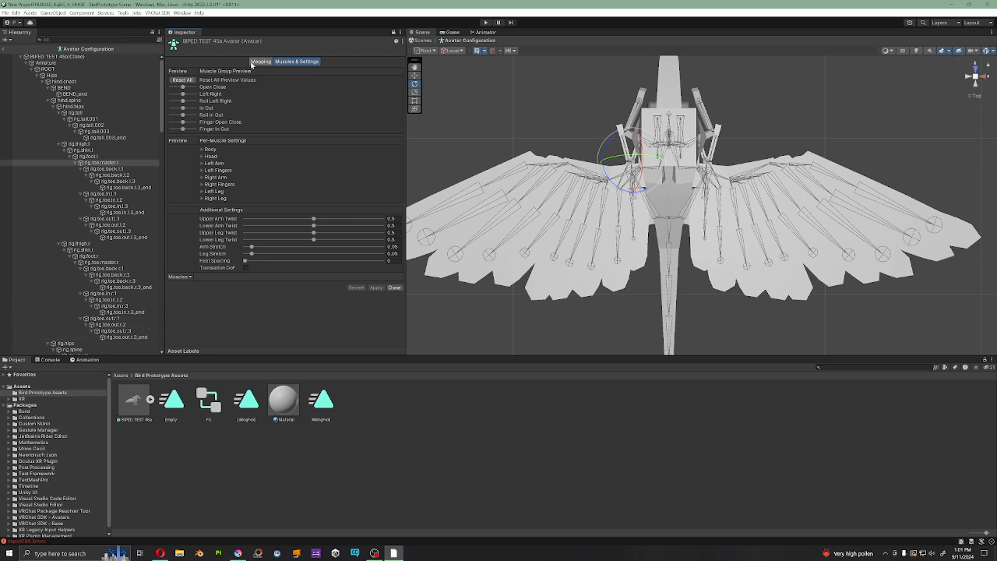
pyautogui.click(395, 289)
pyautogui.keyDown('alt'); pyautogui.moveTo(485, 216); pyautogui.dragTo(586, 160); pyautogui.keyUp('alt')
pyautogui.moveTo(586, 160); pyautogui.dragTo(584, 169, button='middle')
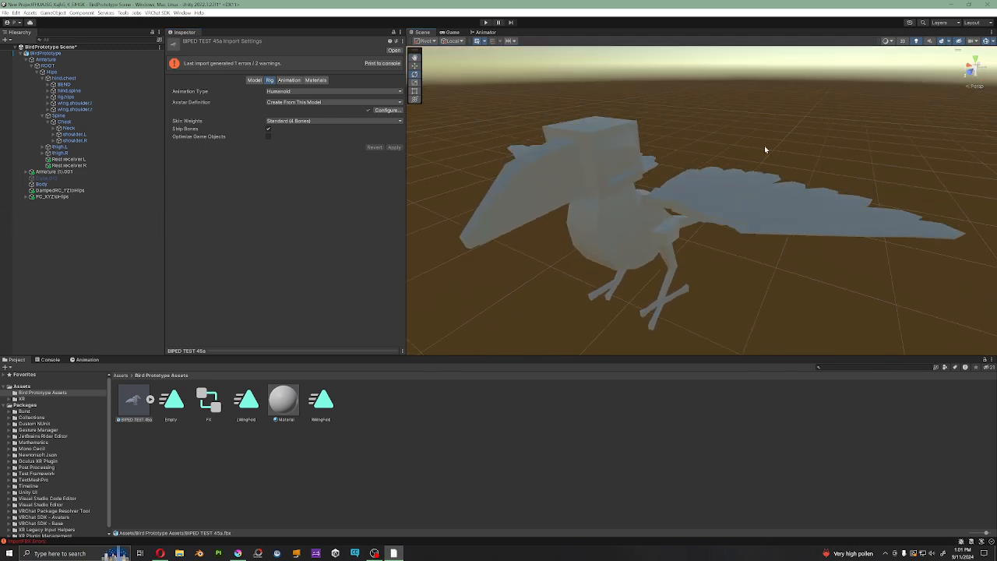
# Step: Turn off scene lighting in the Scene view to show the bird model more clearly
pyautogui.click(914, 41)
pyautogui.moveTo(653, 209); pyautogui.dragTo(659, 193, button='right')
pyautogui.moveTo(659, 193); pyautogui.dragTo(660, 184, button='middle')
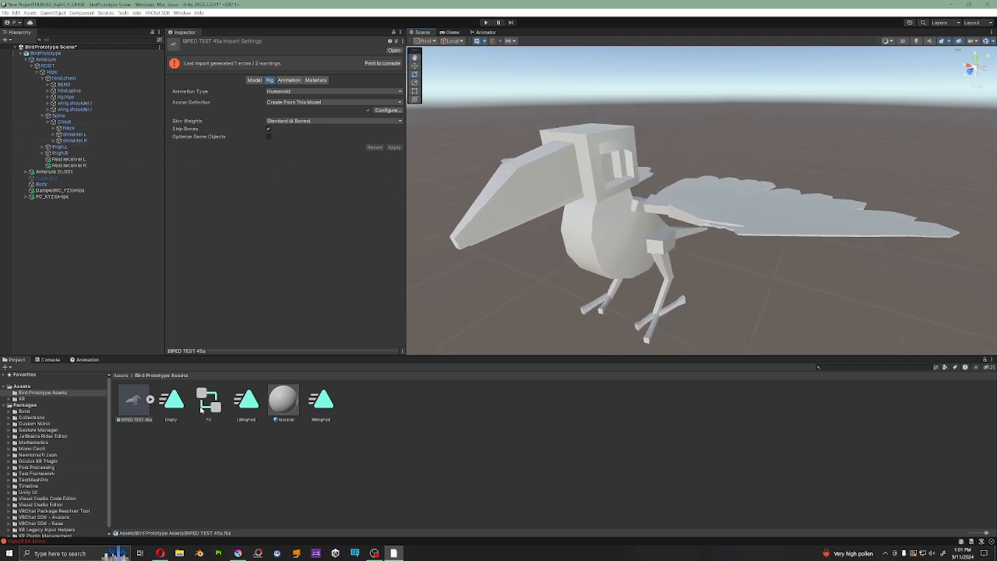
# Step: Open the Empty animation clip, followed by the LWingFold clip, to view their animated properties
pyautogui.click(94, 225)
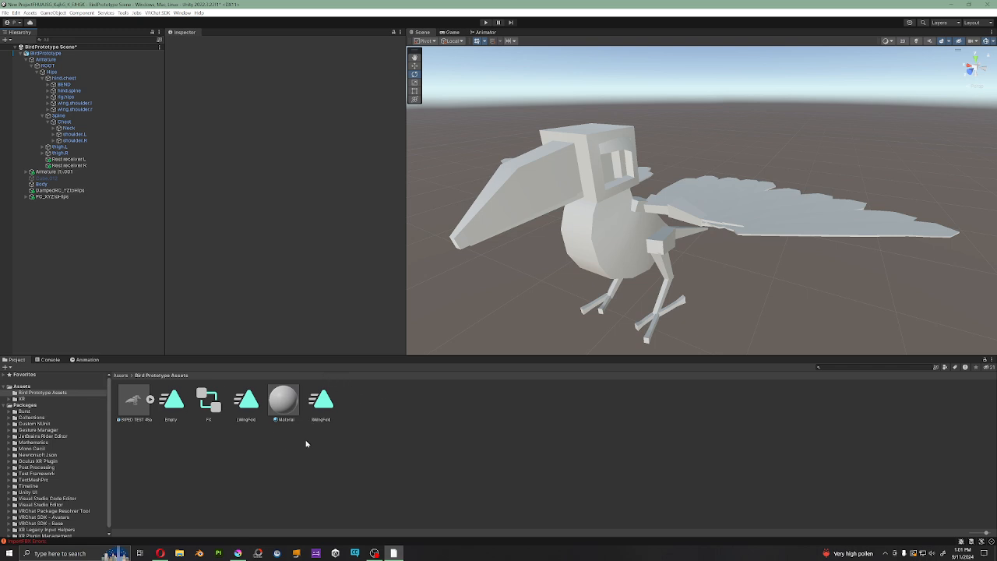
pyautogui.click(175, 402)
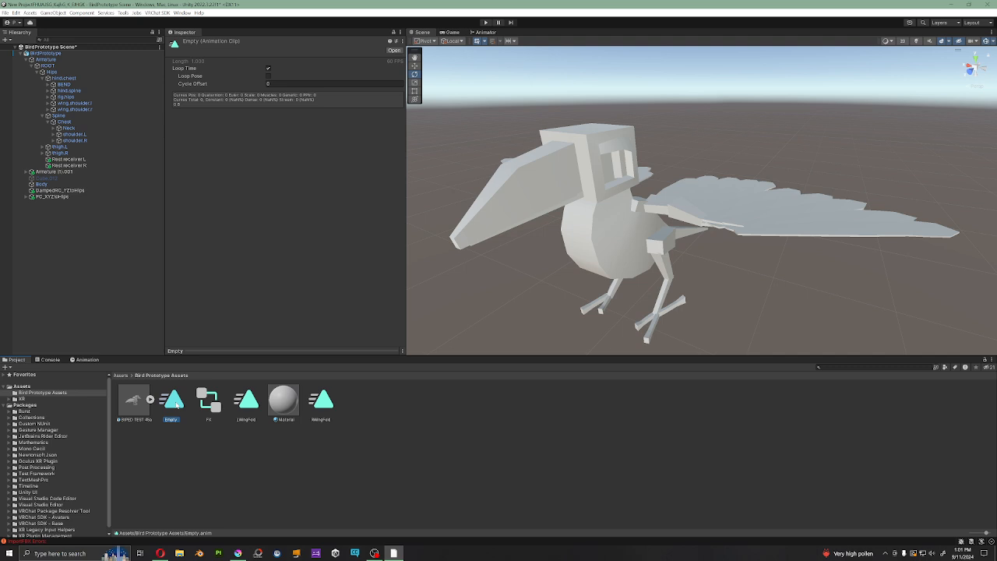
pyautogui.doubleClick(175, 402)
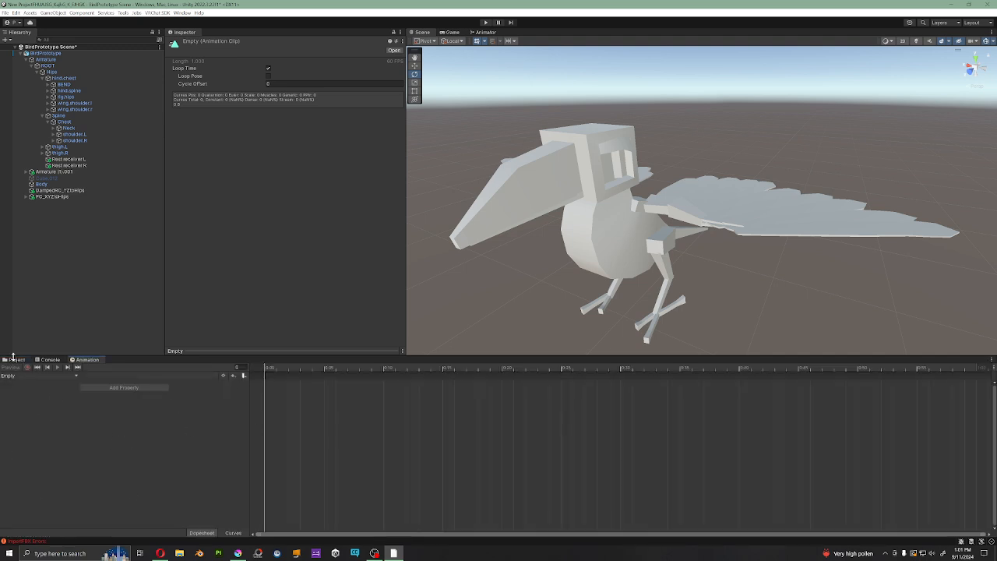
pyautogui.click(16, 359)
pyautogui.doubleClick(171, 399)
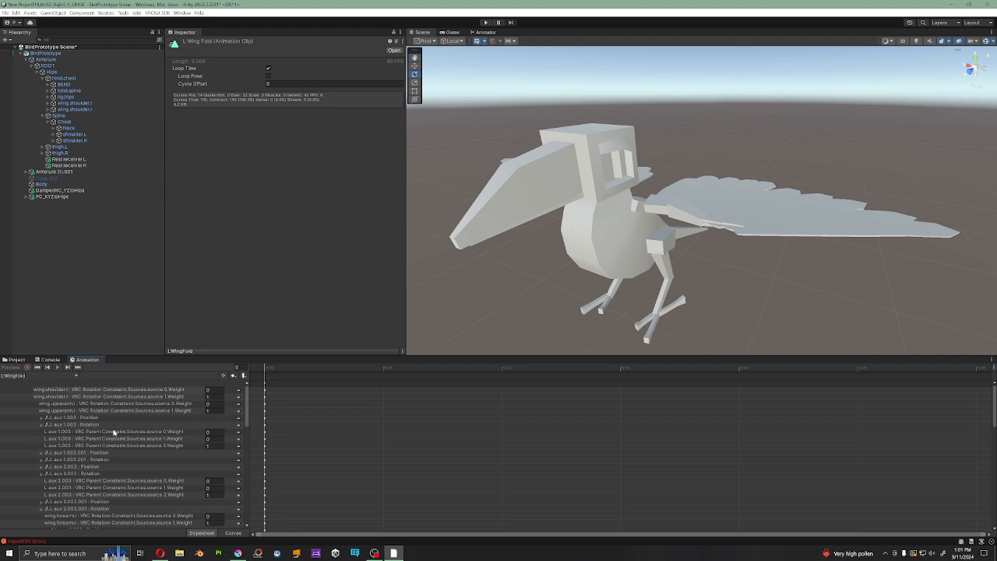
# Step: Examine the constraint source weights and the bone position and rotation properties animated in the LWingFold clip
pyautogui.moveTo(261, 362); pyautogui.dragTo(267, 204)
pyautogui.moveTo(248, 257); pyautogui.dragTo(290, 261)
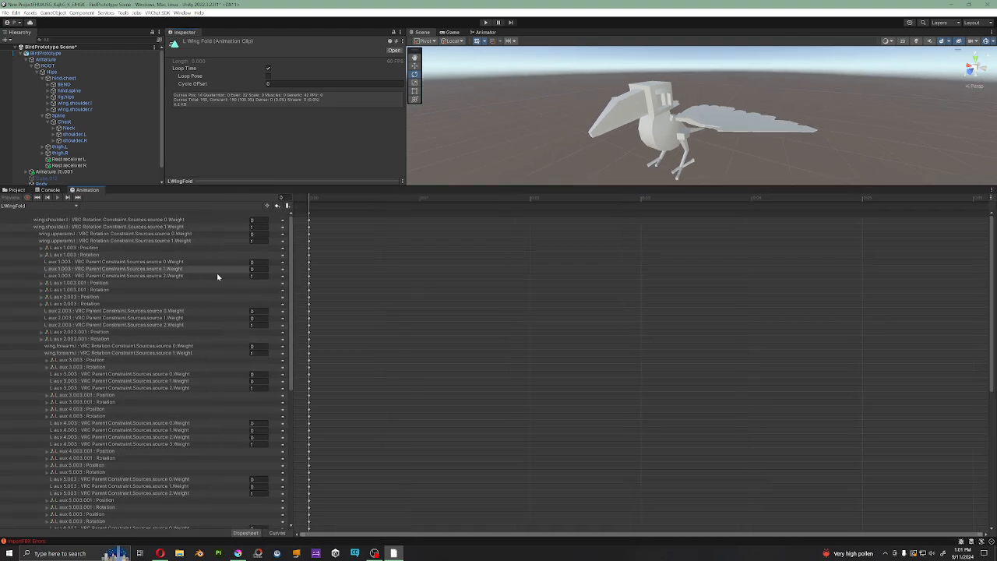
pyautogui.scroll(-6, 191, 293)
pyautogui.scroll(-2, 191, 297)
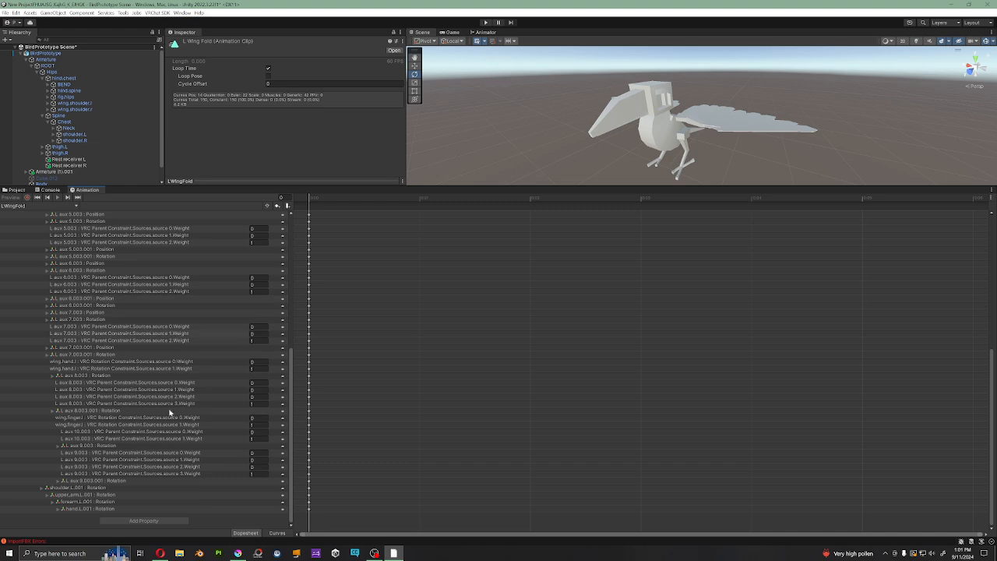
pyautogui.scroll(8, 123, 389)
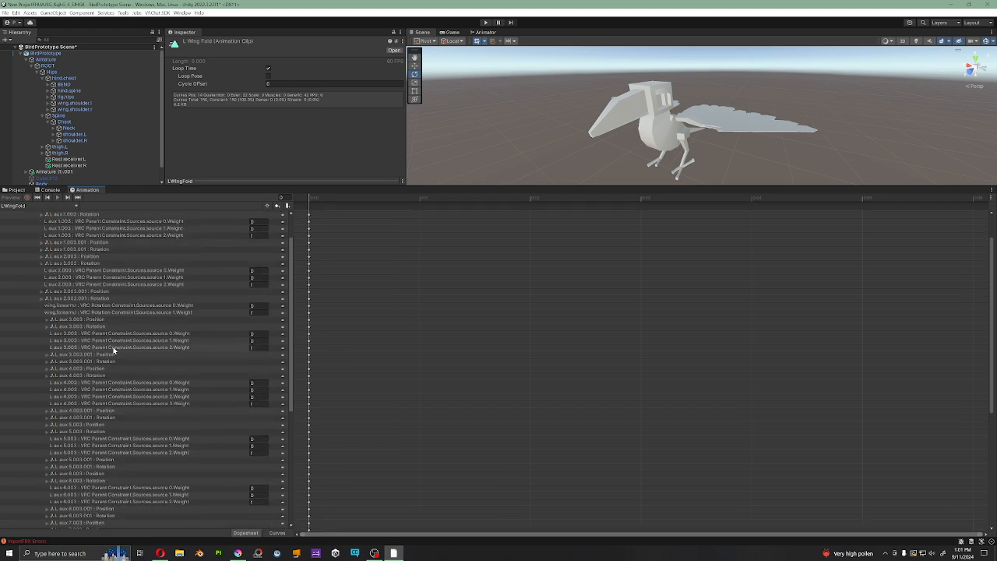
pyautogui.scroll(-8, 176, 296)
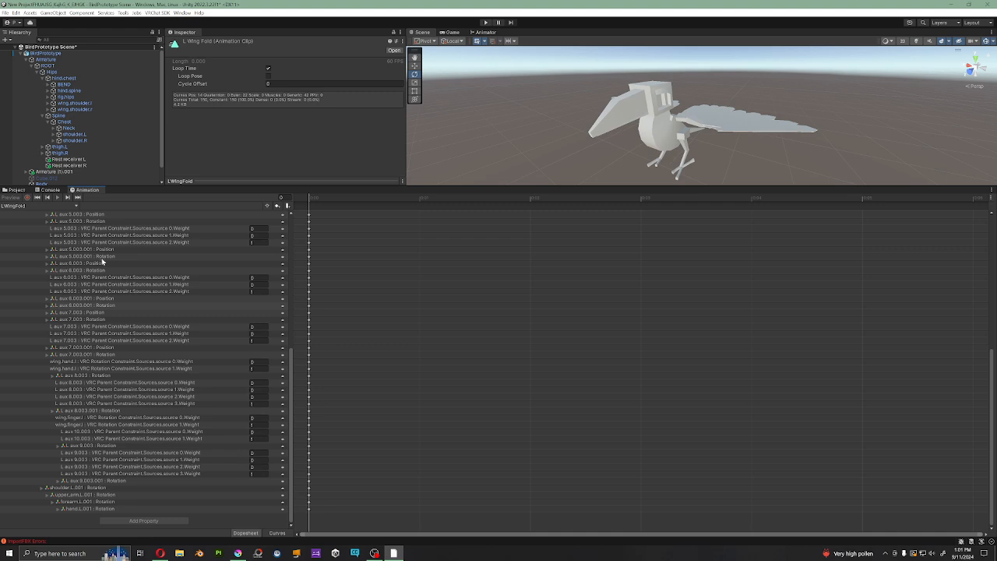
pyautogui.moveTo(228, 189); pyautogui.dragTo(199, 370)
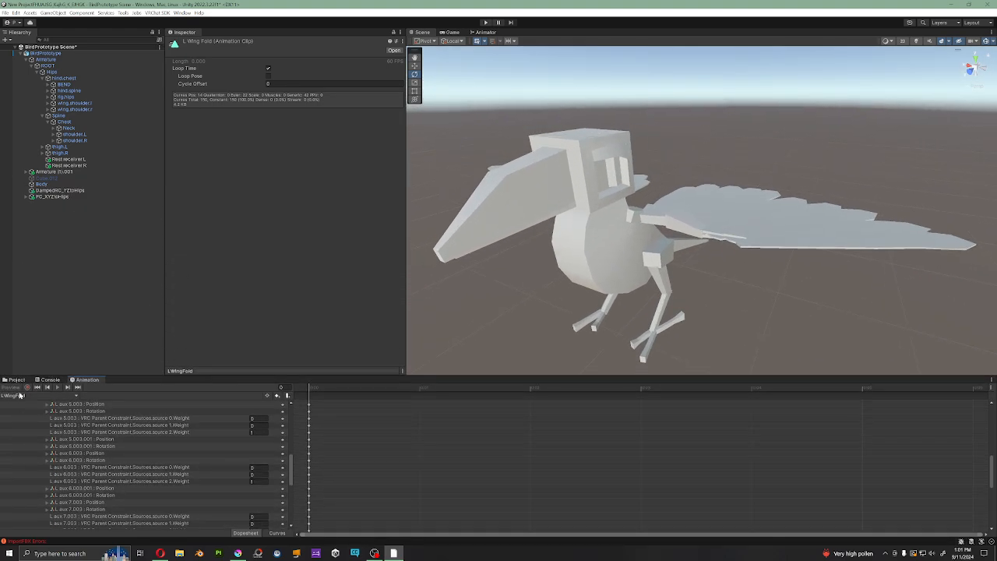
pyautogui.click(17, 380)
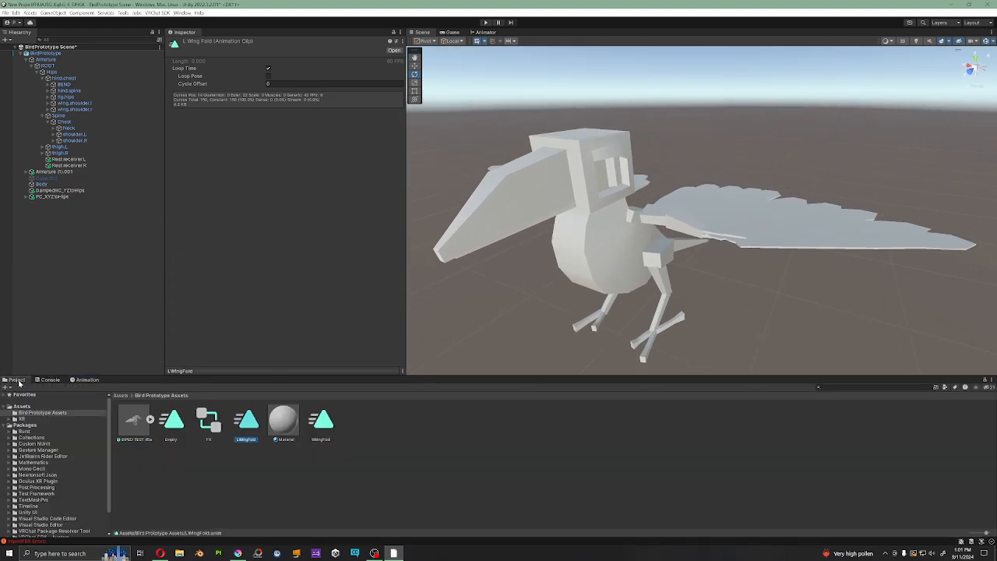
pyautogui.click(284, 421)
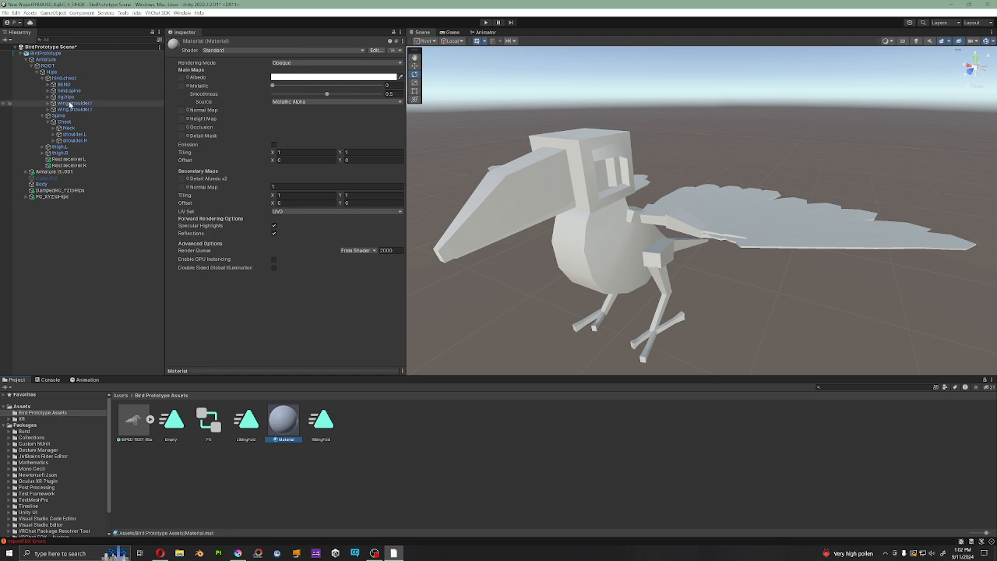
pyautogui.click(485, 22)
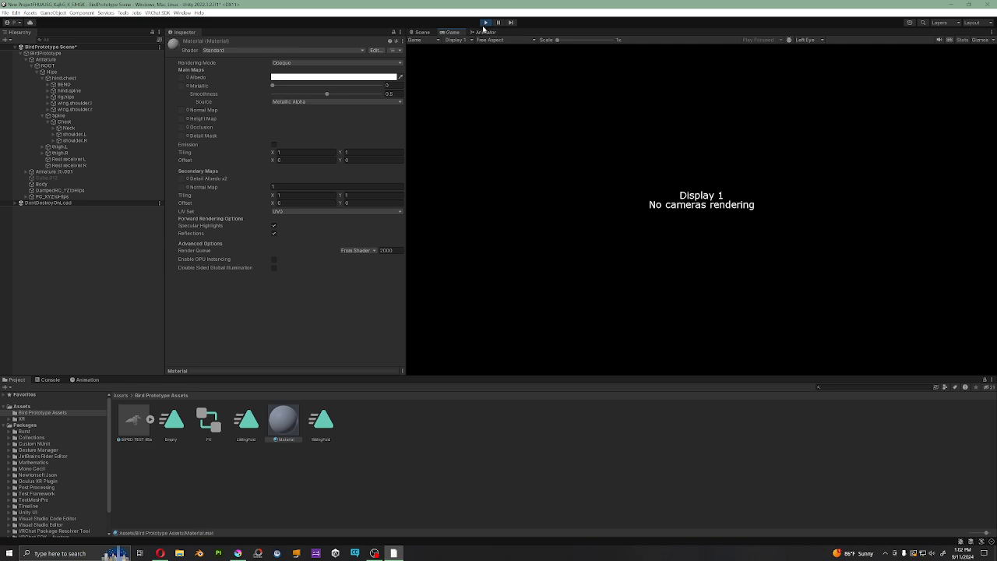
pyautogui.click(485, 23)
pyautogui.rightClick(76, 263)
pyautogui.click(222, 497)
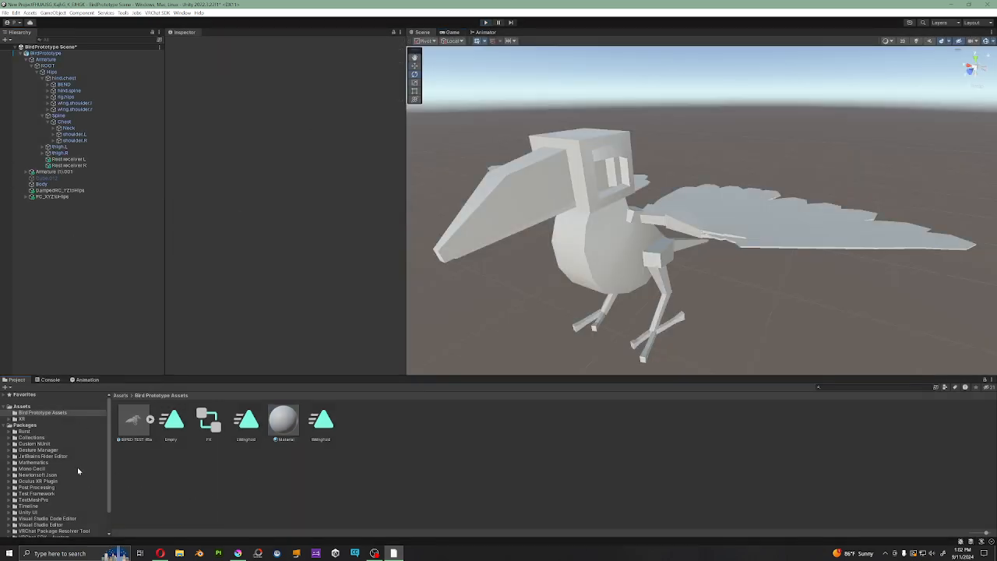
# Step: Add the GestureManager prefab from the Gesture Manager package to the scene and run Play mode controlling BirdPrototype
pyautogui.click(43, 450)
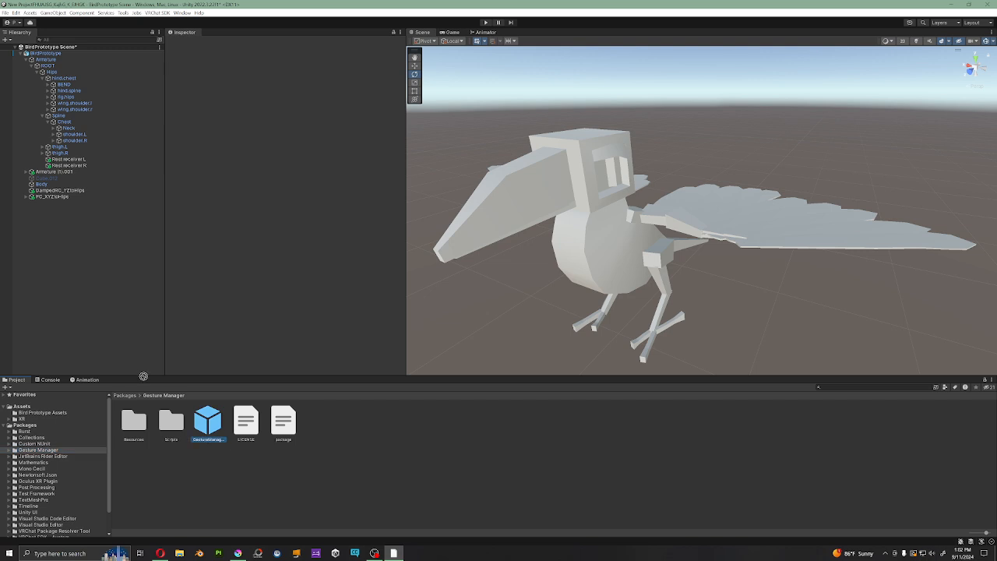
pyautogui.moveTo(144, 377); pyautogui.dragTo(80, 287)
pyautogui.click(249, 159)
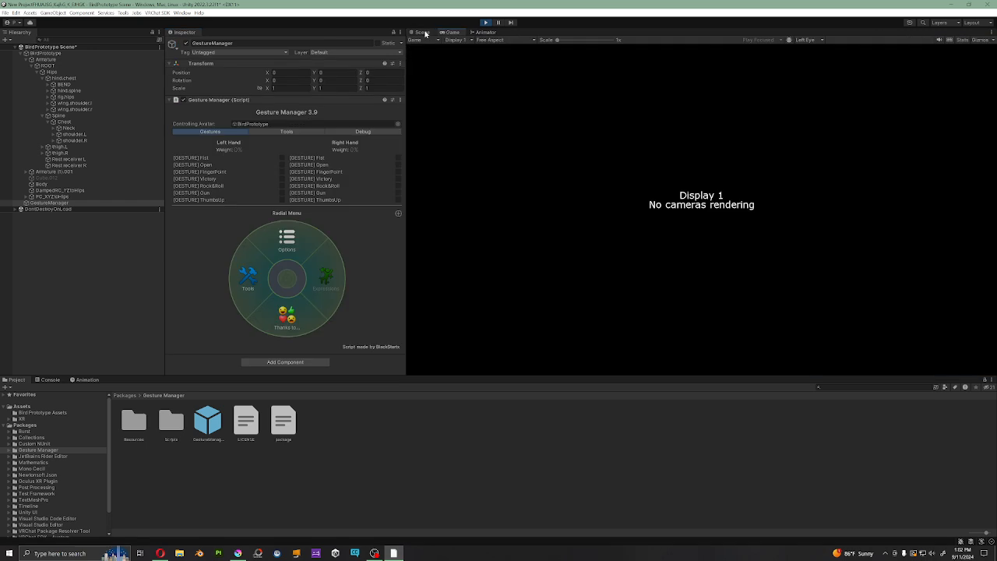
# Step: Examine the bird's folded wings from the front in the Scene view while Play mode is running
pyautogui.click(427, 34)
pyautogui.moveTo(523, 199); pyautogui.dragTo(772, 200, button='right')
pyautogui.scroll(-5, 649, 249)
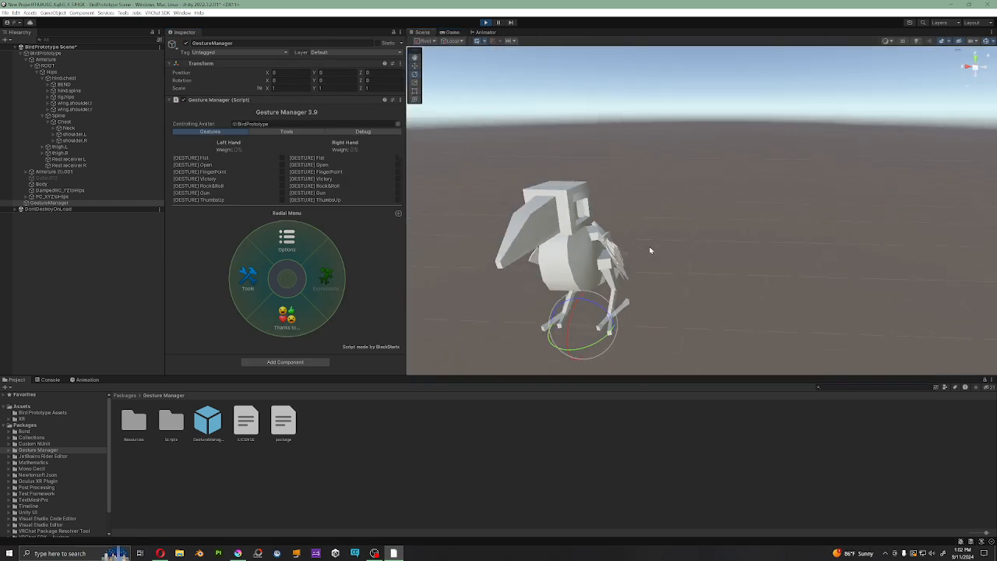
pyautogui.keyDown('alt'); pyautogui.moveTo(649, 250); pyautogui.dragTo(676, 207); pyautogui.keyUp('alt')
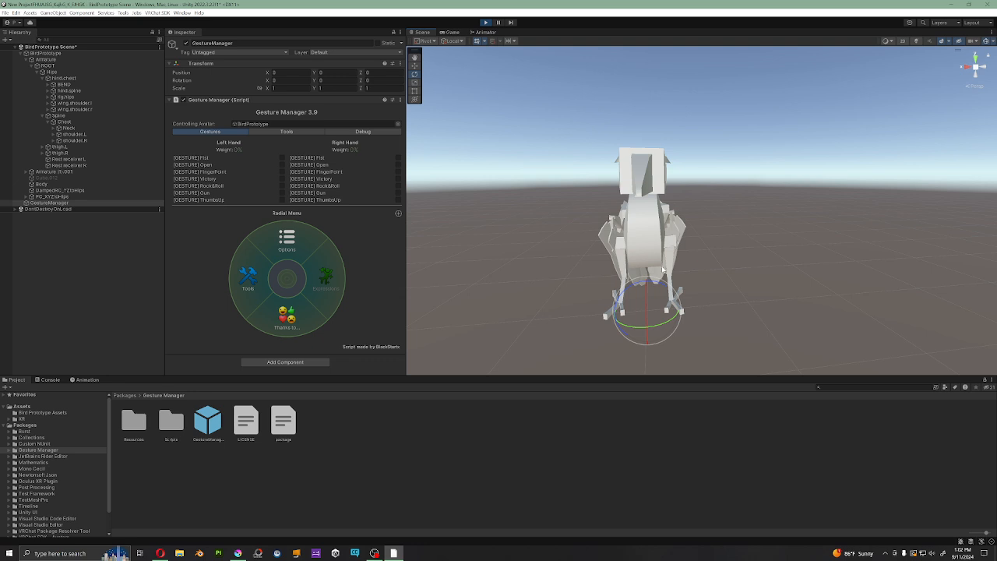
pyautogui.moveTo(681, 293); pyautogui.dragTo(663, 271, button='right')
pyautogui.press('q')
pyautogui.press('q')
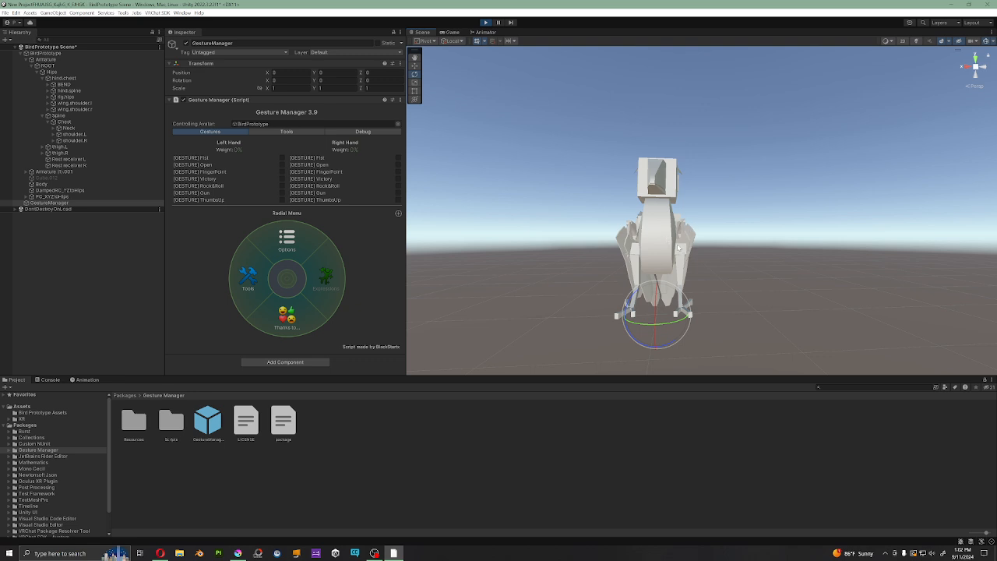
pyautogui.moveTo(674, 252); pyautogui.dragTo(681, 230, button='right')
pyautogui.moveTo(681, 230); pyautogui.dragTo(694, 183, button='middle')
pyautogui.moveTo(668, 217); pyautogui.dragTo(662, 267, button='right')
# Step: Inspect the bird's folded-wing pose from directly above, followed by its front and side
pyautogui.click(975, 59)
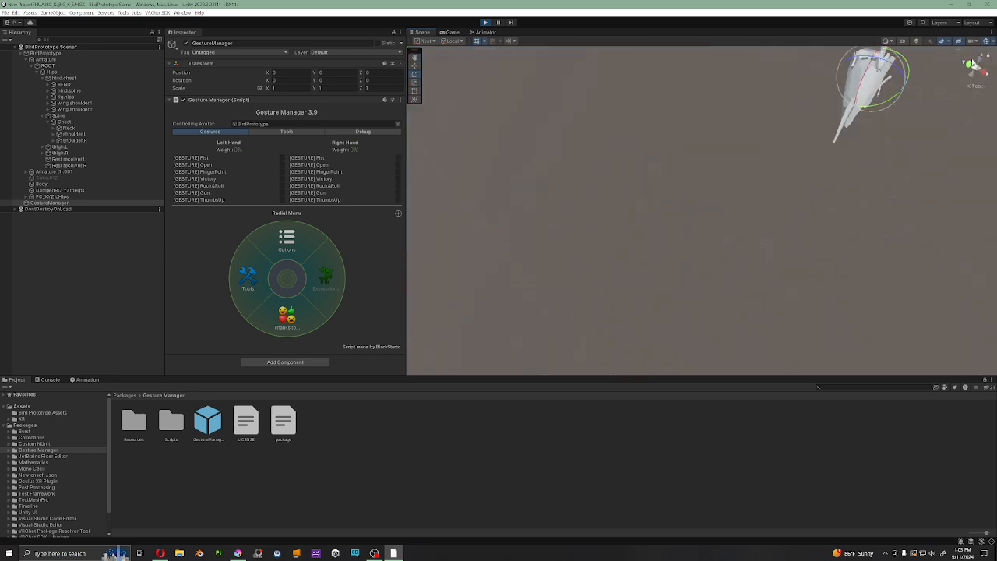
pyautogui.moveTo(750, 185); pyautogui.dragTo(663, 317, button='middle')
pyautogui.scroll(5, 732, 222)
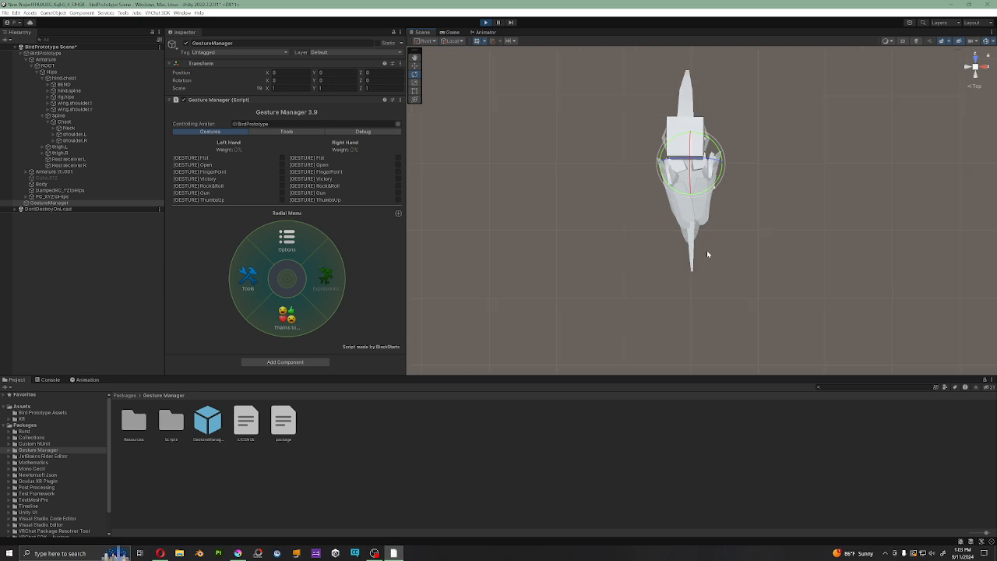
pyautogui.scroll(3, 710, 241)
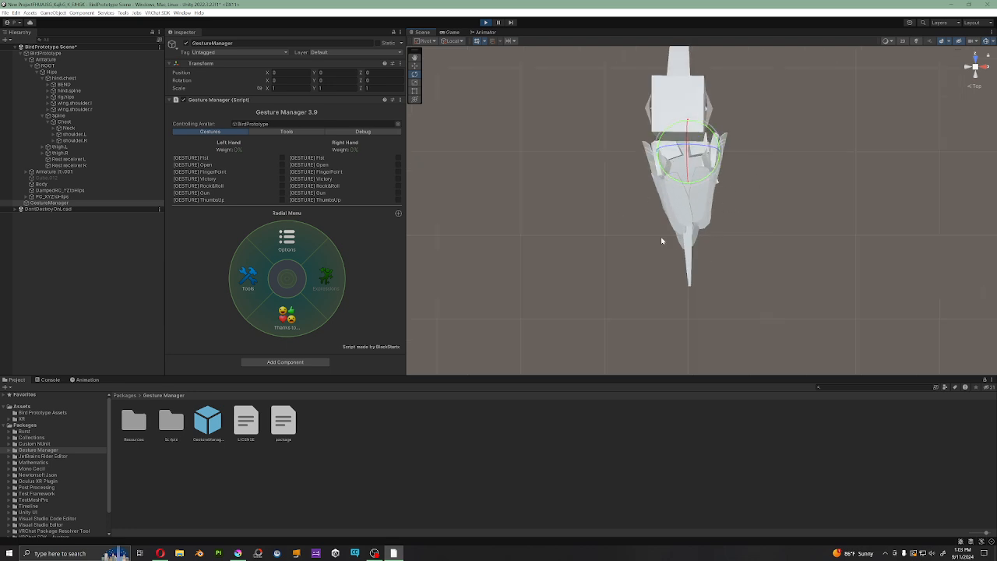
pyautogui.click(975, 59)
pyautogui.moveTo(760, 171); pyautogui.dragTo(731, 236, button='middle')
pyautogui.moveTo(763, 210); pyautogui.dragTo(725, 252, button='right')
pyautogui.moveTo(741, 239); pyautogui.dragTo(680, 305, button='middle')
pyautogui.moveTo(753, 250); pyautogui.dragTo(794, 238, button='right')
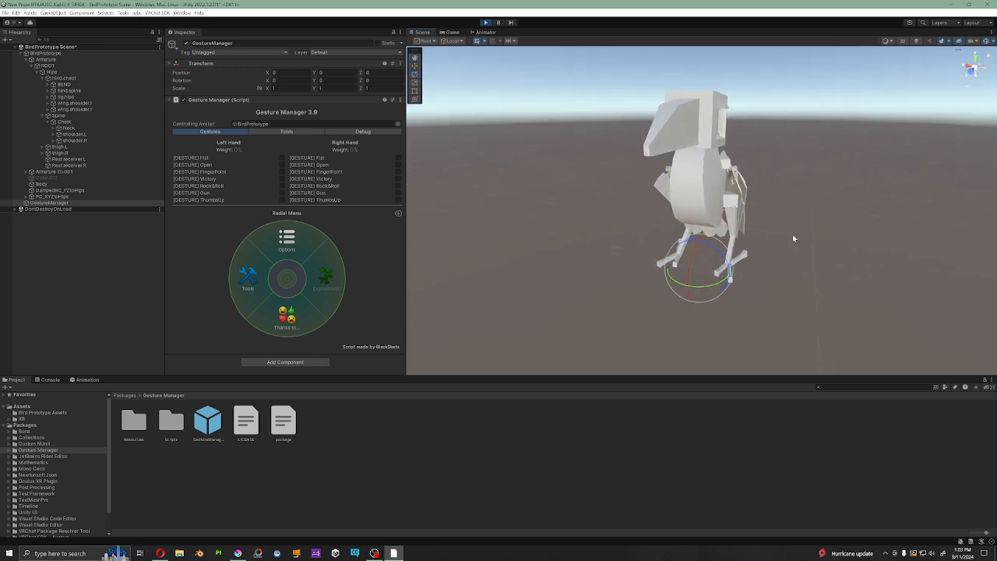
pyautogui.moveTo(768, 209); pyautogui.dragTo(750, 240, button='middle')
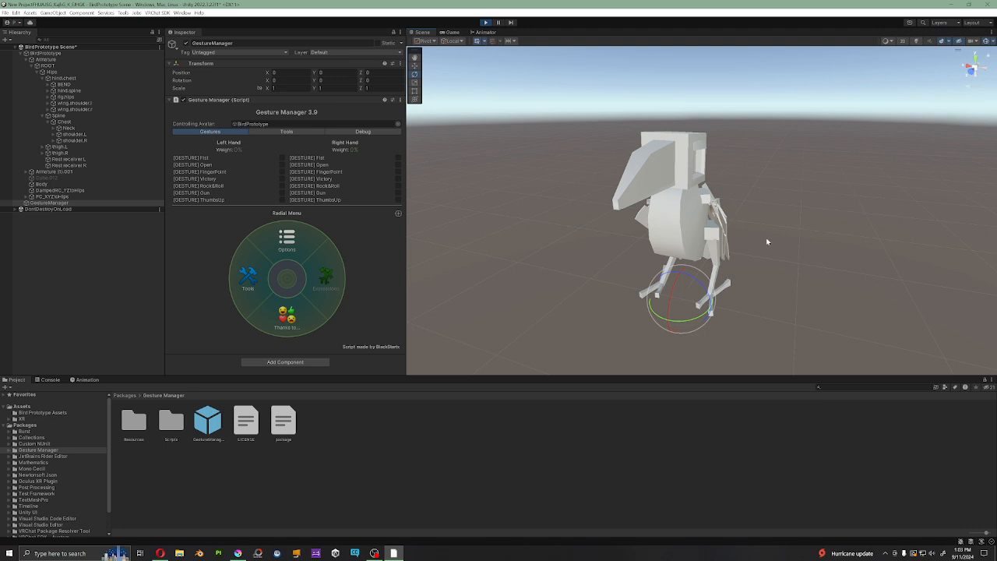
pyautogui.moveTo(768, 241); pyautogui.dragTo(744, 249, button='right')
pyautogui.moveTo(744, 249); pyautogui.dragTo(541, 280, button='middle')
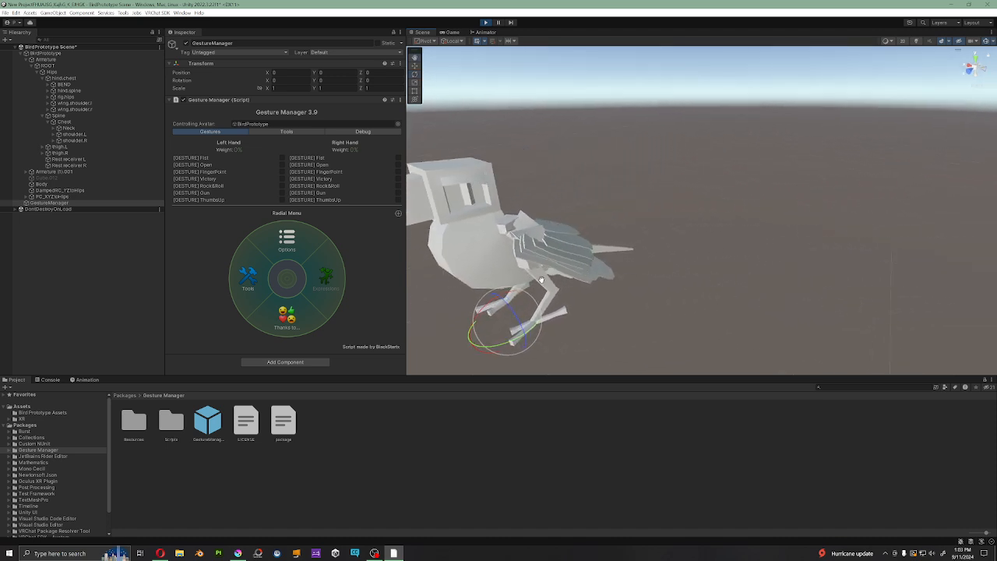
pyautogui.moveTo(534, 287); pyautogui.dragTo(520, 296, button='right')
pyautogui.moveTo(520, 297); pyautogui.dragTo(653, 289, button='middle')
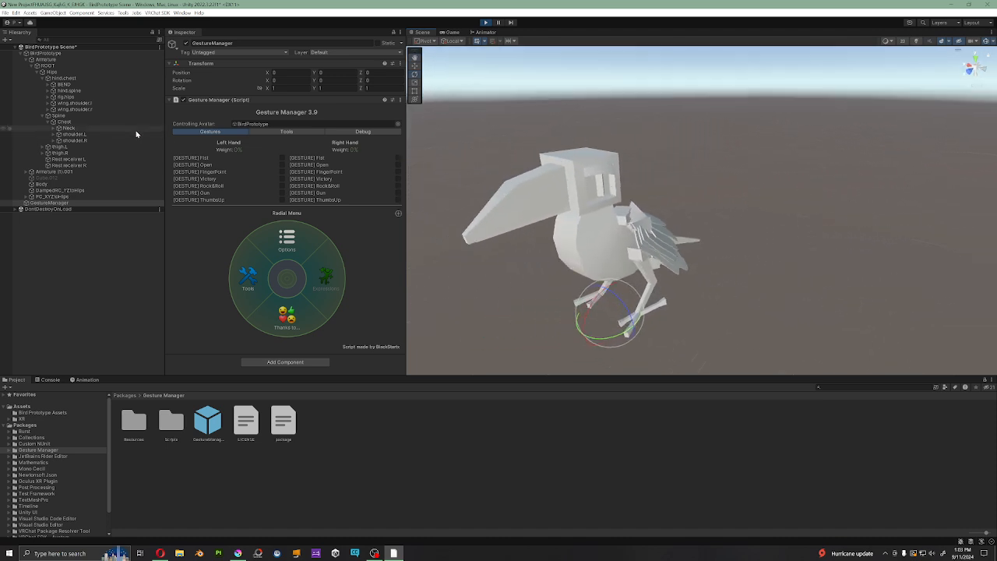
# Step: Review the contact receiver on Rest receiver L and the contact sender on Rest sender L, collapsing the mesh and collider components
pyautogui.click(78, 159)
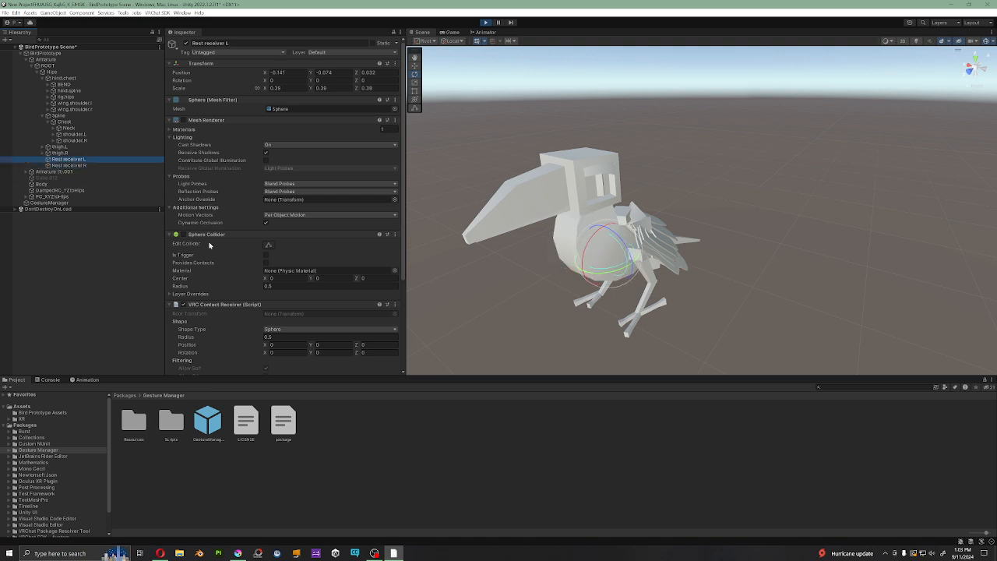
pyautogui.scroll(-5, 215, 247)
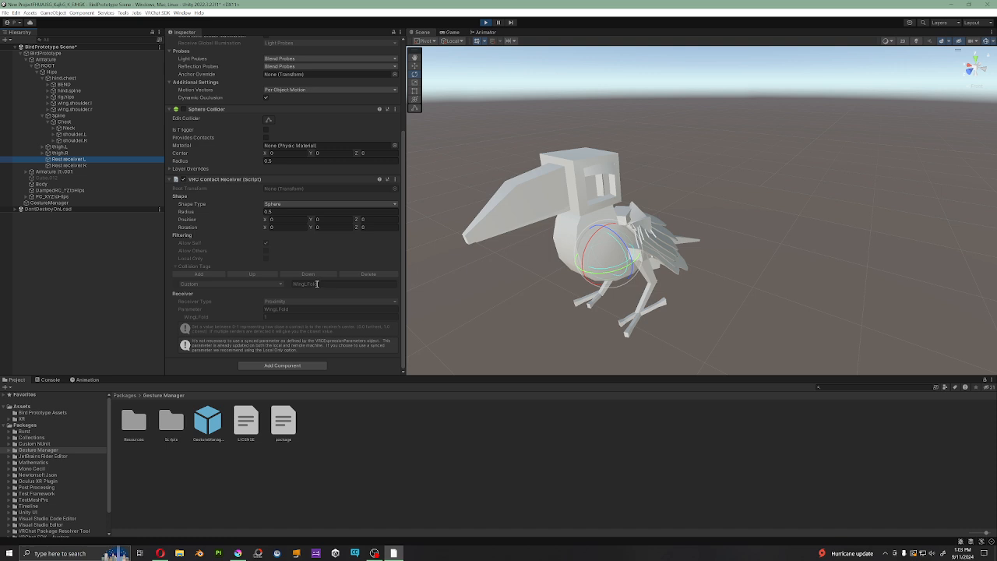
pyautogui.click(53, 135)
pyautogui.click(97, 190)
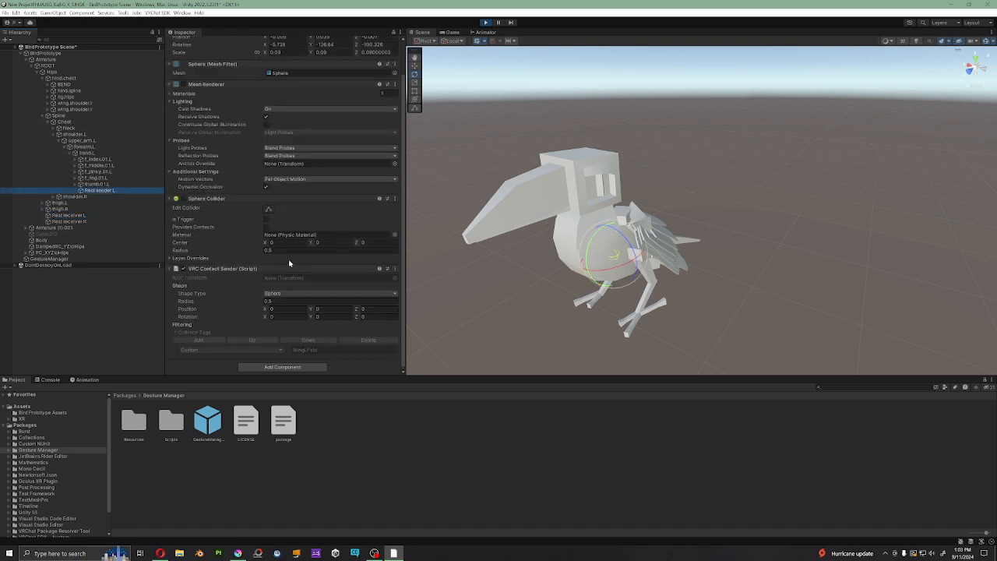
pyautogui.click(170, 84)
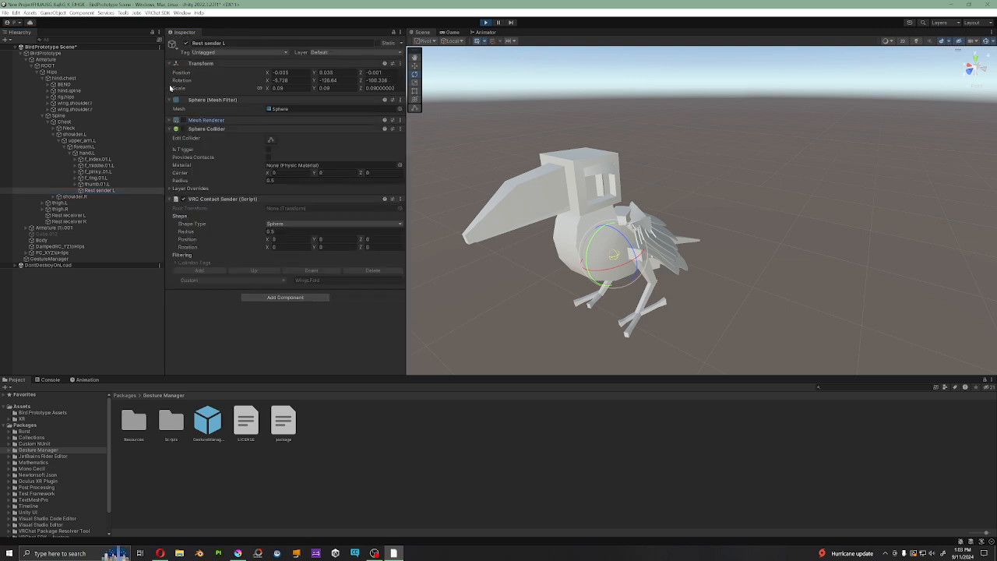
pyautogui.click(171, 130)
pyautogui.click(170, 99)
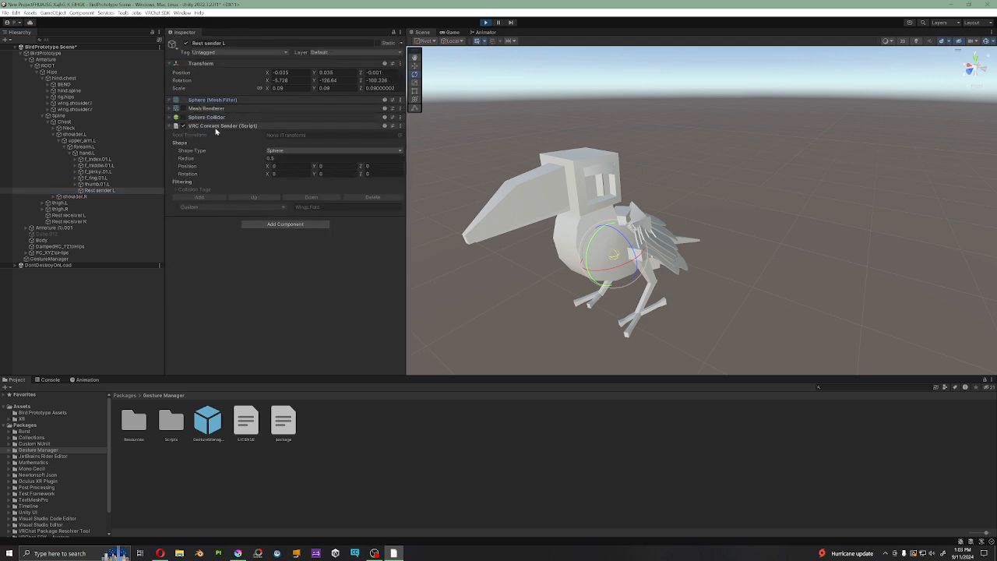
# Step: Compare the WingLFold parameter on Rest receiver L with the parameters of the FX animator controller
pyautogui.click(69, 215)
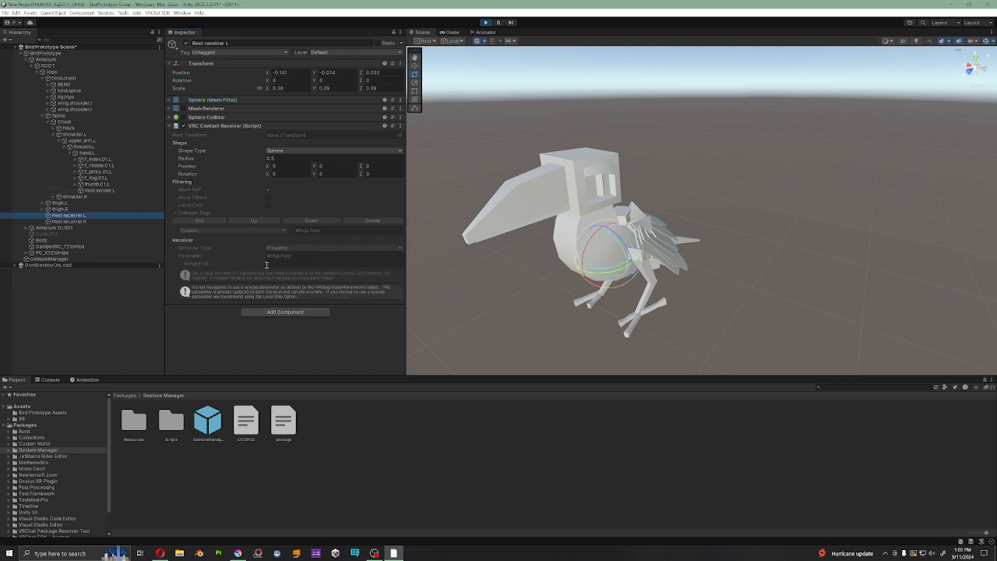
pyautogui.click(200, 257)
pyautogui.click(488, 33)
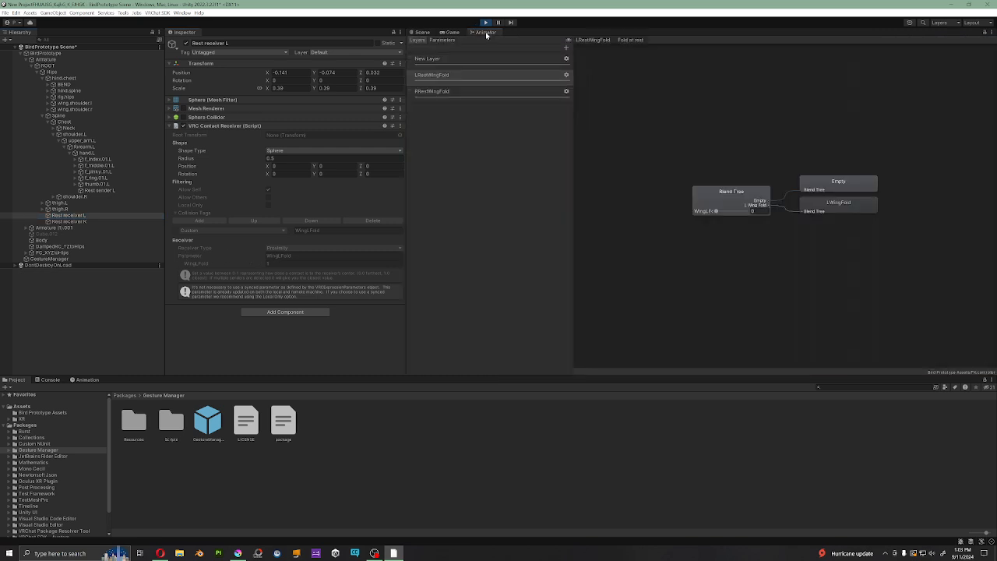
pyautogui.click(435, 40)
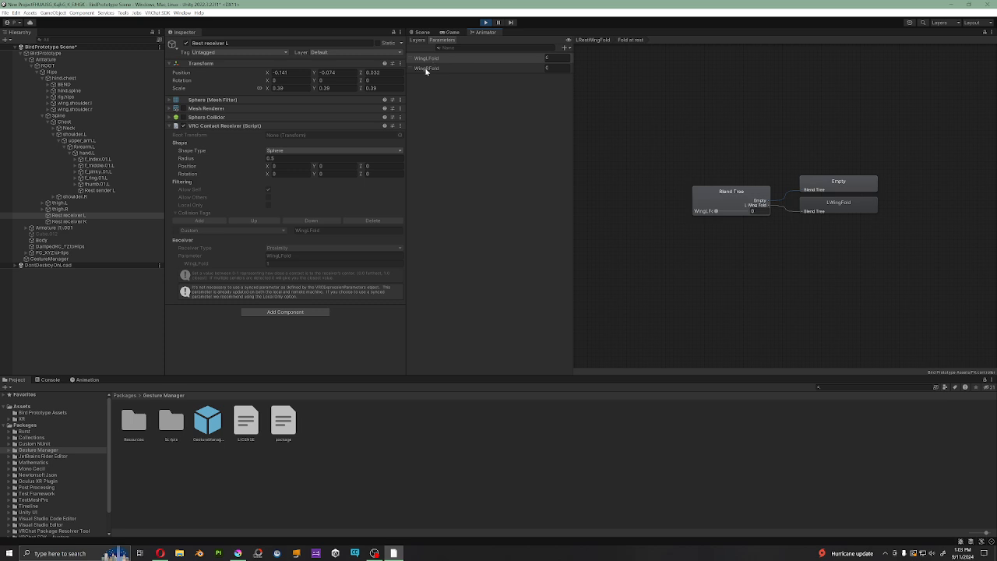
pyautogui.click(418, 40)
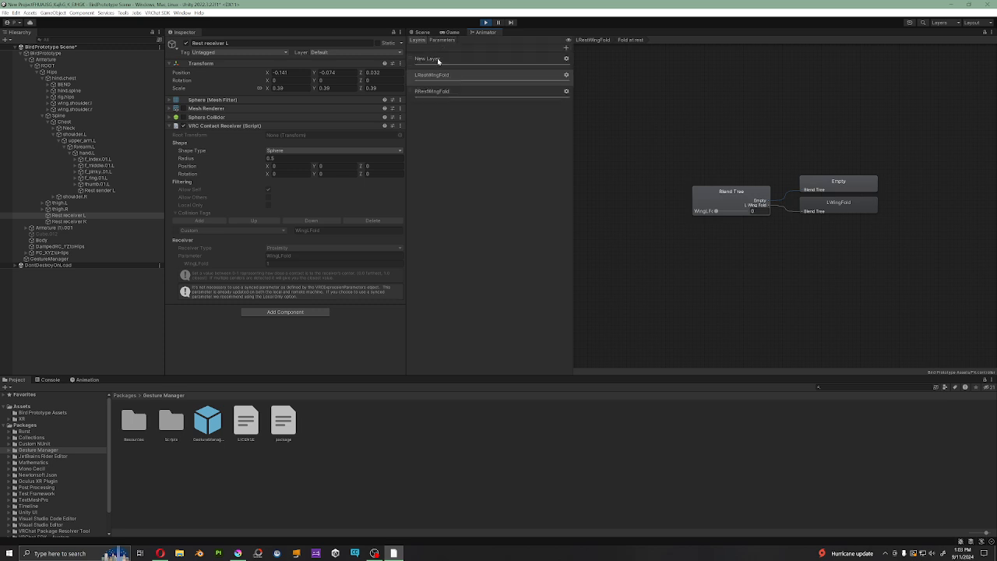
# Step: Inspect the Fold at rest blend tree in the LRestWingFold layer, then return to the Scene view
pyautogui.click(443, 60)
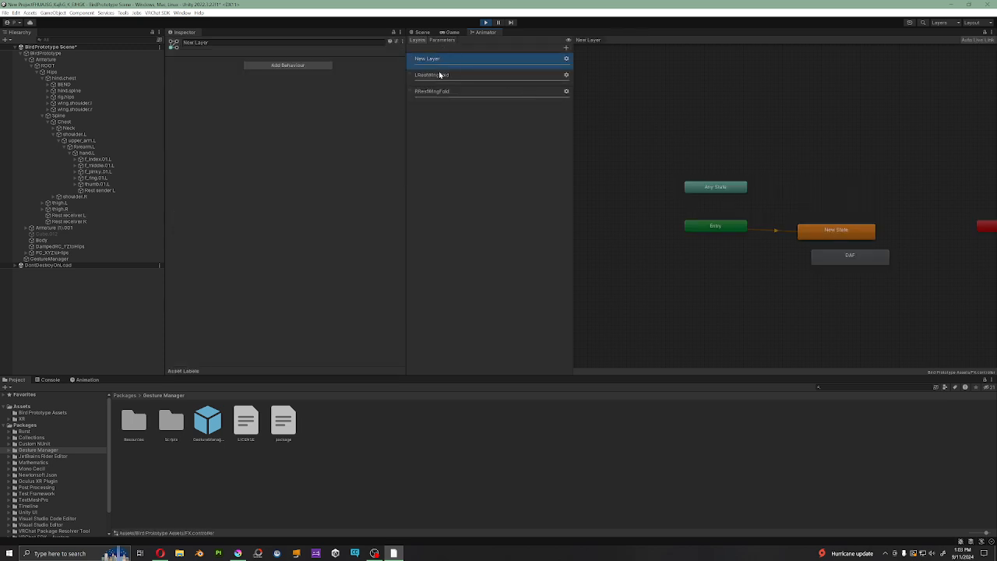
pyautogui.click(445, 77)
pyautogui.click(811, 229)
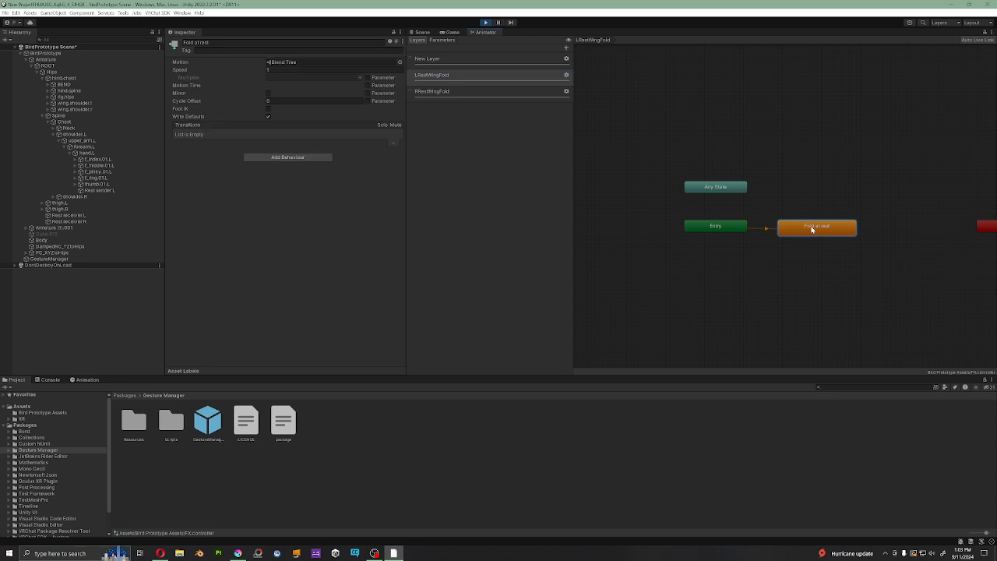
pyautogui.doubleClick(808, 232)
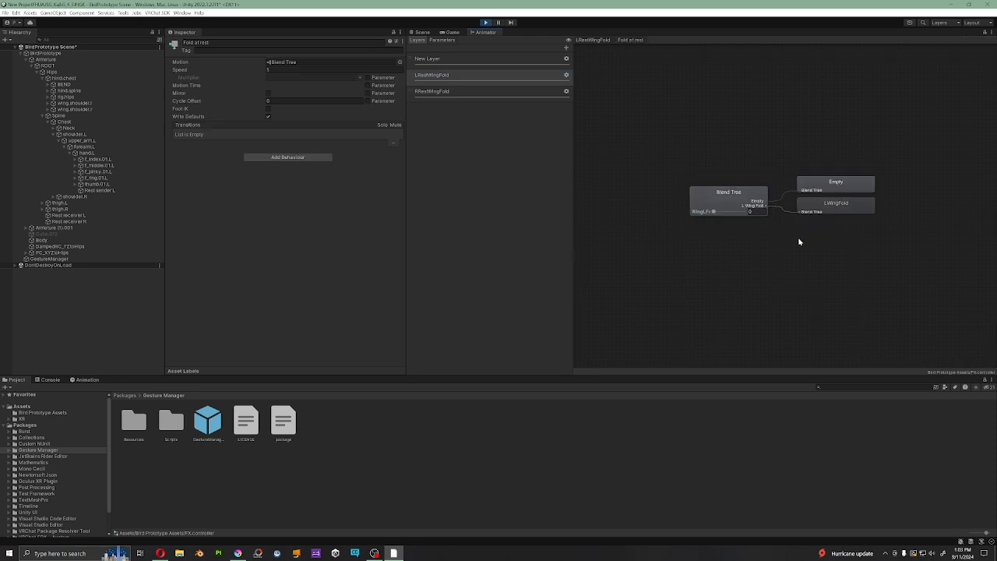
pyautogui.click(618, 221)
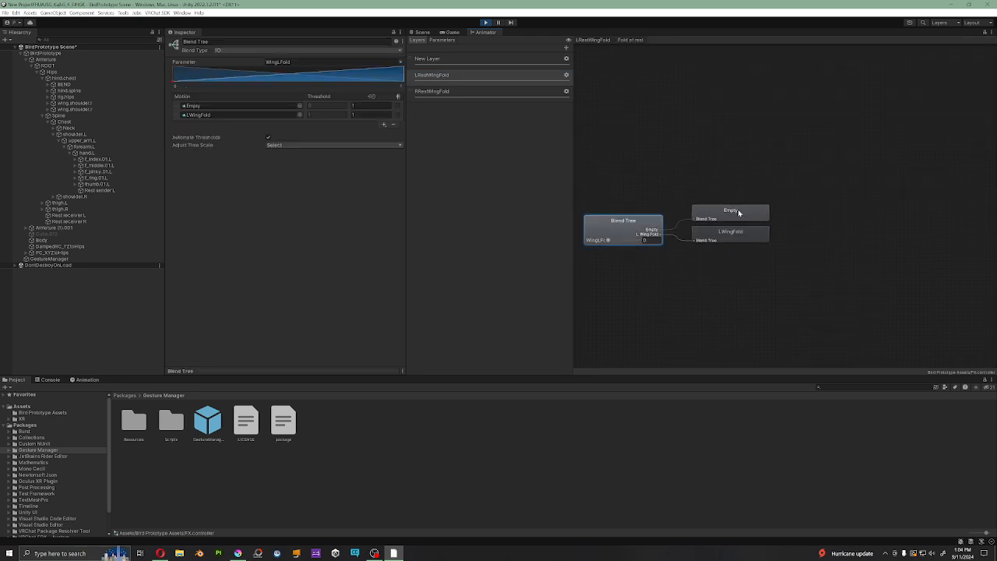
pyautogui.click(421, 33)
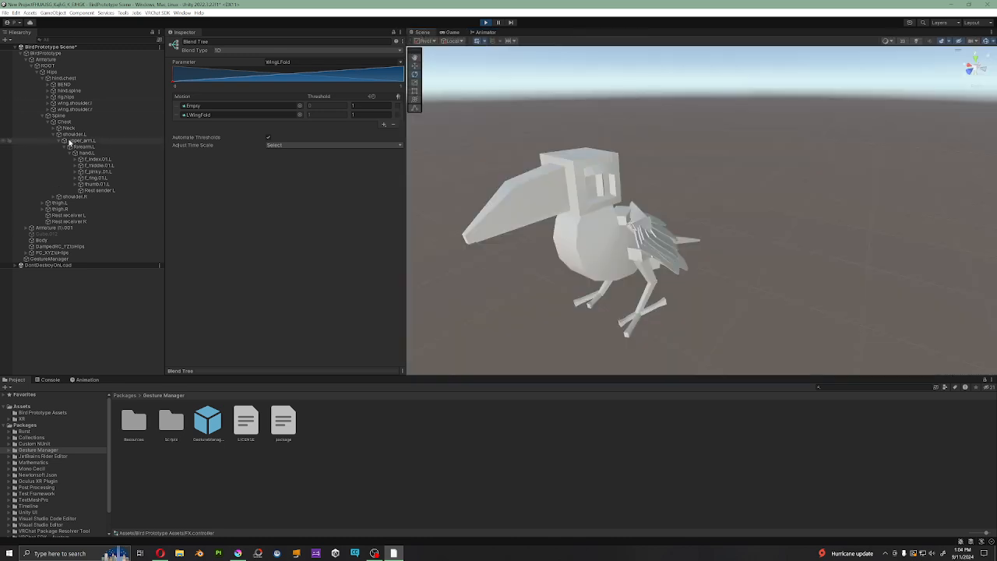
# Step: Review the LWingFold motion and WingLFold parameter in the Fold at rest blend tree, and check the GestureManager object with the Scene view shown
pyautogui.click(486, 32)
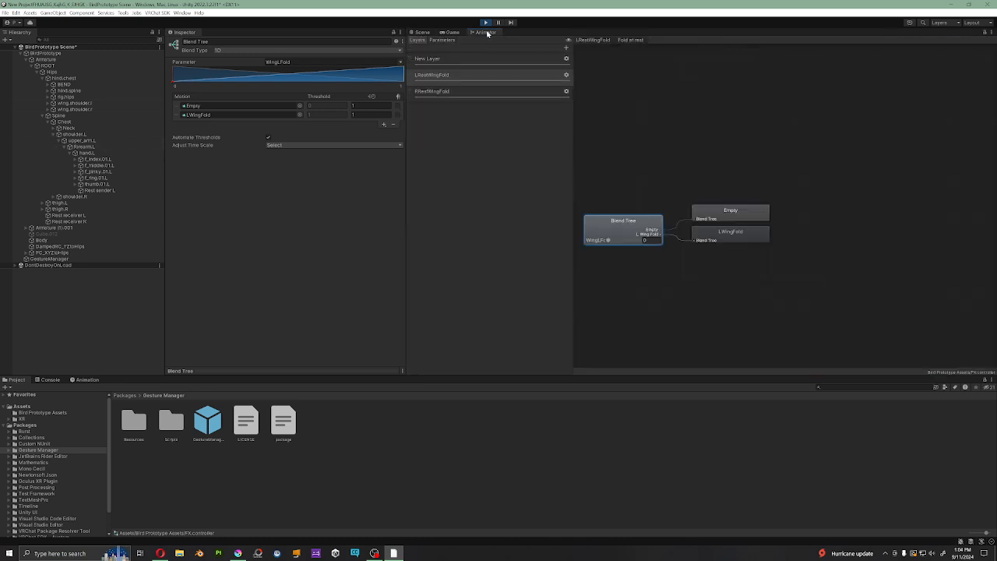
pyautogui.click(735, 238)
pyautogui.click(637, 221)
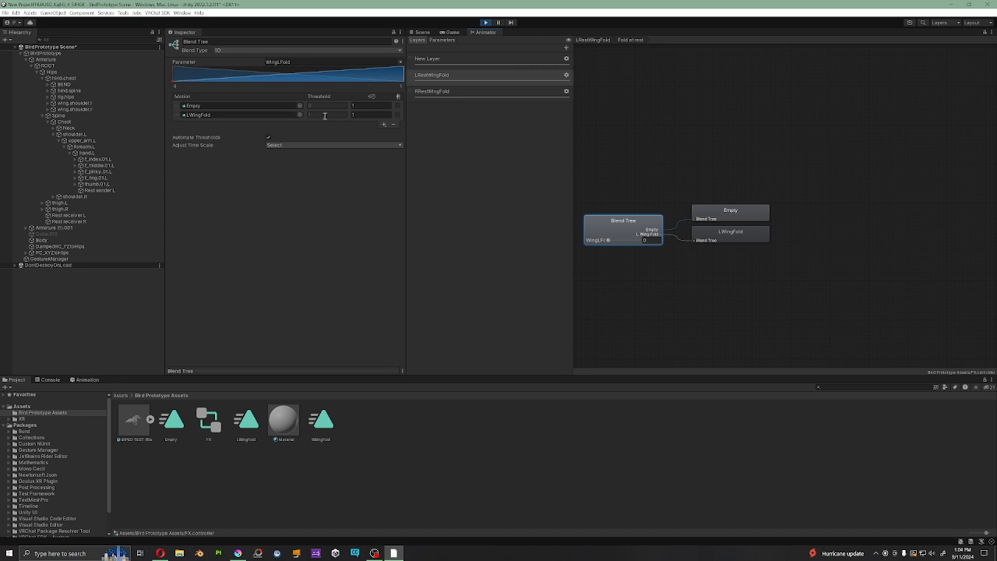
pyautogui.click(421, 32)
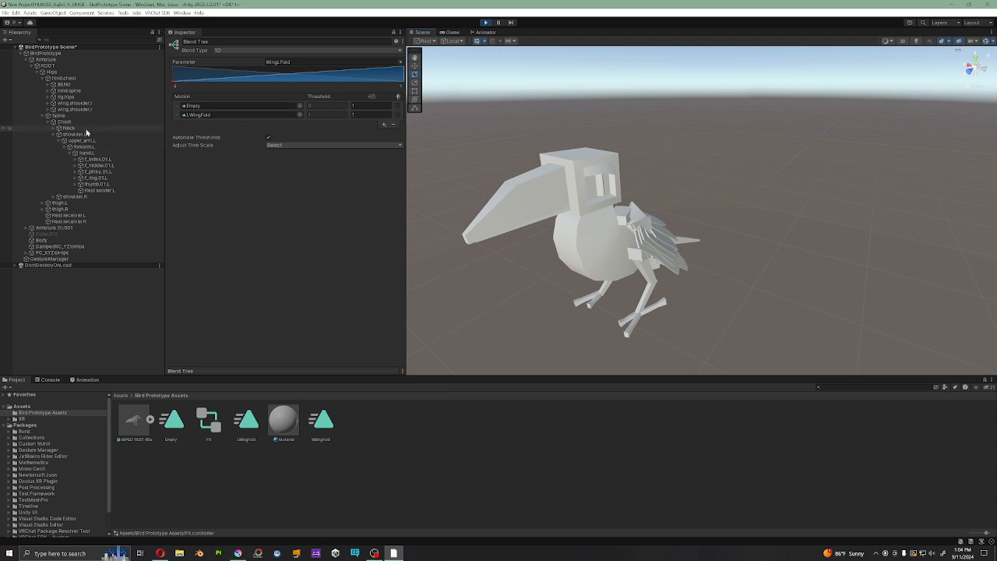
pyautogui.click(49, 259)
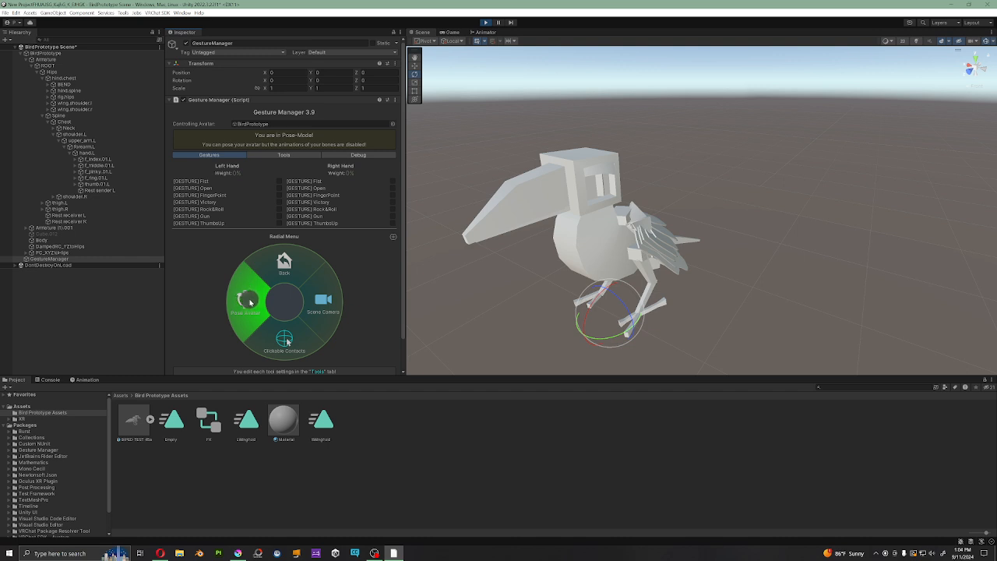
# Step: Rotate shoulder.L slightly to test small movements of the folded left wing against the body
pyautogui.click(80, 135)
pyautogui.moveTo(659, 232)
pyautogui.keyDown('alt'); pyautogui.mouseDown()
pyautogui.moveTo(724, 234)
pyautogui.moveTo(790, 194)
pyautogui.moveTo(717, 228)
pyautogui.moveTo(677, 226)
pyautogui.mouseUp(); pyautogui.keyUp('alt')
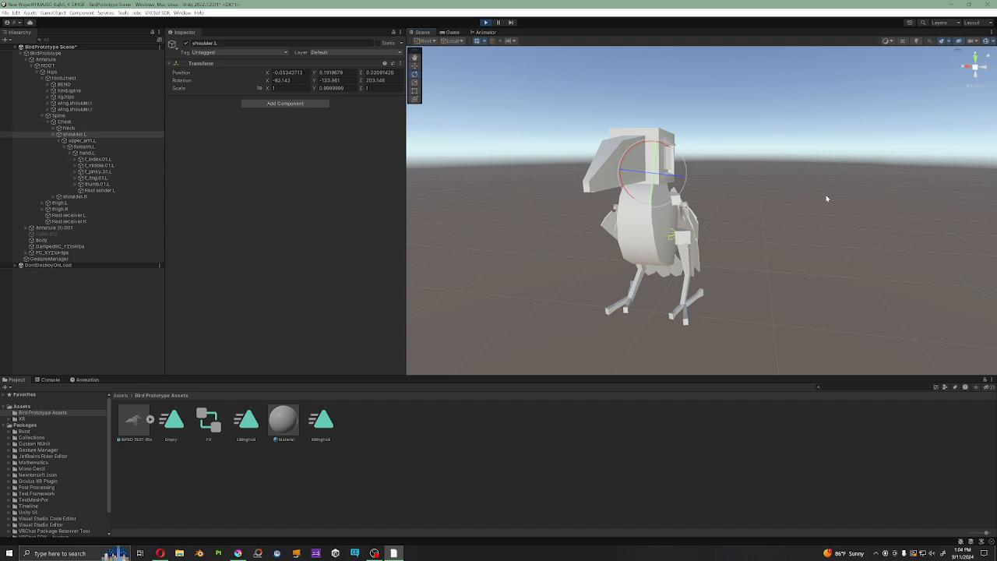
pyautogui.moveTo(687, 193)
pyautogui.mouseDown()
pyautogui.moveTo(689, 179)
pyautogui.moveTo(685, 188)
pyautogui.mouseUp()
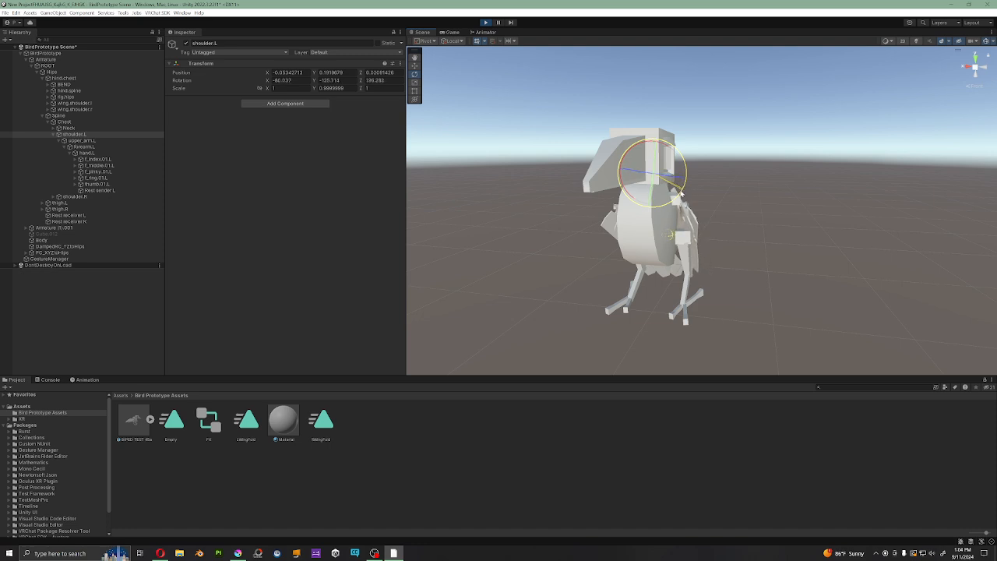
pyautogui.press('d')
pyautogui.moveTo(767, 152); pyautogui.dragTo(665, 162, button='right')
pyautogui.moveTo(639, 157)
pyautogui.mouseDown()
pyautogui.moveTo(638, 143)
pyautogui.moveTo(632, 155)
pyautogui.mouseUp()
# Step: Swing shoulder.L well away from the body to spread the left wing outward, checking it from behind
pyautogui.moveTo(826, 208); pyautogui.dragTo(750, 220, button='right')
pyautogui.scroll(-3, 750, 220)
pyautogui.moveTo(834, 205); pyautogui.dragTo(717, 208, button='middle')
pyautogui.moveTo(795, 219); pyautogui.dragTo(644, 240, button='right')
pyautogui.moveTo(888, 178); pyautogui.dragTo(772, 222, button='middle')
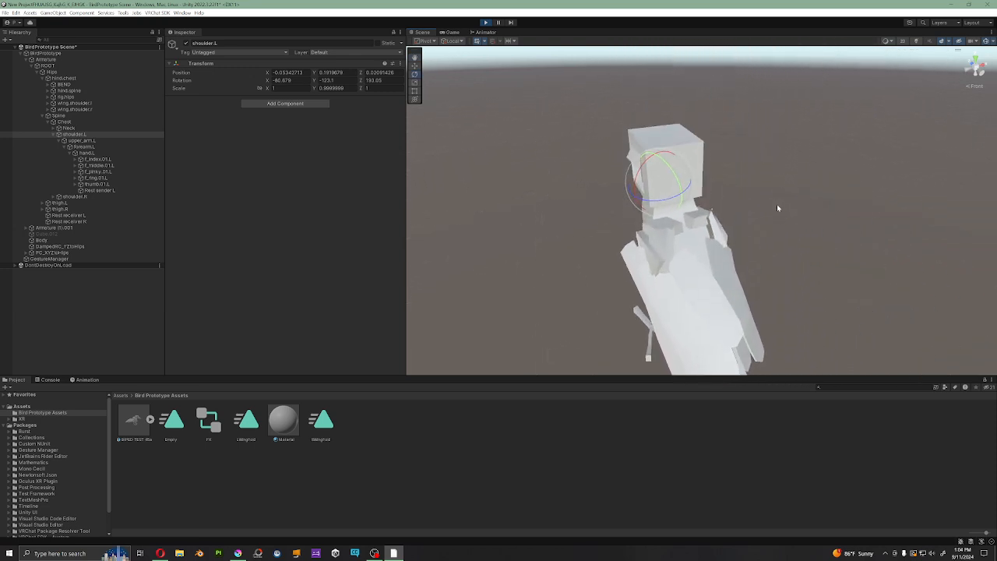
pyautogui.scroll(-5, 778, 208)
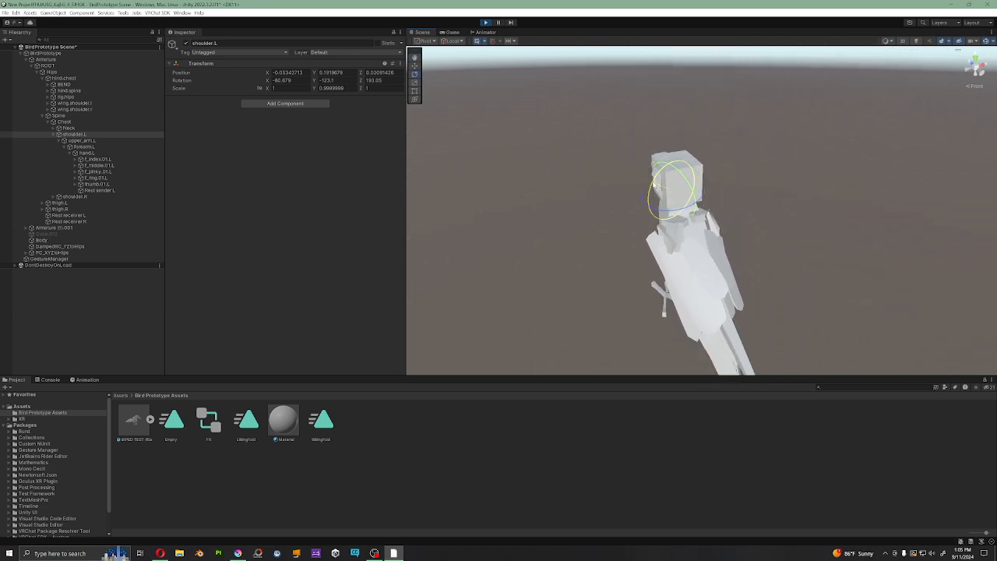
pyautogui.moveTo(652, 183); pyautogui.dragTo(688, 230)
pyautogui.moveTo(765, 211); pyautogui.dragTo(784, 187, button='middle')
pyautogui.moveTo(659, 160); pyautogui.dragTo(649, 176, button='right')
pyautogui.moveTo(575, 203); pyautogui.dragTo(557, 227, button='middle')
# Step: Rotate forearm.L to raise the spread left wing above the bird's head
pyautogui.click(84, 147)
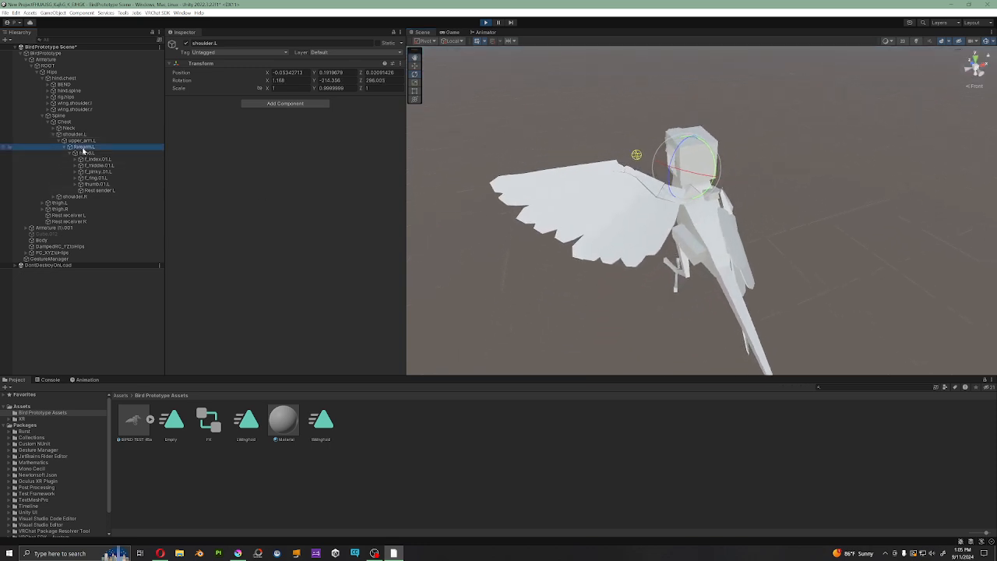
pyautogui.moveTo(687, 154); pyautogui.dragTo(712, 232)
pyautogui.moveTo(706, 173); pyautogui.dragTo(635, 227, button='middle')
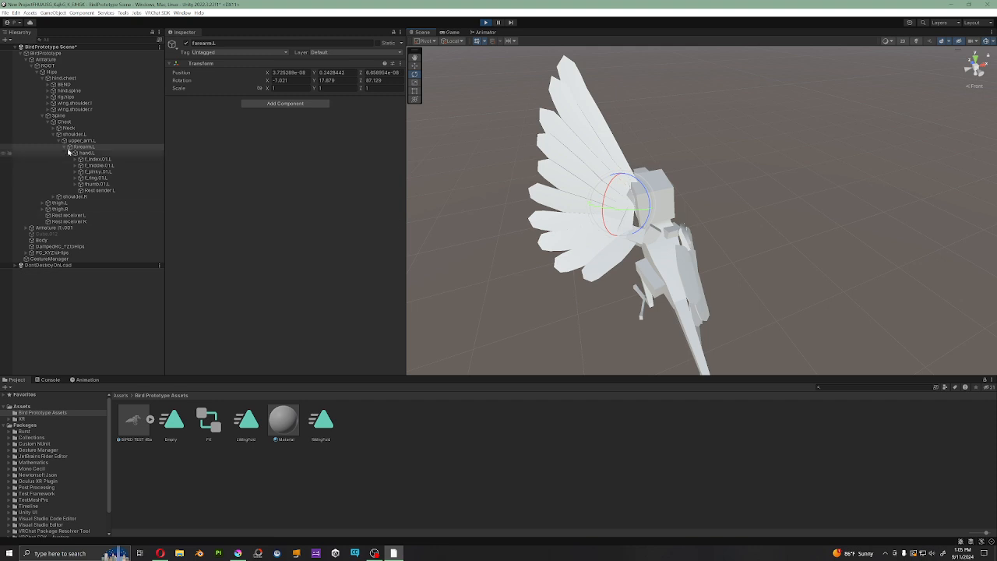
# Step: Rotate hand.L to bend the outer part of the raised left wing and check its feathers from the side
pyautogui.click(92, 153)
pyautogui.moveTo(658, 182)
pyautogui.mouseDown()
pyautogui.moveTo(631, 103)
pyautogui.moveTo(655, 206)
pyautogui.moveTo(655, 191)
pyautogui.mouseUp()
pyautogui.moveTo(666, 280); pyautogui.dragTo(688, 232, button='right')
pyautogui.moveTo(746, 185); pyautogui.dragTo(786, 140, button='middle')
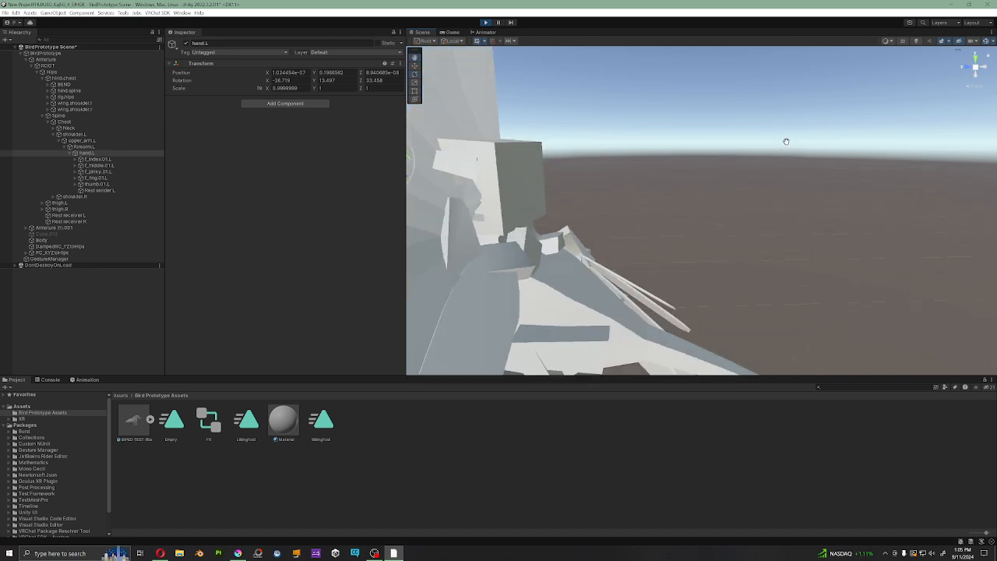
pyautogui.scroll(-3, 785, 140)
pyautogui.moveTo(634, 218); pyautogui.dragTo(699, 225, button='middle')
pyautogui.moveTo(699, 225); pyautogui.dragTo(713, 227, button='right')
pyautogui.moveTo(713, 227); pyautogui.dragTo(731, 263, button='middle')
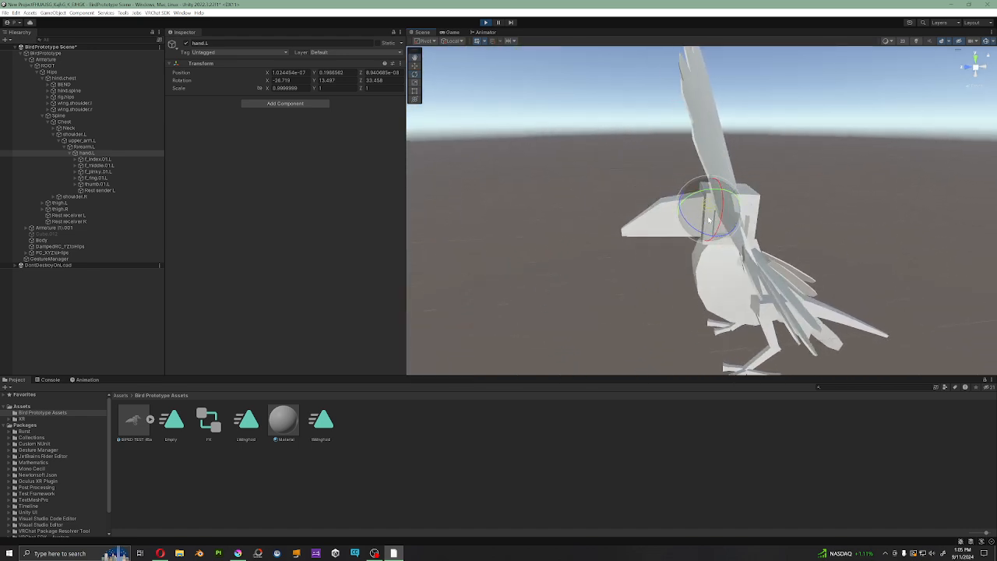
pyautogui.moveTo(717, 215); pyautogui.dragTo(793, 250)
# Step: Adjust the rotation of forearm.L to reposition the outer section of the raised left wing
pyautogui.click(81, 147)
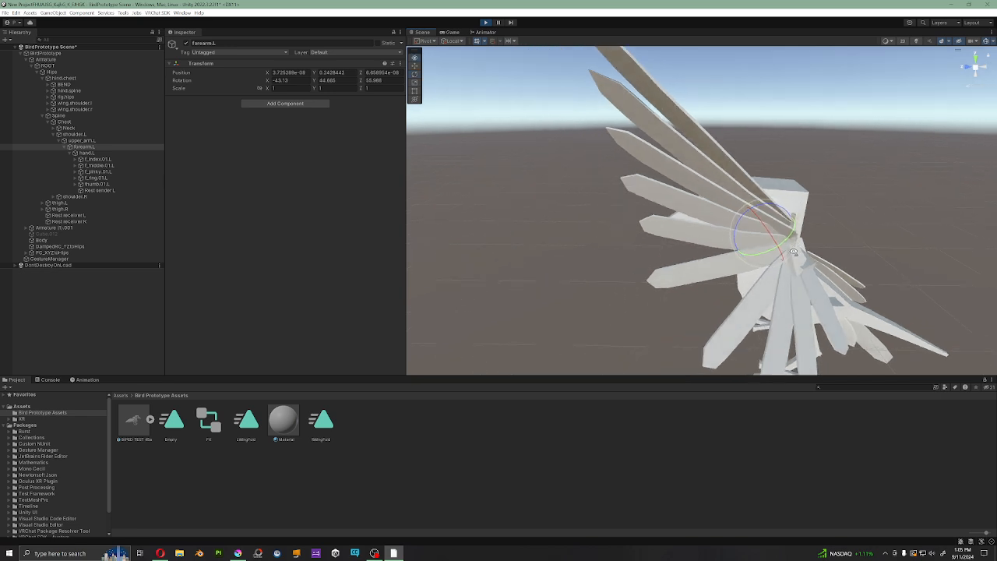
pyautogui.press('d')
pyautogui.moveTo(793, 250); pyautogui.dragTo(574, 268, button='right')
pyautogui.moveTo(728, 220); pyautogui.dragTo(774, 251, button='middle')
pyautogui.moveTo(773, 214); pyautogui.dragTo(814, 225)
# Step: Examine the fanned feathers of the raised left wing from the side, behind and front
pyautogui.moveTo(813, 227); pyautogui.dragTo(661, 244, button='right')
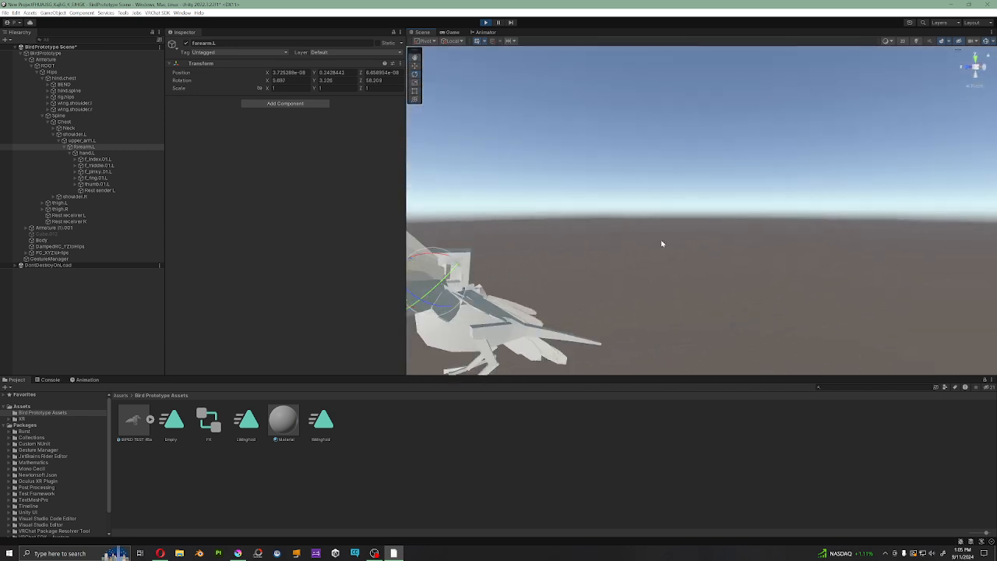
pyautogui.keyDown('alt'); pyautogui.moveTo(661, 244); pyautogui.dragTo(733, 238); pyautogui.keyUp('alt')
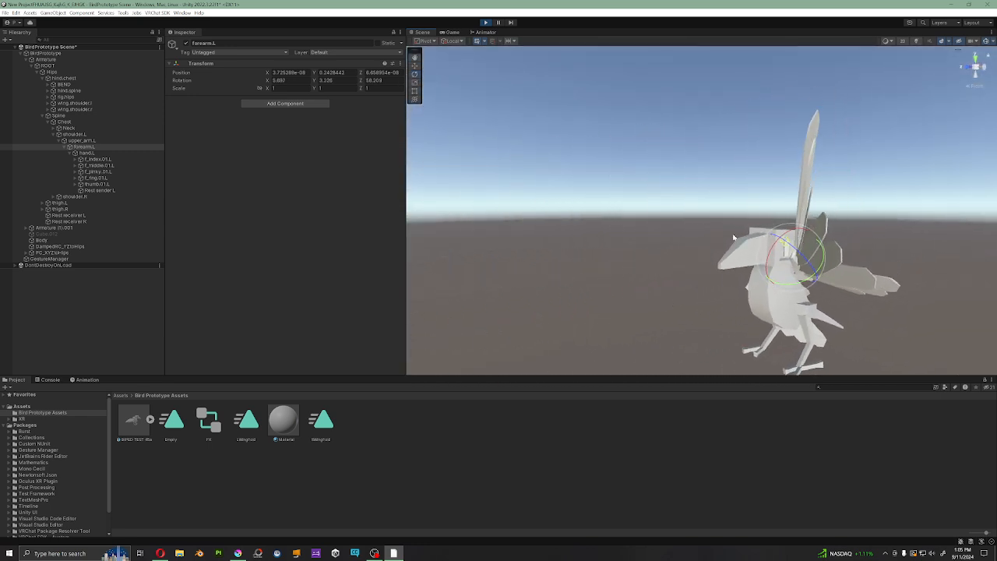
pyautogui.moveTo(733, 238); pyautogui.dragTo(821, 278, button='right')
pyautogui.moveTo(821, 278)
pyautogui.mouseDown(button='middle')
pyautogui.moveTo(842, 281)
pyautogui.moveTo(831, 292)
pyautogui.mouseUp(button='middle')
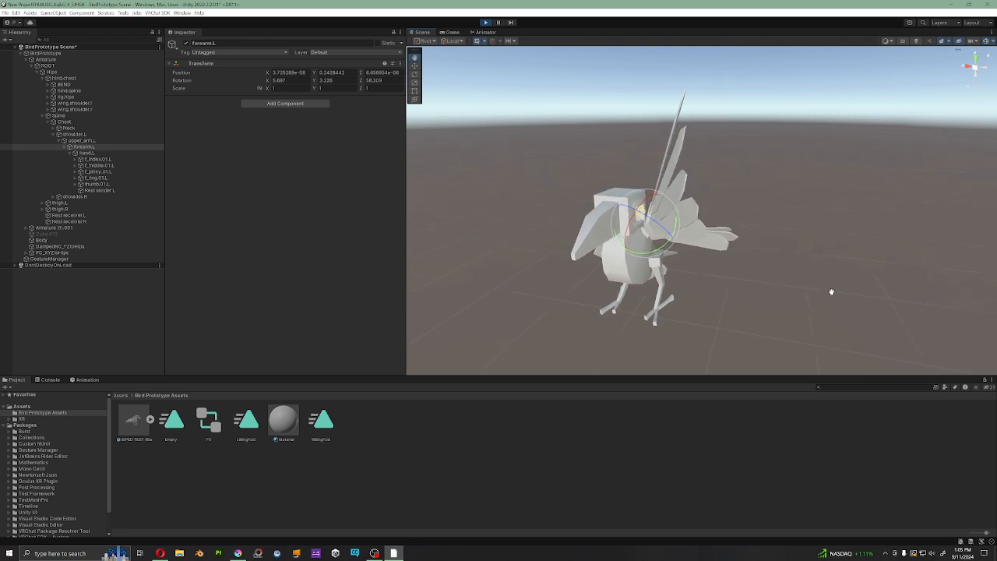
pyautogui.scroll(5, 802, 287)
pyautogui.moveTo(771, 280); pyautogui.dragTo(793, 276, button='middle')
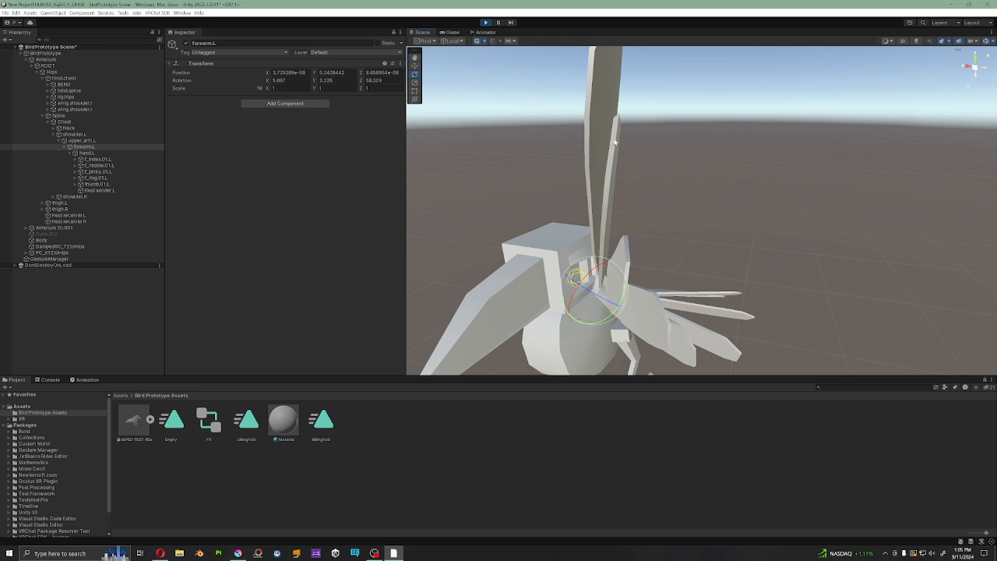
pyautogui.keyDown('alt'); pyautogui.moveTo(584, 208); pyautogui.dragTo(655, 274); pyautogui.keyUp('alt')
pyautogui.scroll(-5, 618, 265)
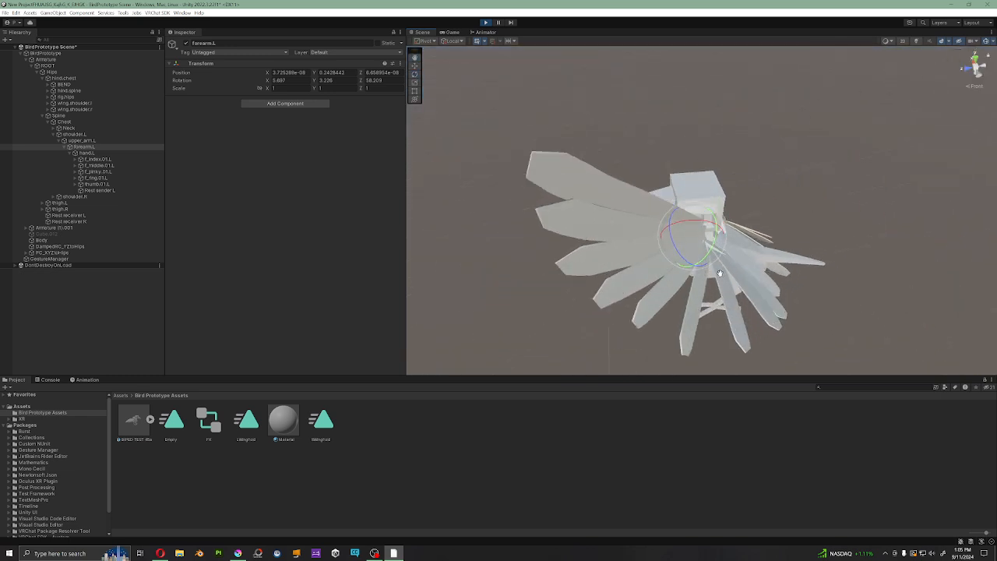
pyautogui.keyDown('alt'); pyautogui.moveTo(720, 273); pyautogui.dragTo(825, 261); pyautogui.keyUp('alt')
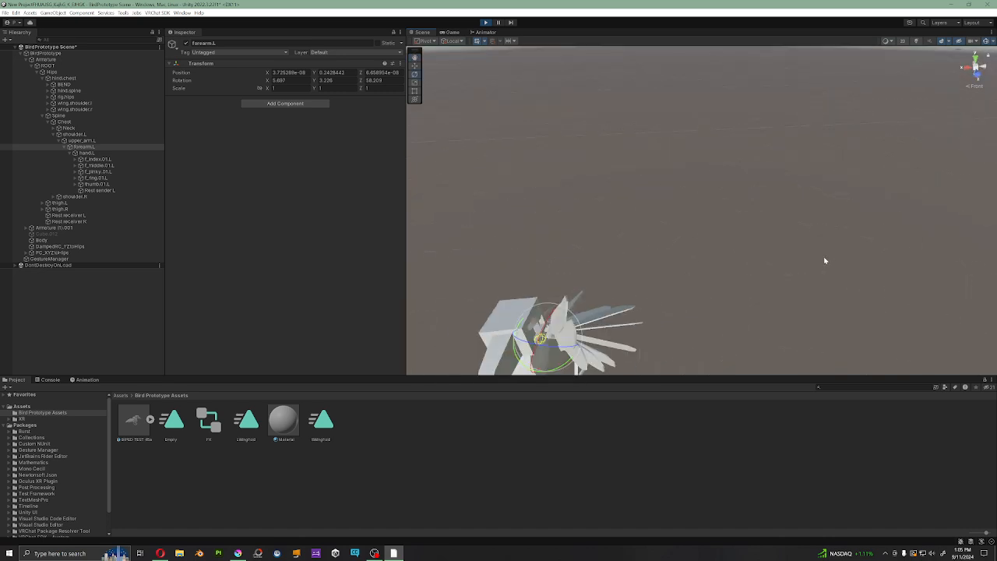
pyautogui.moveTo(826, 261); pyautogui.dragTo(850, 224, button='middle')
pyautogui.scroll(4, 703, 229)
pyautogui.moveTo(683, 243); pyautogui.dragTo(705, 238, button='middle')
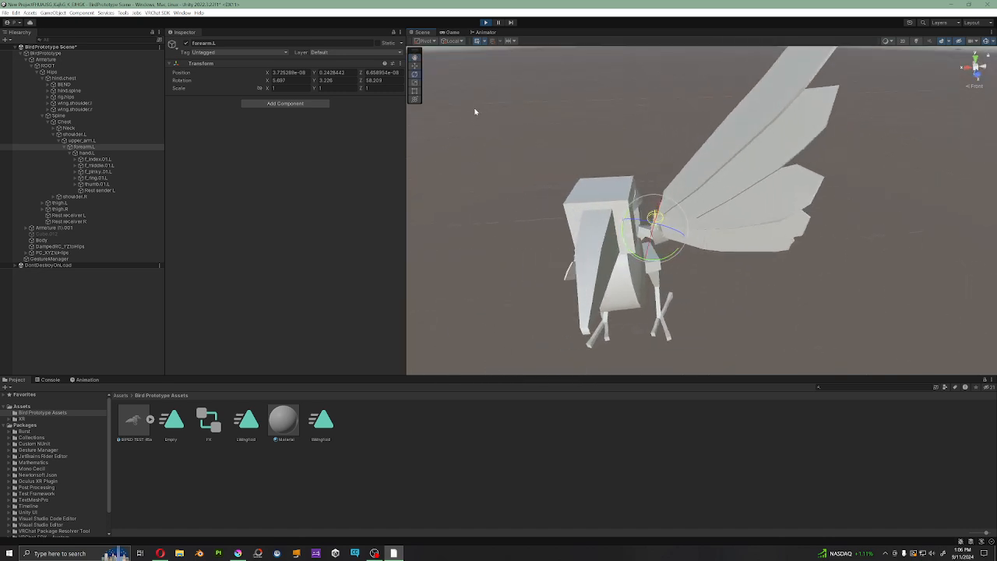
# Step: Spread the right wing by rotating shoulder.R, and turn the Hips to swing the bird's whole body
pyautogui.click(71, 198)
pyautogui.moveTo(645, 219); pyautogui.dragTo(744, 165)
pyautogui.click(58, 72)
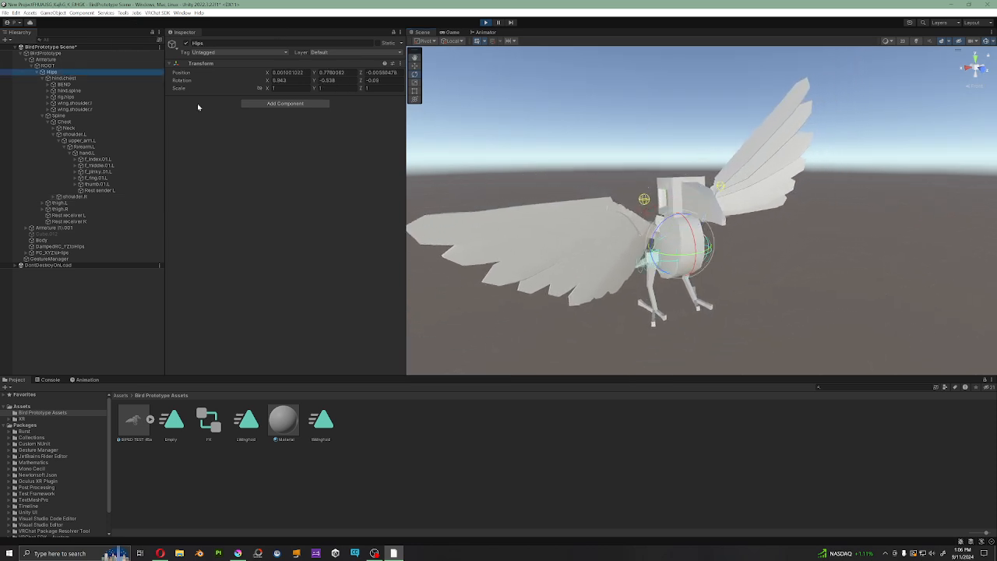
pyautogui.scroll(-3, 712, 240)
pyautogui.moveTo(685, 248); pyautogui.dragTo(658, 270)
pyautogui.scroll(5, 658, 269)
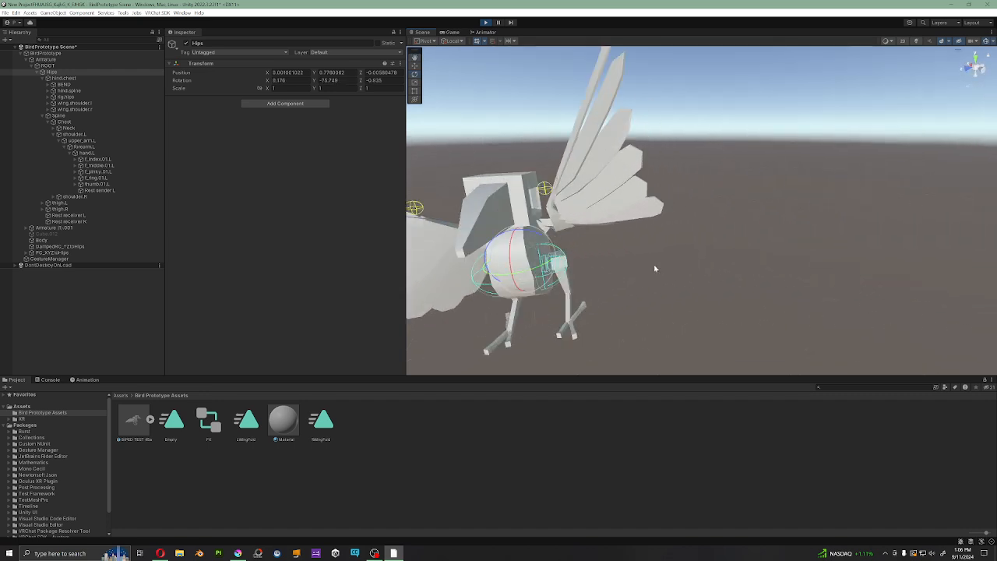
# Step: Rotate the Neck bone to turn the bird's head sideways, and check the pose from its left side
pyautogui.click(68, 128)
pyautogui.moveTo(528, 213); pyautogui.dragTo(505, 210)
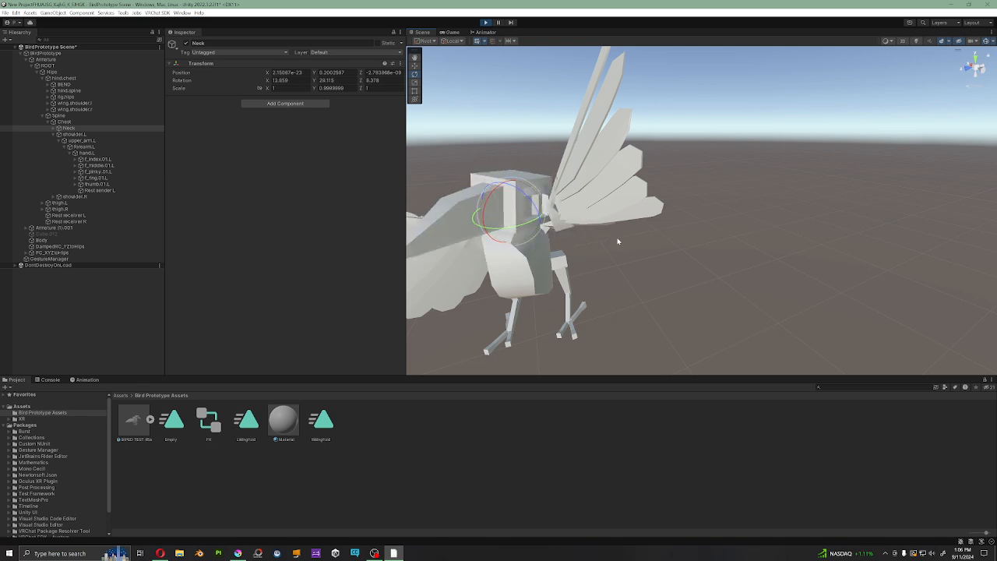
pyautogui.keyDown('alt'); pyautogui.moveTo(619, 240); pyautogui.dragTo(770, 239); pyautogui.keyUp('alt')
pyautogui.scroll(6, 770, 239)
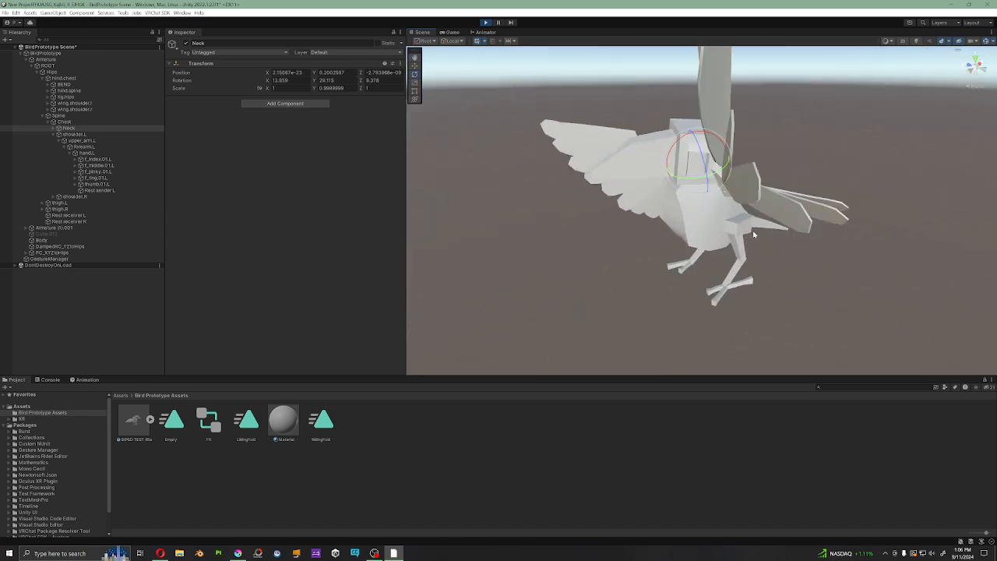
pyautogui.moveTo(773, 237); pyautogui.dragTo(741, 228, button='middle')
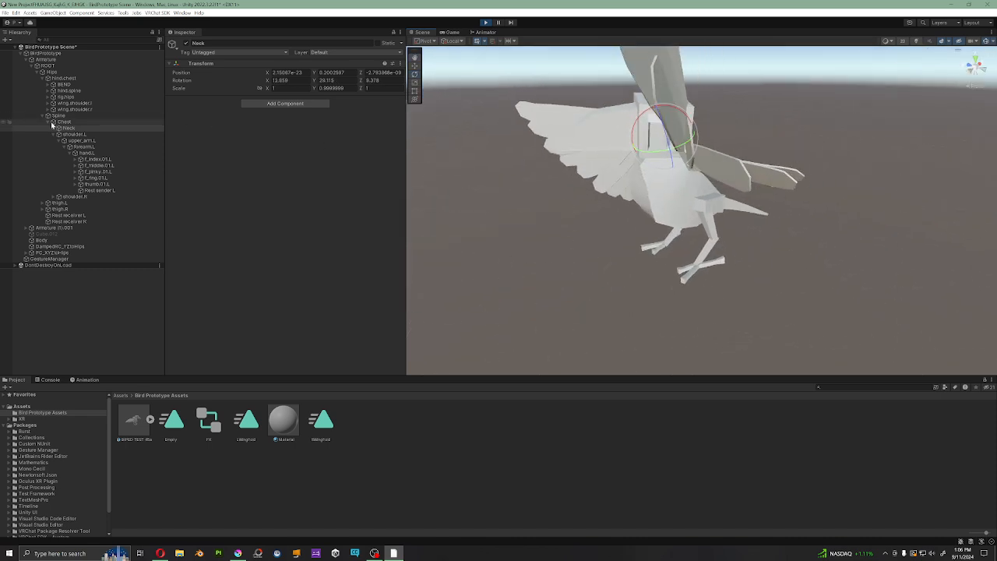
# Step: Expand the left leg's bone chain and rotate thigh.L to swing the leg from the hip
pyautogui.click(42, 203)
pyautogui.click(51, 210)
pyautogui.click(56, 216)
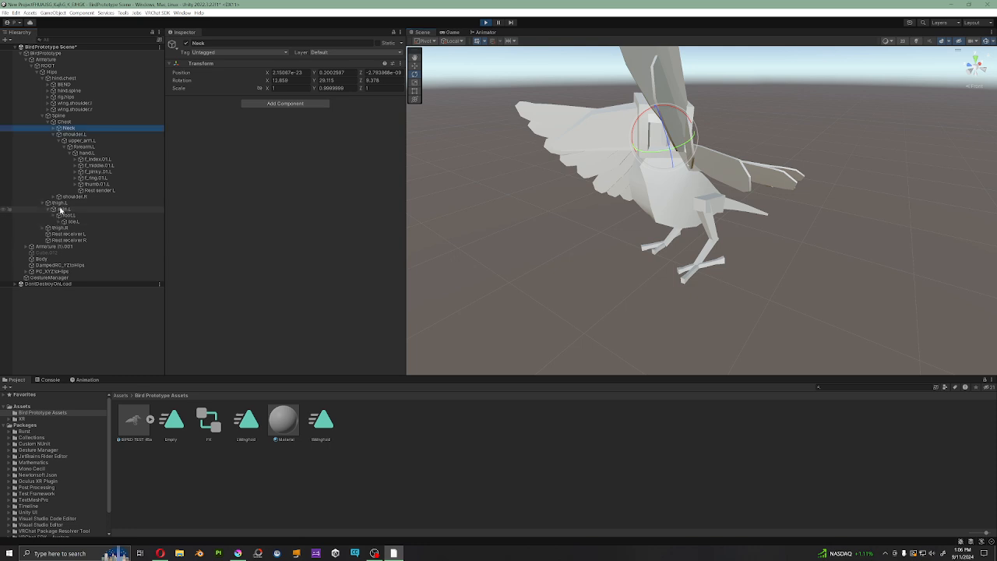
pyautogui.click(60, 203)
pyautogui.moveTo(657, 181); pyautogui.dragTo(779, 146)
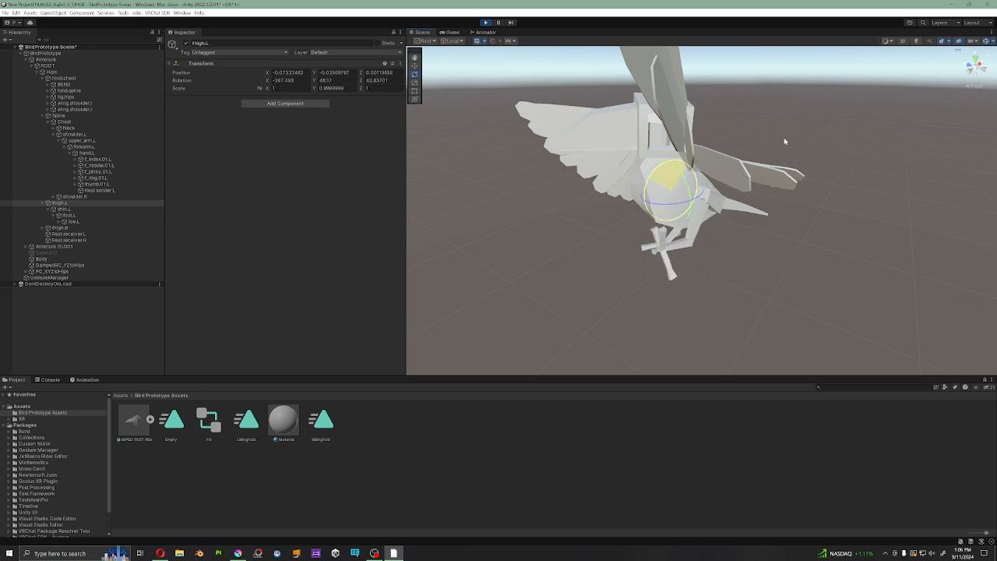
pyautogui.moveTo(656, 176); pyautogui.dragTo(567, 317)
# Step: Rotate shin.L to bend the left leg at the knee, and review the full pose from the front
pyautogui.moveTo(637, 306); pyautogui.dragTo(692, 202, button='right')
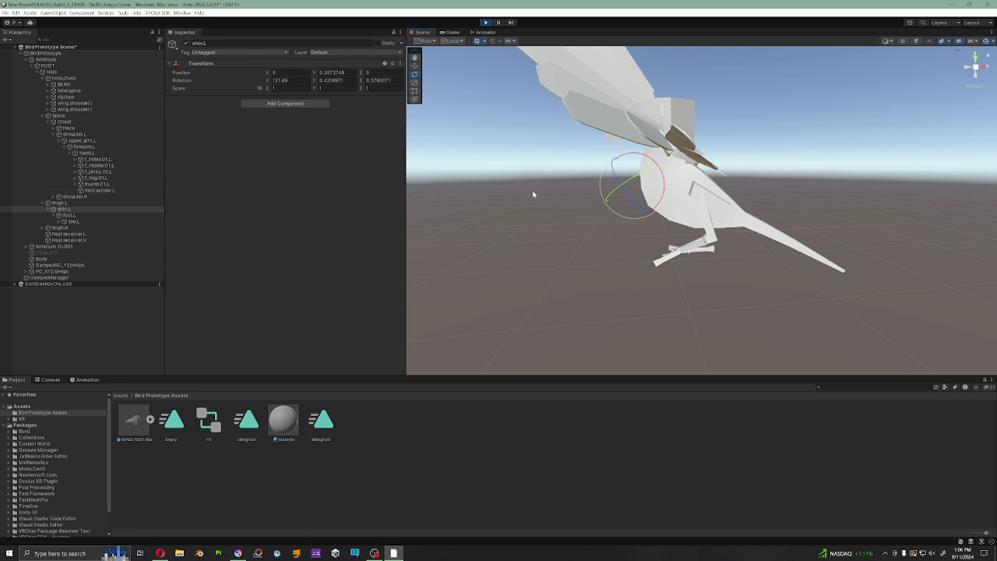
pyautogui.moveTo(533, 194); pyautogui.dragTo(590, 212, button='right')
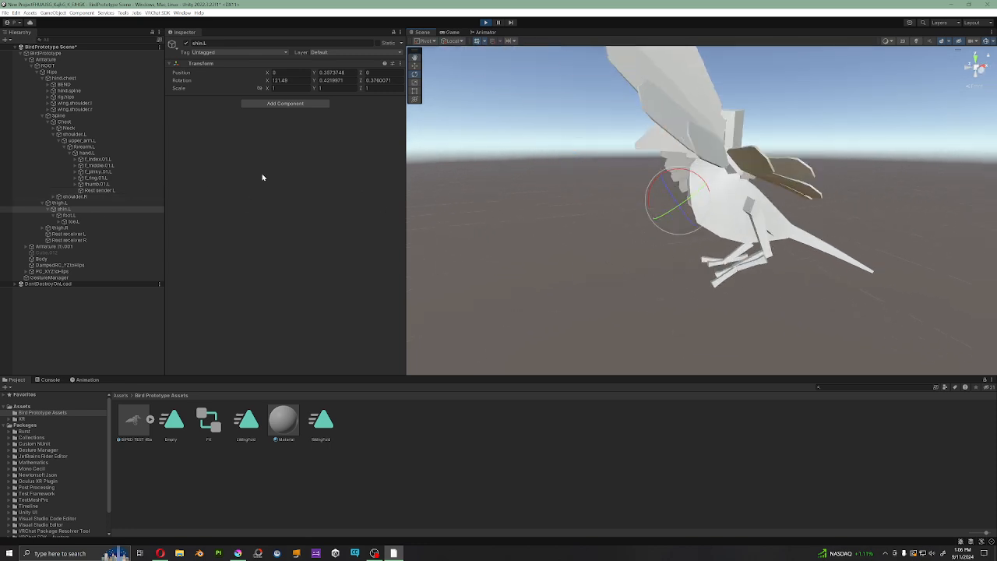
pyautogui.moveTo(670, 170); pyautogui.dragTo(586, 150)
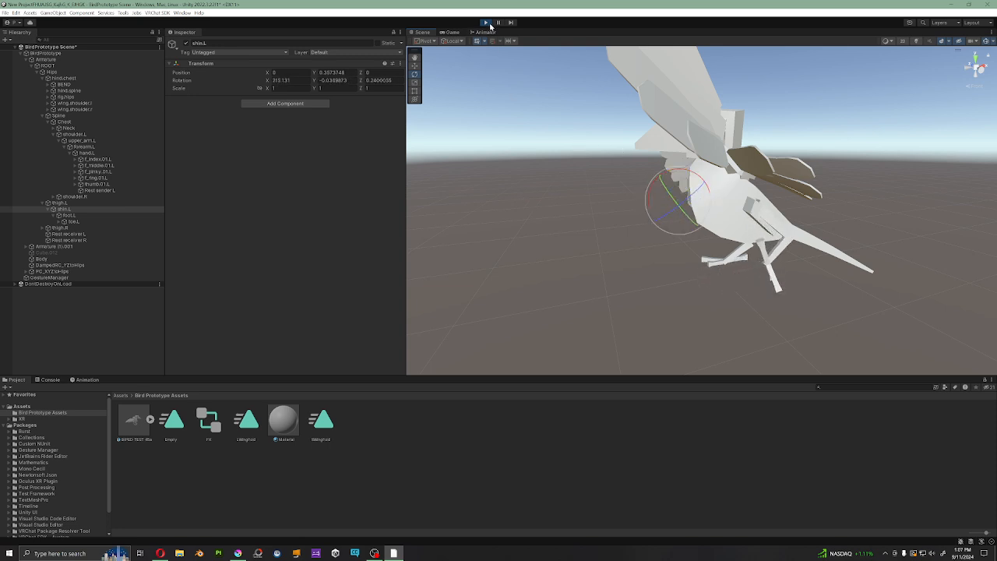
pyautogui.keyDown('alt'); pyautogui.moveTo(647, 117); pyautogui.dragTo(857, 204); pyautogui.keyUp('alt')
pyautogui.scroll(3, 761, 212)
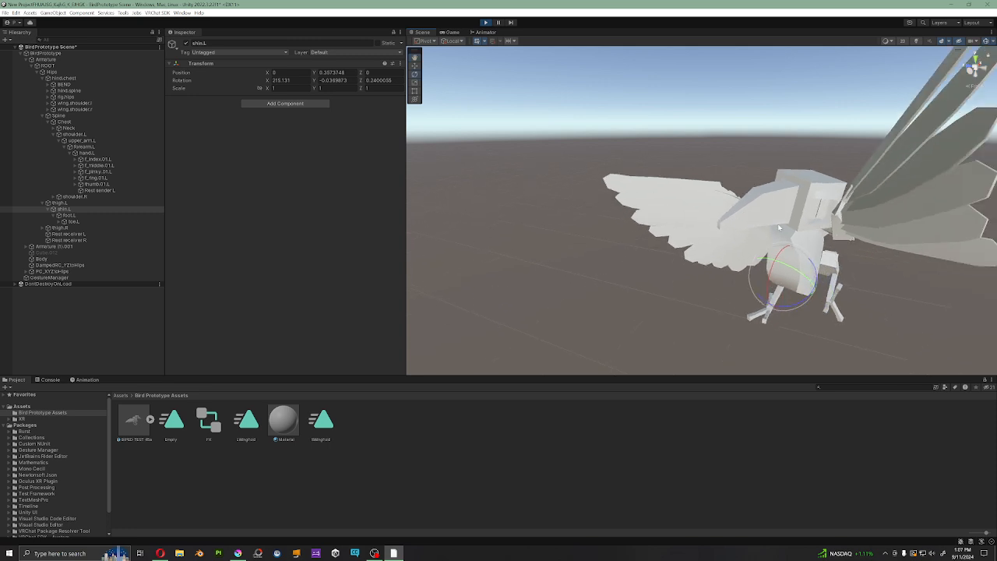
pyautogui.keyDown('alt'); pyautogui.moveTo(843, 238); pyautogui.dragTo(817, 234); pyautogui.keyUp('alt')
pyautogui.keyDown('alt'); pyautogui.moveTo(764, 269); pyautogui.dragTo(739, 290); pyautogui.keyUp('alt')
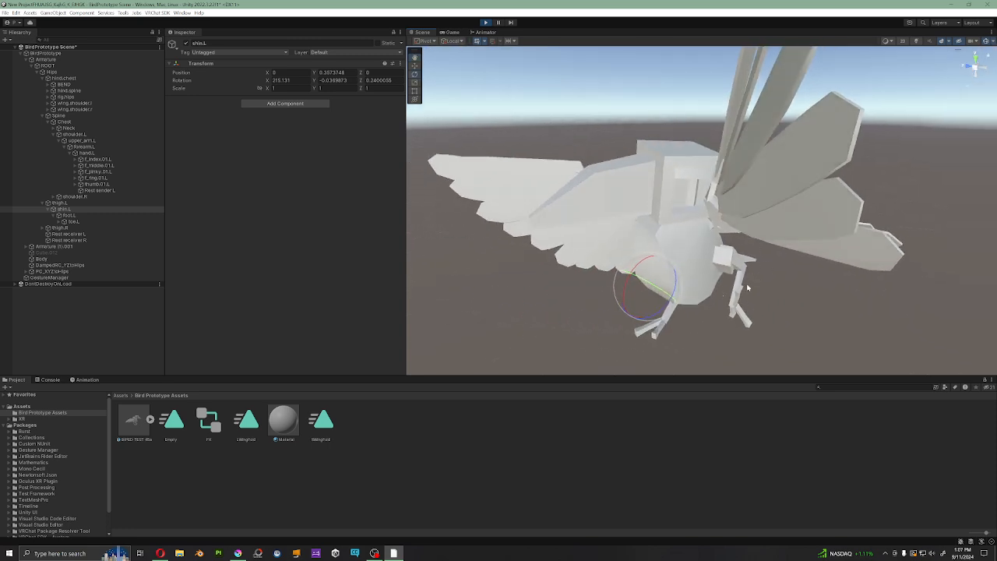
# Step: Exit Play mode and expand the source list of hind.chest's VRC Rotation Constraint
pyautogui.click(484, 22)
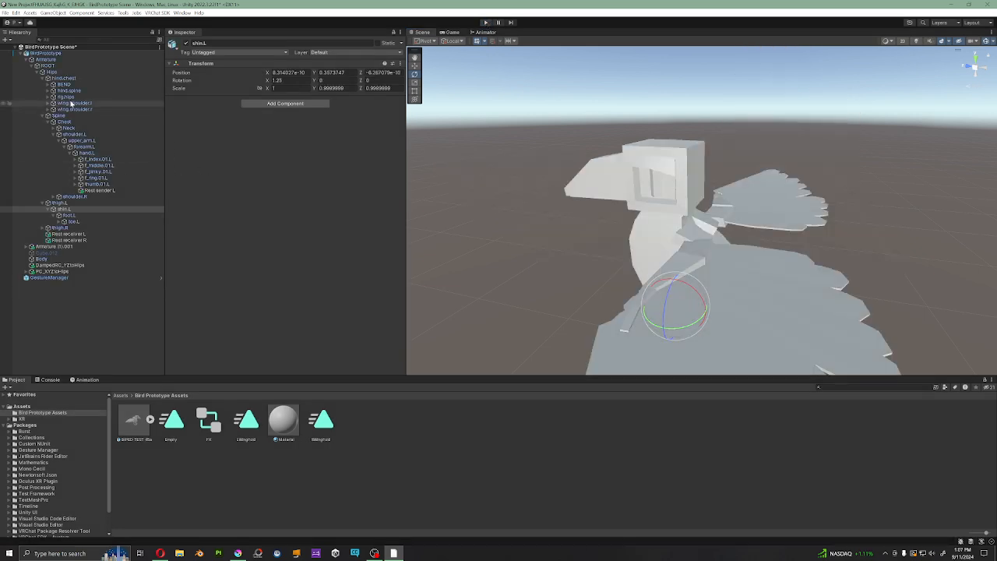
pyautogui.click(63, 78)
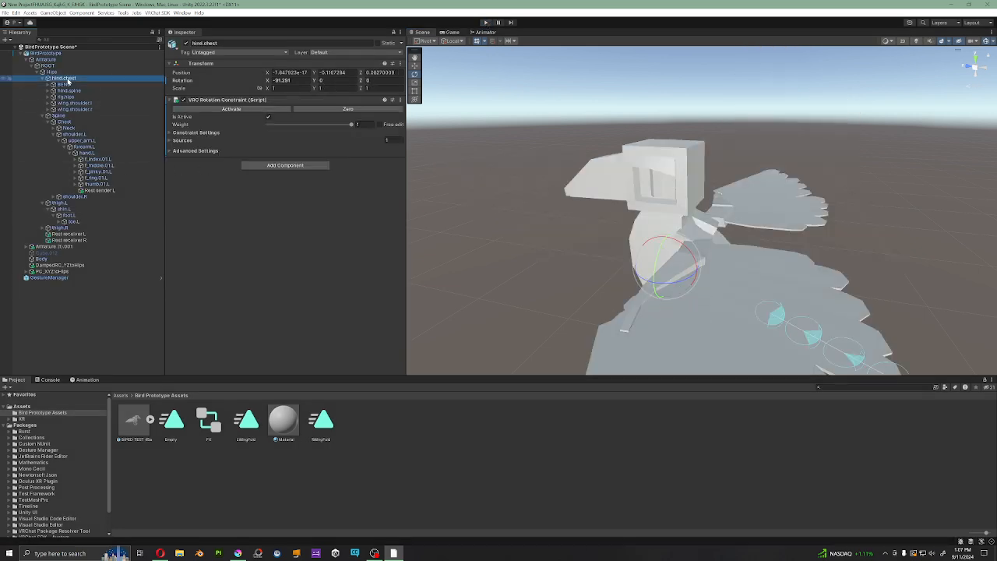
pyautogui.click(170, 140)
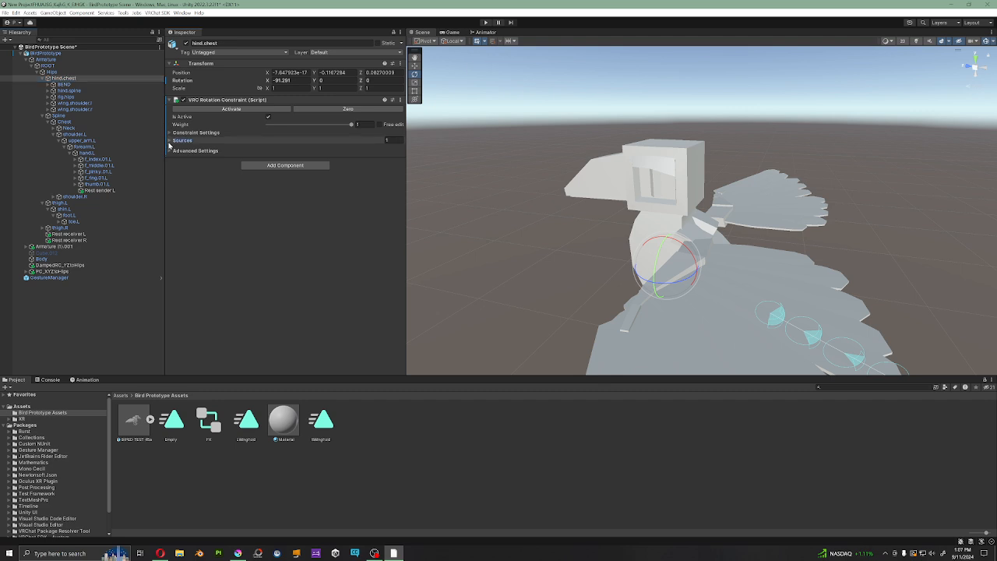
pyautogui.click(170, 133)
pyautogui.click(170, 134)
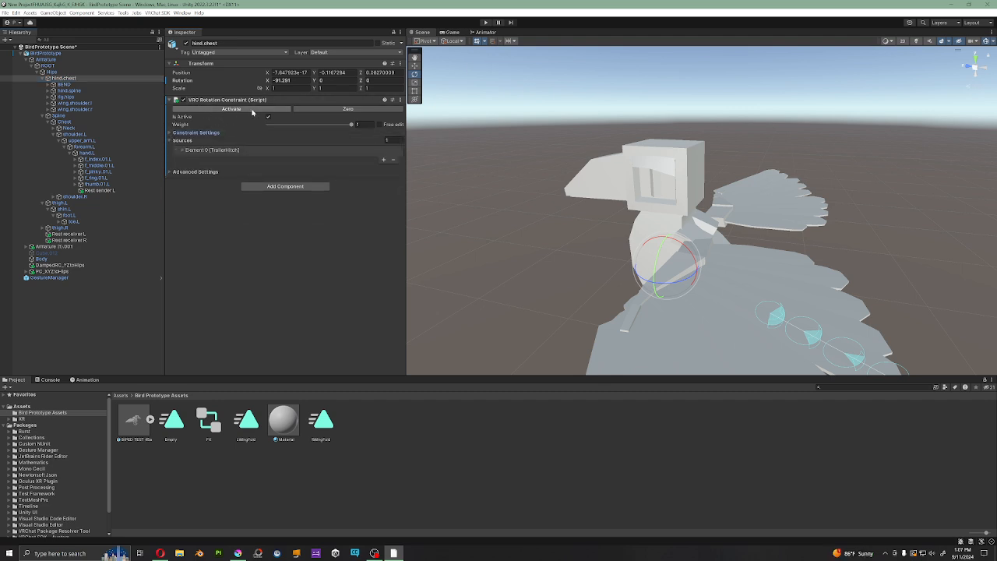
# Step: Check the BEND bone, and expand both sources, Hips and Hips.001, of the rig.hips rotation constraint
pyautogui.click(79, 85)
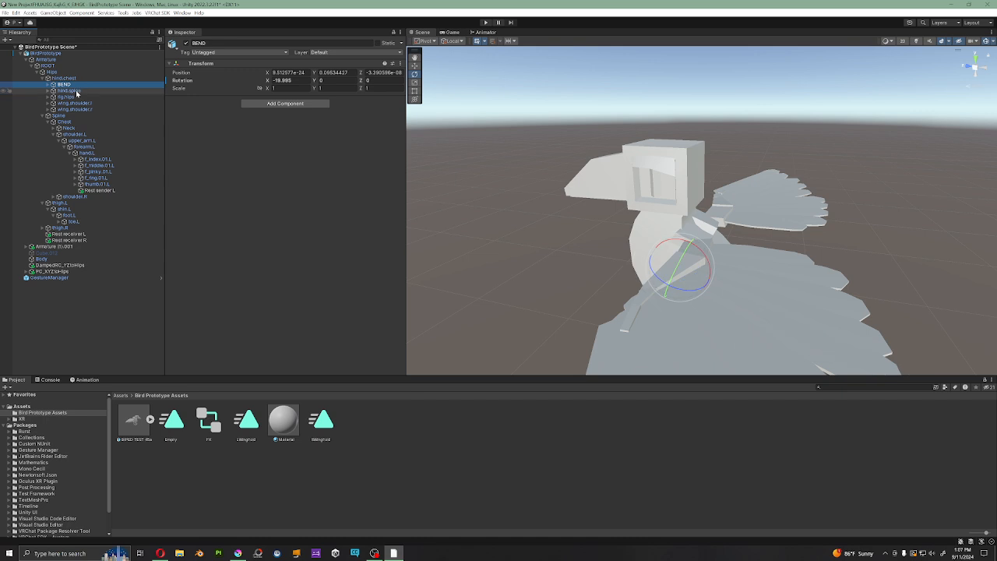
pyautogui.click(74, 96)
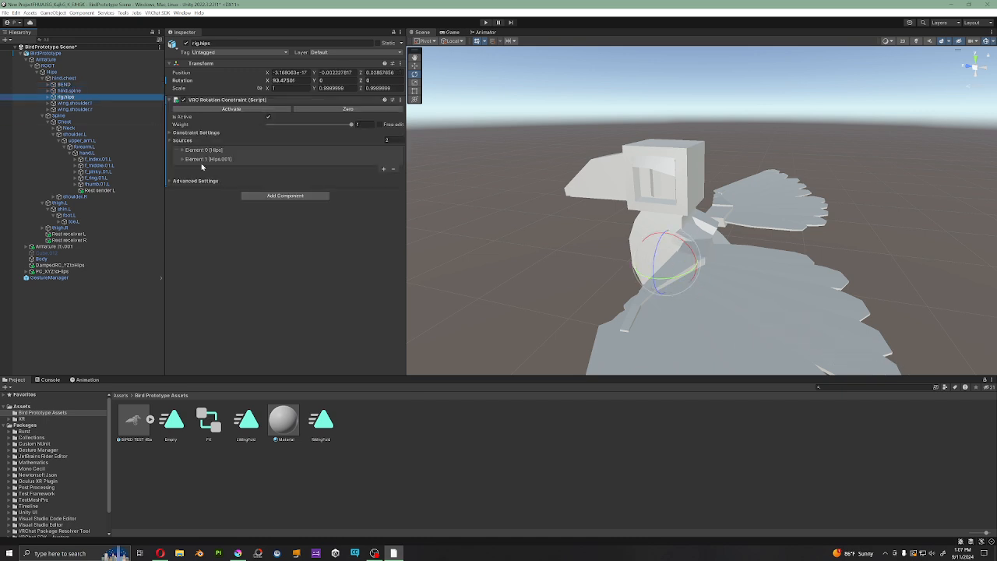
pyautogui.click(182, 160)
pyautogui.click(182, 150)
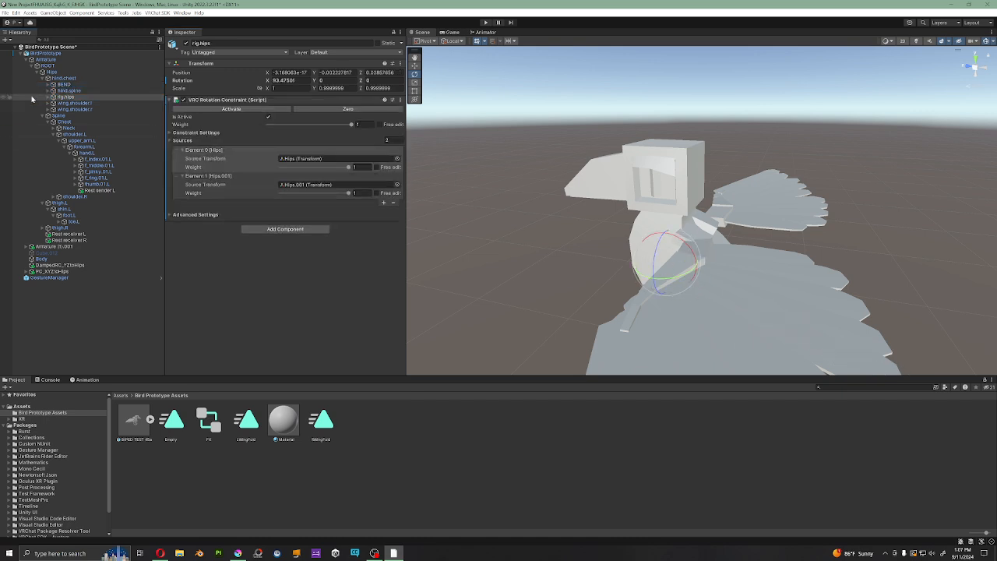
# Step: Examine hind.spine, BEND and its end bone, and review the TrailerHitch source of hind.chest's rotation constraint against the tail
pyautogui.click(65, 92)
pyautogui.click(65, 85)
pyautogui.click(66, 79)
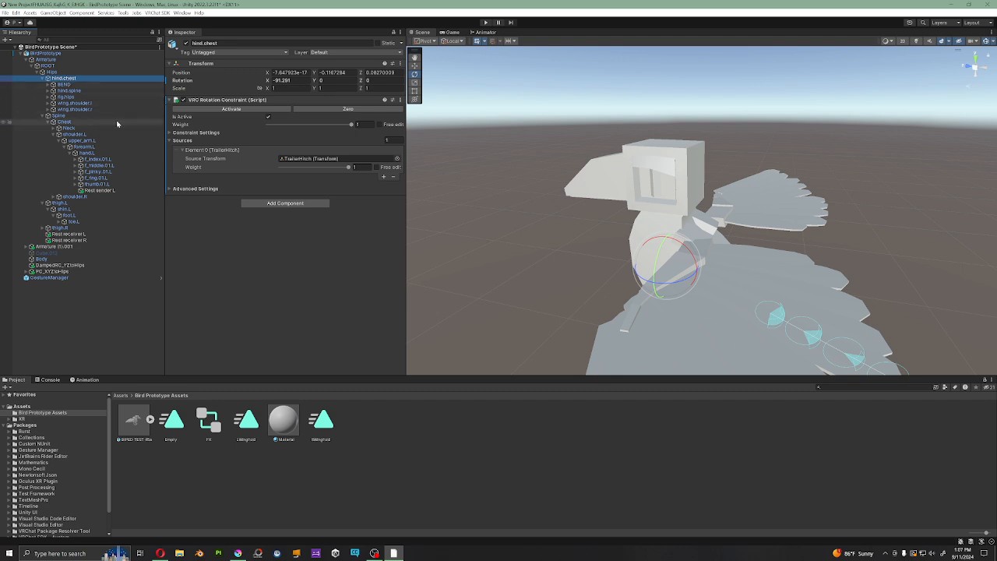
pyautogui.keyDown('alt'); pyautogui.moveTo(832, 254); pyautogui.dragTo(686, 254); pyautogui.keyUp('alt')
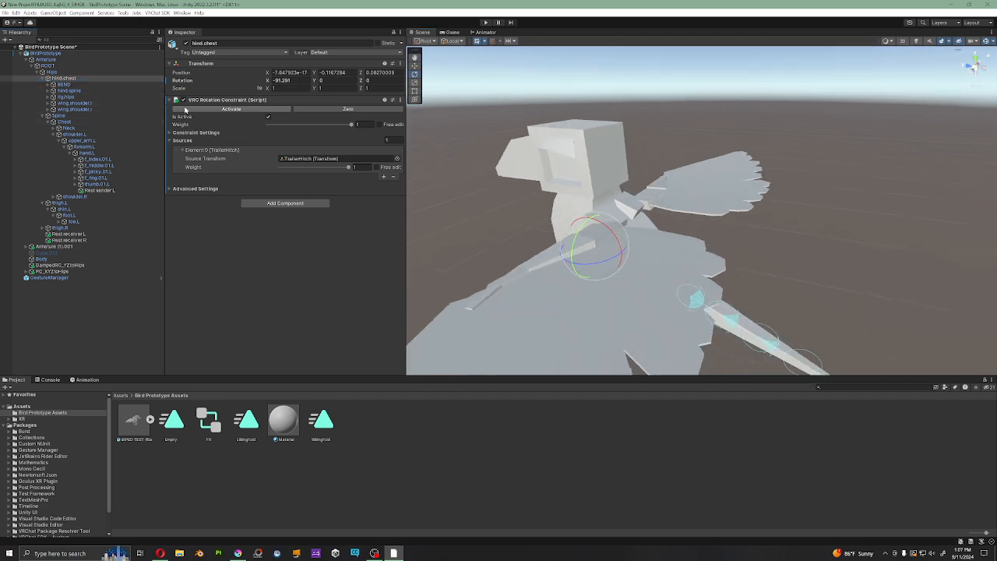
pyautogui.click(62, 84)
pyautogui.click(48, 85)
pyautogui.click(63, 91)
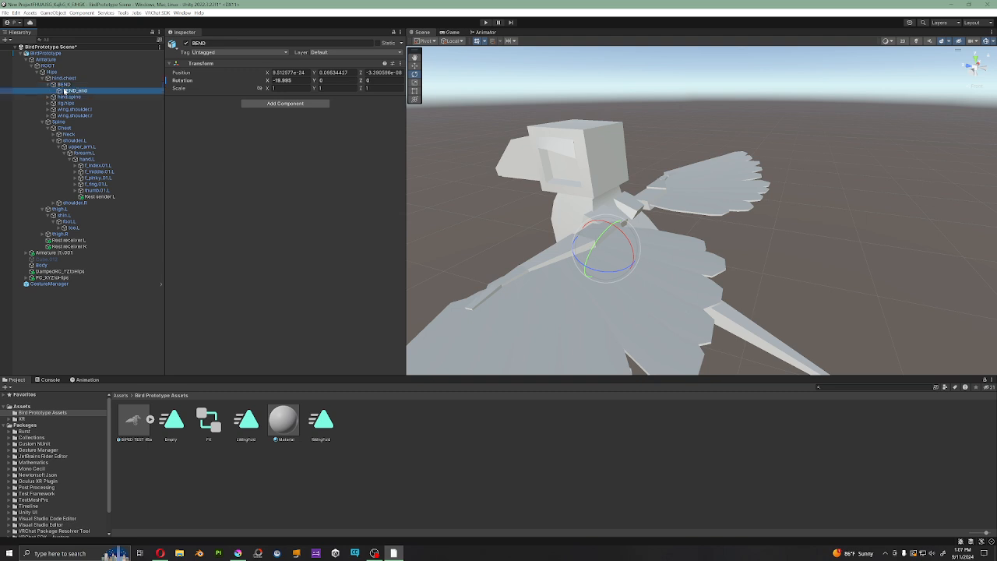
pyautogui.click(59, 85)
pyautogui.click(48, 85)
pyautogui.click(64, 78)
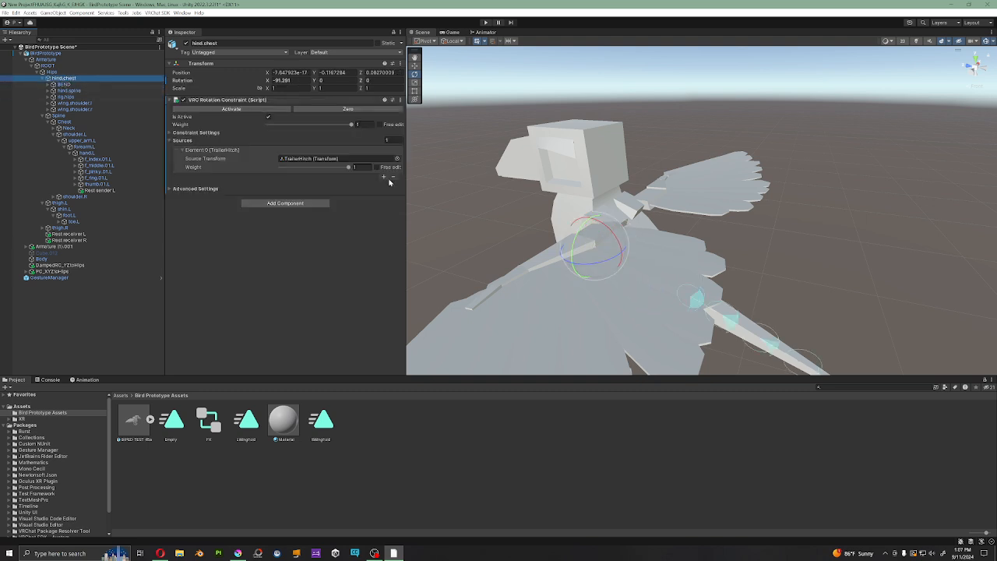
pyautogui.moveTo(774, 280); pyautogui.dragTo(751, 293, button='right')
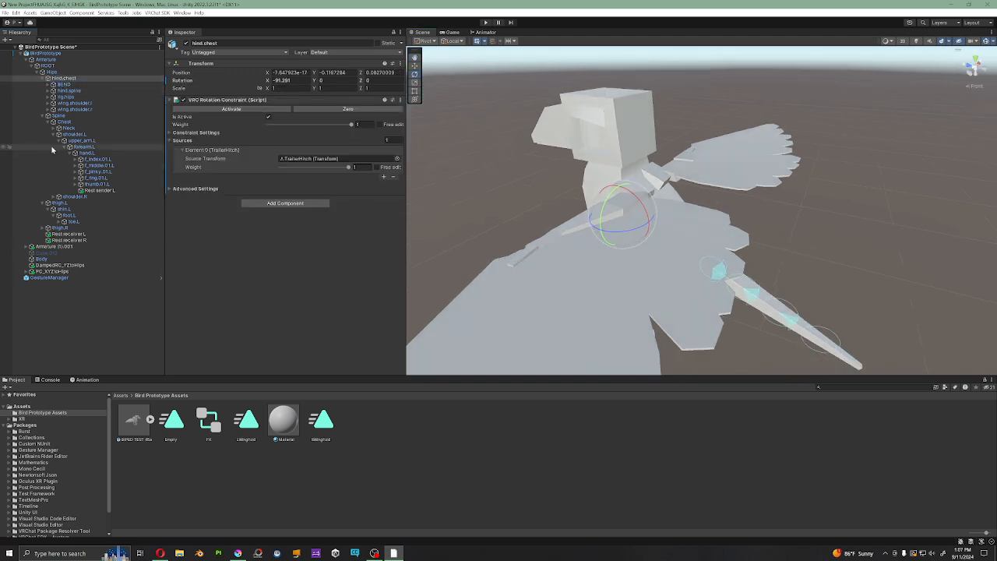
# Step: Review the rotation constraint on wing.shoulder.l, and expand Armature (1).001 with its rig.hips.001 and wing shoulder branches collapsed
pyautogui.click(74, 103)
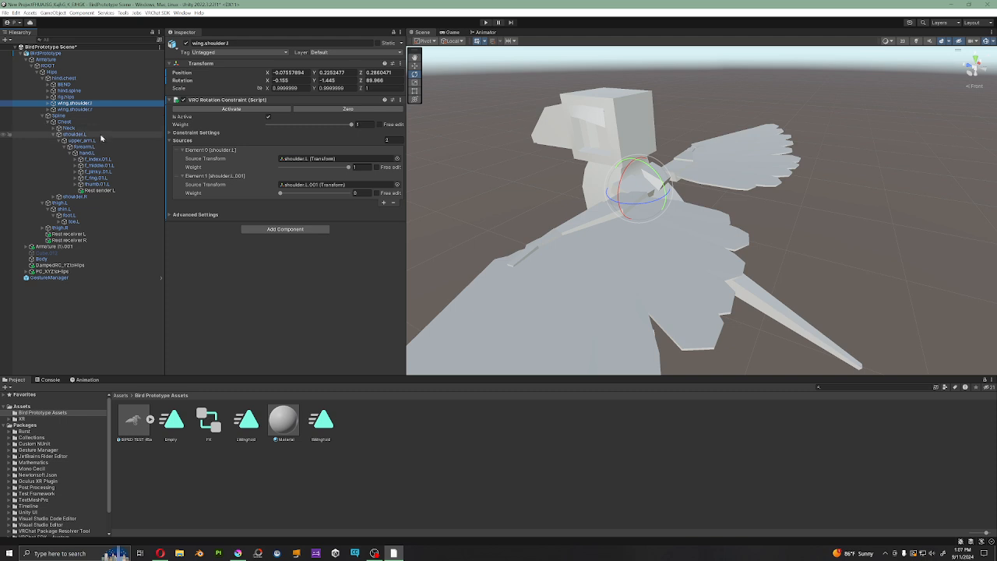
pyautogui.keyDown('alt'); pyautogui.click(29, 246); pyautogui.keyUp('alt')
pyautogui.click(47, 284)
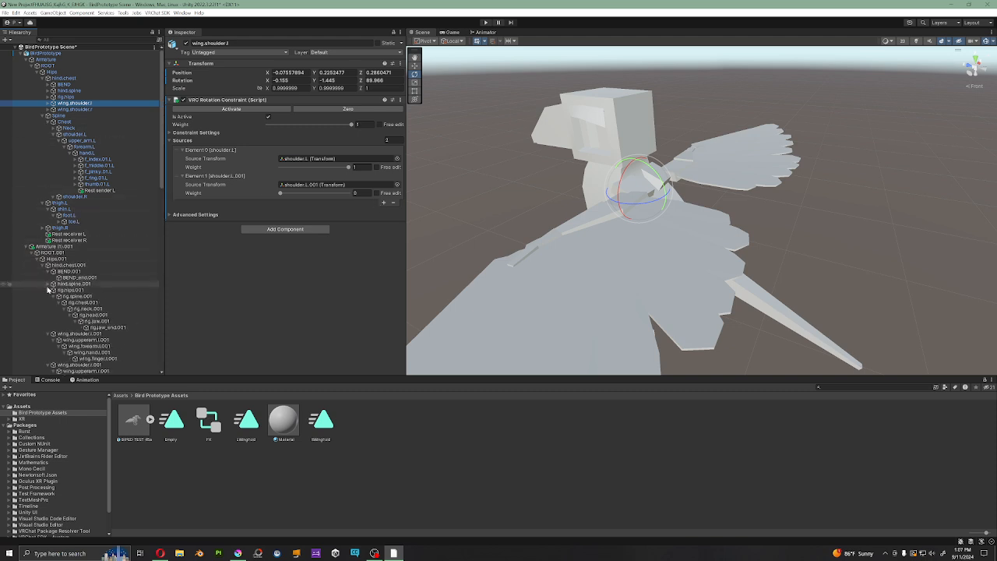
pyautogui.click(47, 289)
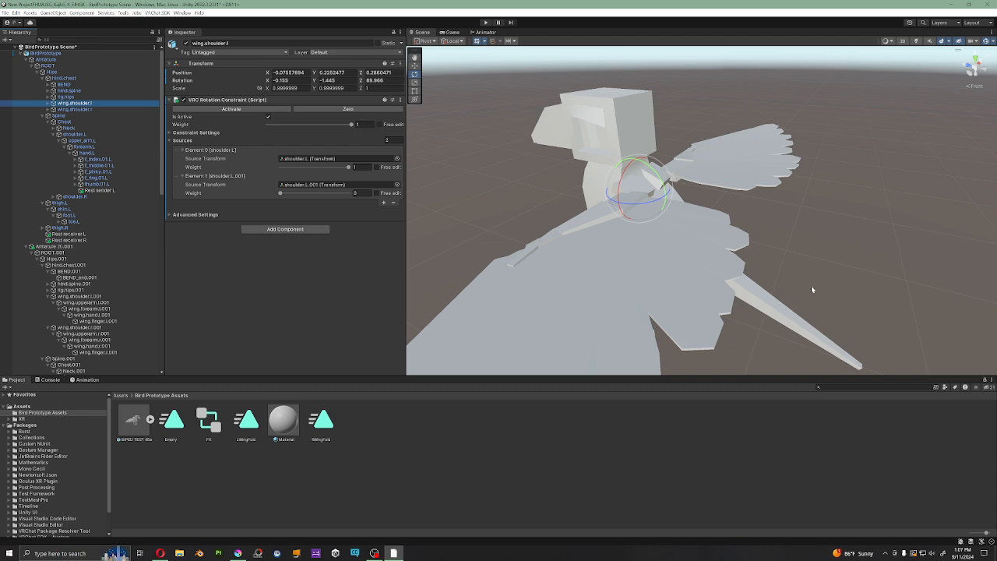
pyautogui.click(57, 298)
pyautogui.click(47, 296)
pyautogui.click(48, 302)
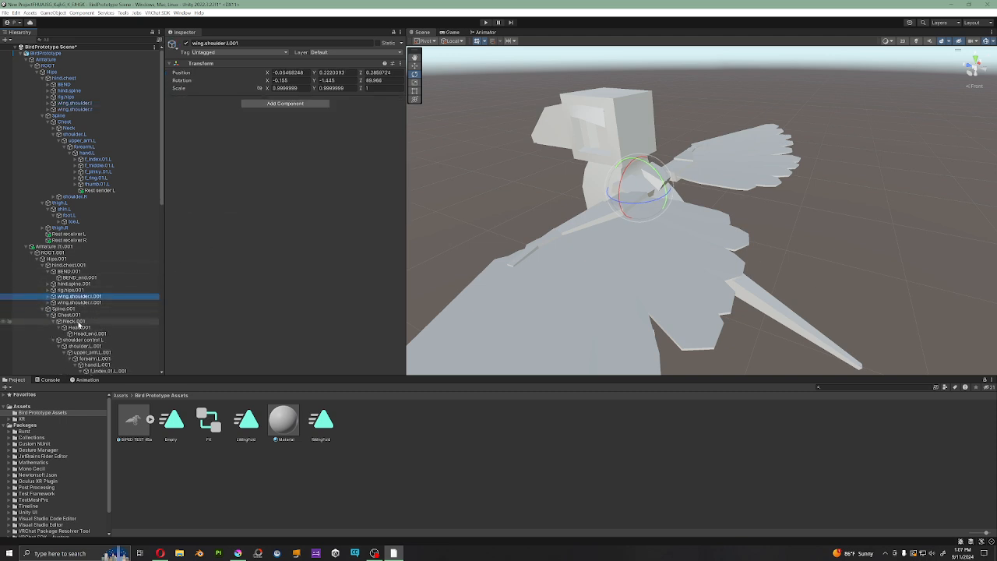
# Step: Inspect the rotation constraint on shoulder control L, and expand its DampedRC_YZtoHips source
pyautogui.click(84, 340)
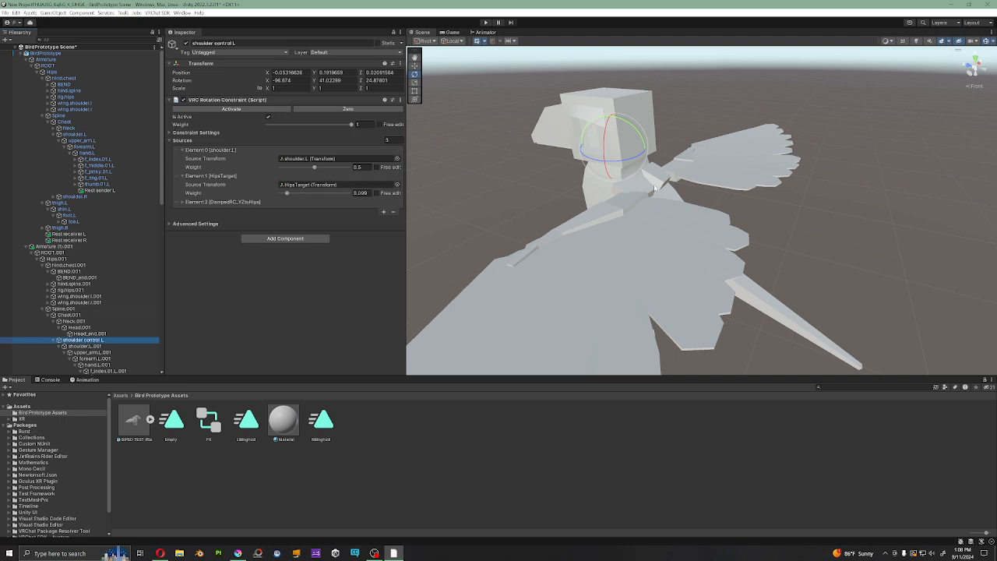
pyautogui.scroll(-3, 78, 352)
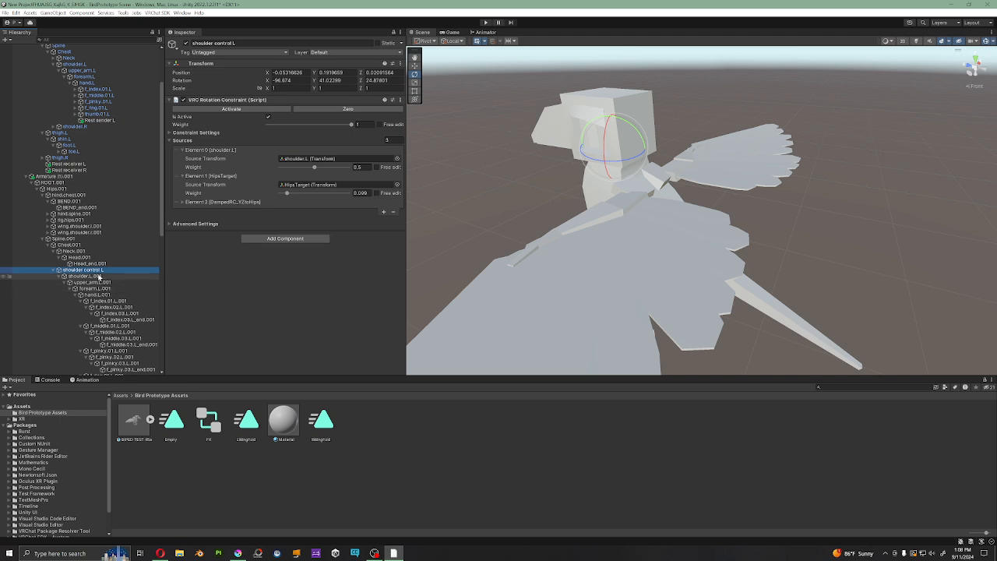
pyautogui.scroll(-2, 93, 276)
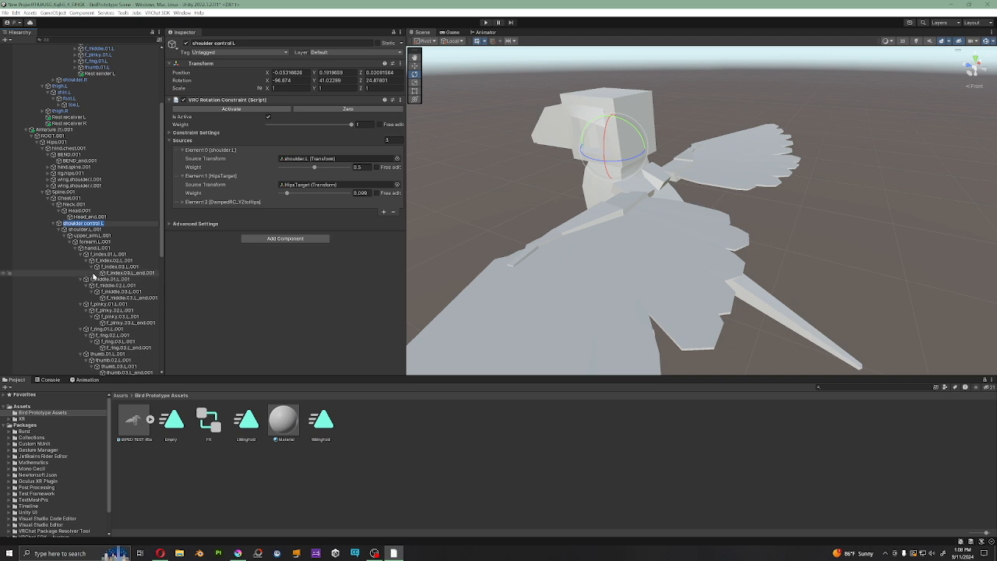
pyautogui.click(95, 261)
pyautogui.click(87, 218)
pyautogui.click(86, 223)
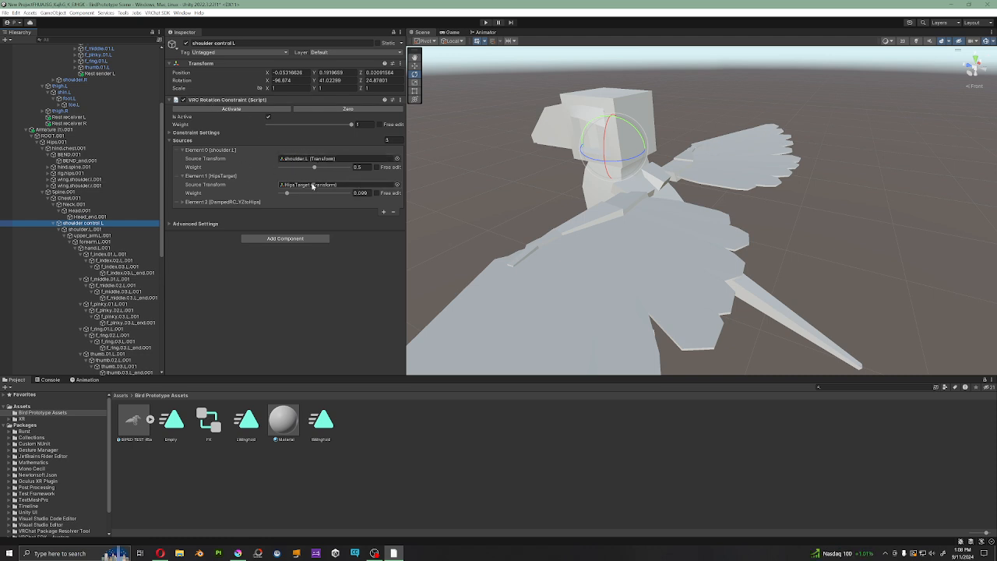
pyautogui.click(181, 202)
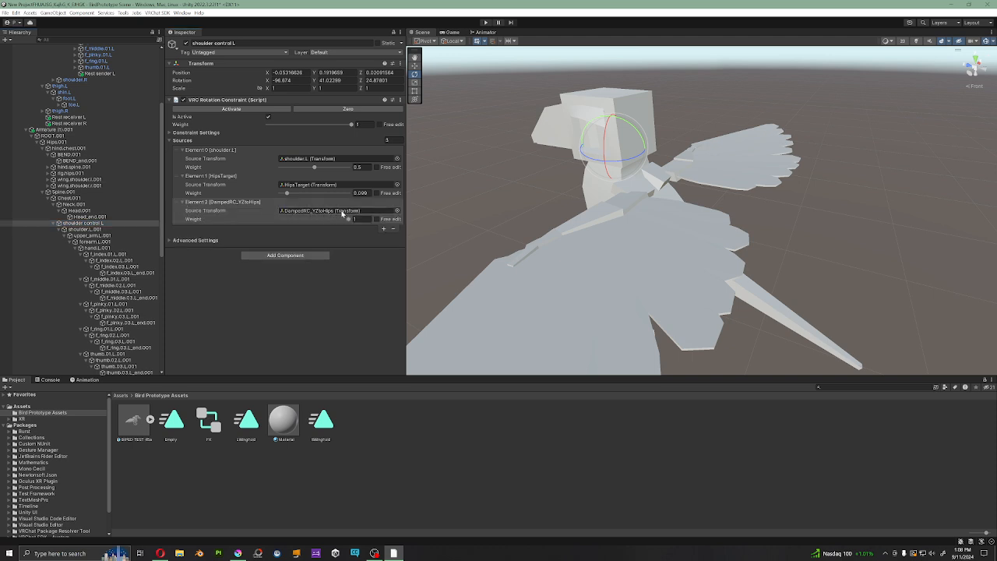
# Step: Compare the rotation constraints on hind.chest and rig.hips in the main armature, and check the hind.spine bone
pyautogui.scroll(5, 70, 155)
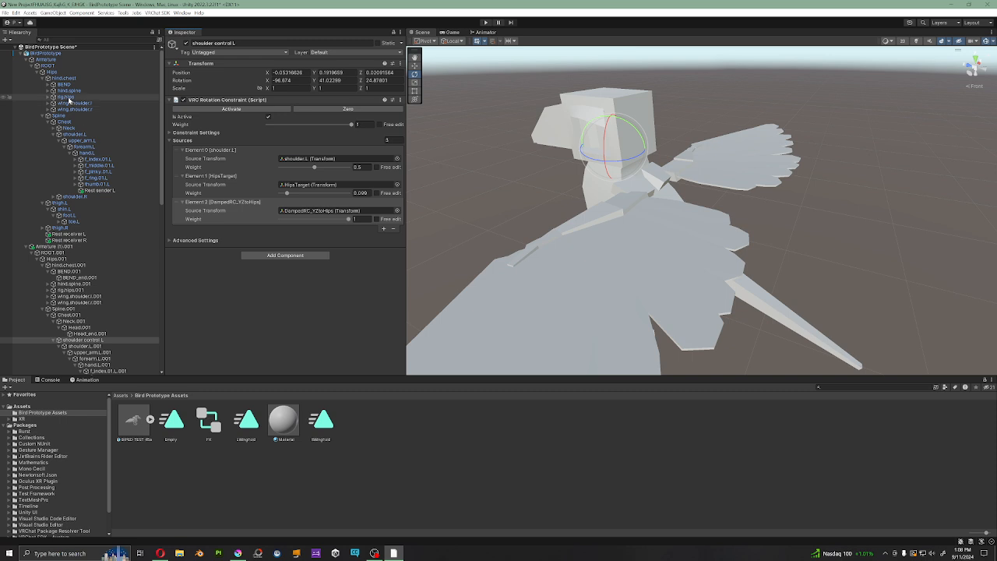
pyautogui.click(68, 97)
pyautogui.click(68, 79)
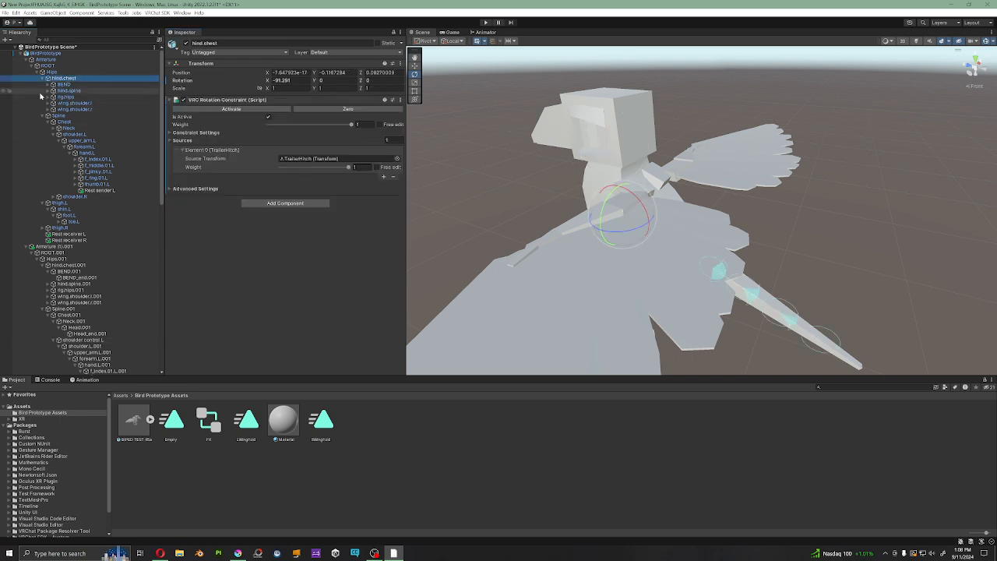
pyautogui.click(66, 98)
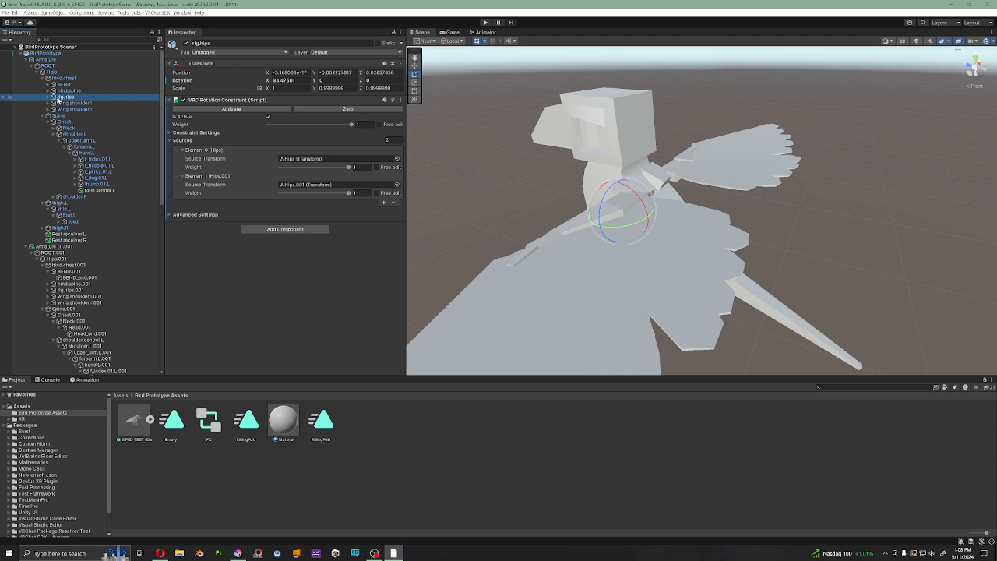
pyautogui.click(62, 92)
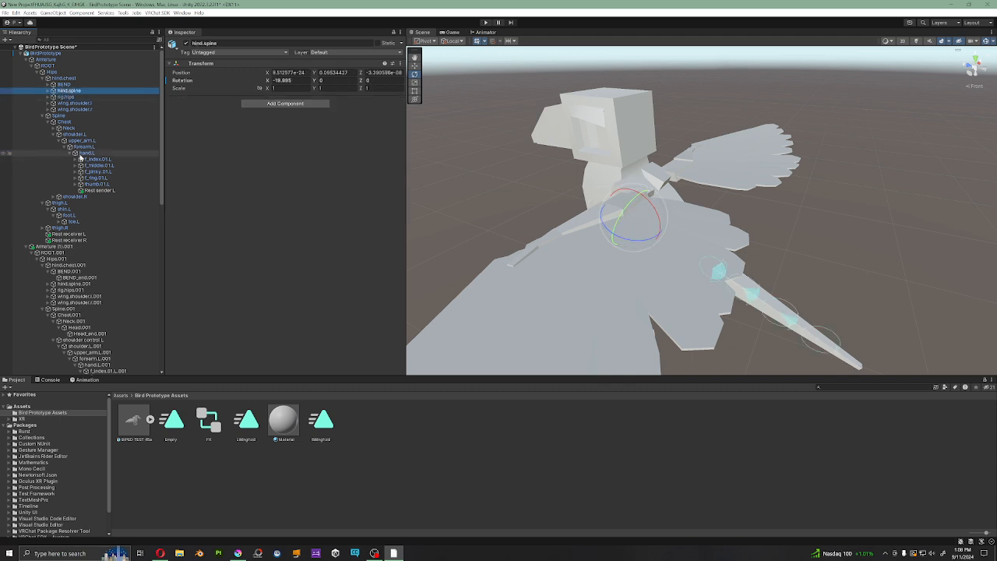
# Step: Compare the rotation constraint sources and weights of shoulder control L, DampedRC_YZtoHips and shoulder control R
pyautogui.scroll(-7, 78, 155)
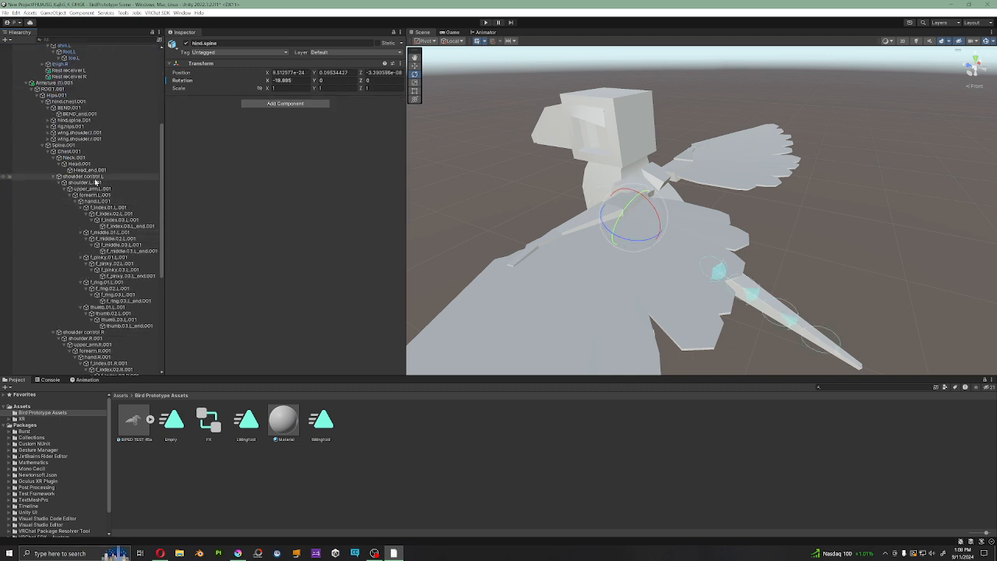
pyautogui.click(81, 177)
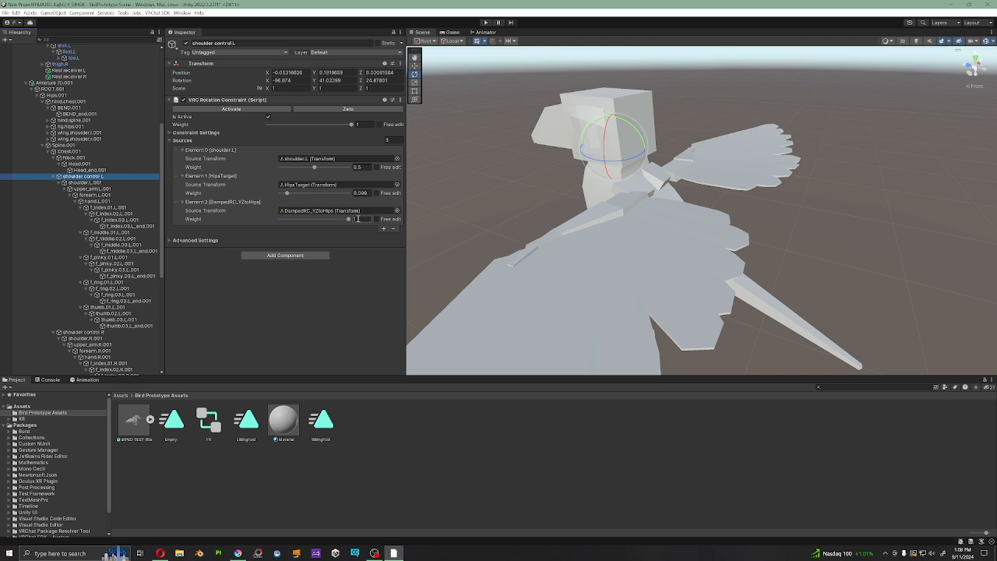
pyautogui.scroll(-10, 117, 295)
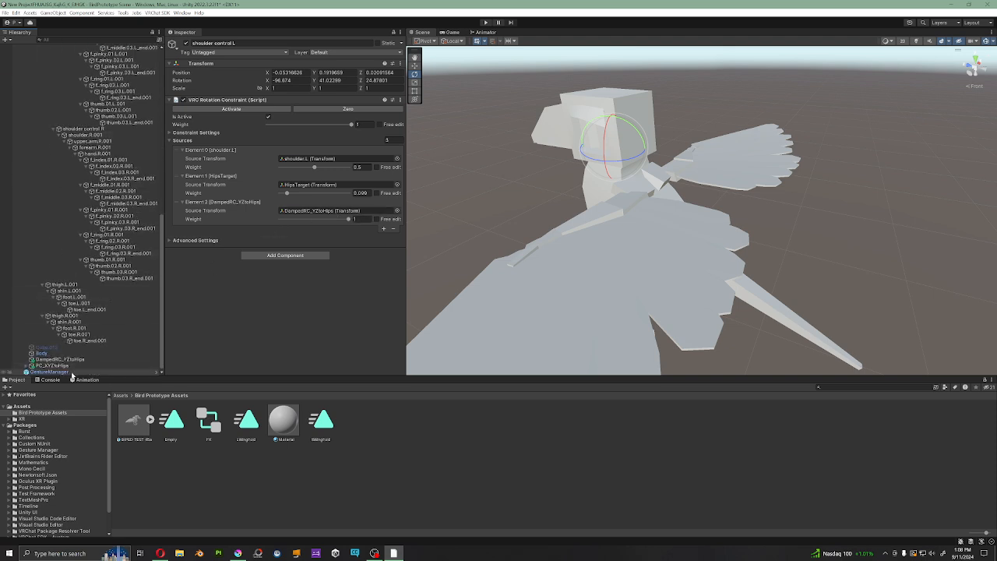
pyautogui.click(58, 366)
pyautogui.click(58, 359)
pyautogui.scroll(4, 90, 319)
pyautogui.scroll(2, 90, 319)
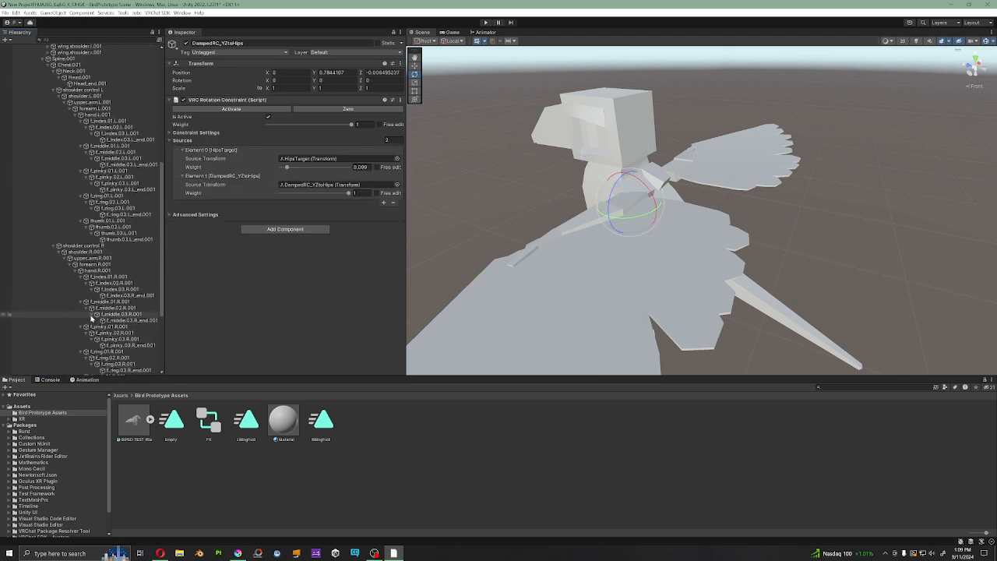
pyautogui.click(82, 245)
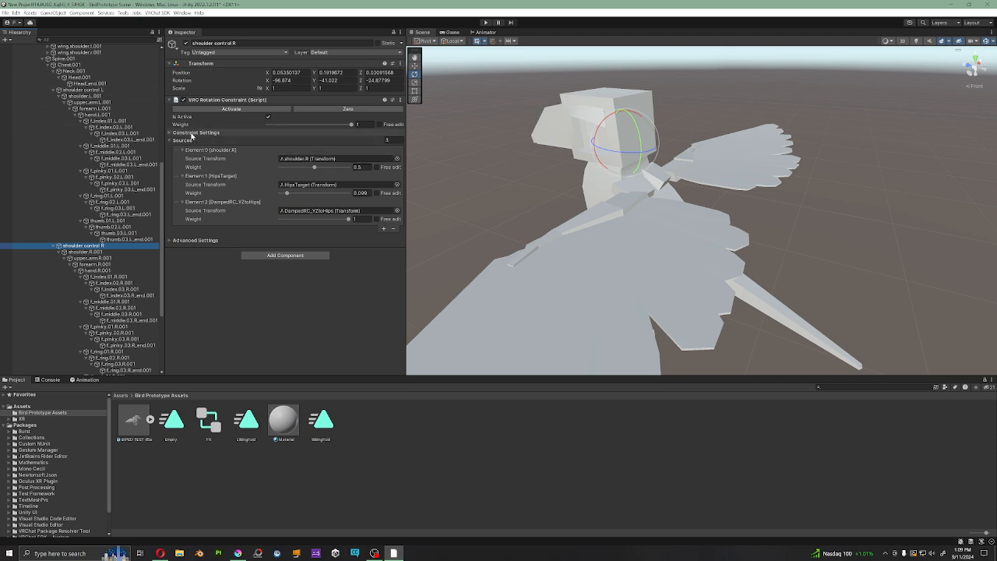
# Step: Go through the duplicate left arm chain from shoulder.L.001 down to the hand and index finger bones
pyautogui.click(85, 97)
pyautogui.click(91, 104)
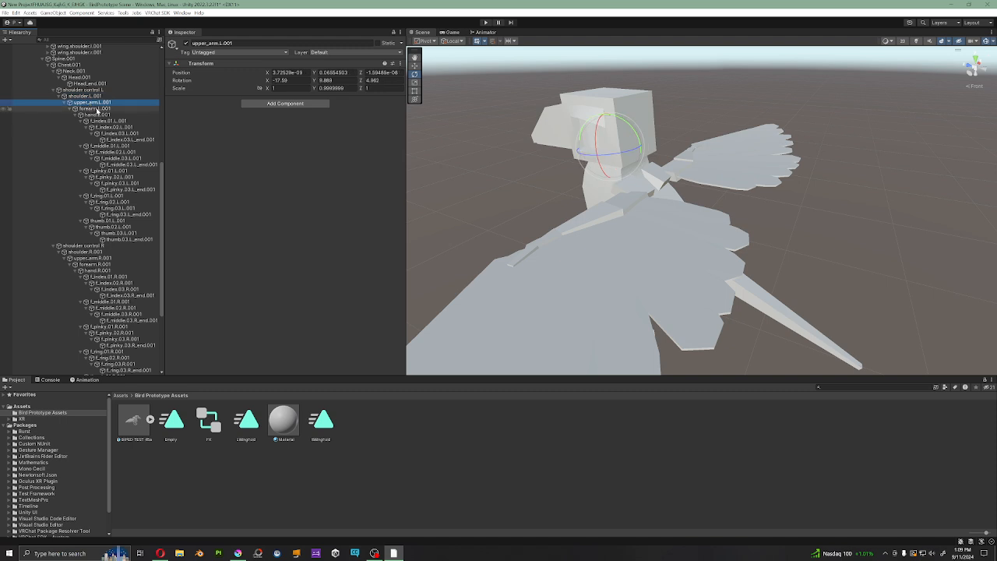
pyautogui.click(98, 110)
pyautogui.click(100, 116)
pyautogui.click(110, 129)
pyautogui.click(92, 104)
pyautogui.click(92, 97)
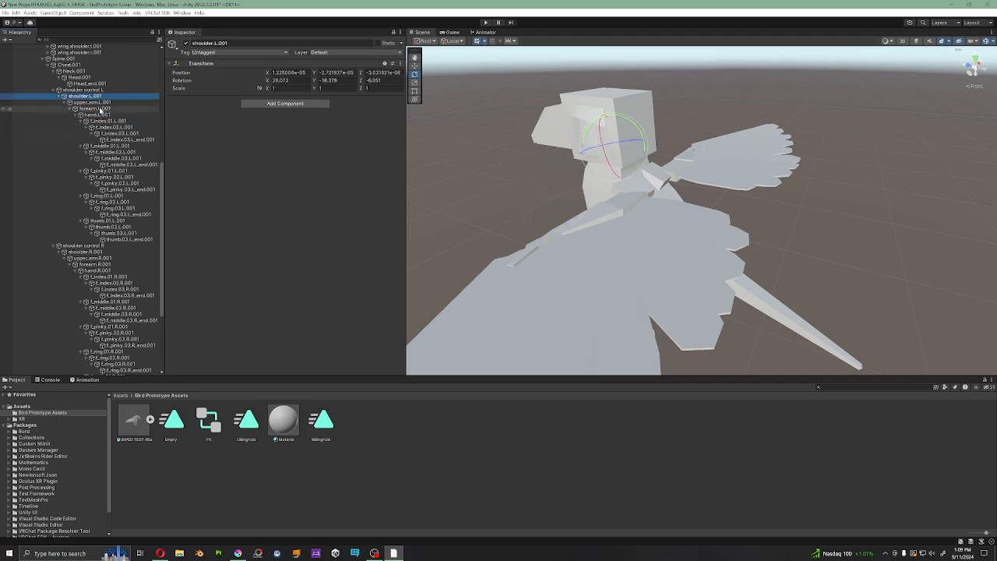
pyautogui.click(108, 122)
pyautogui.click(104, 104)
# Step: Collapse Armature (1).001 and review the shoulder.L and shoulder.L.001 source weights on wing.shoulder.l's rotation constraint
pyautogui.scroll(5, 98, 94)
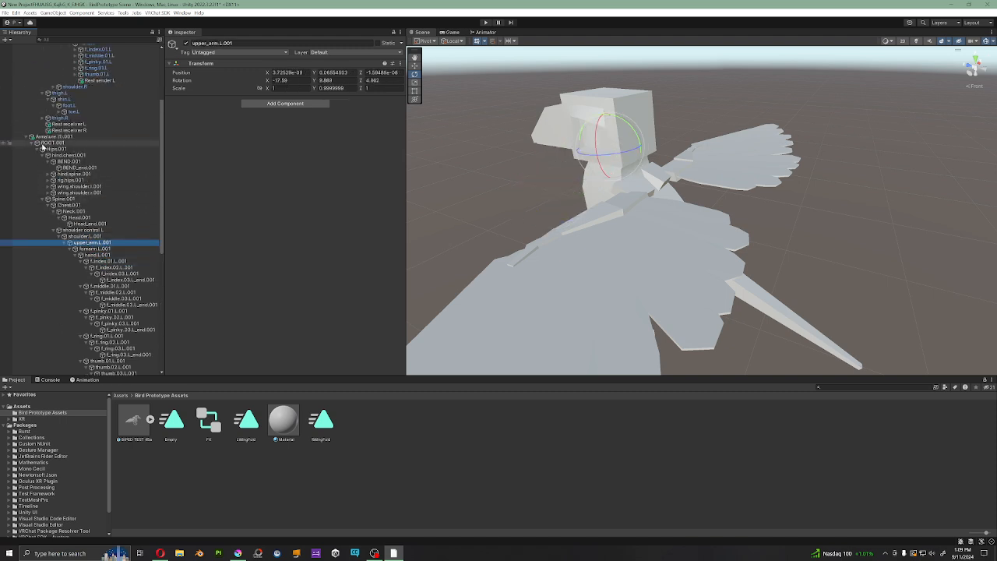
pyautogui.click(26, 137)
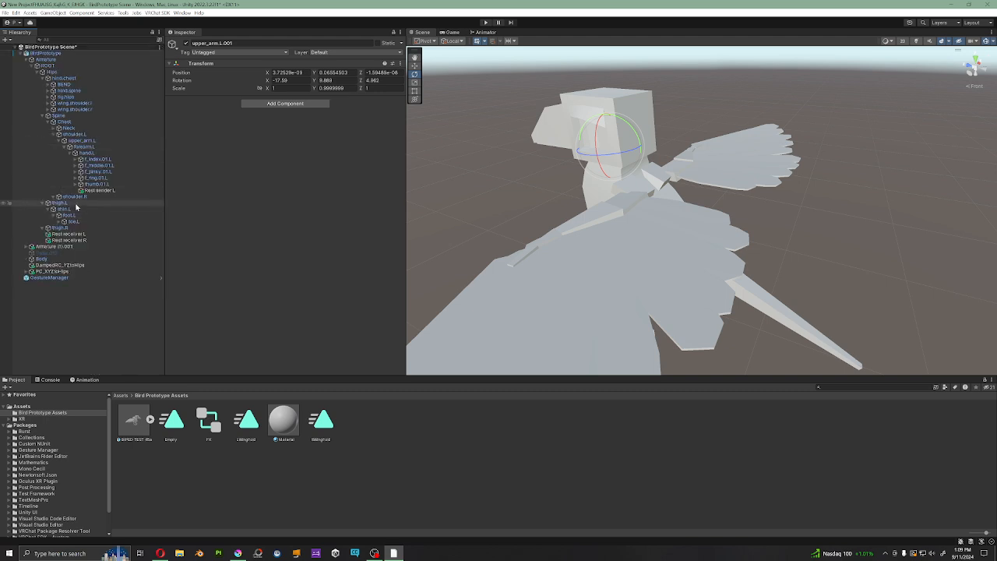
pyautogui.click(71, 104)
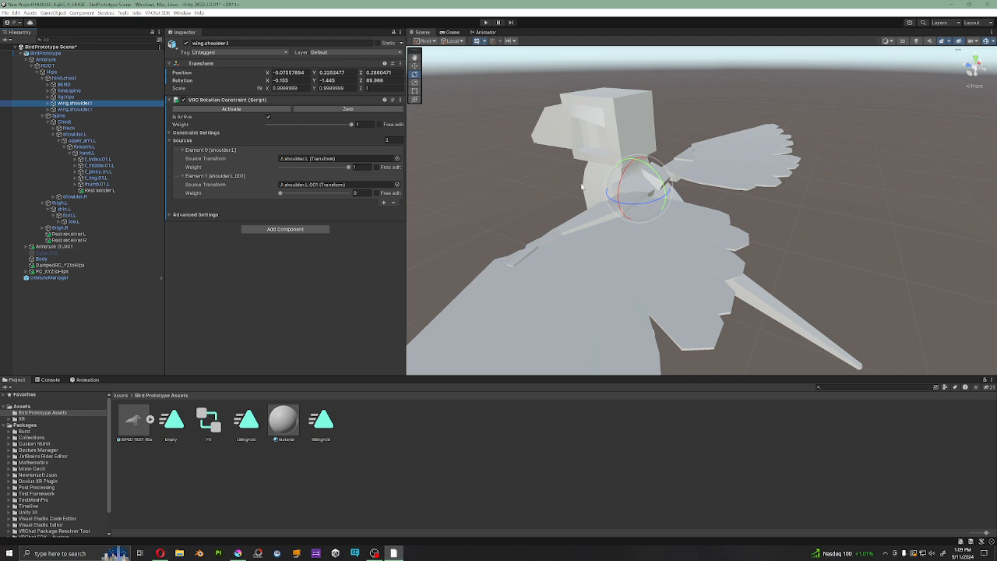
# Step: Examine the bird from above, with the scene view framed on wing.shoulder.l
pyautogui.moveTo(582, 187); pyautogui.dragTo(660, 242, button='right')
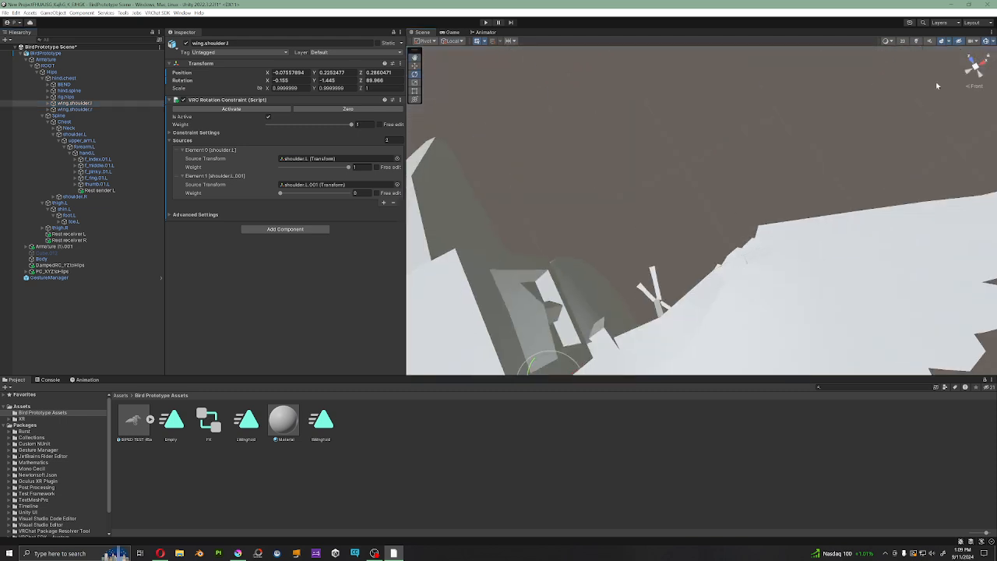
pyautogui.click(978, 80)
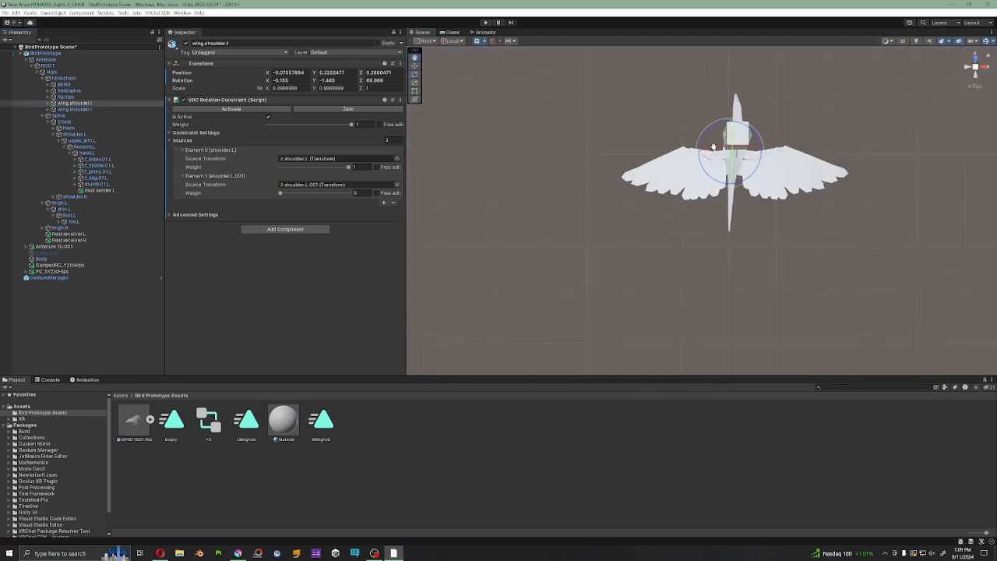
pyautogui.moveTo(713, 147); pyautogui.dragTo(694, 177, button='middle')
pyautogui.click(981, 86)
pyautogui.scroll(6, 725, 185)
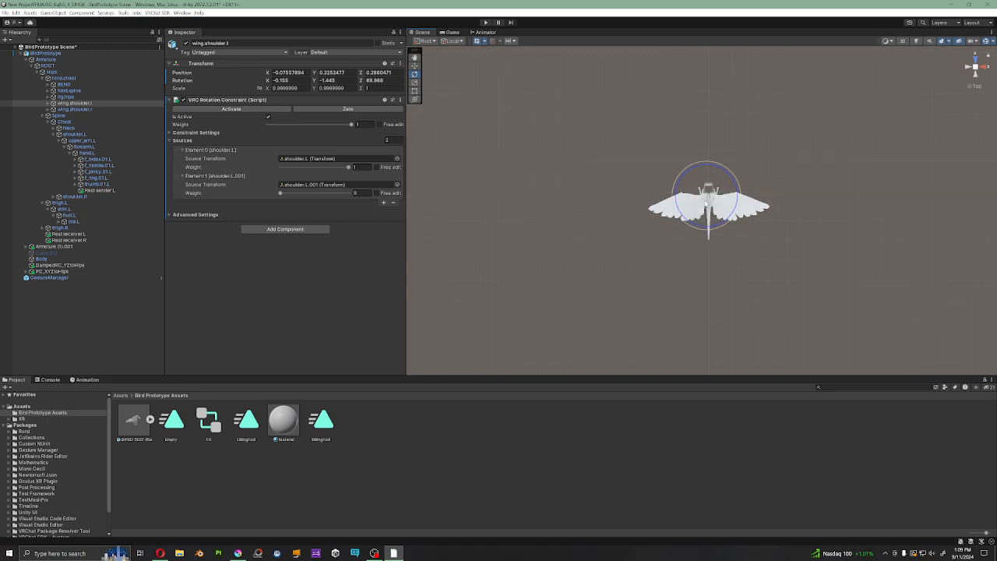
pyautogui.doubleClick(81, 103)
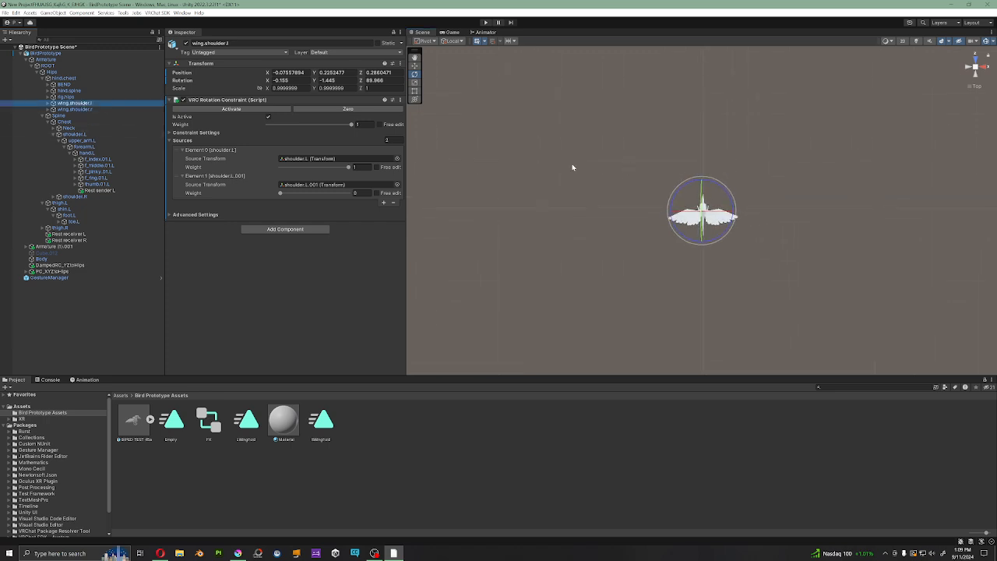
pyautogui.doubleClick(76, 106)
pyautogui.scroll(-1, 720, 226)
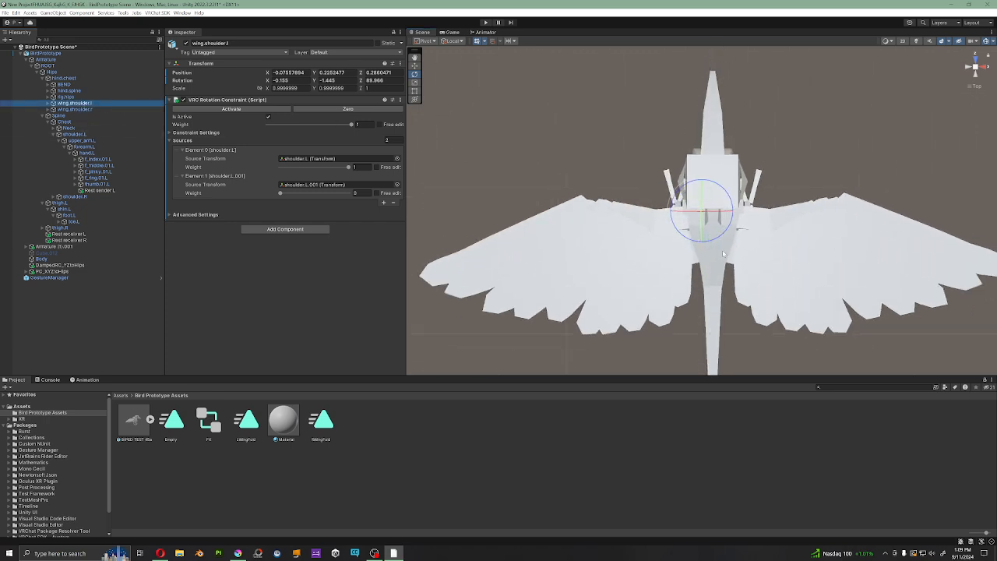
pyautogui.moveTo(725, 249); pyautogui.dragTo(823, 226, button='middle')
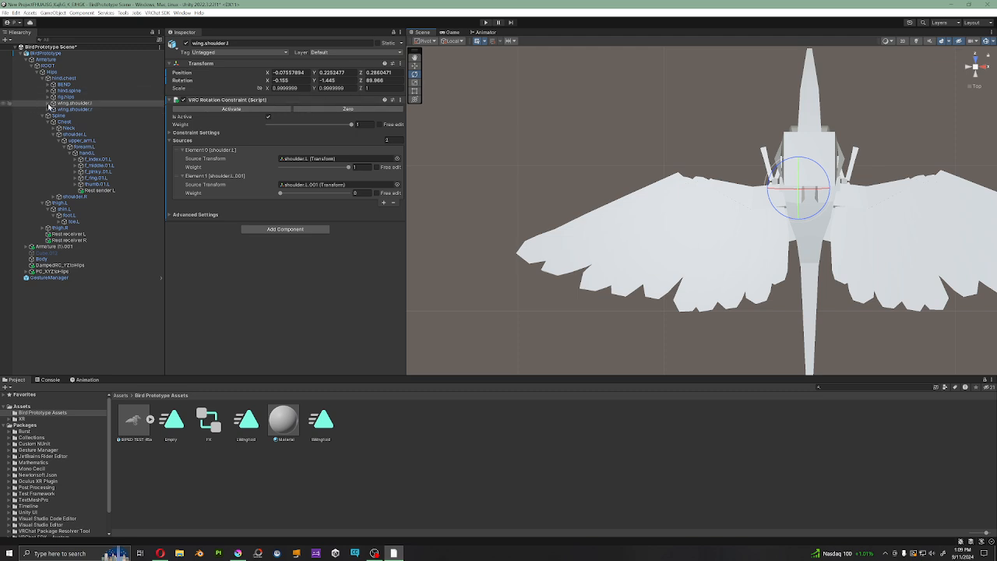
# Step: Expand wing.shoulder.l and collapse its feather bones L aux 1.003 through L aux 7.003 under wing.upperarm.l and wing.forearm.l
pyautogui.keyDown('alt'); pyautogui.click(52, 104); pyautogui.keyUp('alt')
pyautogui.click(62, 116)
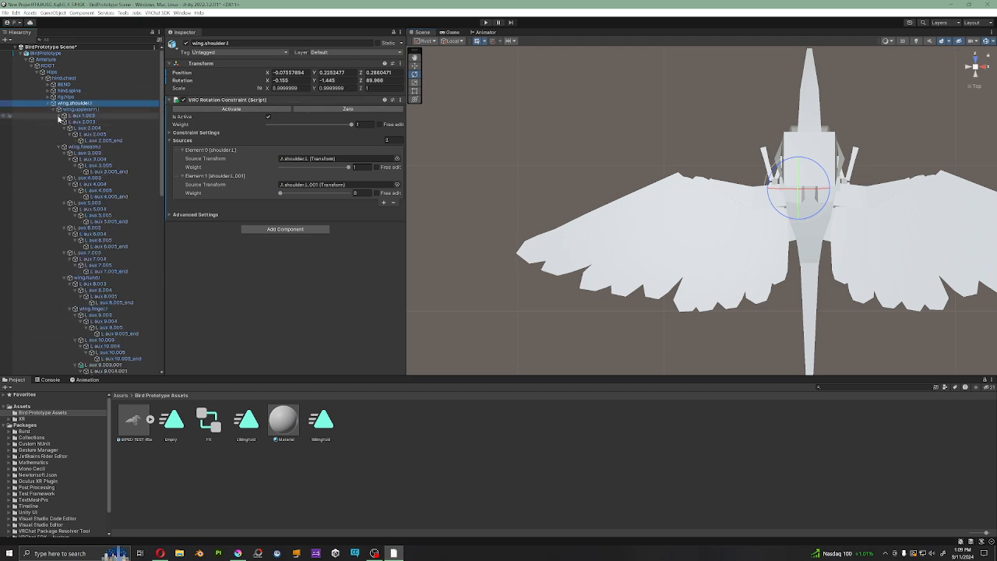
pyautogui.click(62, 123)
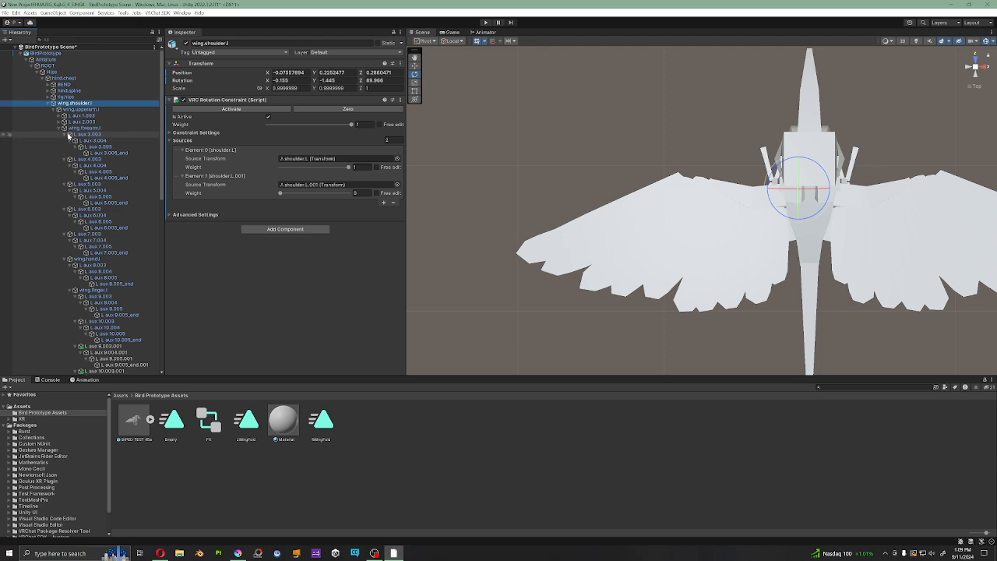
pyautogui.click(65, 134)
pyautogui.doubleClick(66, 143)
pyautogui.click(64, 141)
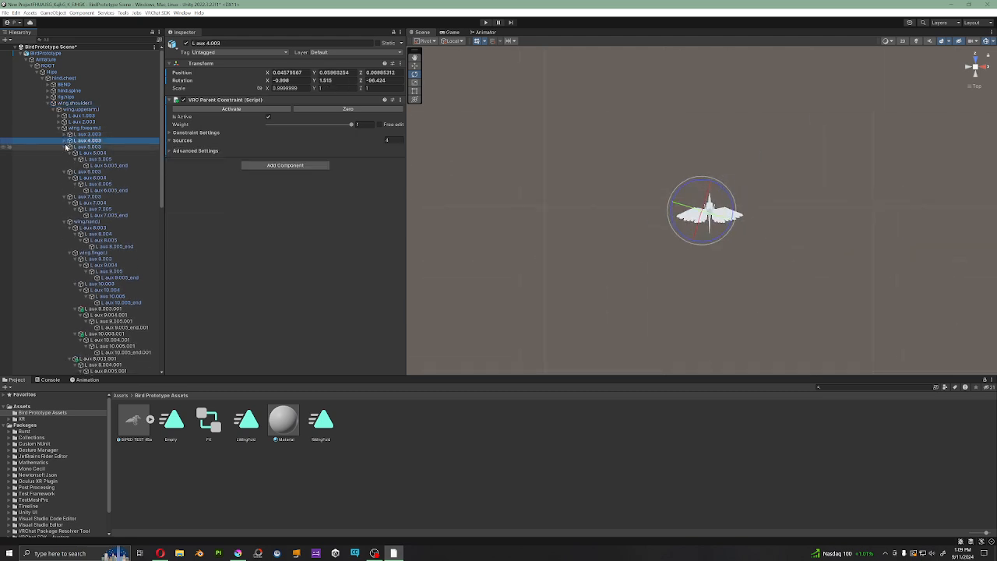
pyautogui.click(65, 148)
pyautogui.click(64, 153)
pyautogui.click(67, 160)
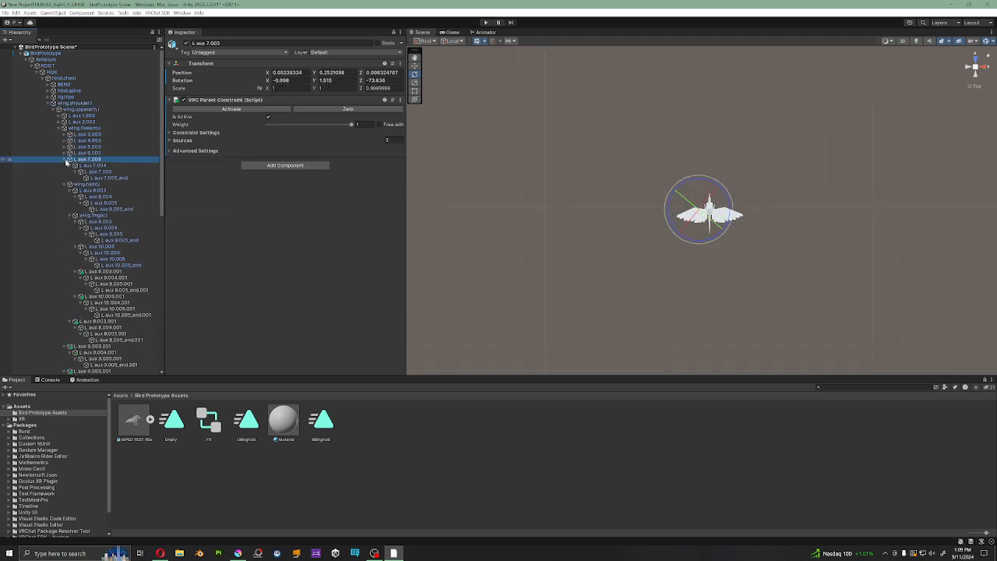
pyautogui.click(65, 160)
pyautogui.click(67, 167)
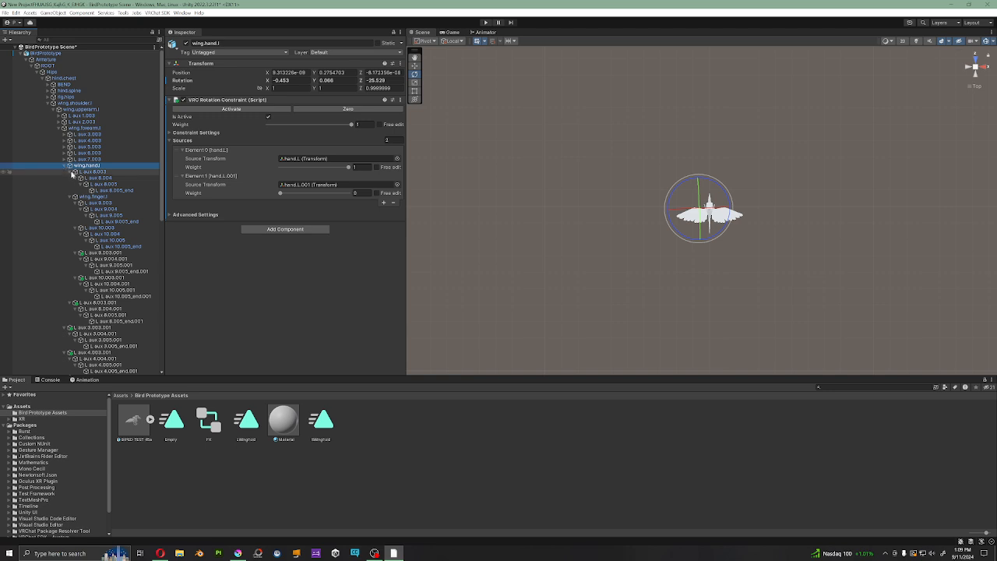
# Step: Collapse the L aux 8, 9 and 10 feather bones under wing.hand.l and wing.finger.l, including their .001 copies
pyautogui.click(71, 172)
pyautogui.click(75, 184)
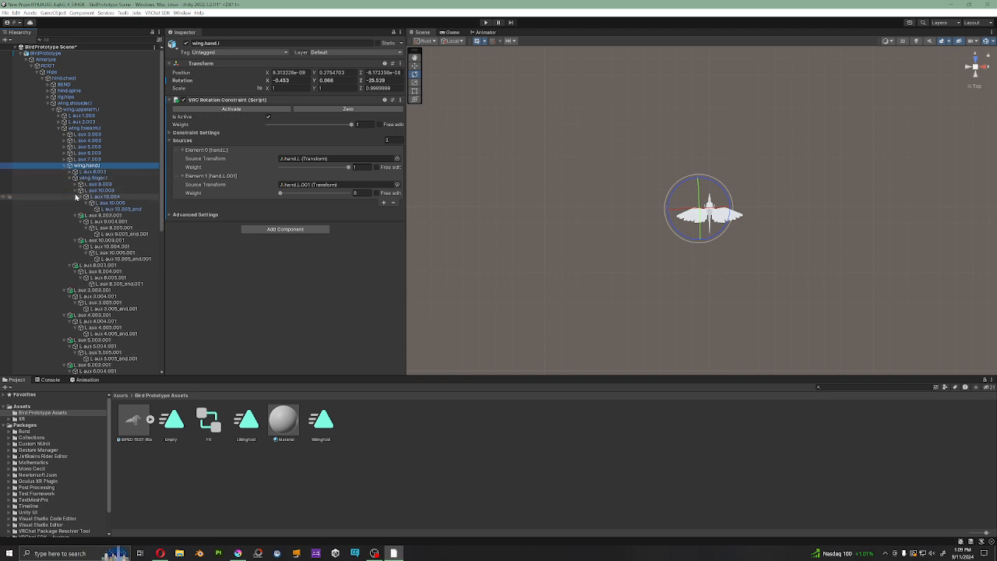
pyautogui.click(76, 191)
pyautogui.click(77, 198)
pyautogui.click(78, 204)
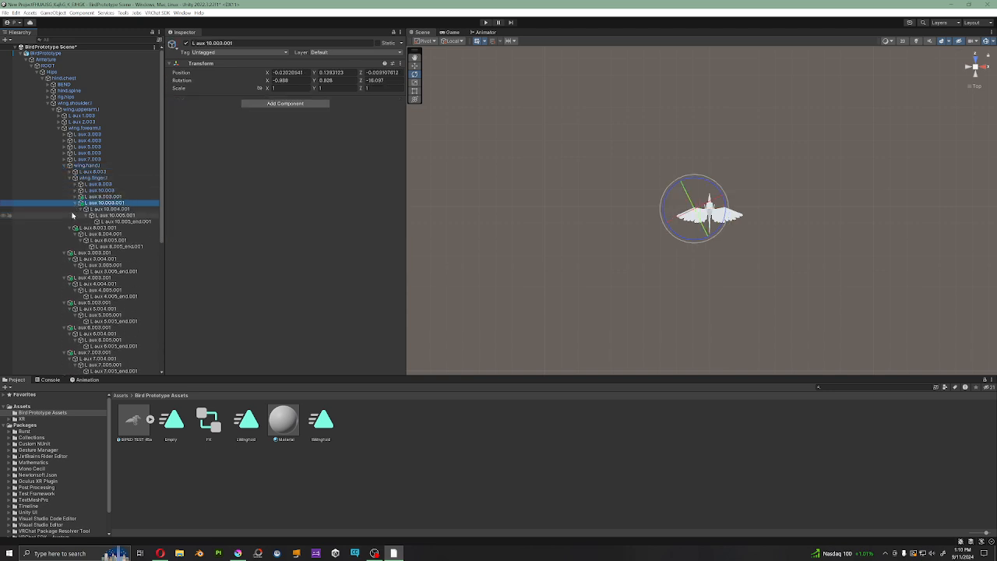
pyautogui.click(75, 204)
pyautogui.click(74, 209)
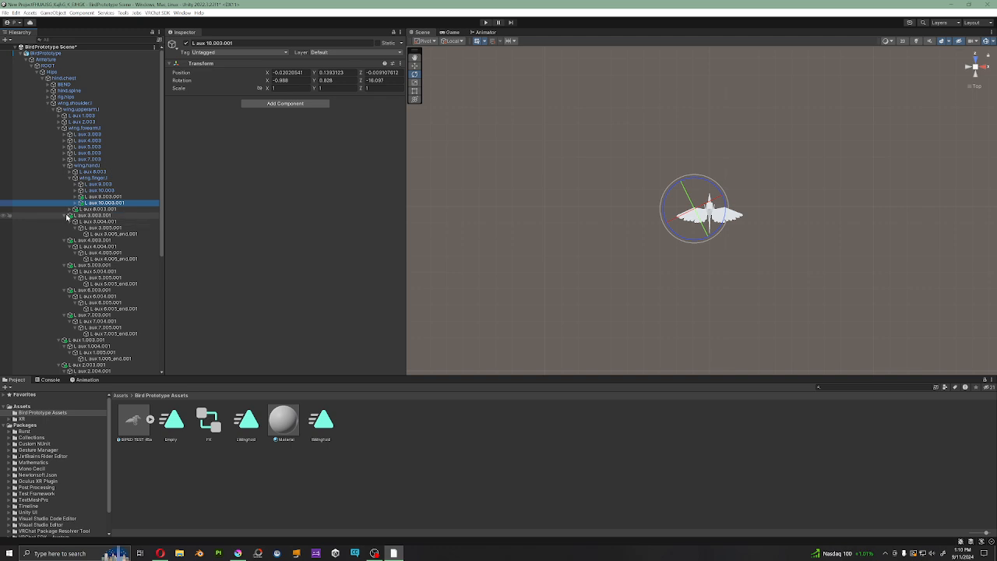
# Step: Collapse the duplicate feather bones L aux 3.003.001 through 7.003.001, plus L aux 1.003.001 and L aux 2.003.001
pyautogui.click(71, 216)
pyautogui.click(65, 216)
pyautogui.click(66, 222)
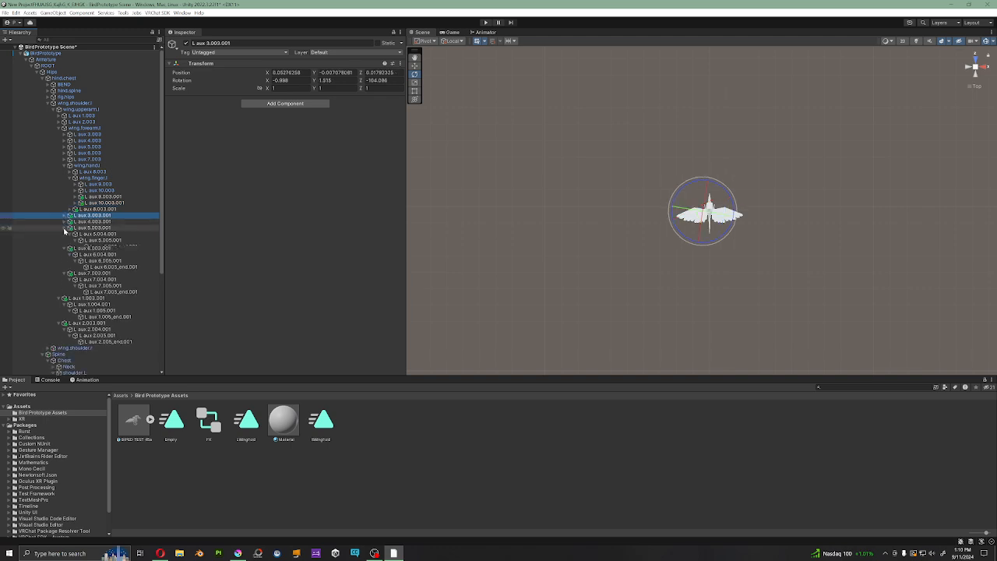
pyautogui.click(66, 228)
pyautogui.click(65, 235)
pyautogui.click(66, 241)
pyautogui.click(60, 247)
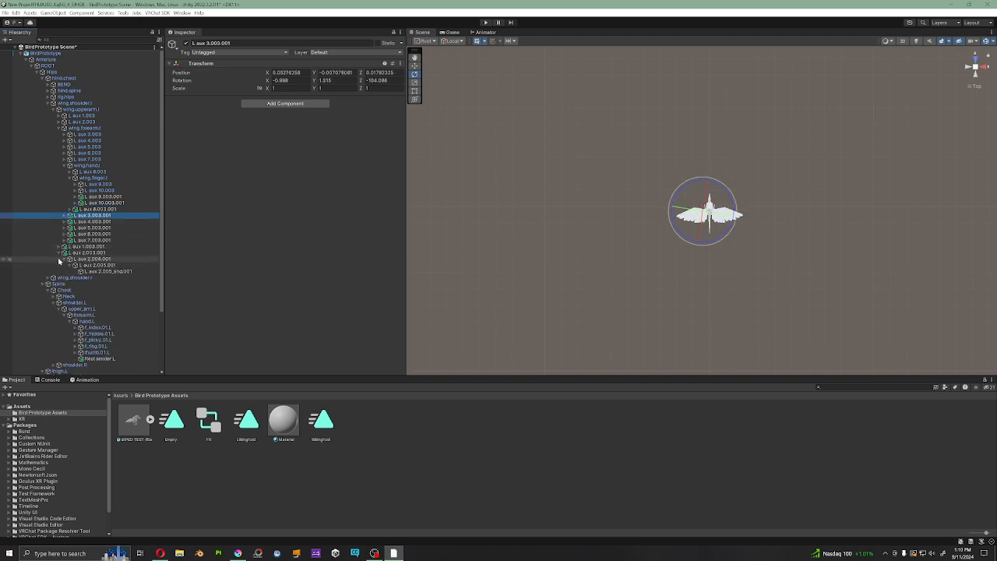
pyautogui.click(60, 253)
# Step: Review the left wing's rotation constraints from wing.shoulder.l through the upper arm, forearm and hand to wing.finger.l
pyautogui.click(81, 103)
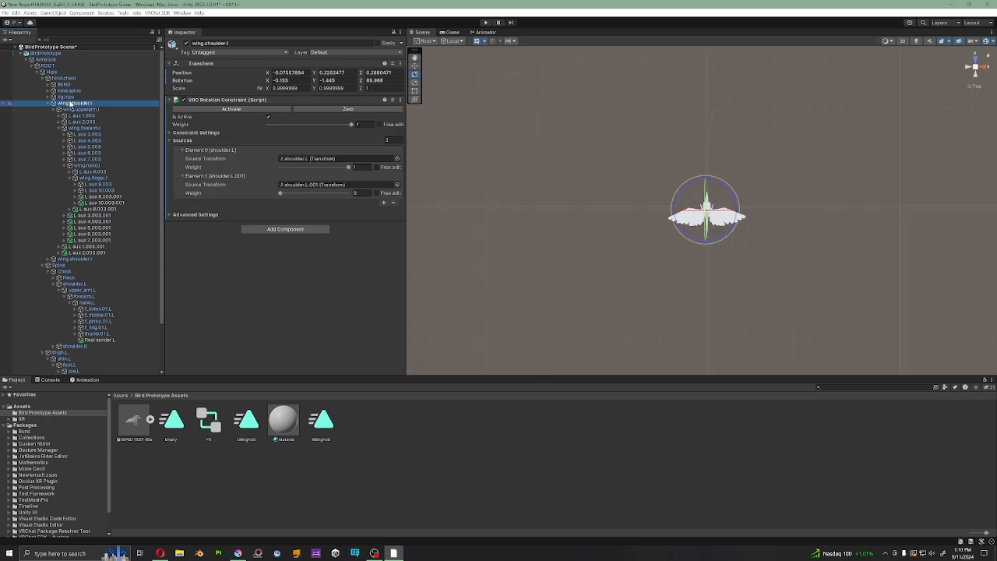
pyautogui.press('f')
pyautogui.scroll(-4, 576, 184)
pyautogui.moveTo(754, 209); pyautogui.dragTo(831, 183, button='middle')
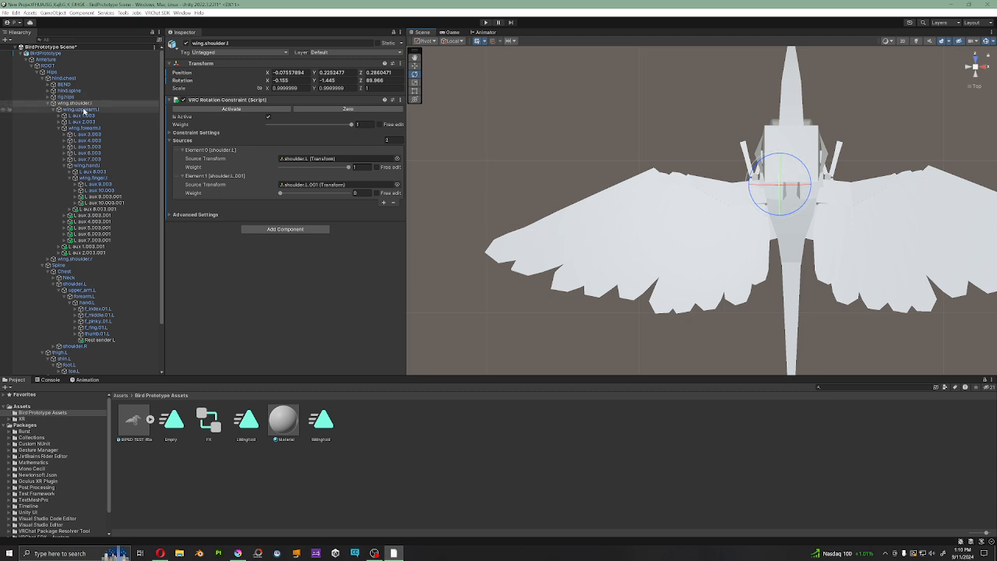
pyautogui.click(84, 109)
pyautogui.click(85, 128)
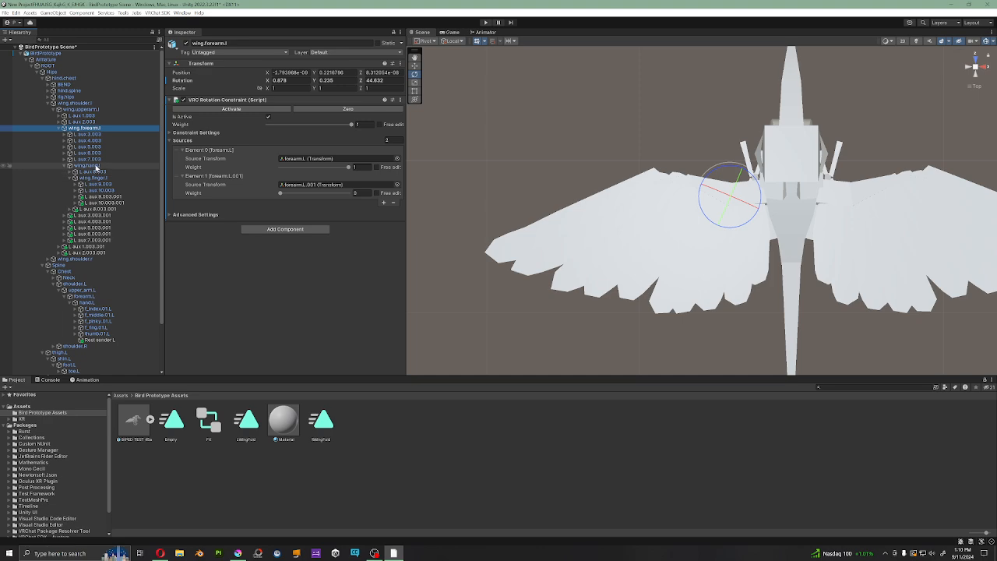
pyautogui.click(93, 166)
pyautogui.click(100, 180)
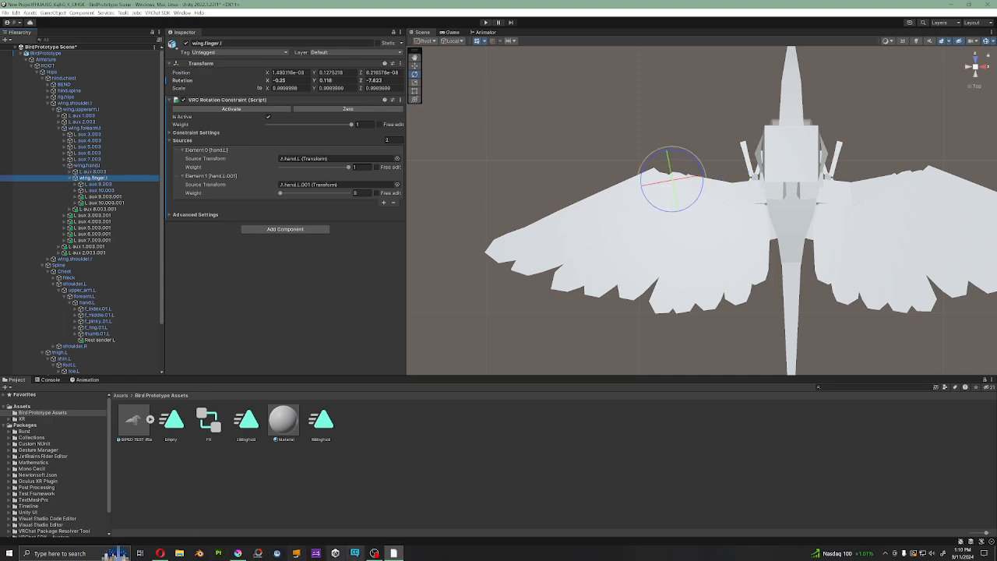
# Step: Switch to Krita and draw blue jointed bone chains through the human arm and wing sketches
pyautogui.click(243, 554)
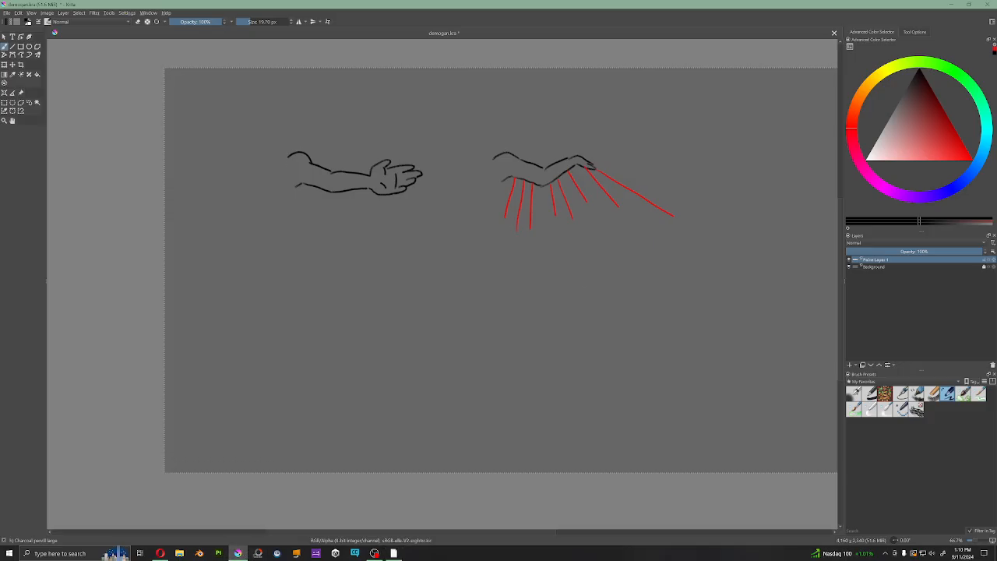
pyautogui.moveTo(499, 281); pyautogui.dragTo(489, 296, button='middle')
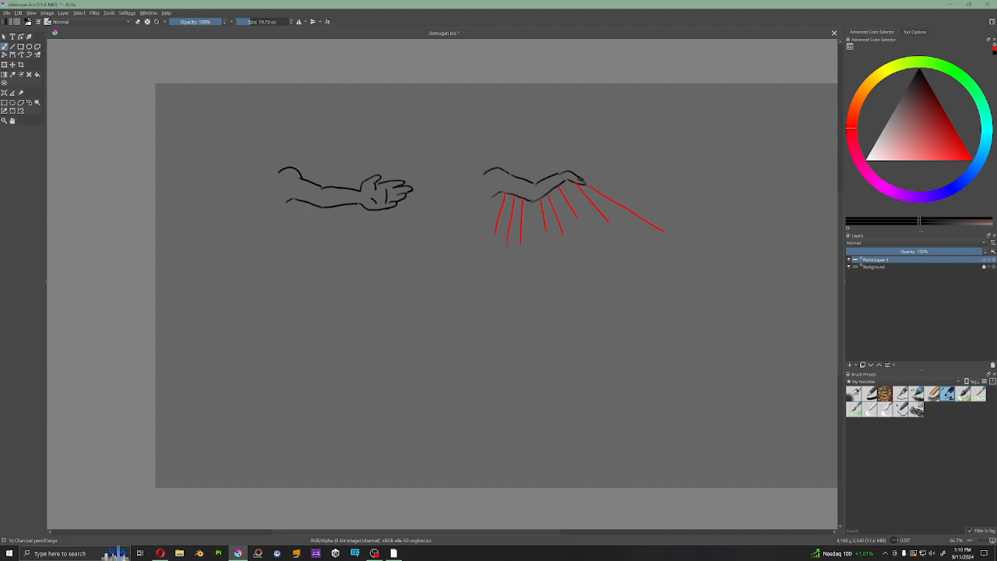
pyautogui.click(981, 172)
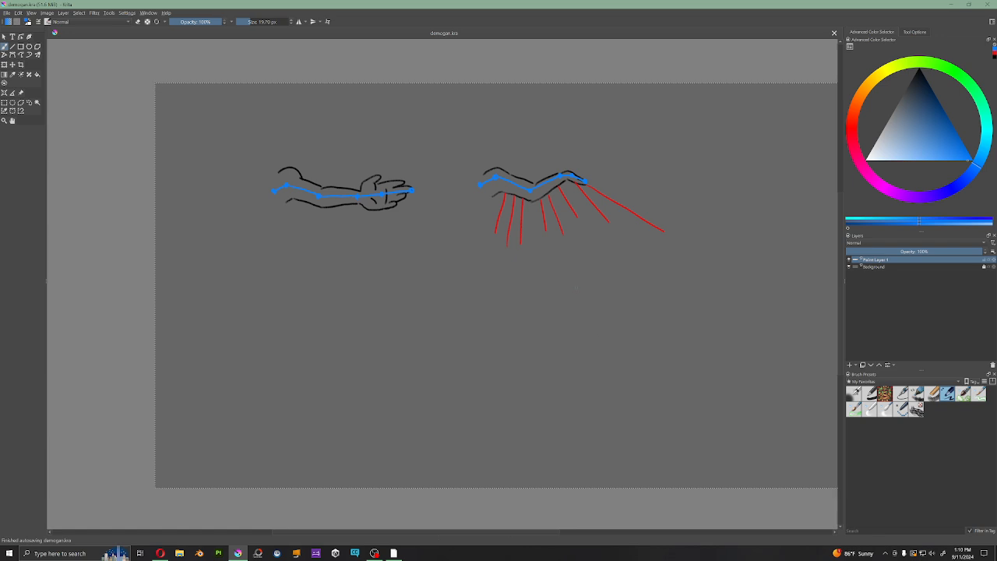
pyautogui.click(851, 135)
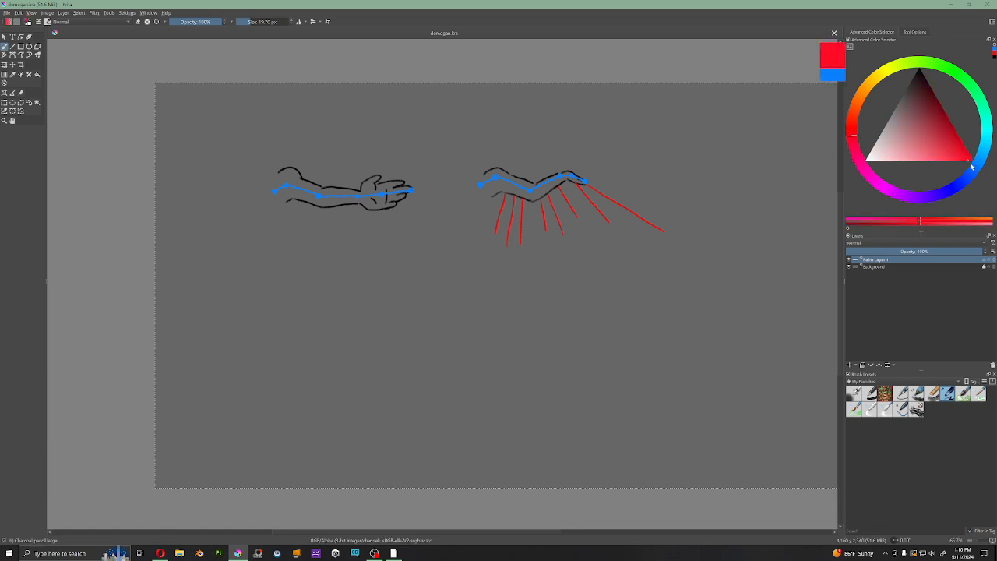
pyautogui.moveTo(502, 170); pyautogui.dragTo(580, 177)
pyautogui.hotkey('ctrl', 'z')
# Step: Outline the wing sketch in yellow-orange, adding its upper edge, scalloped lower feather edge and long tip feathers
pyautogui.moveTo(856, 110); pyautogui.dragTo(862, 97)
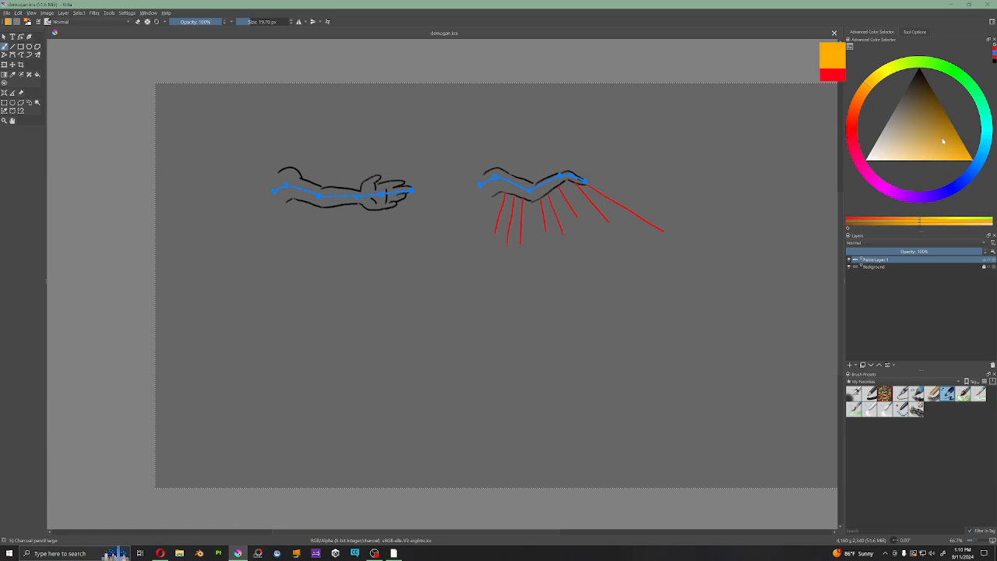
pyautogui.moveTo(509, 168); pyautogui.dragTo(571, 168)
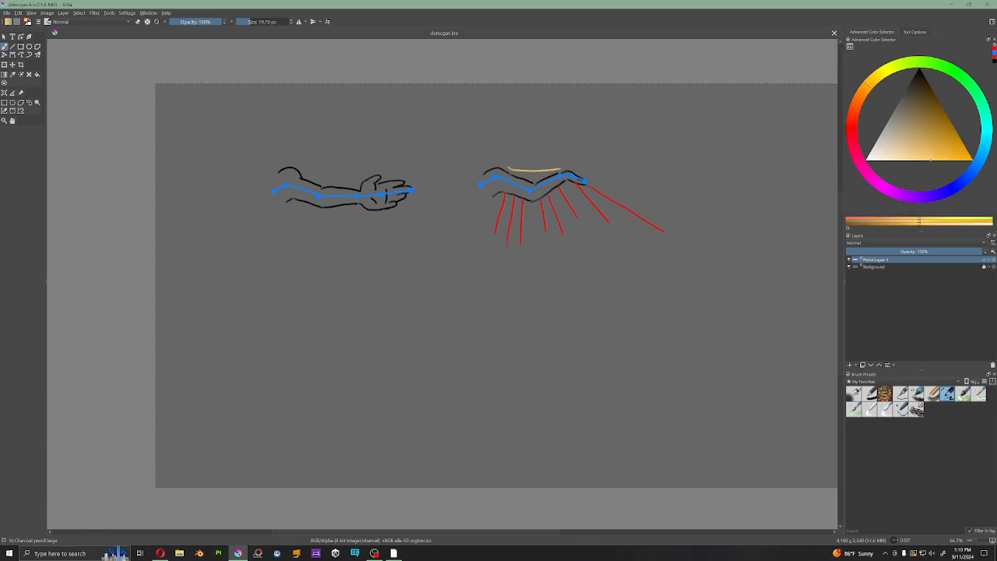
pyautogui.moveTo(480, 228)
pyautogui.mouseDown()
pyautogui.moveTo(492, 241)
pyautogui.moveTo(571, 246)
pyautogui.moveTo(679, 250)
pyautogui.moveTo(701, 235)
pyautogui.mouseUp()
pyautogui.hotkey('ctrl', 'z')
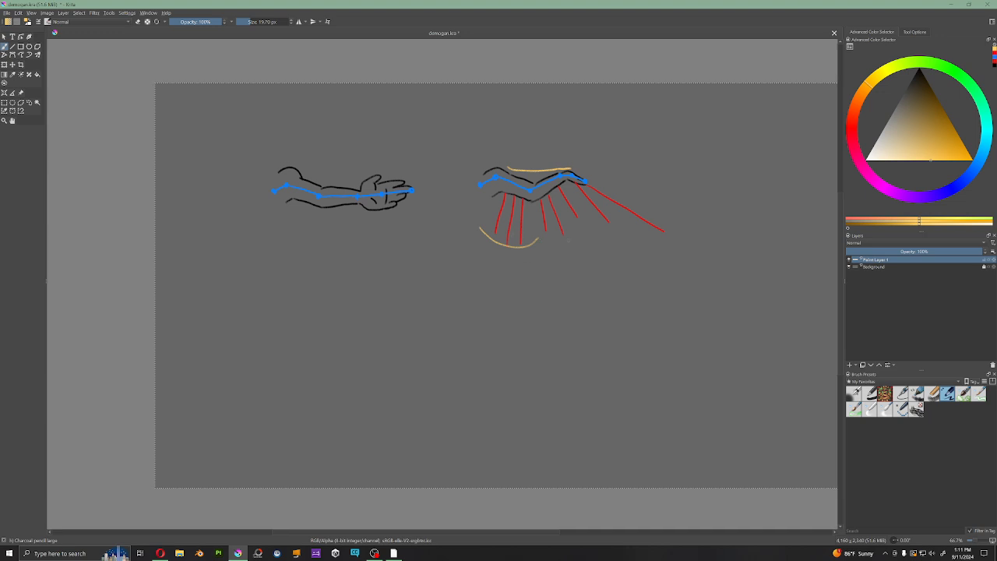
pyautogui.moveTo(546, 240)
pyautogui.mouseDown()
pyautogui.moveTo(680, 251)
pyautogui.moveTo(675, 226)
pyautogui.moveTo(603, 186)
pyautogui.mouseUp()
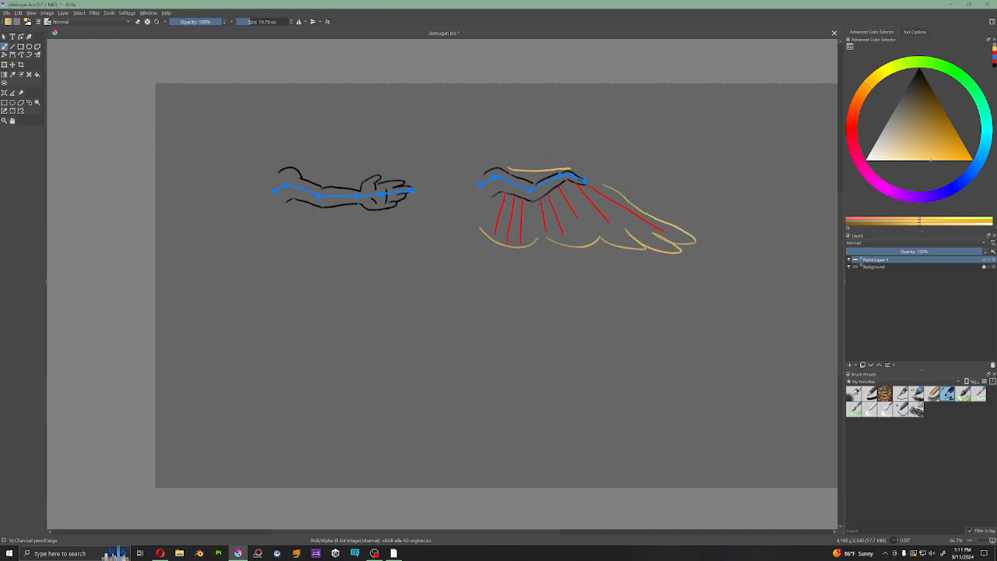
pyautogui.moveTo(356, 246); pyautogui.dragTo(412, 210)
pyautogui.hotkey('ctrl', 'z')
pyautogui.hotkey('ctrl', 'z')
pyautogui.hotkey('ctrl', 'z')
pyautogui.moveTo(304, 184); pyautogui.dragTo(372, 176)
pyautogui.hotkey('ctrl', 'z')
pyautogui.moveTo(545, 180); pyautogui.dragTo(547, 183, button='middle')
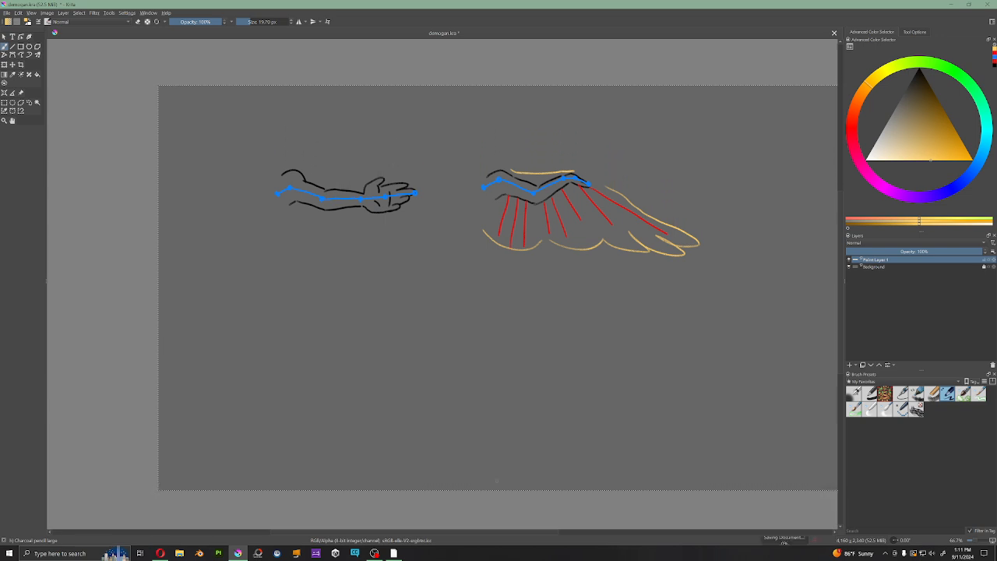
# Step: Switch back to Unity and review the constraints of wing.shoulder.l, wing.upperarm.l, wing.forearm.l and wing.hand.l
pyautogui.click(374, 554)
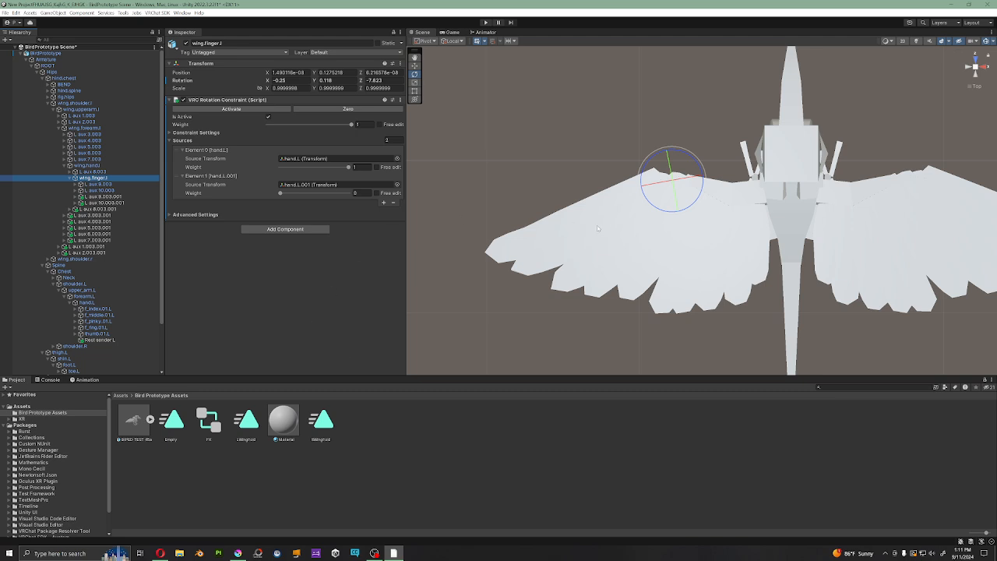
pyautogui.scroll(-3, 597, 225)
pyautogui.click(117, 103)
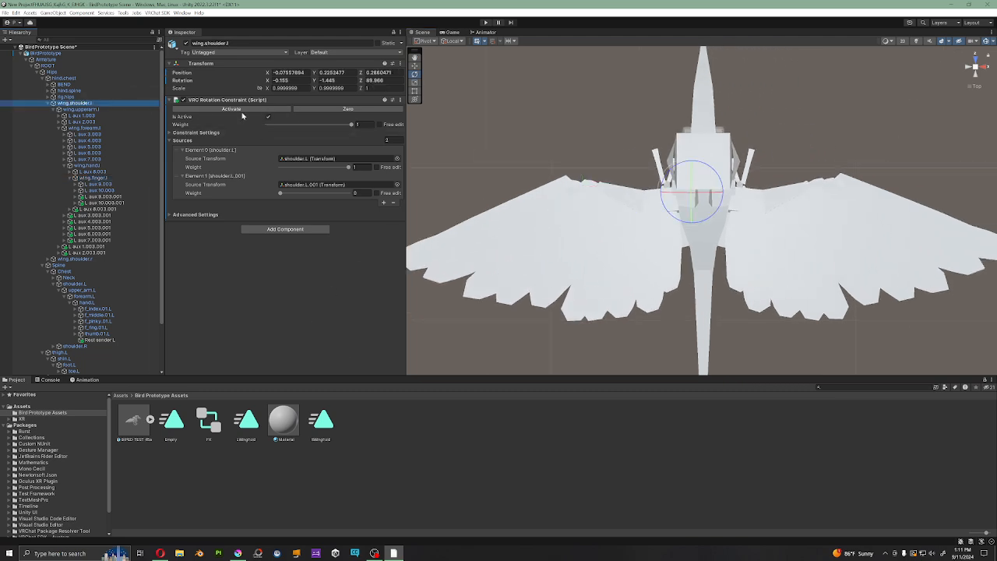
pyautogui.click(81, 109)
pyautogui.click(84, 128)
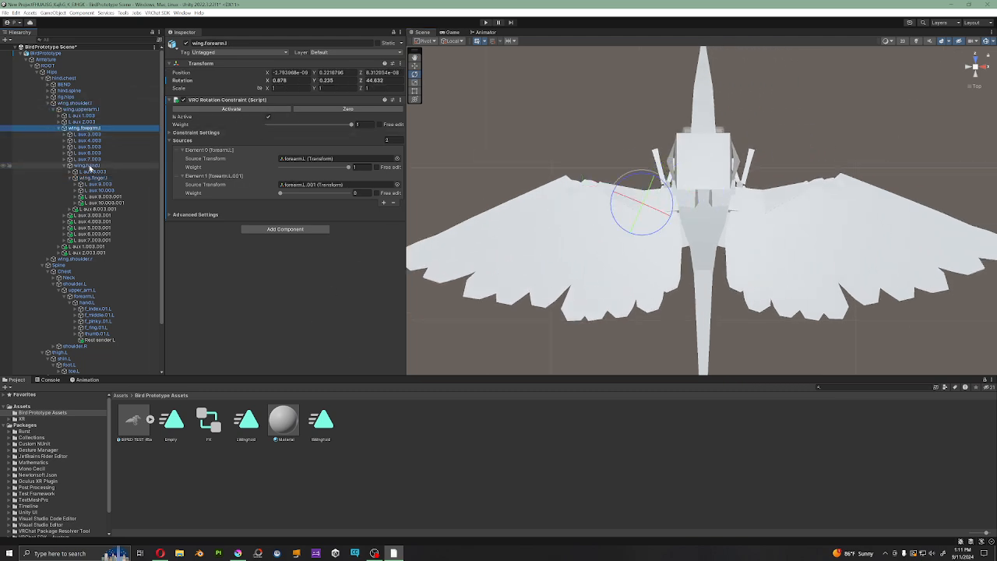
pyautogui.click(89, 166)
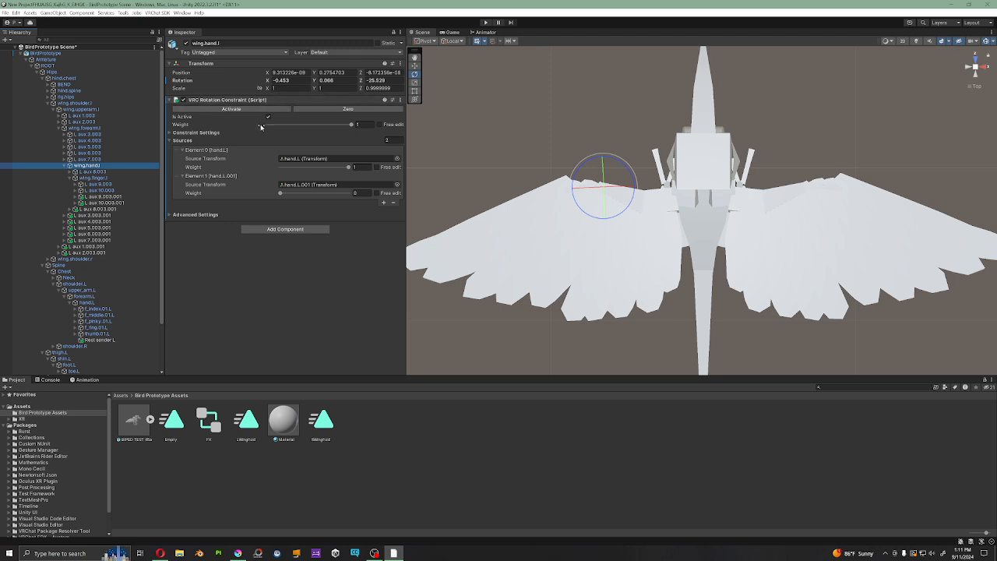
# Step: Compare the rotation constraint on wing.shoulder.l with the shoulder.L arm bone
pyautogui.click(78, 103)
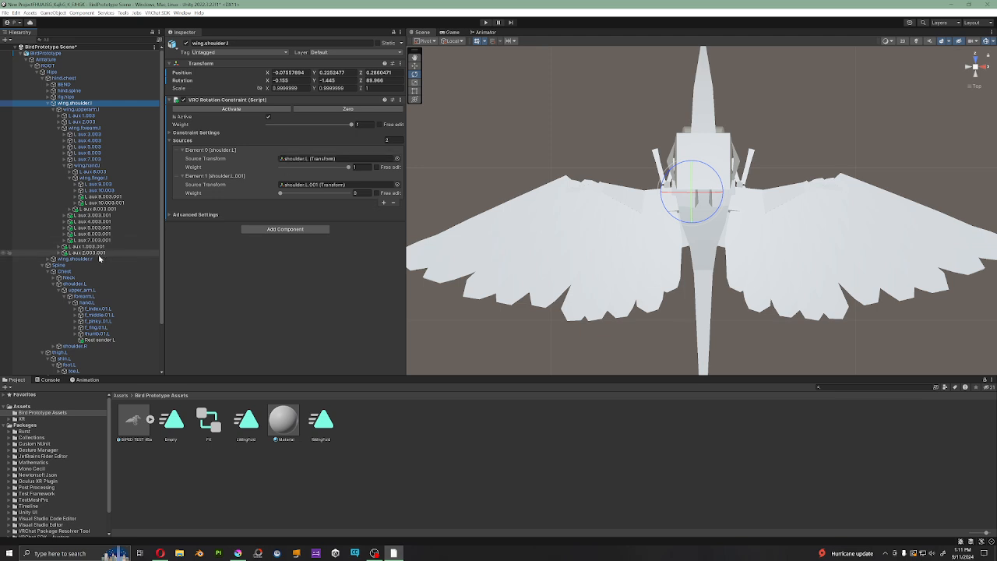
pyautogui.click(72, 285)
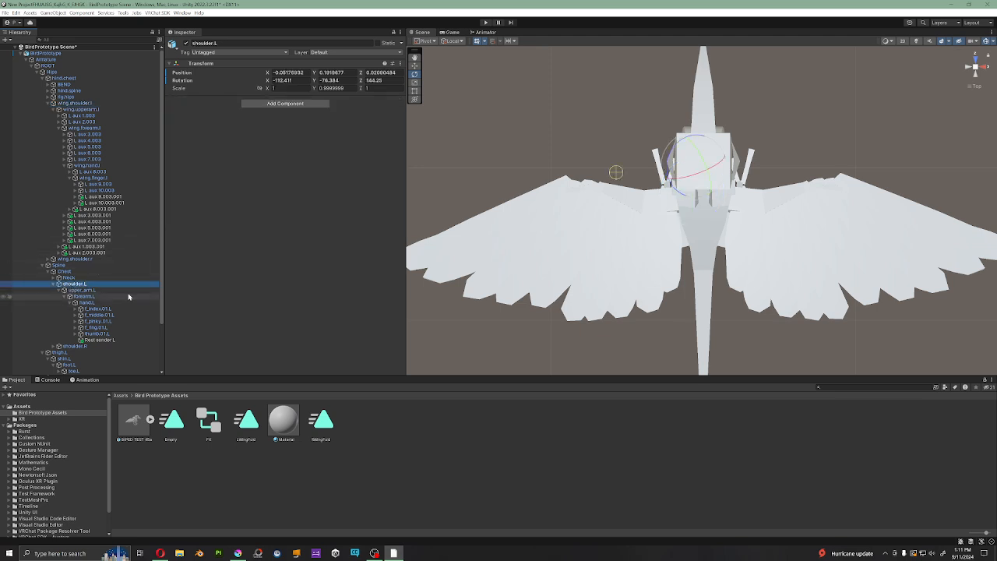
pyautogui.click(78, 103)
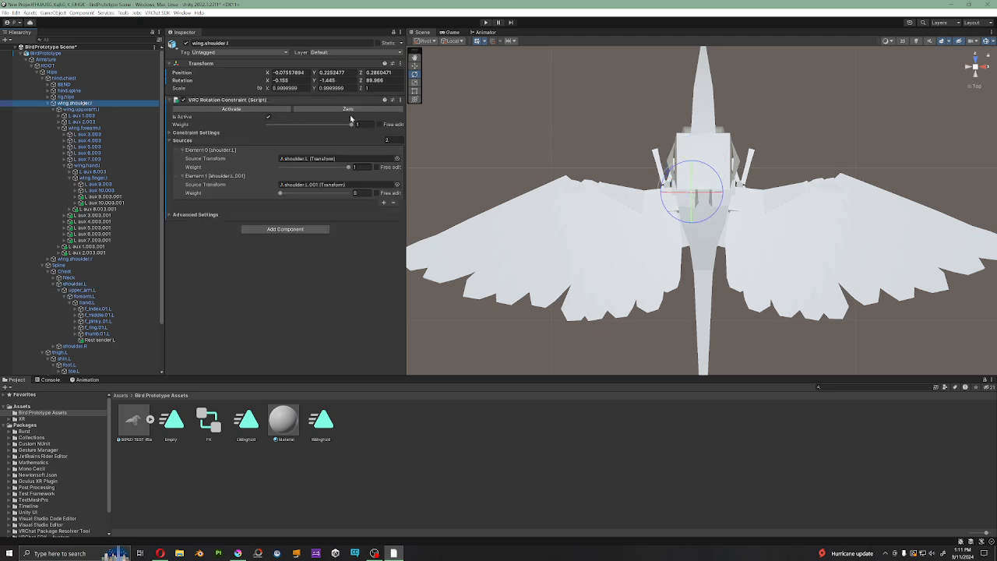
pyautogui.click(84, 284)
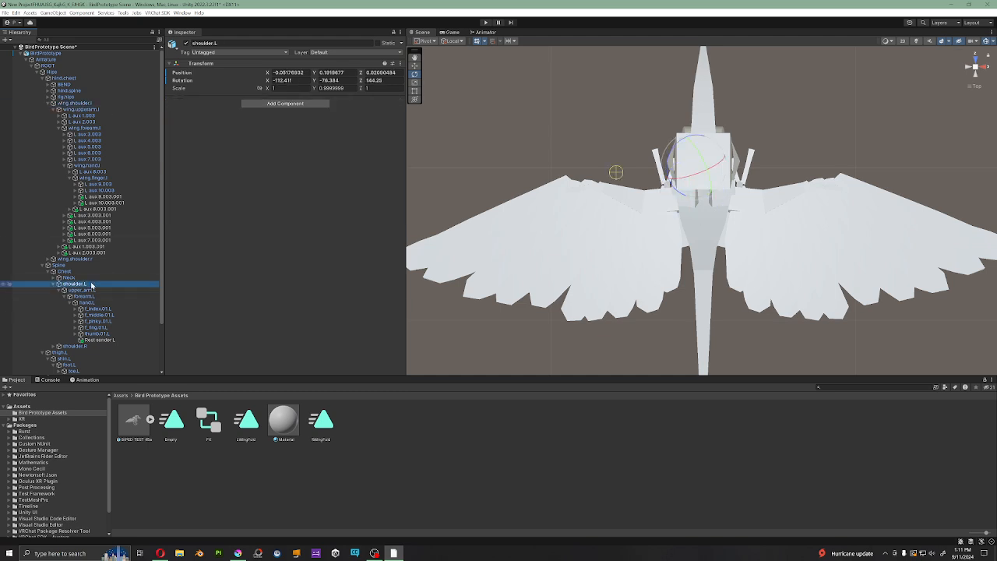
pyautogui.click(76, 103)
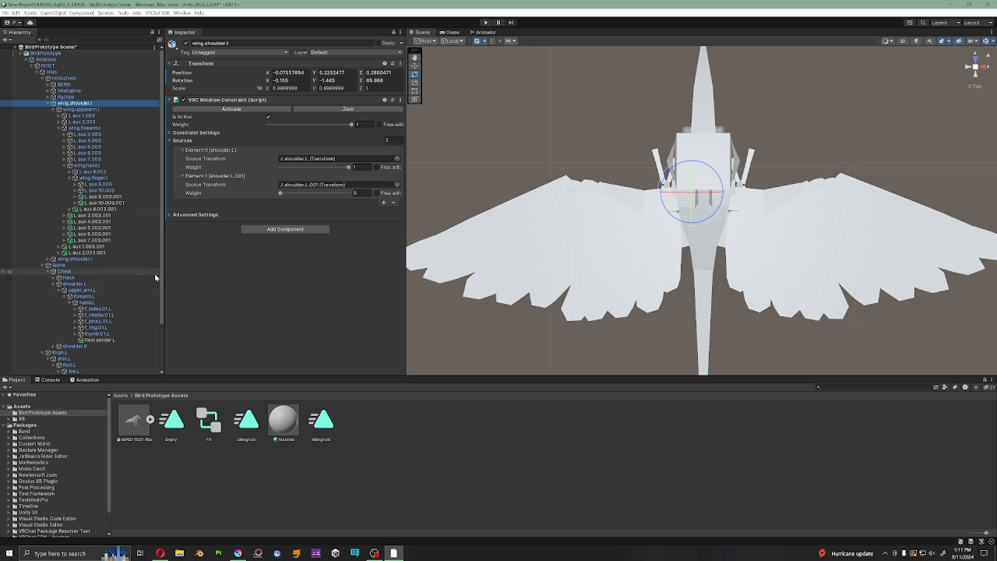
# Step: Locate the shoulder.L.001 source in the duplicate armature and examine both source entries of wing.shoulder.l's rotation constraint
pyautogui.click(327, 186)
pyautogui.scroll(-3, 112, 349)
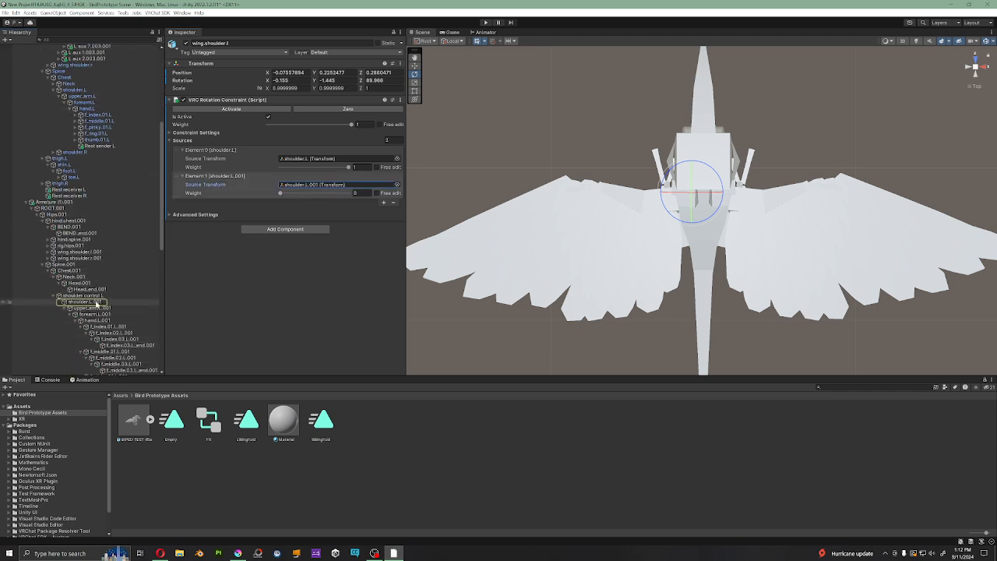
pyautogui.scroll(5, 105, 296)
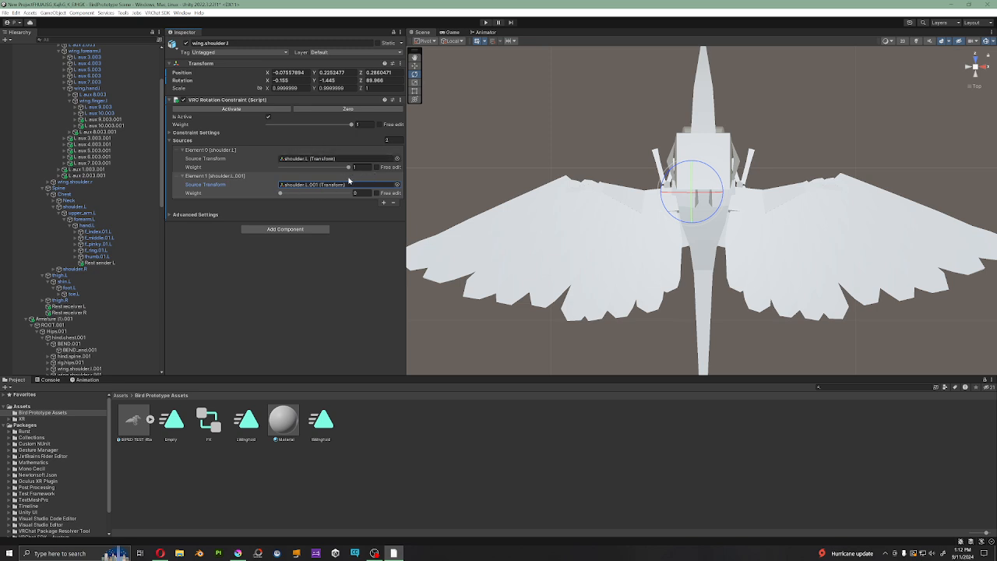
pyautogui.click(278, 157)
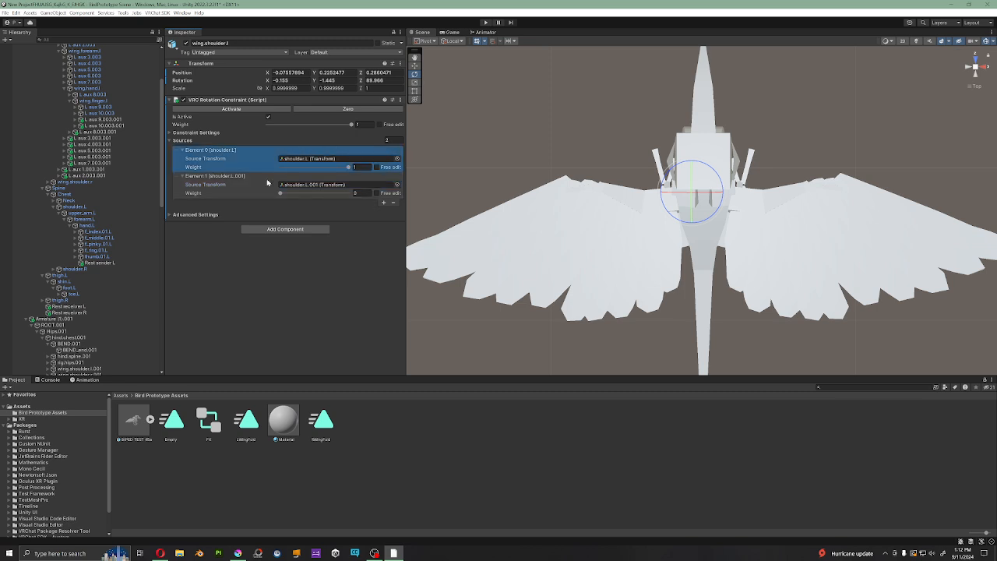
pyautogui.click(306, 189)
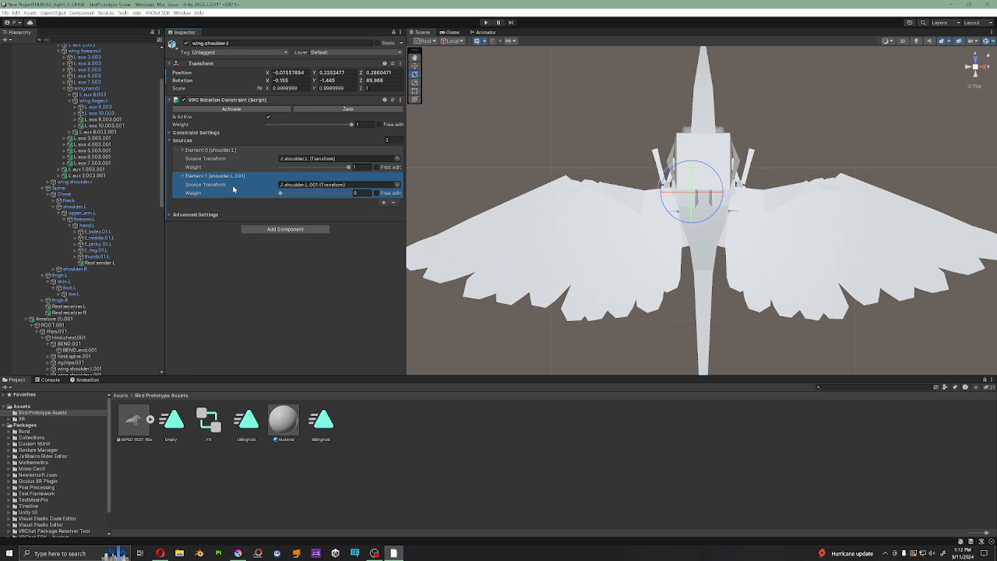
# Step: Examine the rotation constraint sources of wing.upperarm.l, wing.forearm.l and wing.hand.l, and compare the hand's with those of wing.finger.l
pyautogui.scroll(3, 91, 106)
pyautogui.click(91, 102)
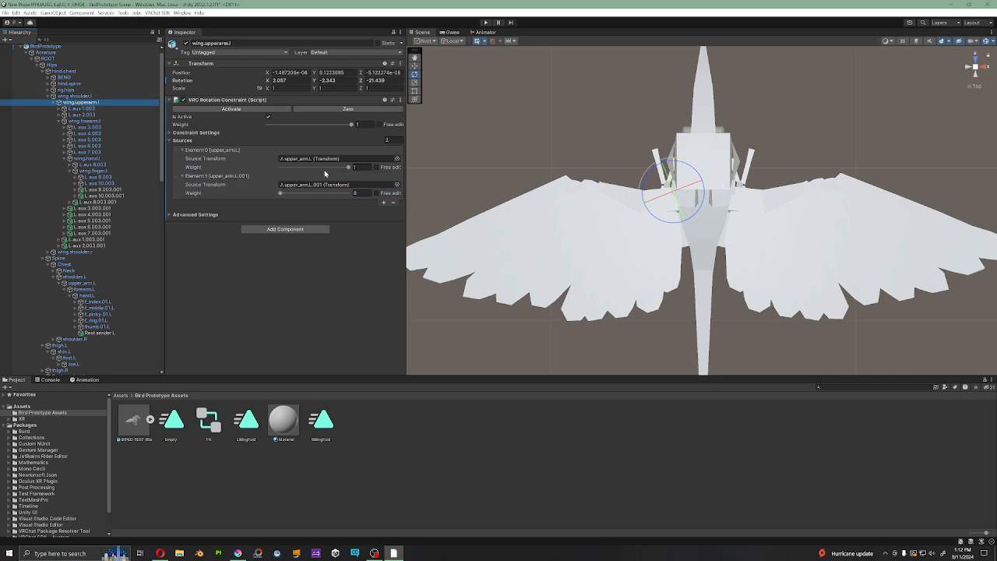
pyautogui.click(86, 121)
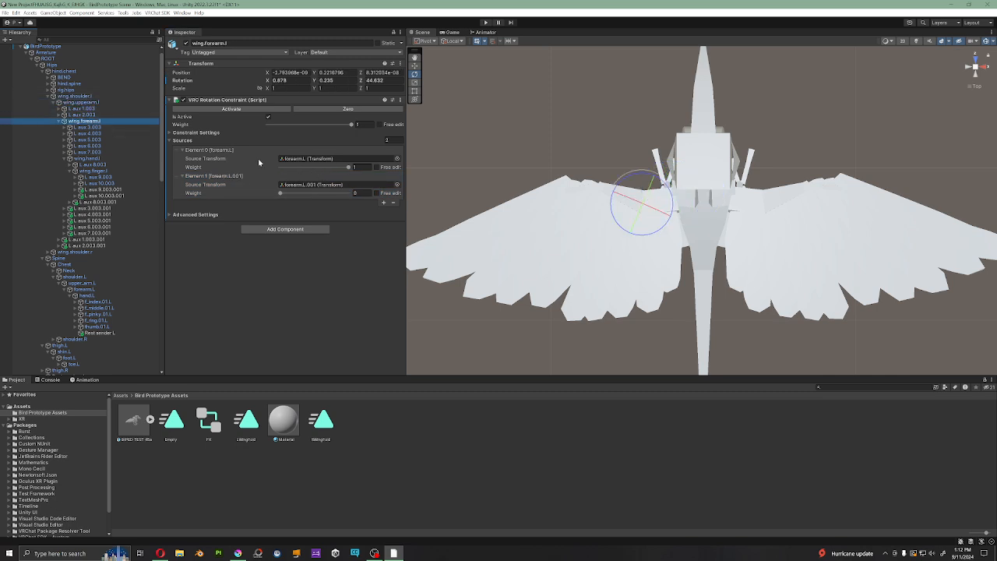
pyautogui.click(86, 158)
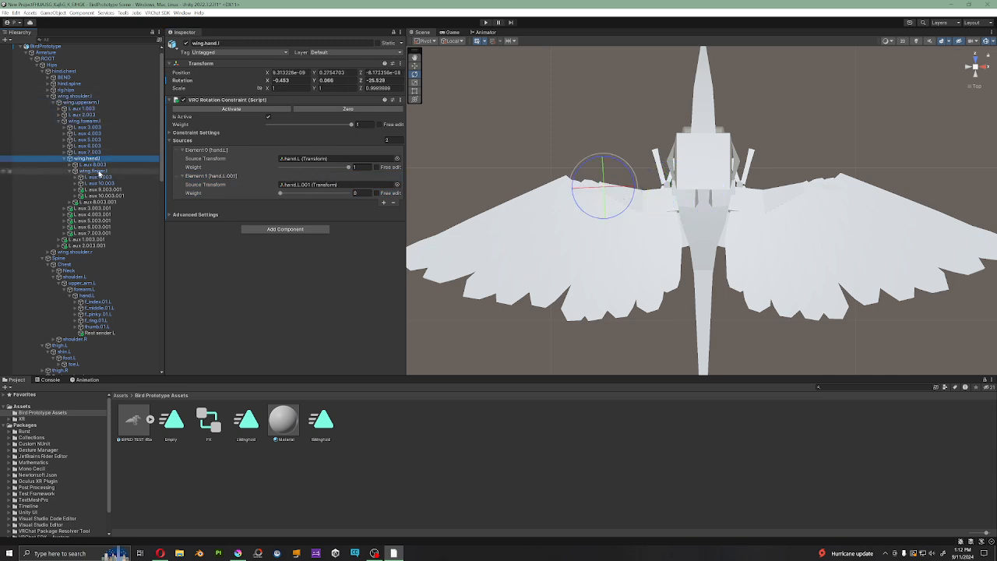
pyautogui.click(92, 170)
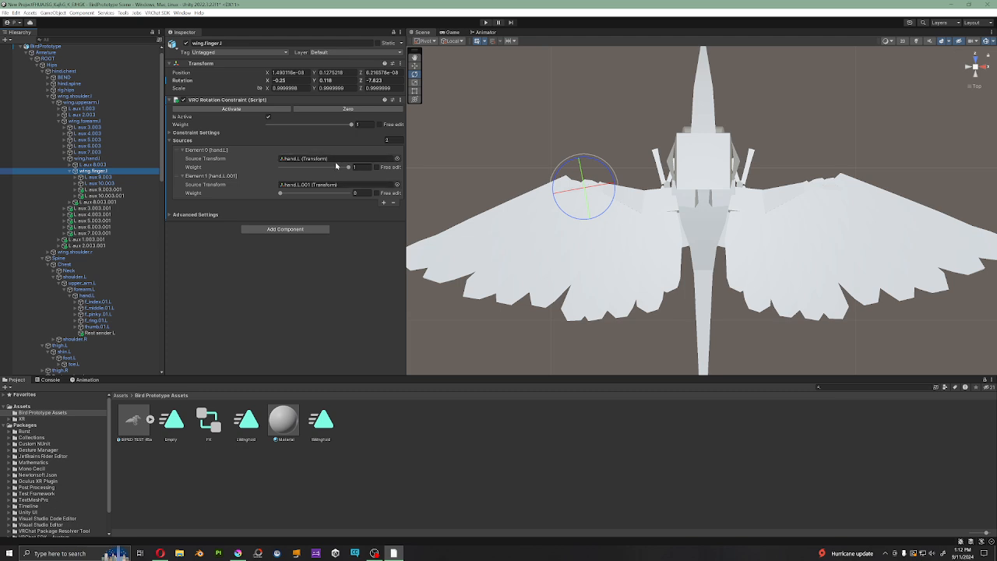
pyautogui.click(104, 159)
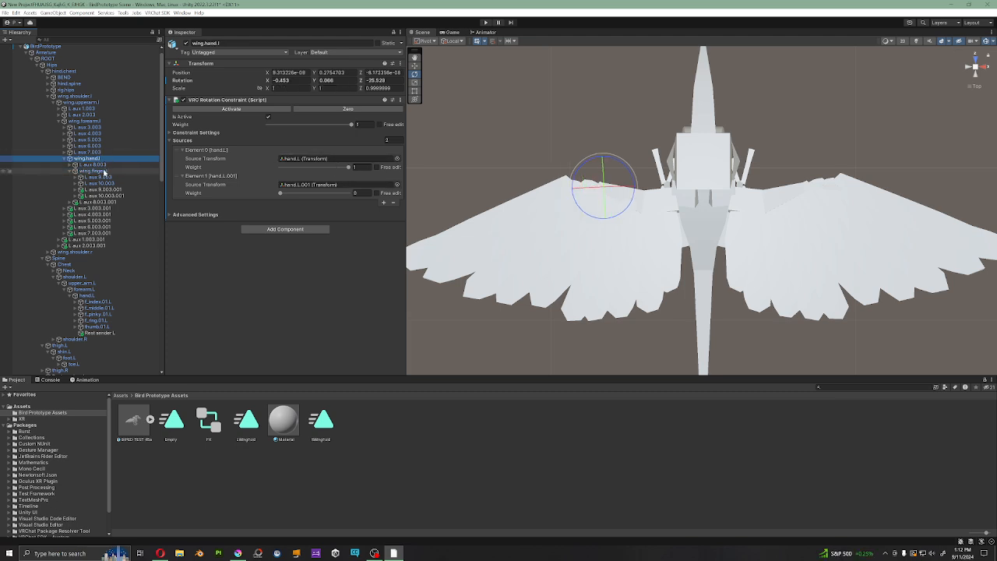
pyautogui.click(106, 171)
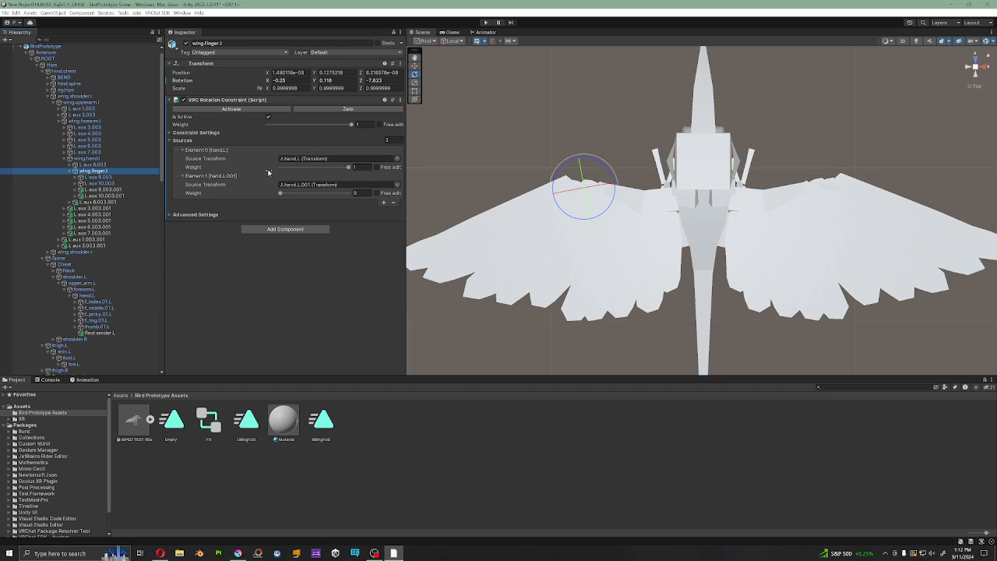
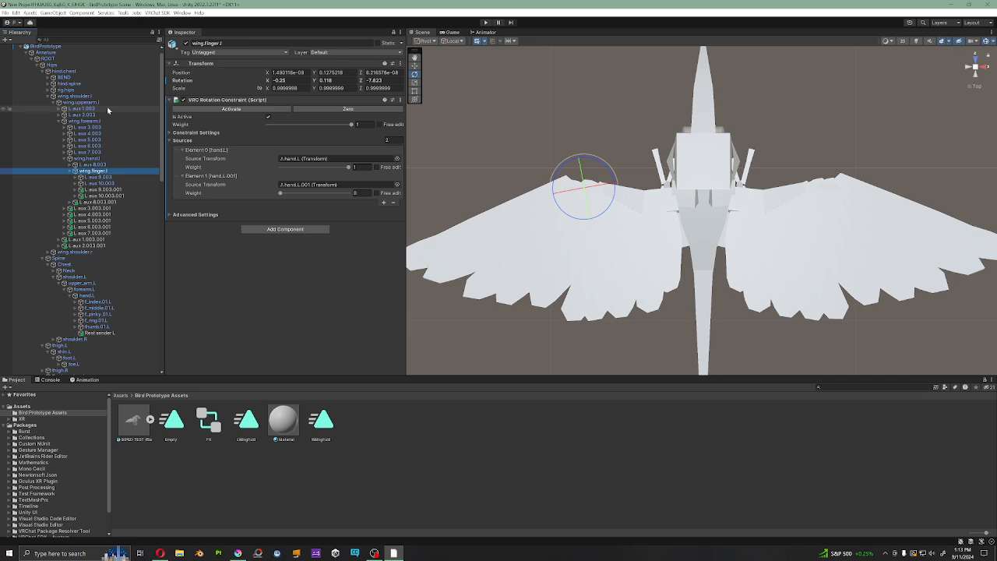
# Step: Check the constraint on the L aux 1.003 feather bone under wing.upperarm.l and locate wing.forearm.l below it
pyautogui.click(107, 109)
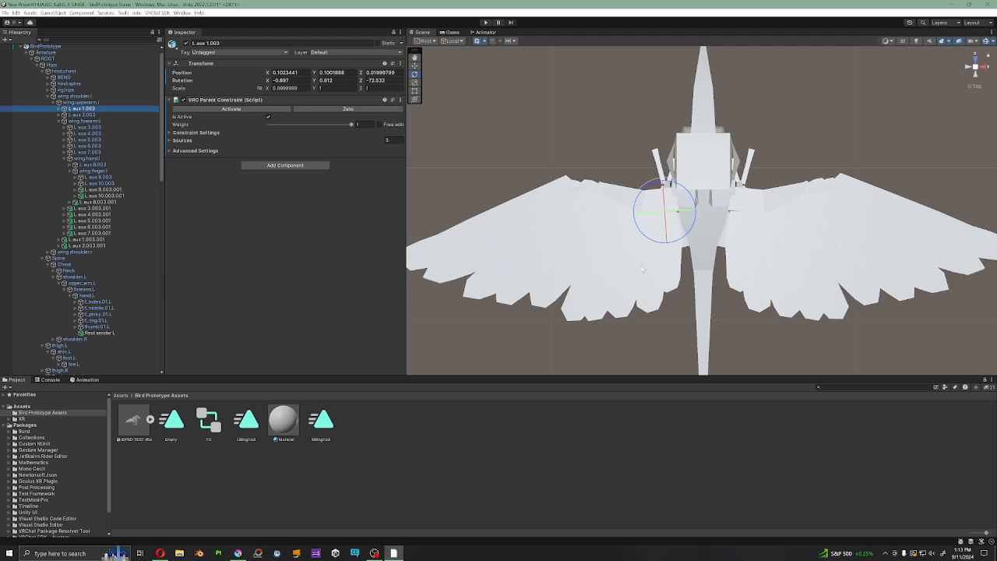
pyautogui.press('Down')
pyautogui.press('Down')
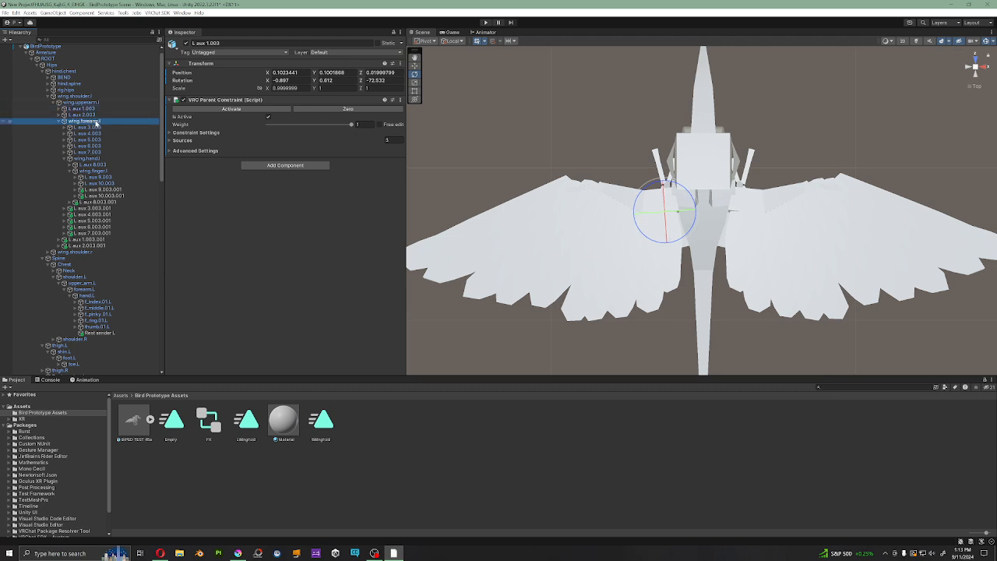
# Step: Rotate the forearm.L arm bone to test how the wing and feathers follow, and undo the rotation
pyautogui.click(683, 198)
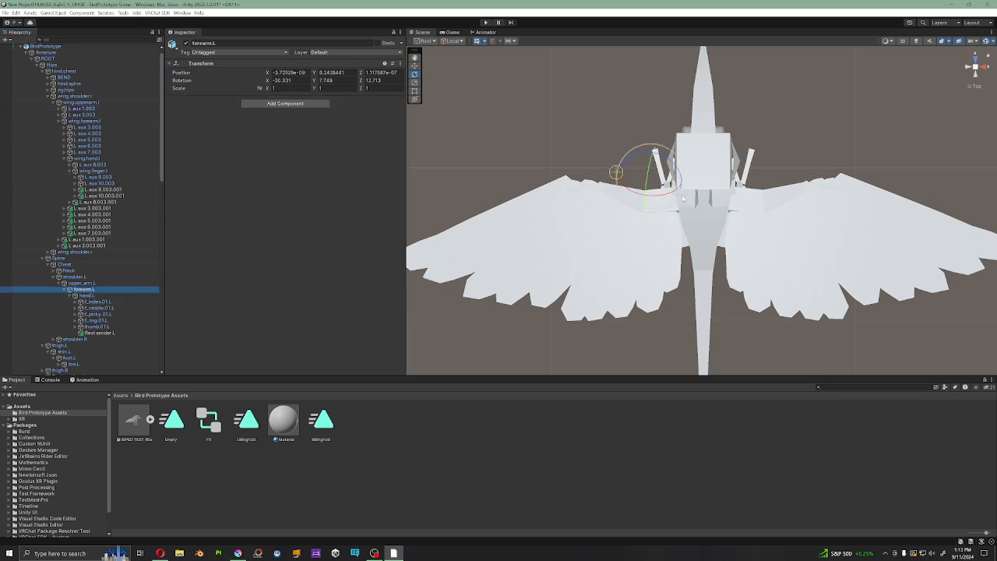
pyautogui.moveTo(688, 181); pyautogui.dragTo(685, 270)
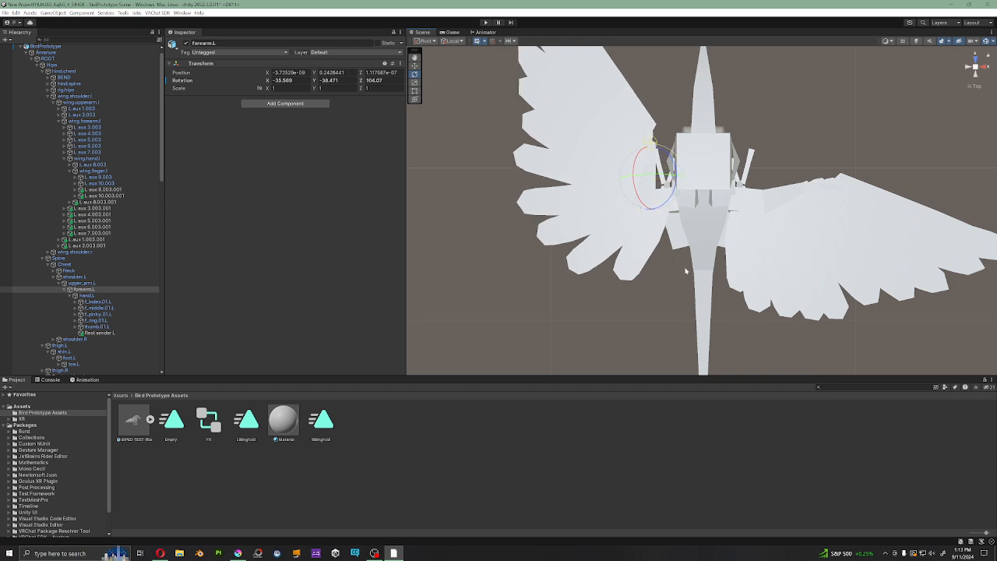
pyautogui.moveTo(558, 138); pyautogui.dragTo(578, 174, button='middle')
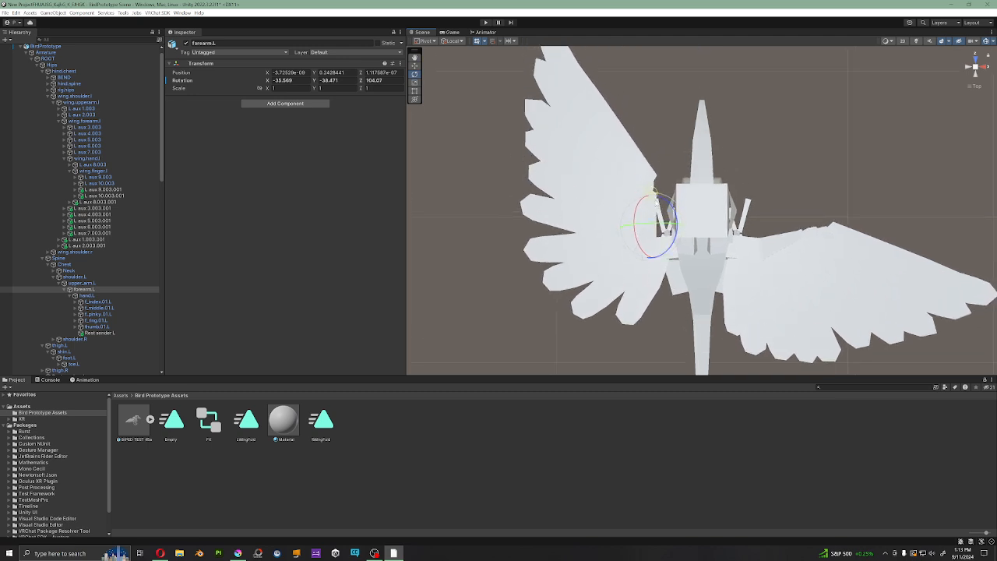
pyautogui.hotkey('ctrl', 'z')
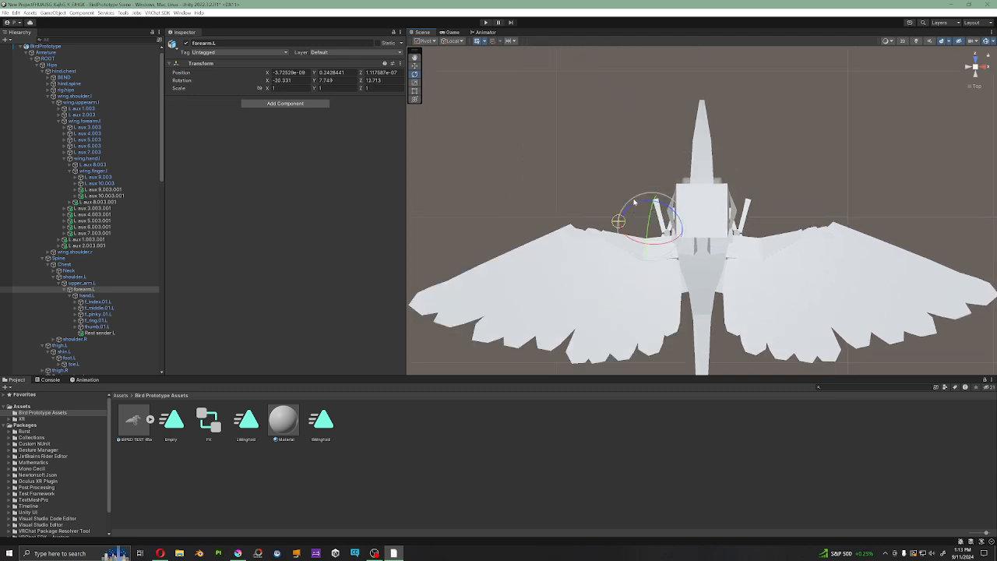
pyautogui.moveTo(634, 210); pyautogui.dragTo(666, 132, button='middle')
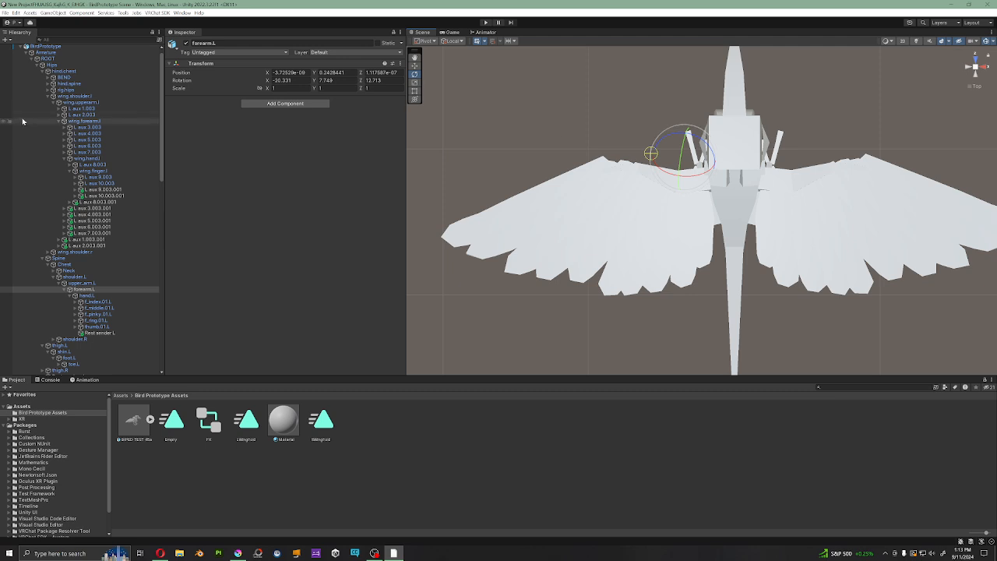
# Step: Examine all three parent constraint sources of L aux 1.003 and compare their weights with those of L aux 2.003
pyautogui.click(98, 109)
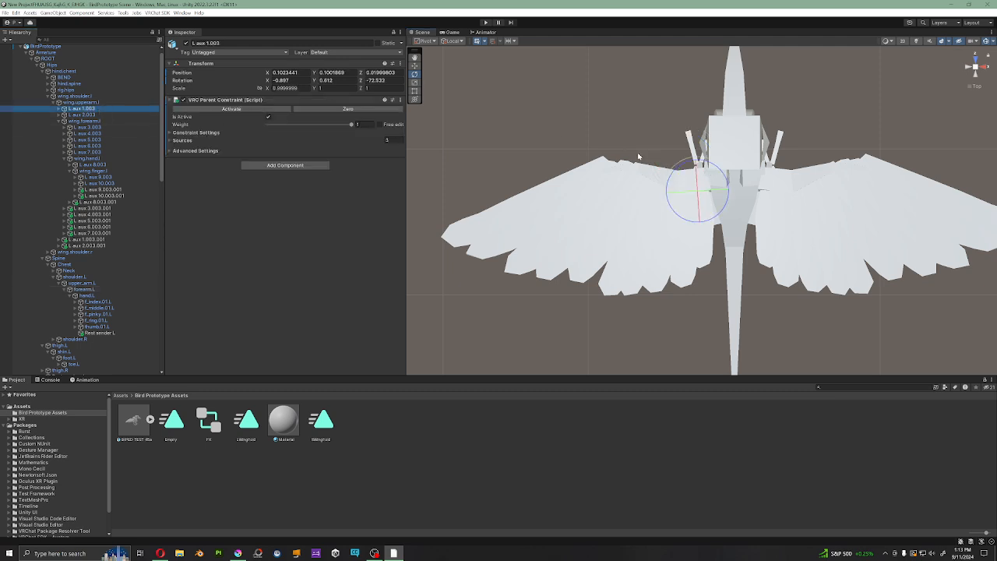
pyautogui.click(175, 141)
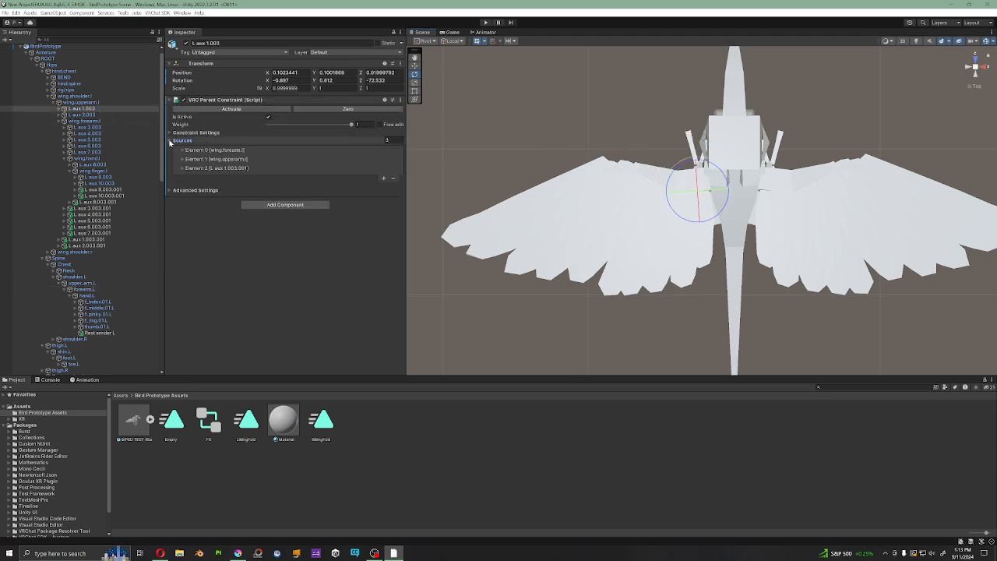
pyautogui.click(187, 168)
pyautogui.click(184, 168)
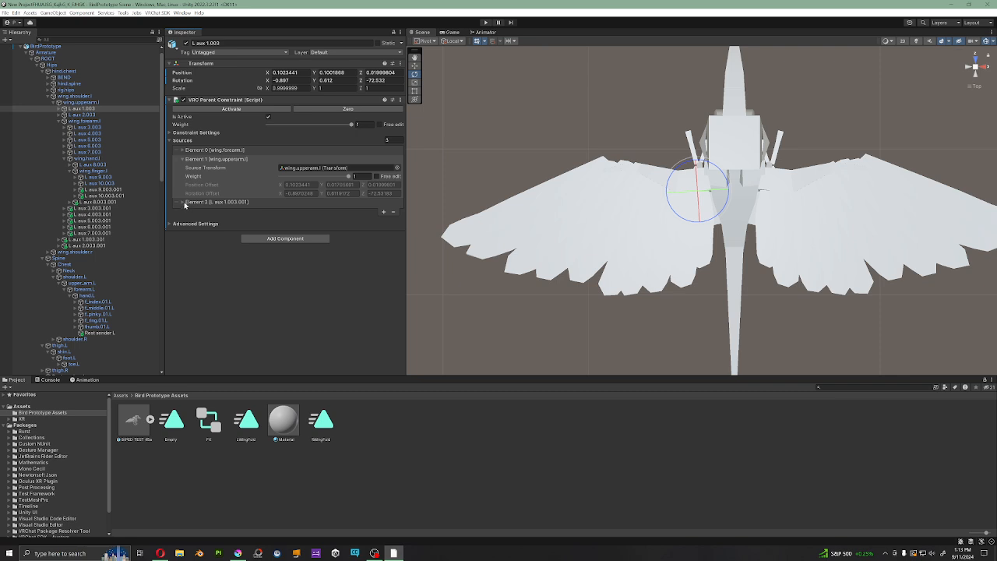
pyautogui.click(184, 158)
pyautogui.click(184, 150)
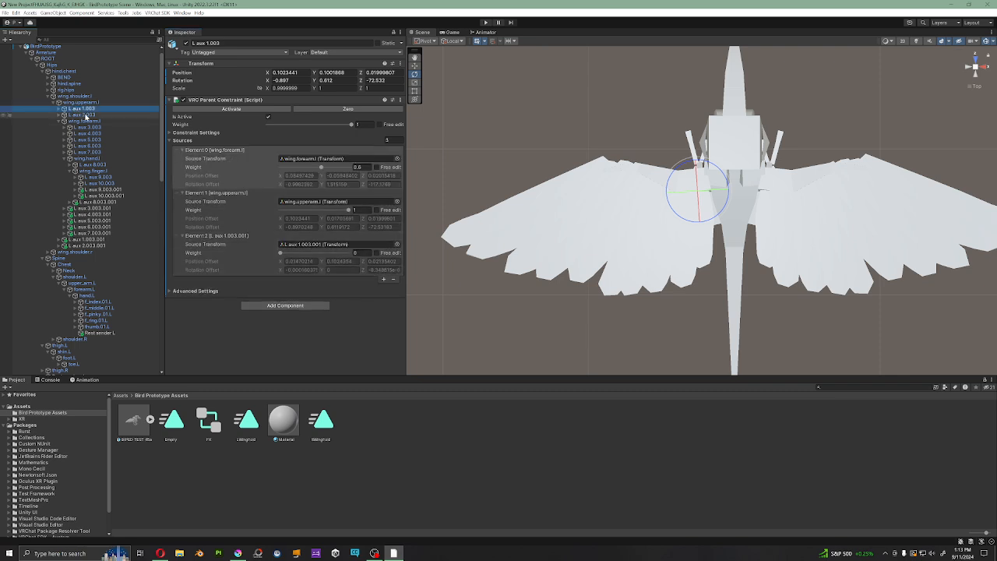
pyautogui.click(84, 115)
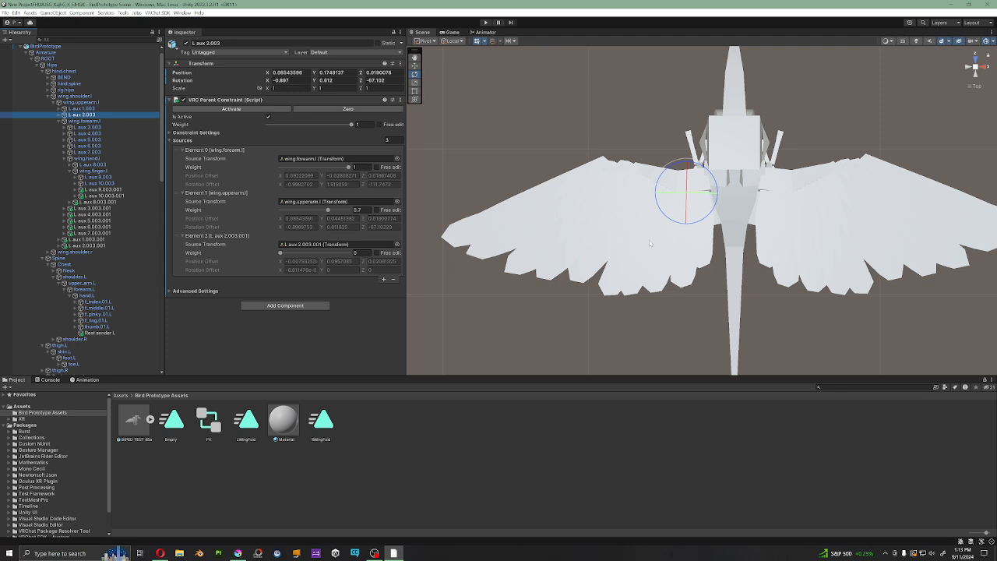
pyautogui.keyDown('alt'); pyautogui.moveTo(650, 243); pyautogui.dragTo(672, 139); pyautogui.keyUp('alt')
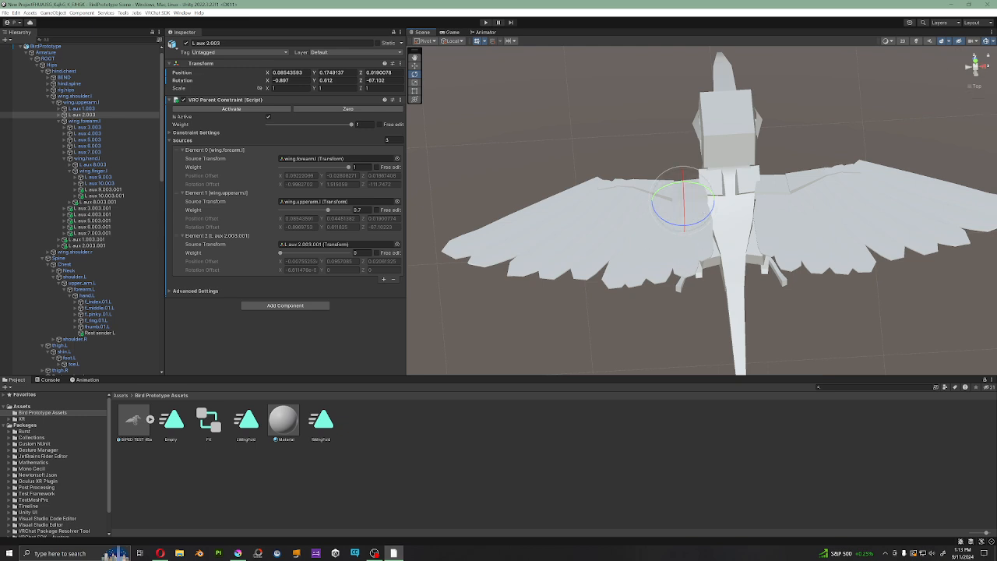
pyautogui.click(977, 62)
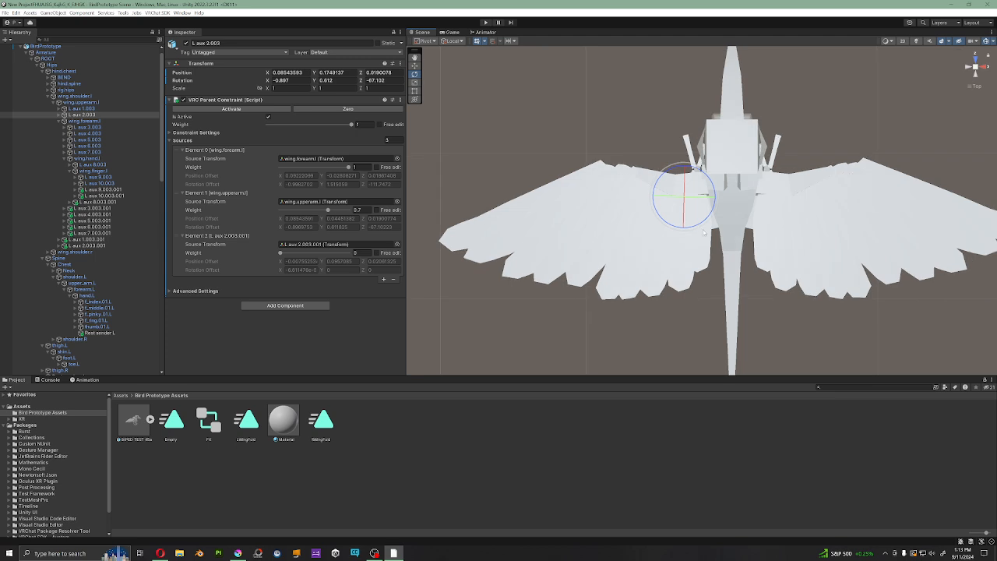
# Step: Run the scene in play mode, return to the Scene view and open the GestureManager object's controls
pyautogui.click(486, 23)
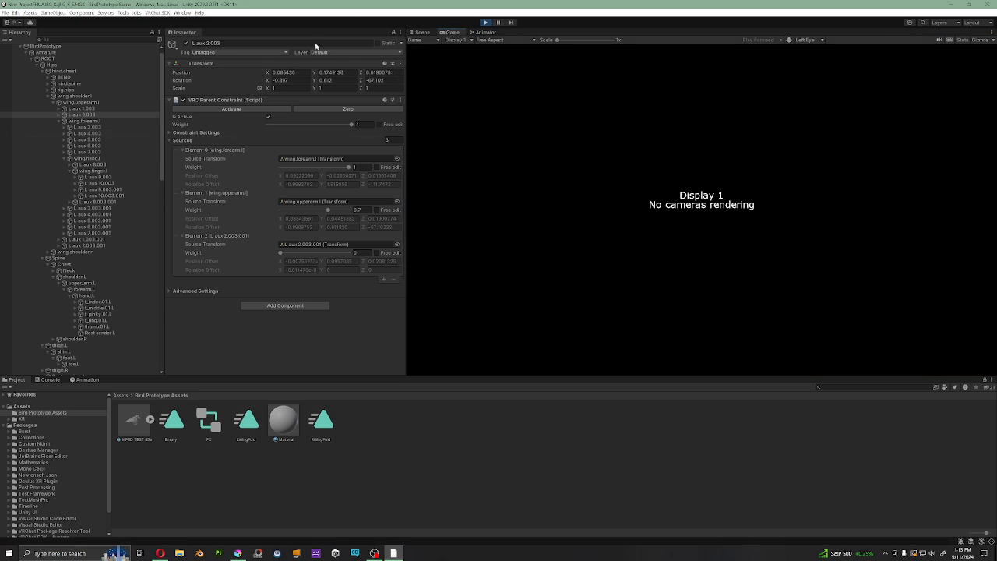
pyautogui.click(420, 33)
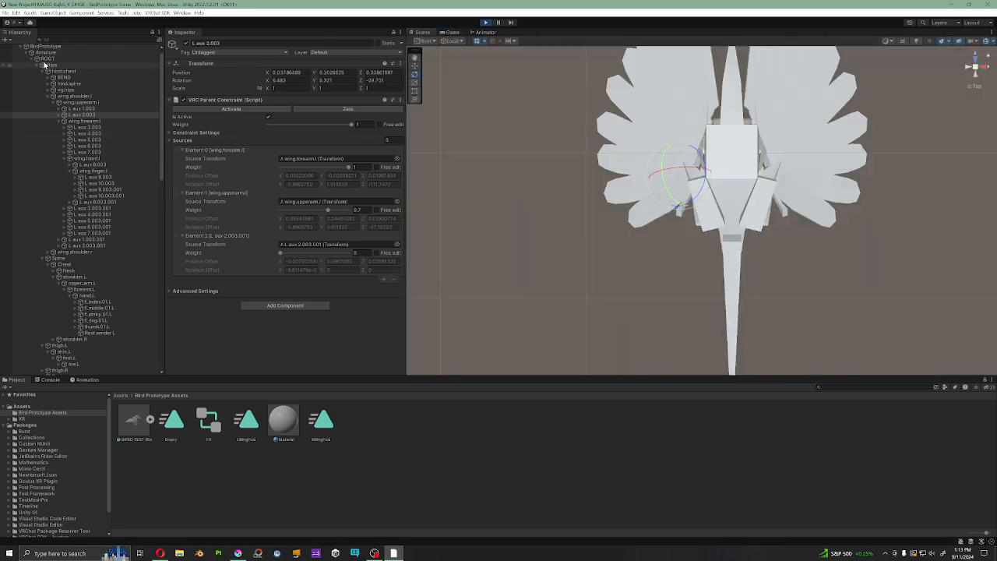
pyautogui.scroll(-10, 77, 338)
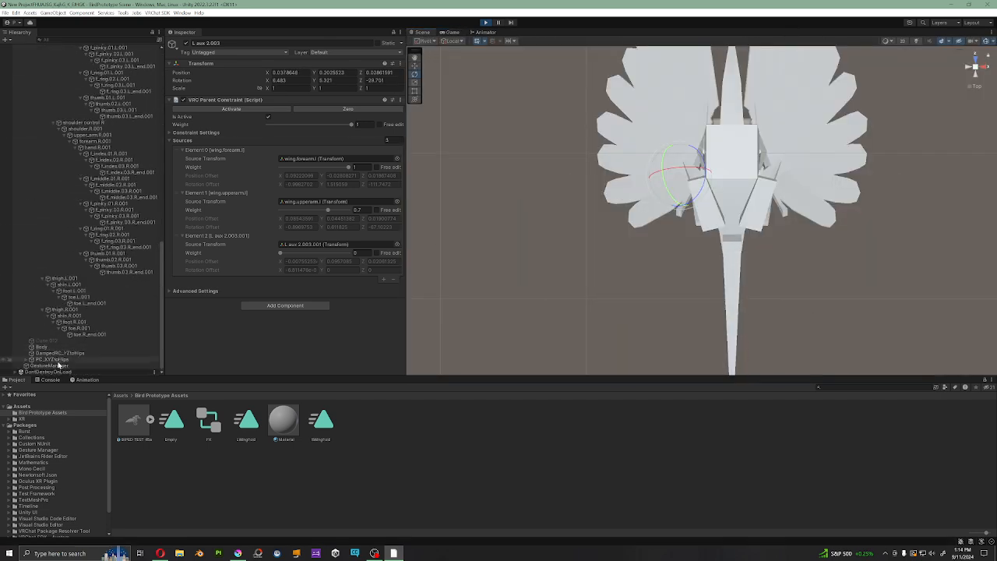
pyautogui.click(54, 365)
# Step: Inspect the avatar's folded wings from both sides and above, and exit play mode
pyautogui.keyDown('alt'); pyautogui.moveTo(656, 175); pyautogui.dragTo(688, 220); pyautogui.keyUp('alt')
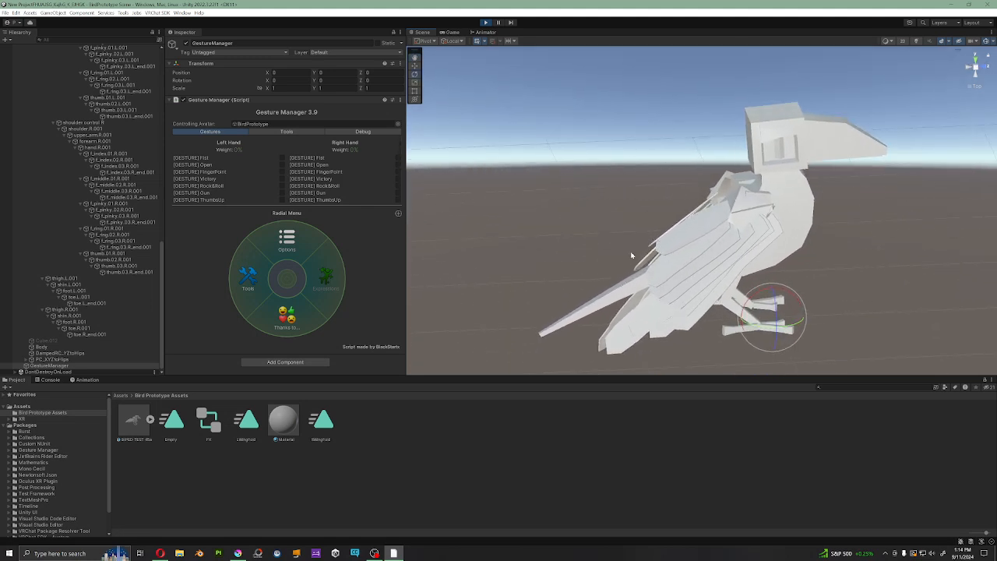
pyautogui.keyDown('alt'); pyautogui.moveTo(632, 255); pyautogui.dragTo(779, 273); pyautogui.keyUp('alt')
pyautogui.keyDown('alt'); pyautogui.moveTo(634, 252); pyautogui.dragTo(710, 208); pyautogui.keyUp('alt')
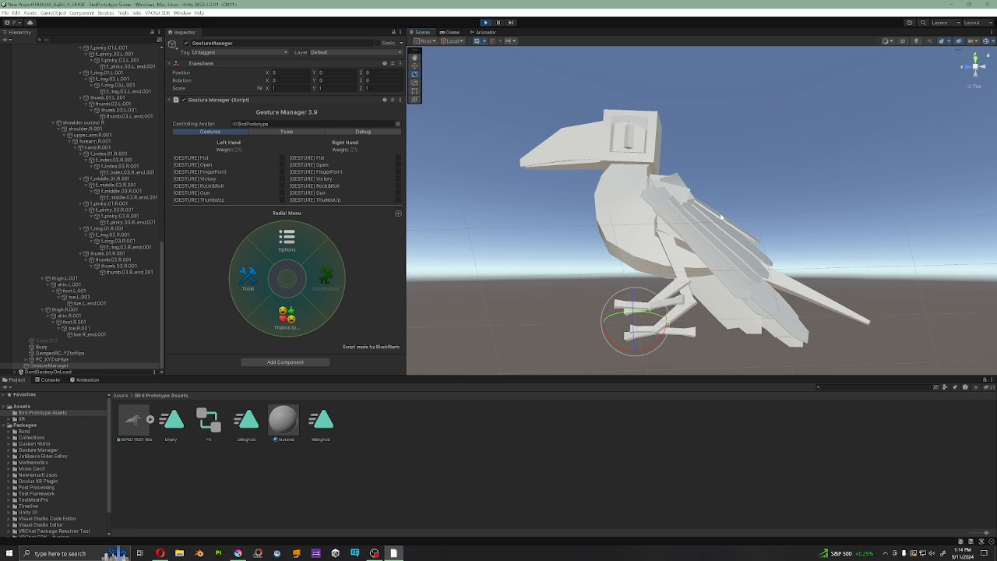
pyautogui.moveTo(754, 246)
pyautogui.keyDown('alt'); pyautogui.mouseDown()
pyautogui.moveTo(715, 182)
pyautogui.moveTo(765, 185)
pyautogui.moveTo(740, 210)
pyautogui.moveTo(726, 207)
pyautogui.moveTo(767, 251)
pyautogui.mouseUp(); pyautogui.keyUp('alt')
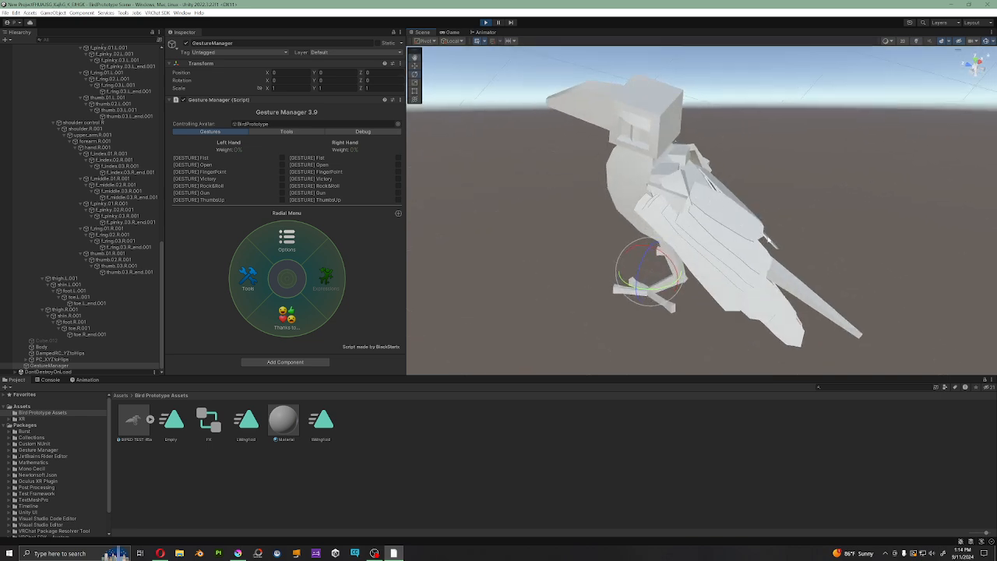
pyautogui.keyDown('alt'); pyautogui.moveTo(789, 245); pyautogui.dragTo(726, 192); pyautogui.keyUp('alt')
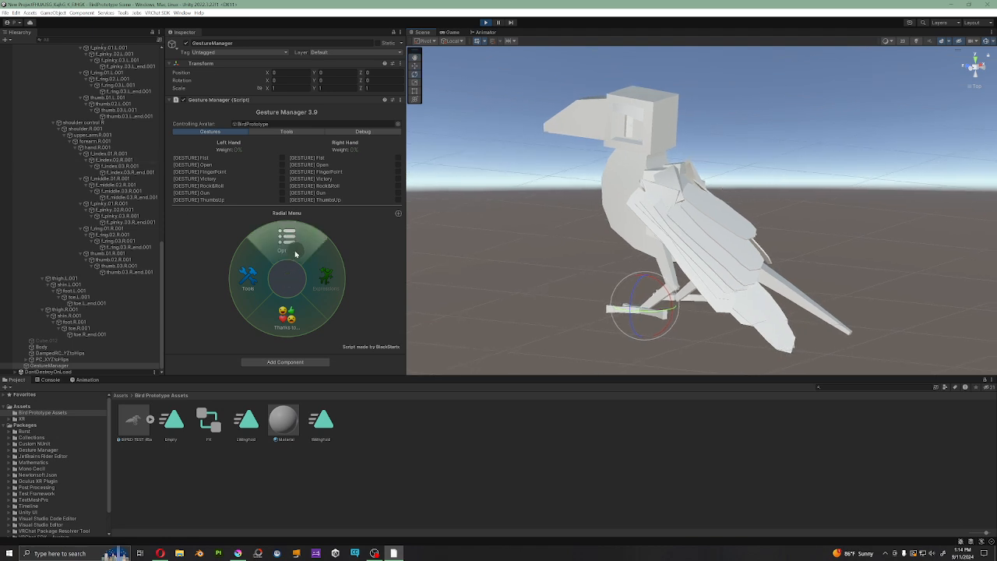
pyautogui.click(487, 23)
# Step: Review the parent constraint sources and weights of the feather bones from L aux 1.003 through L aux 6.003
pyautogui.scroll(8, 113, 247)
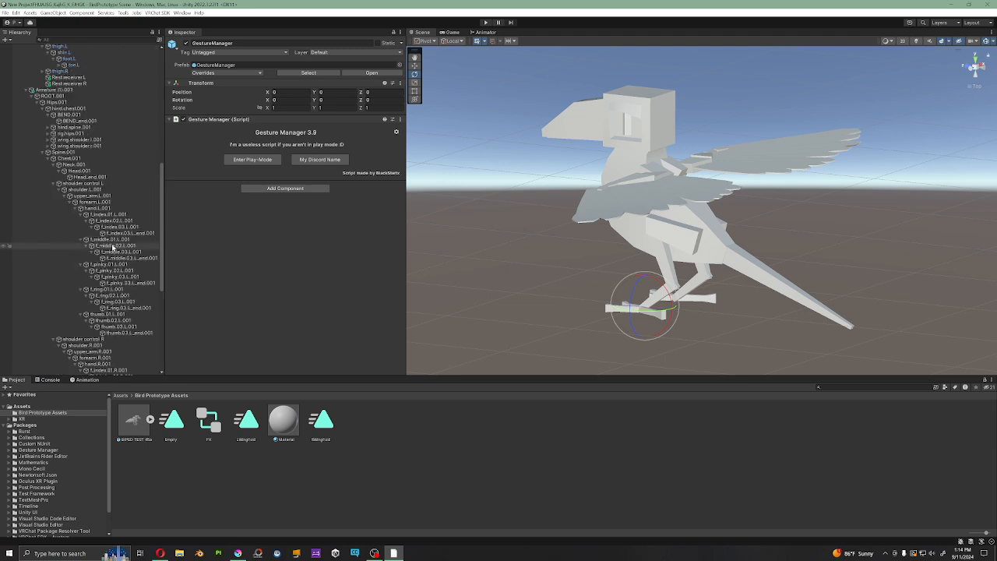
pyautogui.scroll(10, 97, 203)
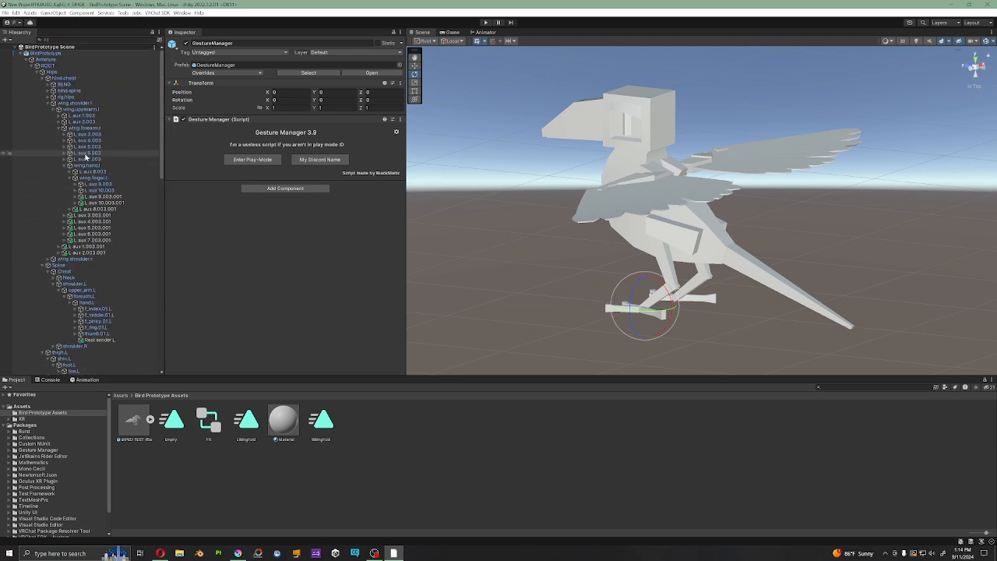
pyautogui.click(83, 116)
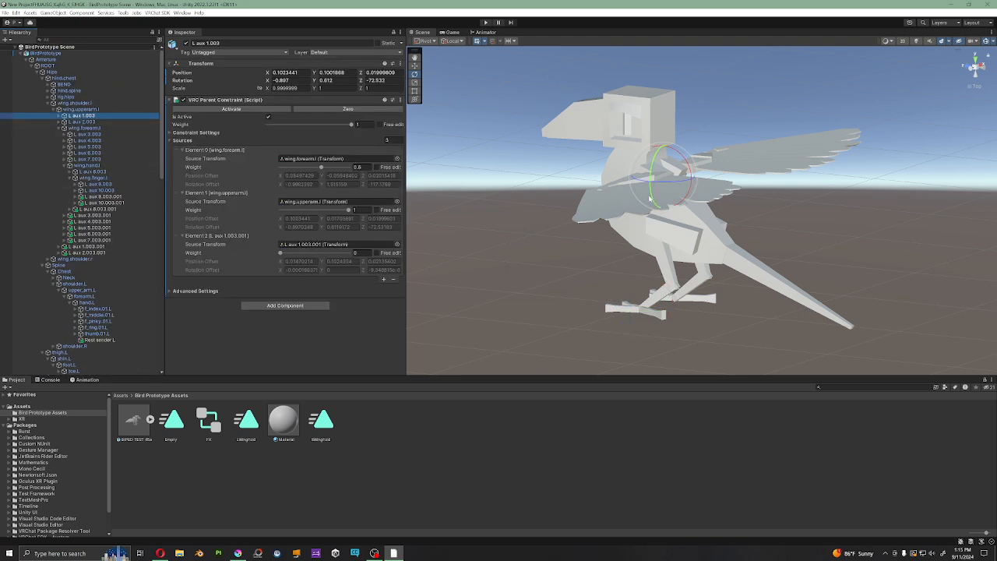
pyautogui.keyDown('alt'); pyautogui.moveTo(649, 199); pyautogui.dragTo(680, 213); pyautogui.keyUp('alt')
pyautogui.click(75, 122)
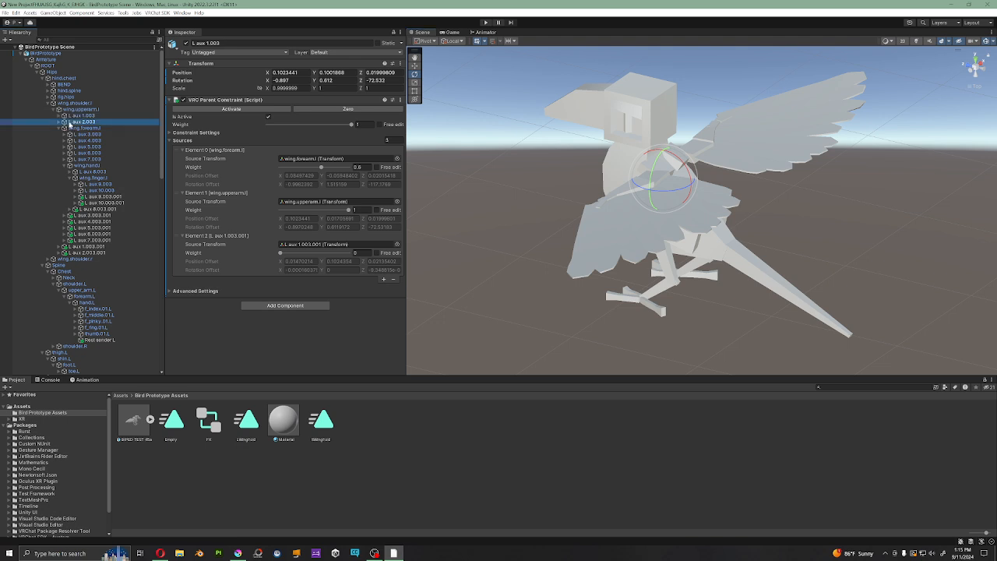
pyautogui.click(92, 135)
pyautogui.click(95, 142)
pyautogui.click(95, 147)
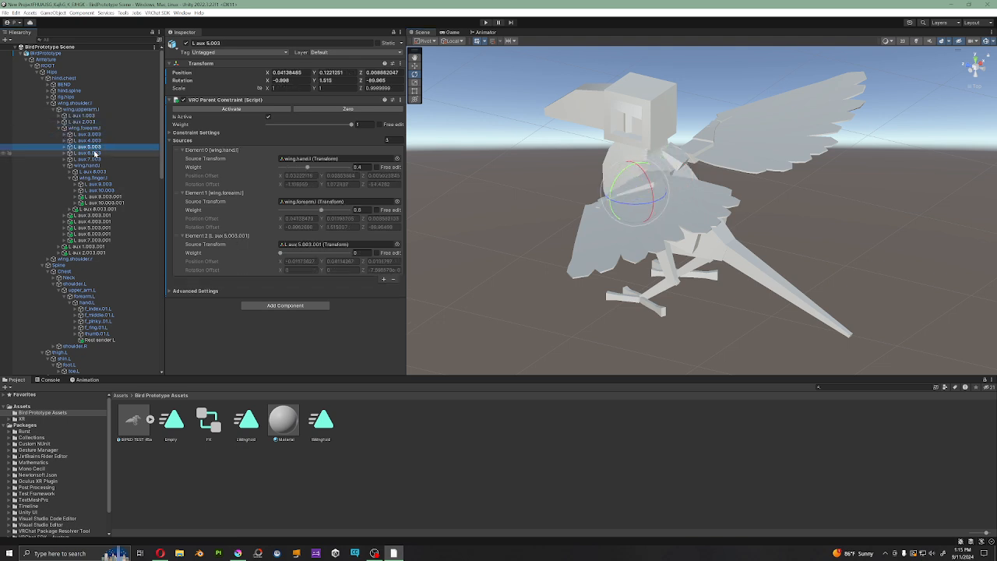
pyautogui.click(94, 154)
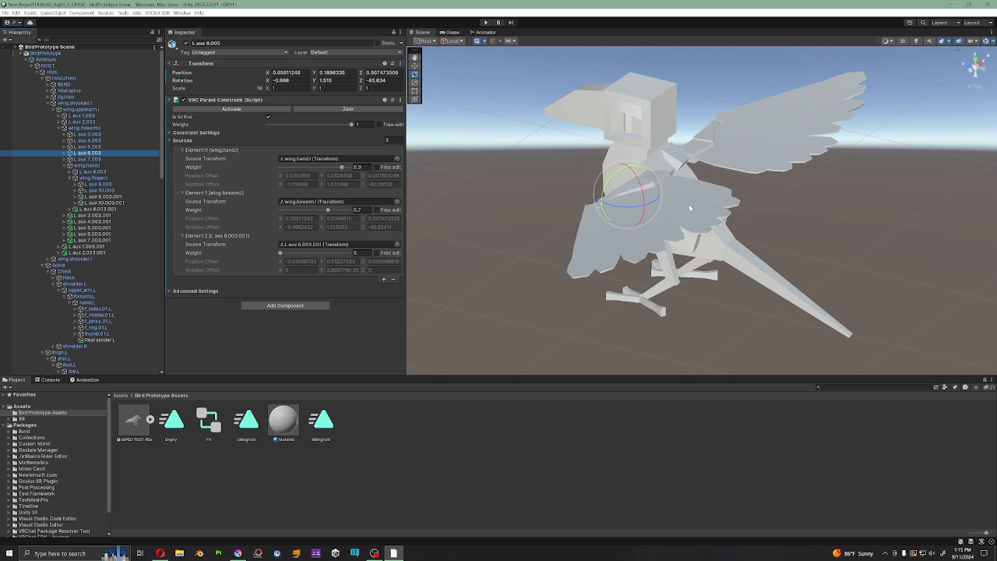
pyautogui.moveTo(690, 208)
pyautogui.keyDown('alt'); pyautogui.mouseDown()
pyautogui.moveTo(698, 273)
pyautogui.moveTo(672, 204)
pyautogui.mouseUp(); pyautogui.keyUp('alt')
# Step: Compare wing.upperarm.l's rotation constraint with the parent constraint of L aux 1.003, and examine the feathers' placement along the open wing
pyautogui.click(75, 118)
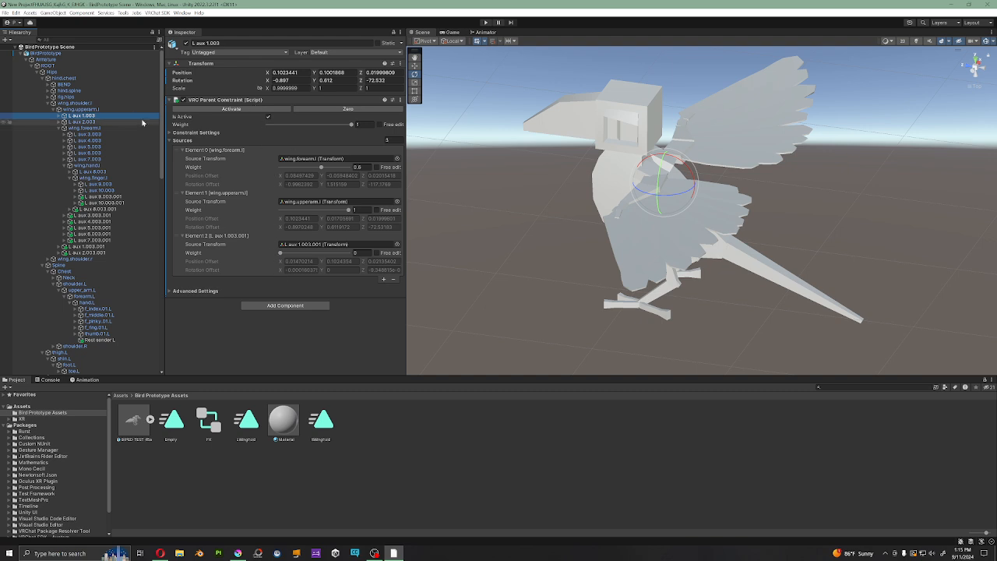
pyautogui.click(88, 109)
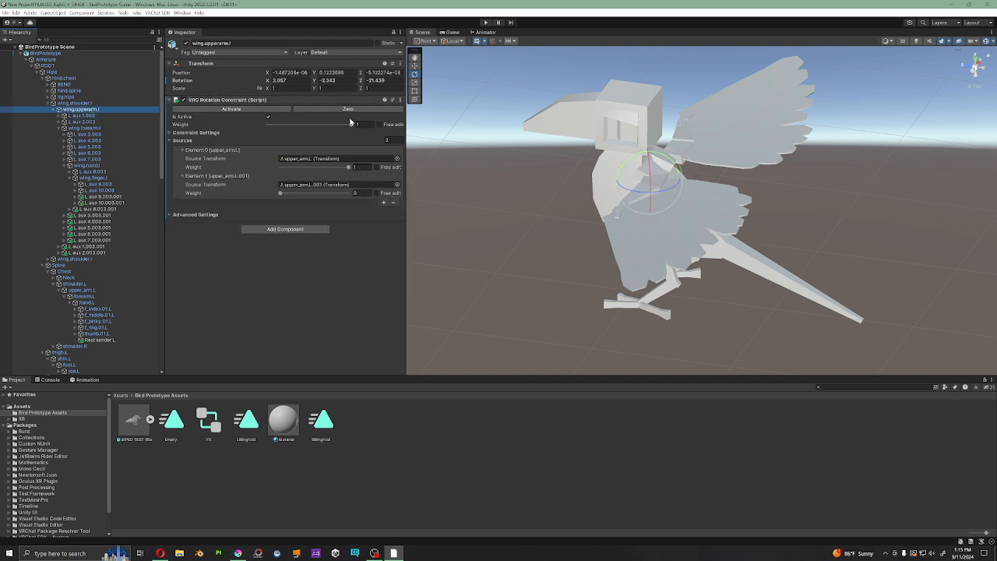
pyautogui.press('Down')
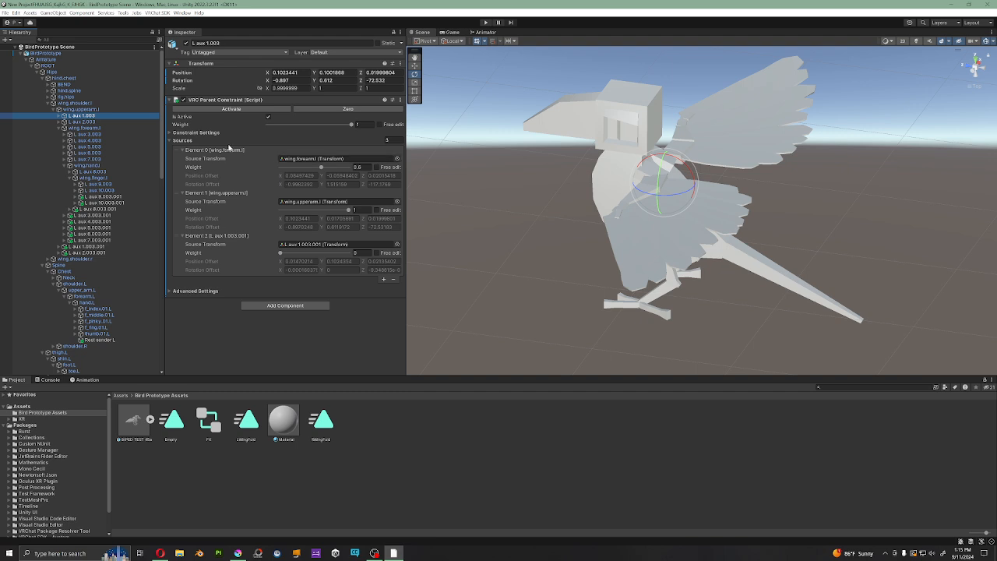
pyautogui.keyDown('alt'); pyautogui.moveTo(713, 148); pyautogui.dragTo(651, 257); pyautogui.keyUp('alt')
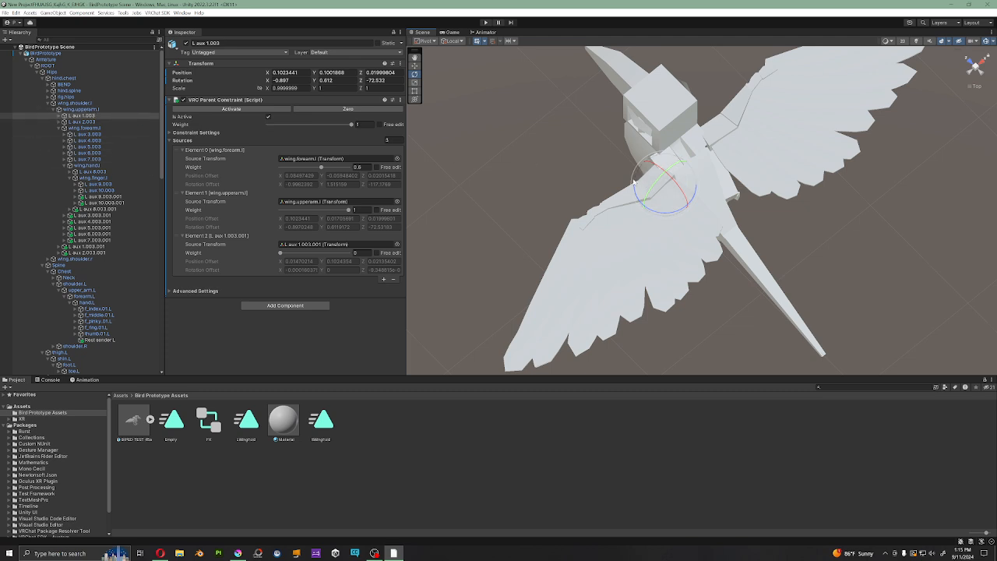
pyautogui.keyDown('alt'); pyautogui.moveTo(576, 195); pyautogui.dragTo(495, 165); pyautogui.keyUp('alt')
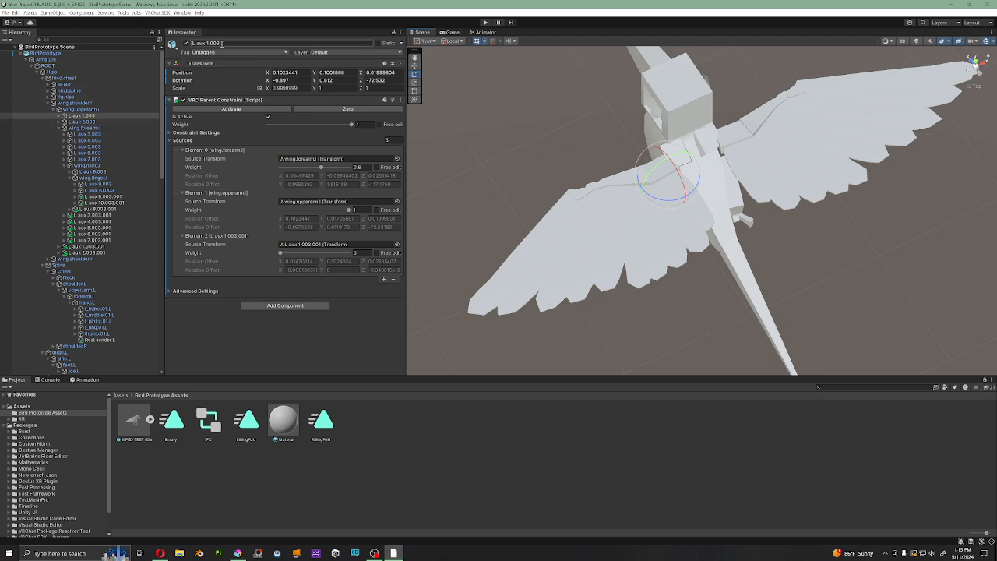
pyautogui.keyDown('alt'); pyautogui.moveTo(613, 265); pyautogui.dragTo(646, 226); pyautogui.keyUp('alt')
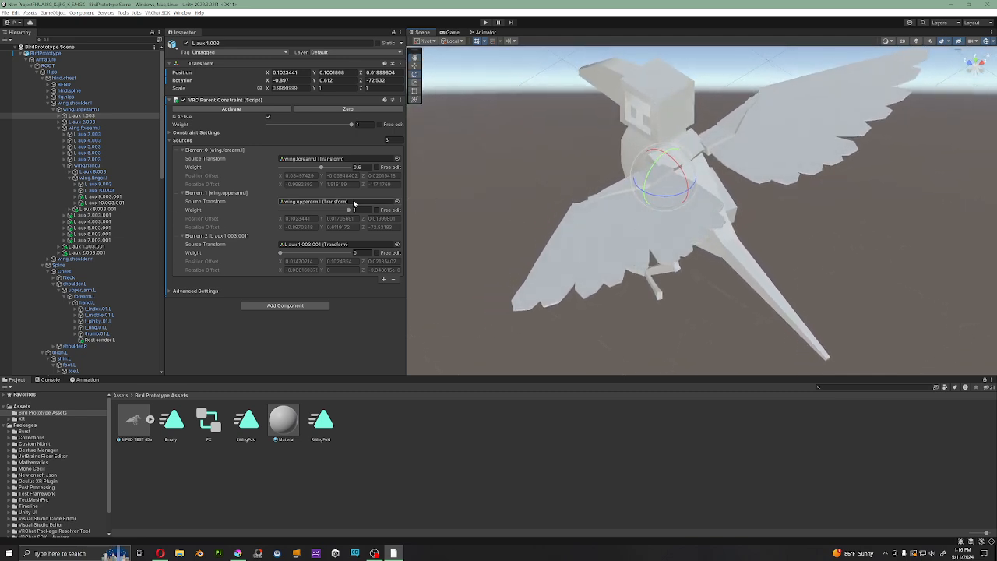
pyautogui.keyDown('alt'); pyautogui.moveTo(631, 233); pyautogui.dragTo(613, 250); pyautogui.keyUp('alt')
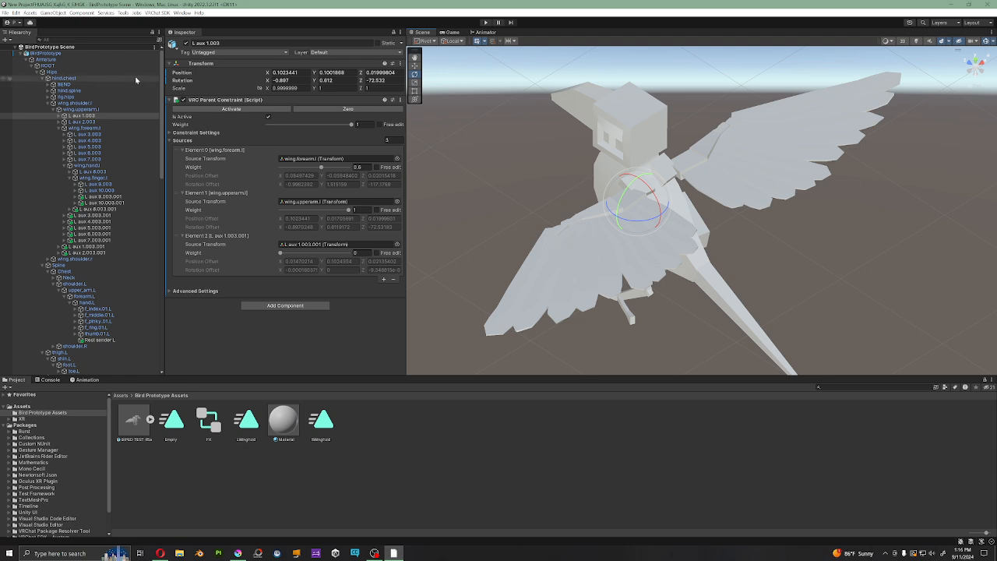
pyautogui.click(222, 43)
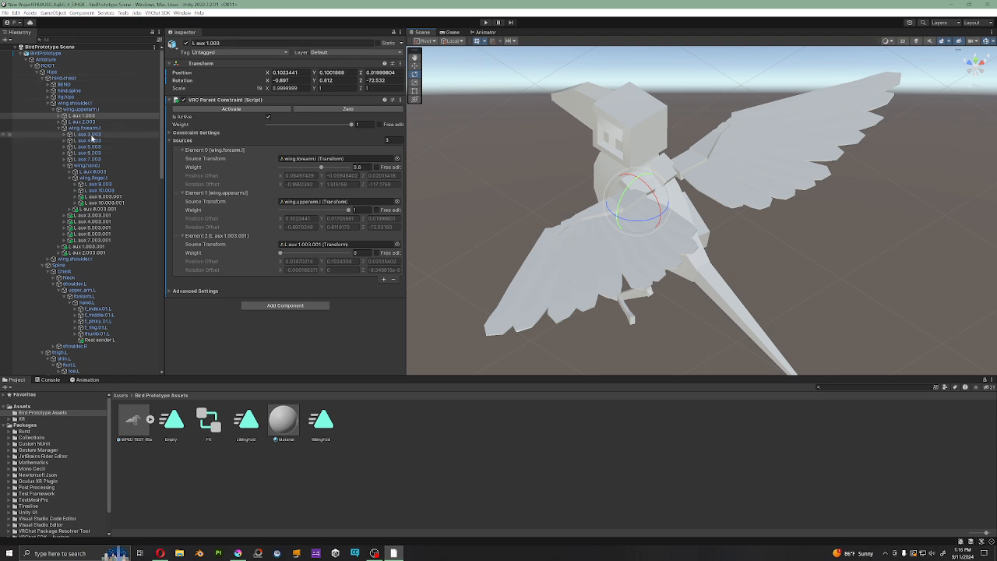
# Step: Examine L aux 1.003's parent constraint sources and the open wing's feathers from behind and above the bird
pyautogui.click(91, 122)
pyautogui.click(91, 115)
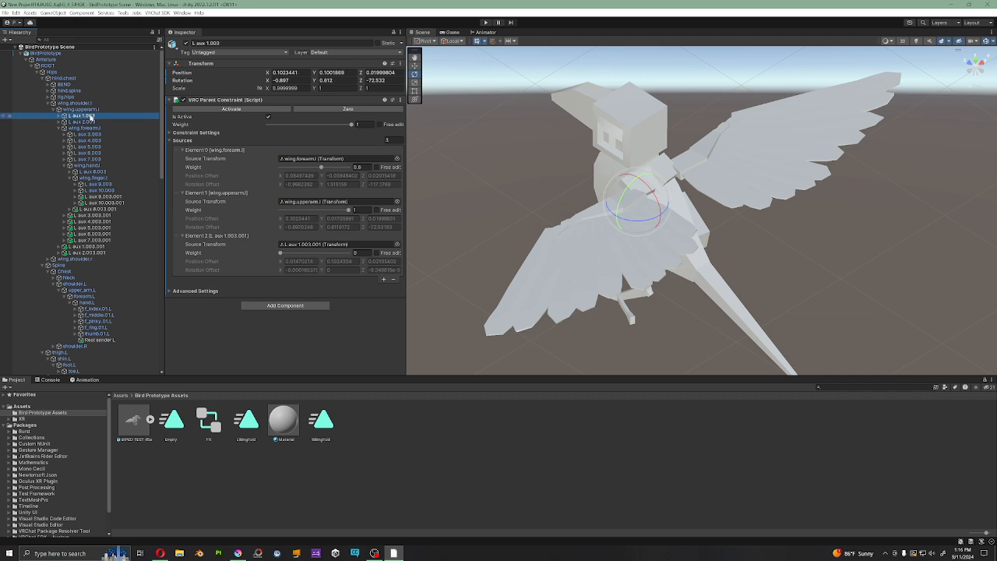
pyautogui.keyDown('alt'); pyautogui.moveTo(610, 249); pyautogui.dragTo(653, 210); pyautogui.keyUp('alt')
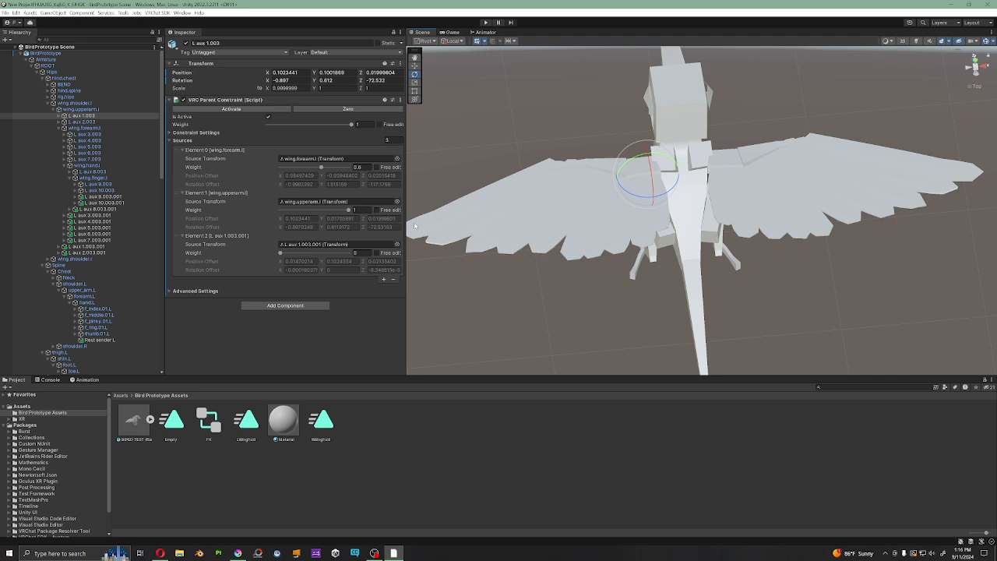
pyautogui.keyDown('alt'); pyautogui.moveTo(533, 238); pyautogui.dragTo(467, 234); pyautogui.keyUp('alt')
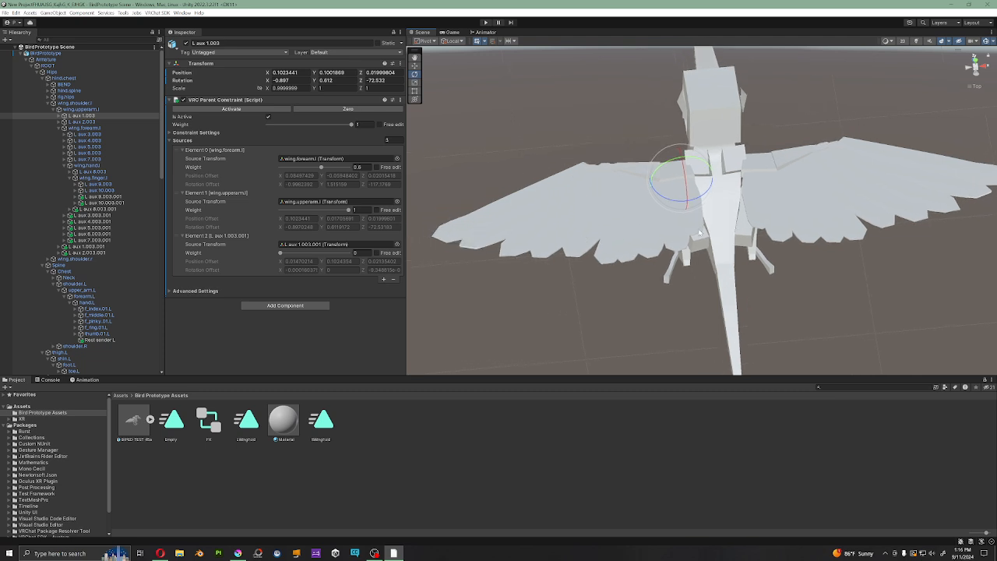
pyautogui.scroll(1, 700, 233)
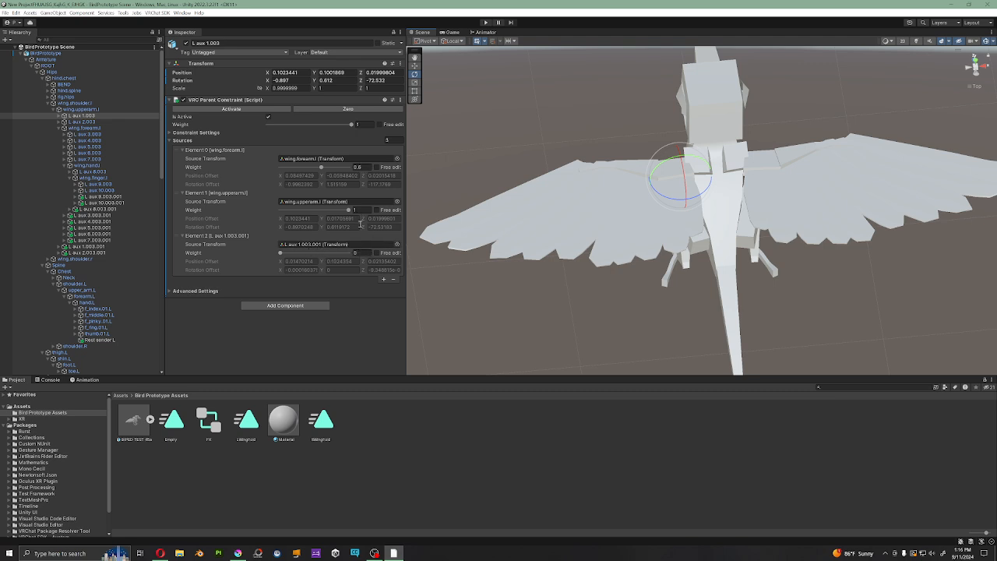
pyautogui.moveTo(603, 218); pyautogui.dragTo(584, 230, button='middle')
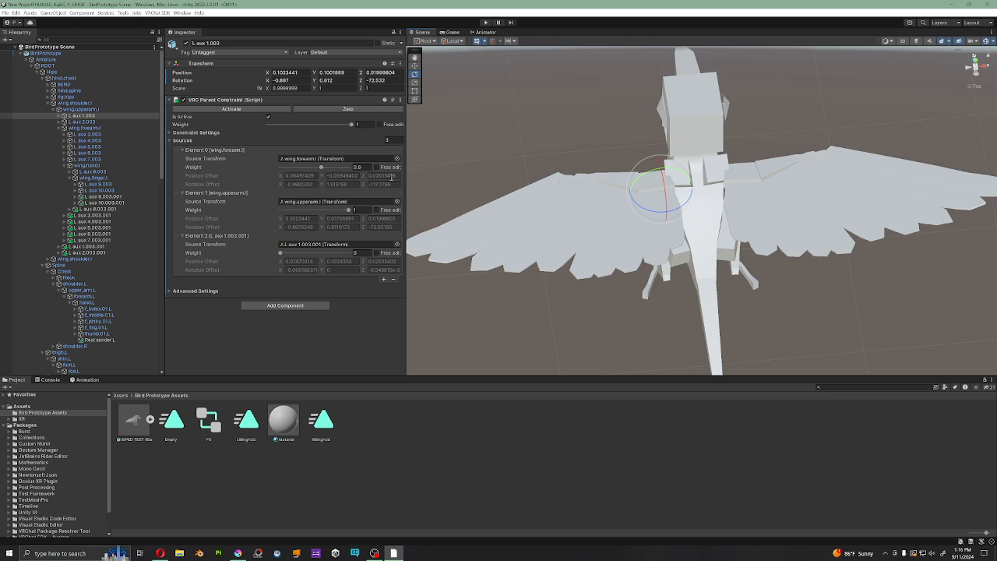
# Step: Trace L aux 1.003's first source to wing.forearm.l, inspect its rotation constraint and try rotating the forearm.L bone that drives it
pyautogui.click(315, 158)
pyautogui.click(94, 128)
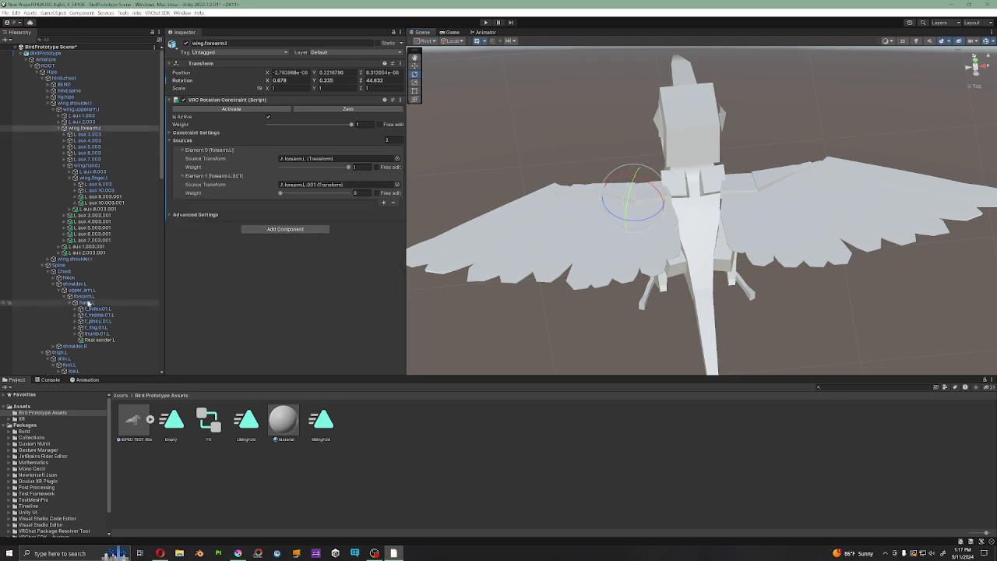
pyautogui.click(84, 297)
pyautogui.moveTo(667, 164); pyautogui.dragTo(639, 234)
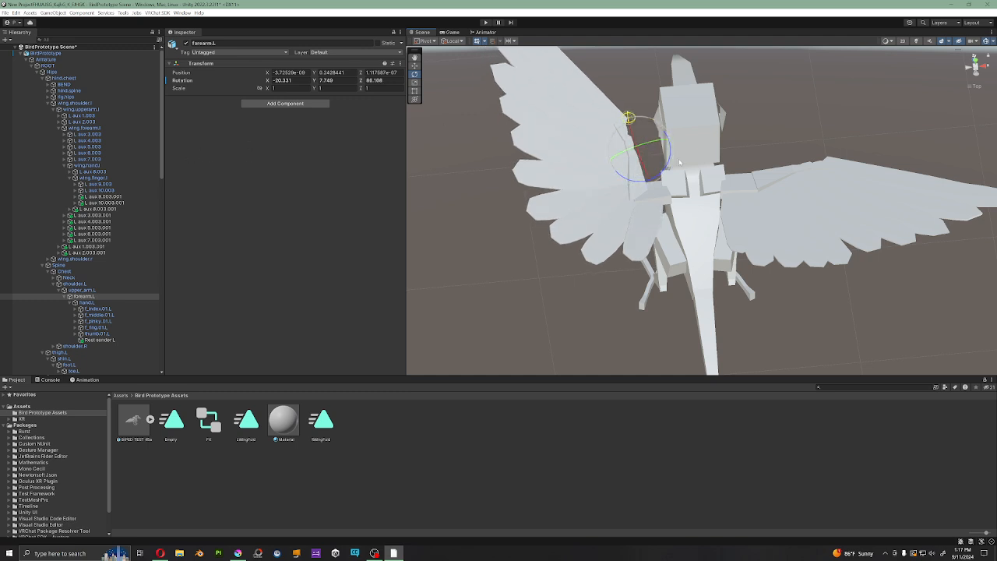
# Step: Compare the parent constraint sources and weights of L aux 1.003, L aux 5.003 and L aux 4.003, expanding L aux 4.003's fourth source
pyautogui.click(117, 115)
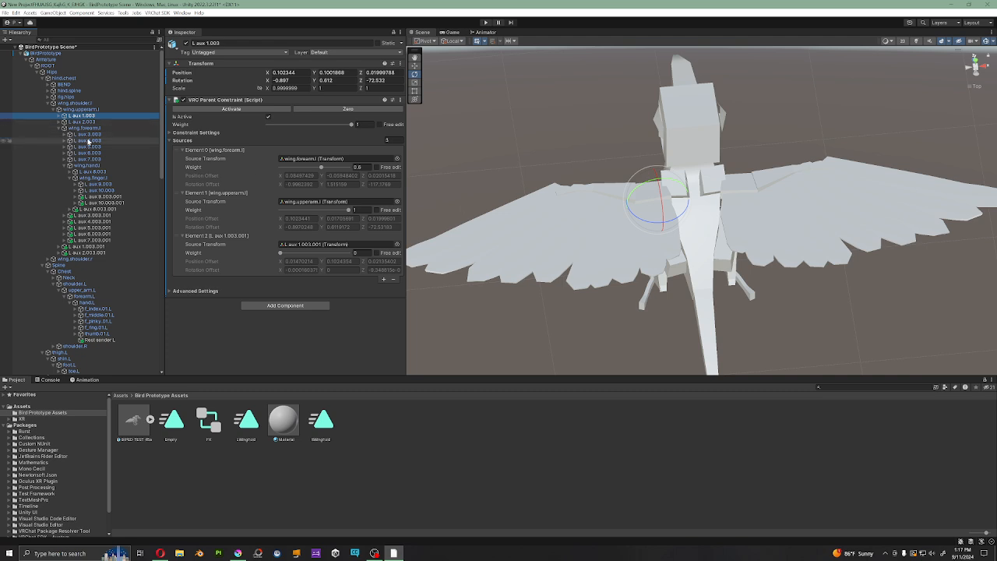
pyautogui.click(90, 147)
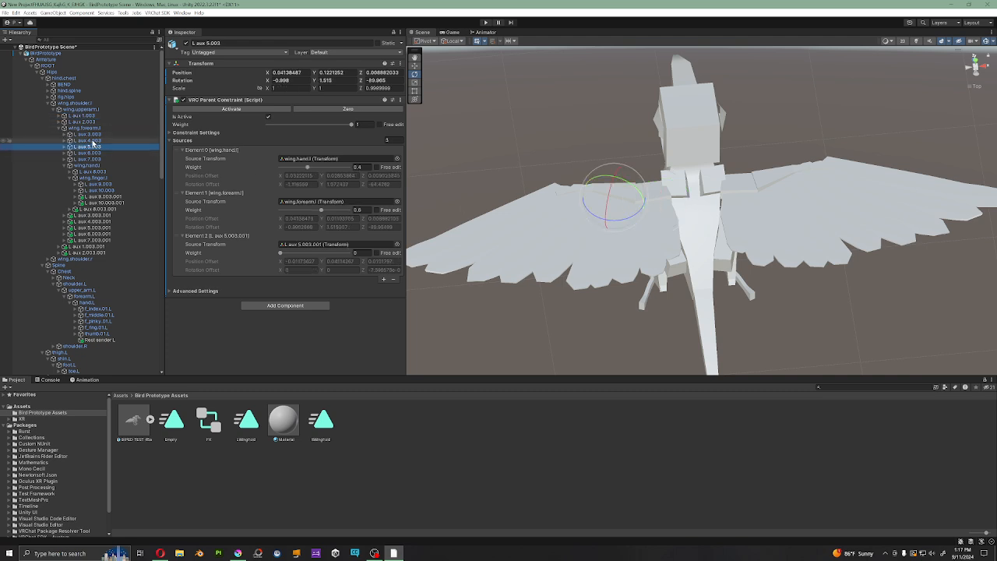
pyautogui.click(89, 140)
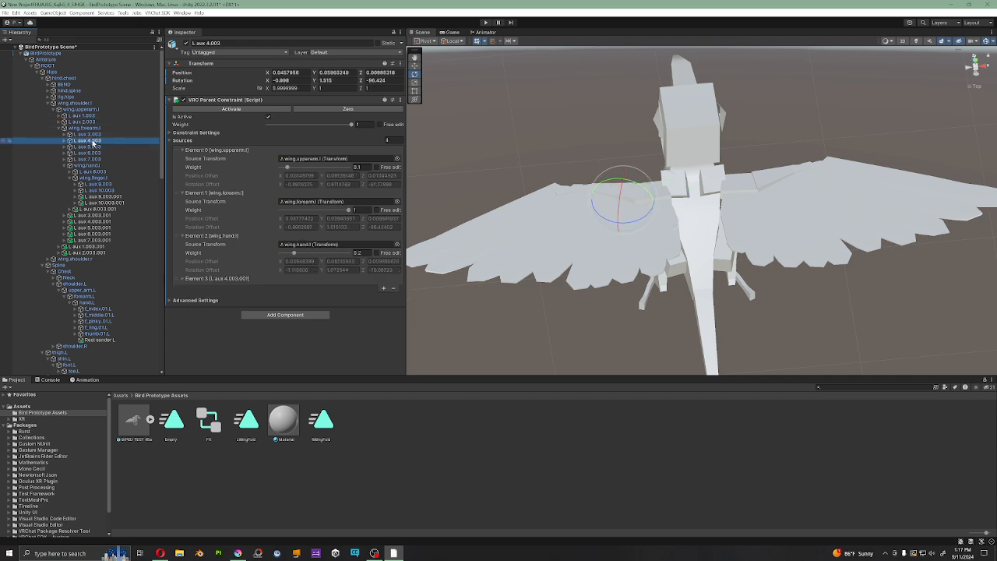
pyautogui.click(183, 279)
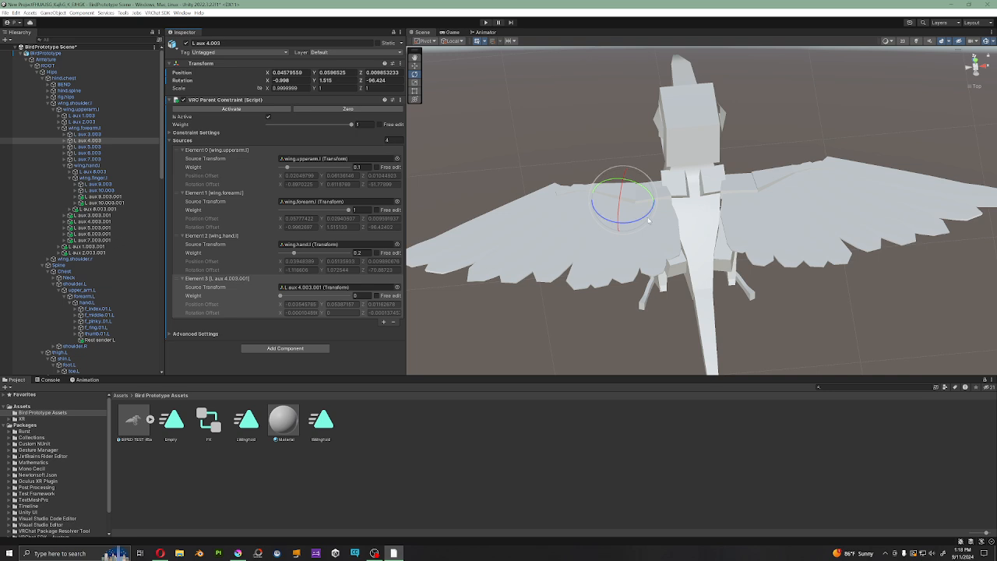
# Step: Check wing.forearm.l's rotation constraint, try rotating forearm.L to move the wing, and undo the rotation
pyautogui.click(102, 128)
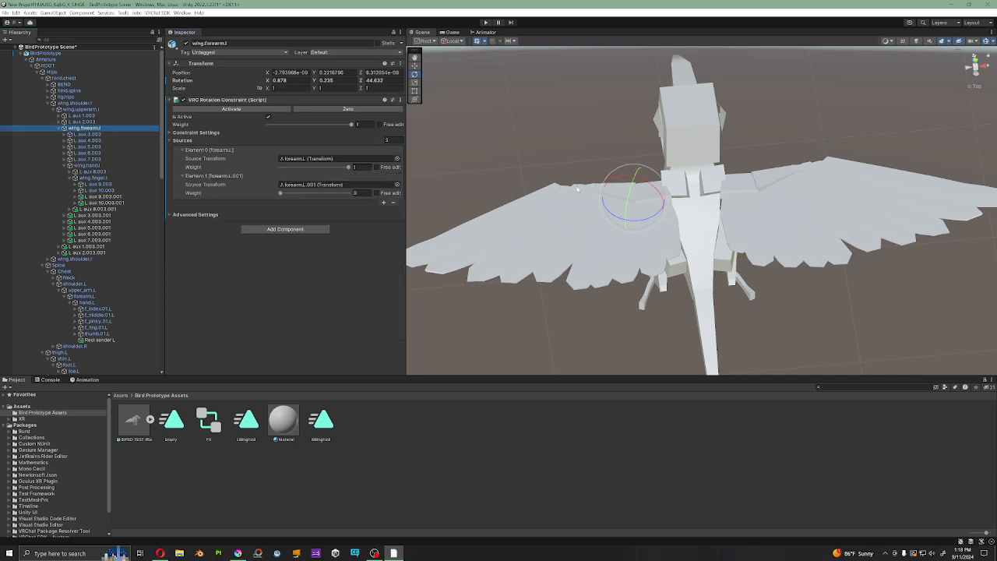
pyautogui.click(95, 297)
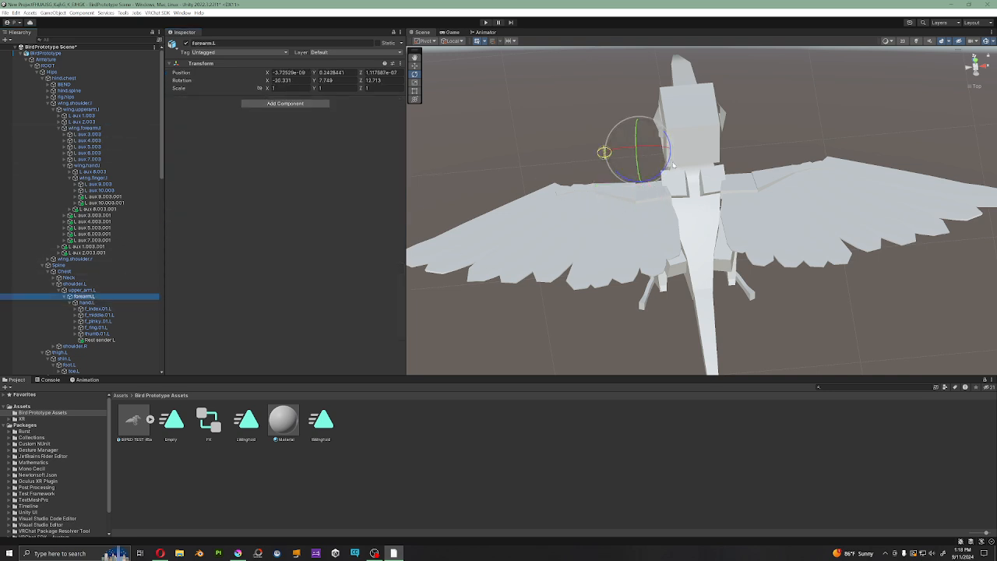
pyautogui.moveTo(601, 151); pyautogui.dragTo(836, 185)
pyautogui.hotkey('ctrl', 'z')
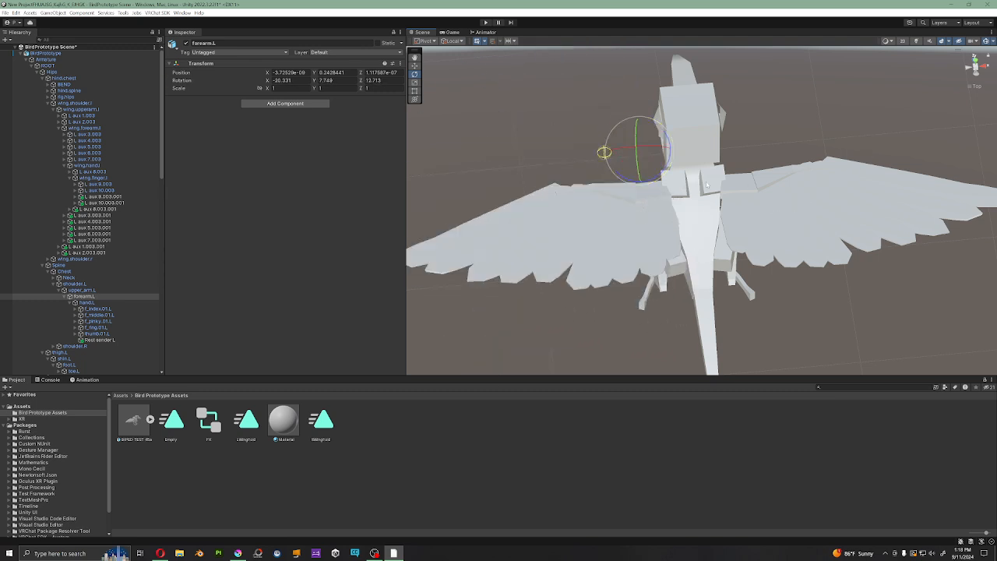
pyautogui.keyDown('alt'); pyautogui.moveTo(671, 195); pyautogui.dragTo(760, 159); pyautogui.keyUp('alt')
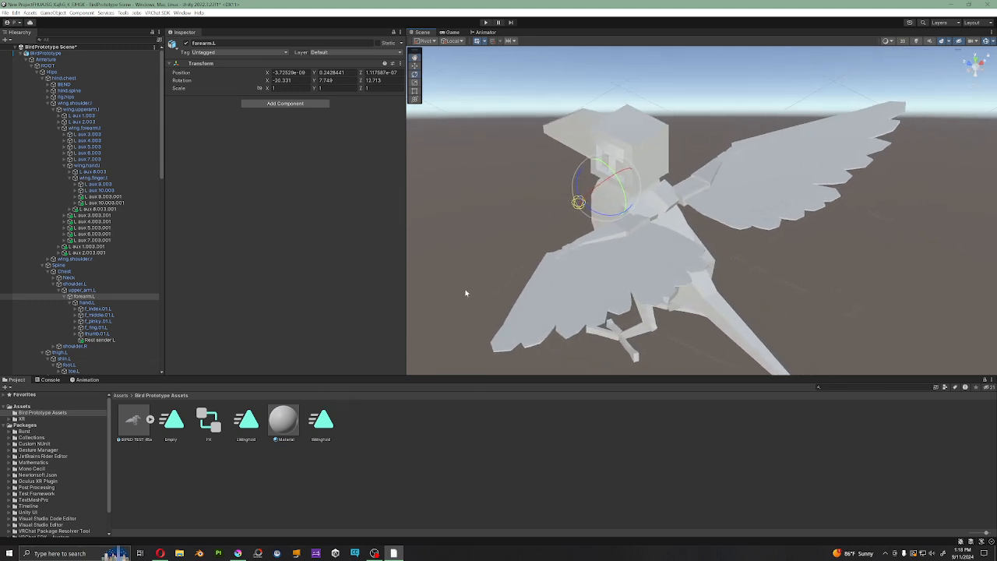
# Step: Open the LWingFold animation clip, enlarge the Animation window and its property list, and review all keyed constraint weights and transforms
pyautogui.doubleClick(245, 421)
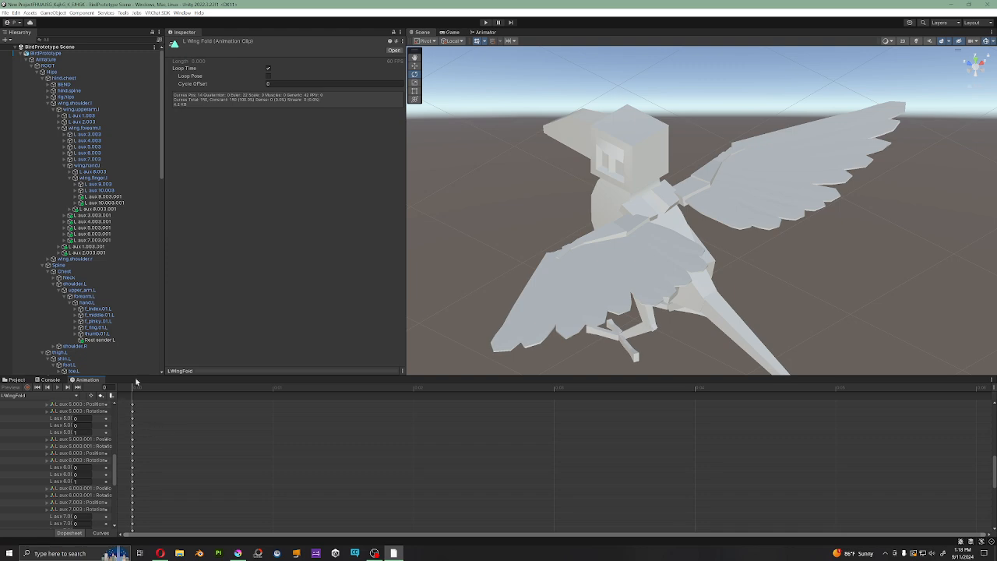
pyautogui.moveTo(137, 377); pyautogui.dragTo(137, 150)
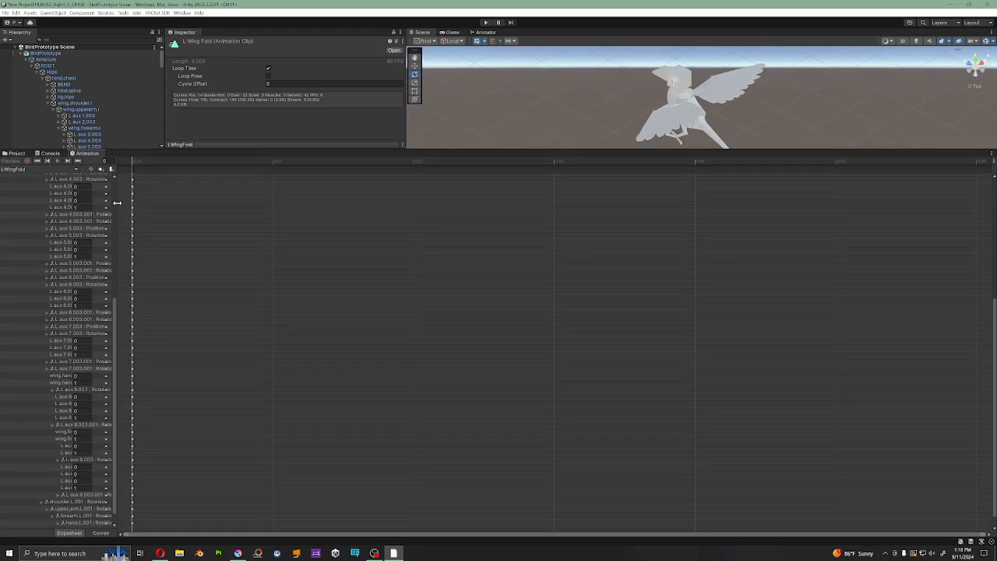
pyautogui.moveTo(117, 204); pyautogui.dragTo(310, 204)
pyautogui.scroll(5, 109, 292)
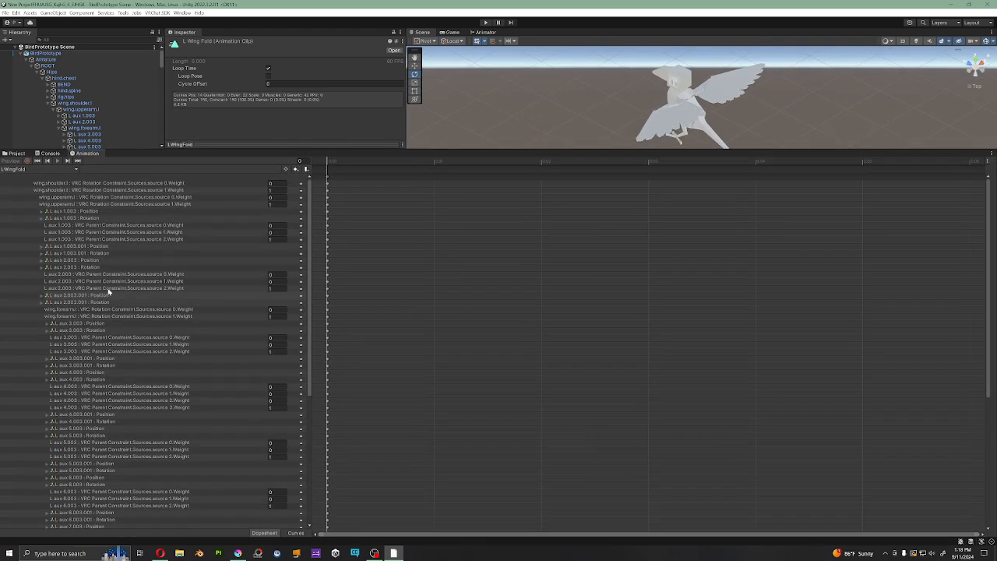
pyautogui.scroll(-10, 186, 303)
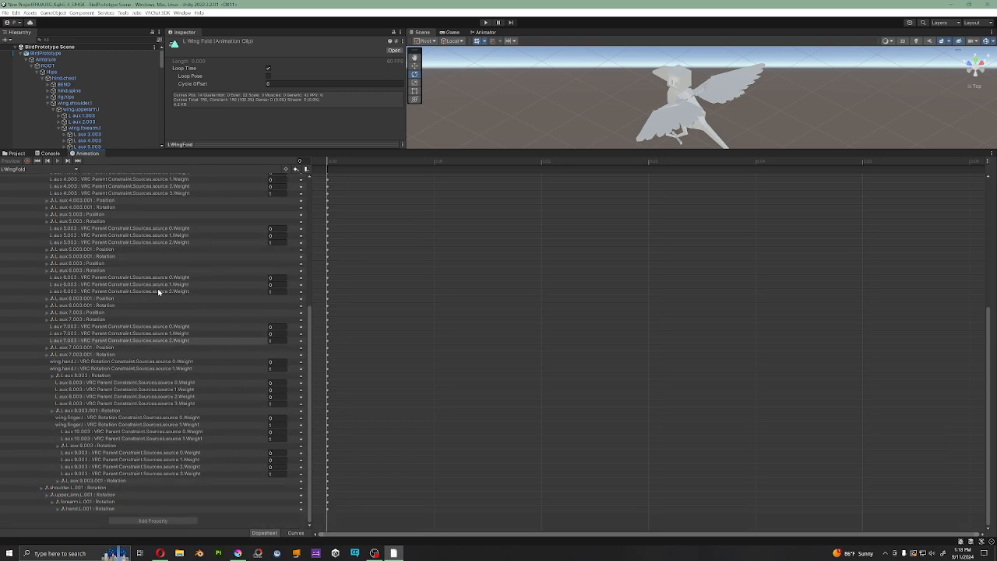
pyautogui.scroll(8, 155, 323)
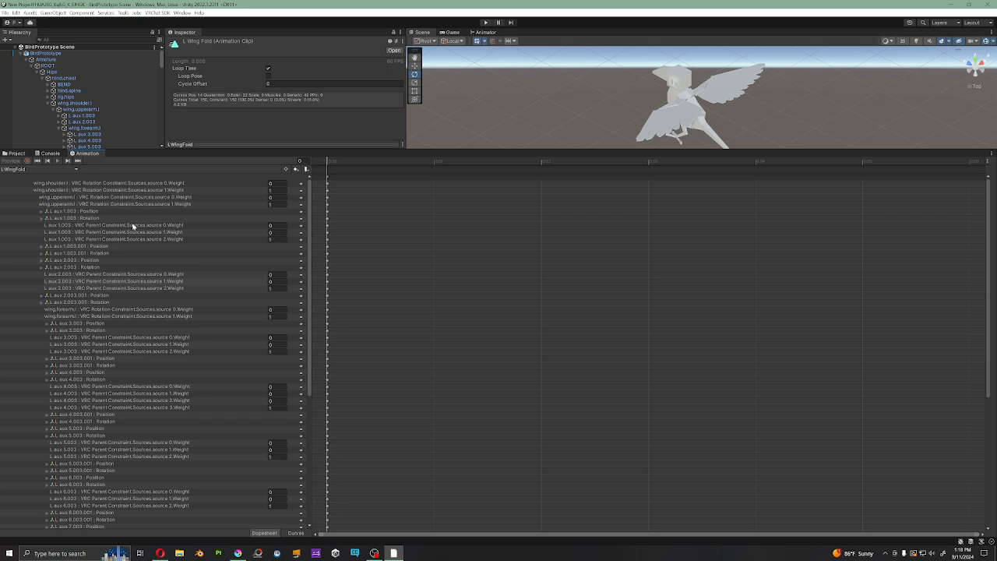
# Step: Select wing.shoulder.l and load the LWingFold clip on the avatar to preview the folded left wing up close
pyautogui.click(102, 102)
pyautogui.click(22, 171)
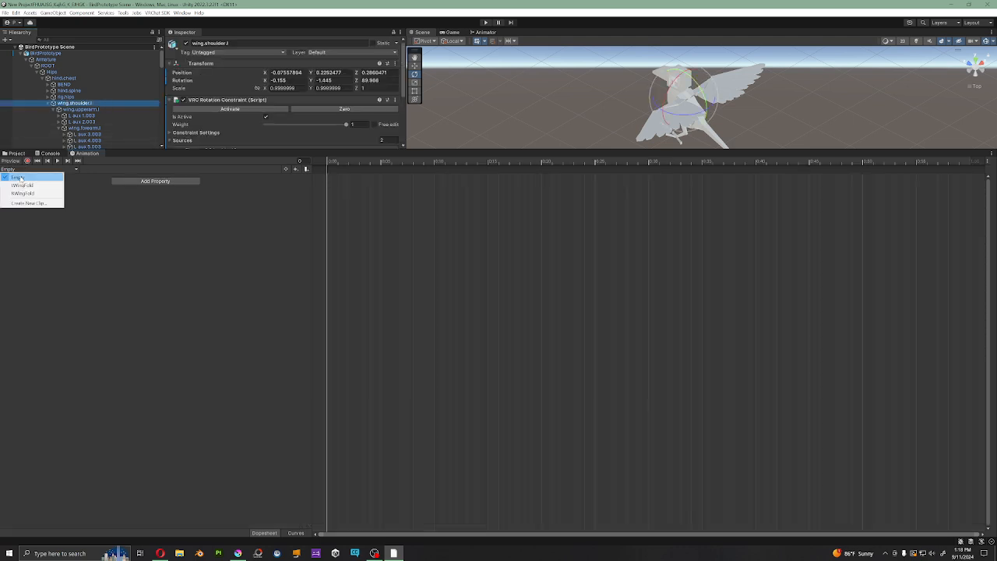
pyautogui.click(22, 185)
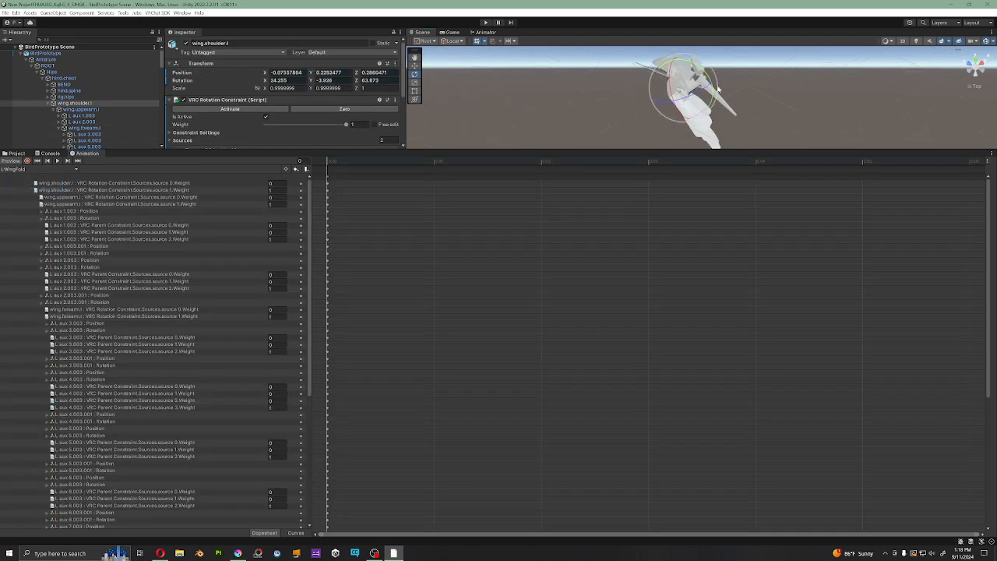
pyautogui.scroll(4, 725, 102)
pyautogui.moveTo(725, 102); pyautogui.dragTo(719, 141, button='middle')
pyautogui.keyDown('alt'); pyautogui.moveTo(719, 140); pyautogui.dragTo(597, 136); pyautogui.keyUp('alt')
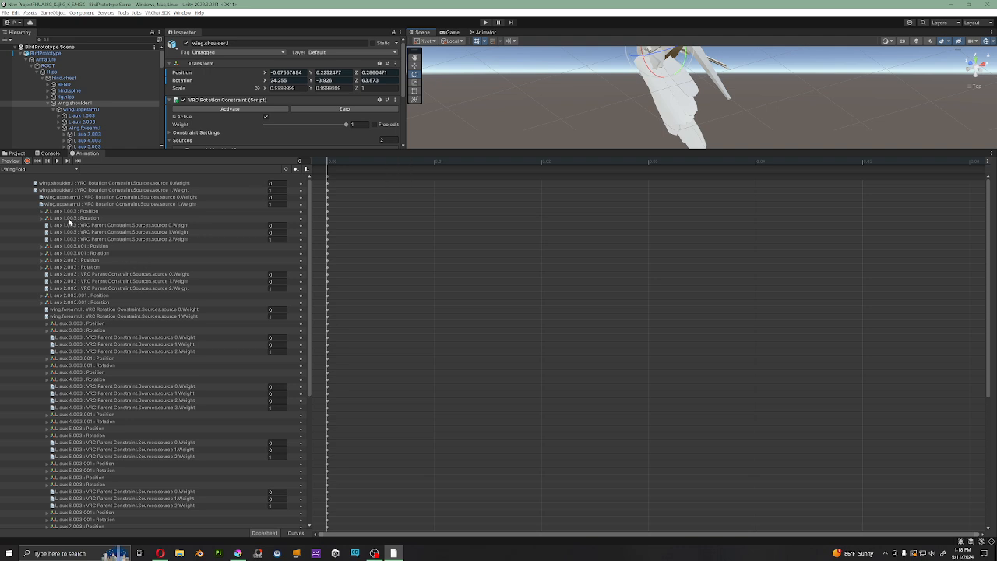
# Step: Review the keyed position and rotation of L aux 1.003 and L aux 1.003.001 in LWingFold, including L aux 1.003's individual rotation axes
pyautogui.click(72, 212)
pyautogui.click(75, 219)
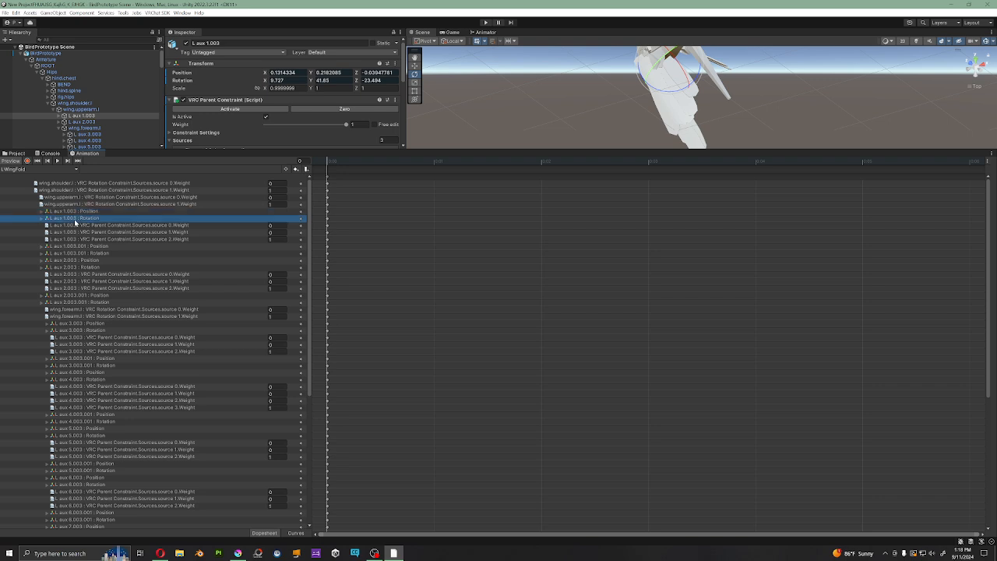
pyautogui.click(76, 213)
pyautogui.click(74, 219)
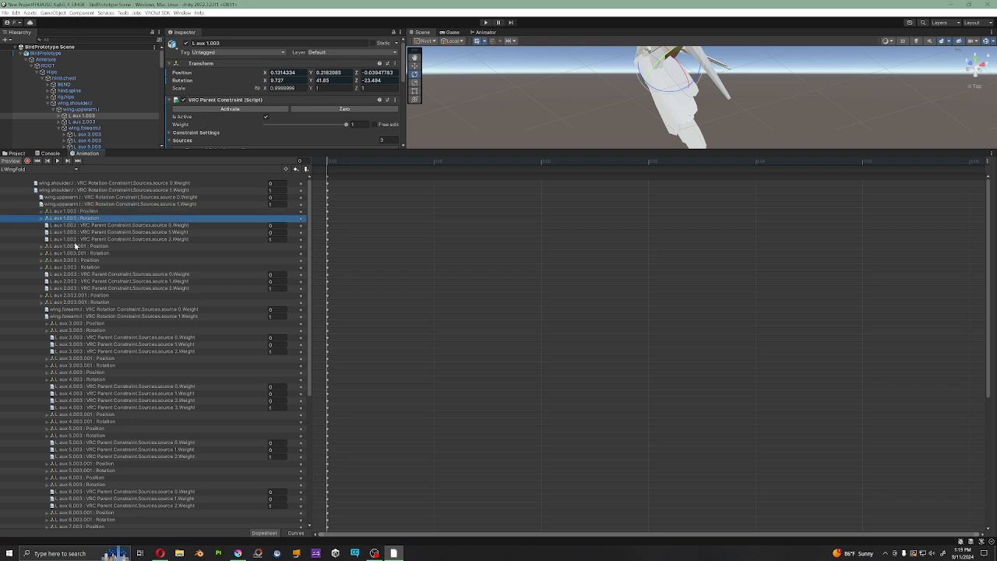
pyautogui.click(76, 246)
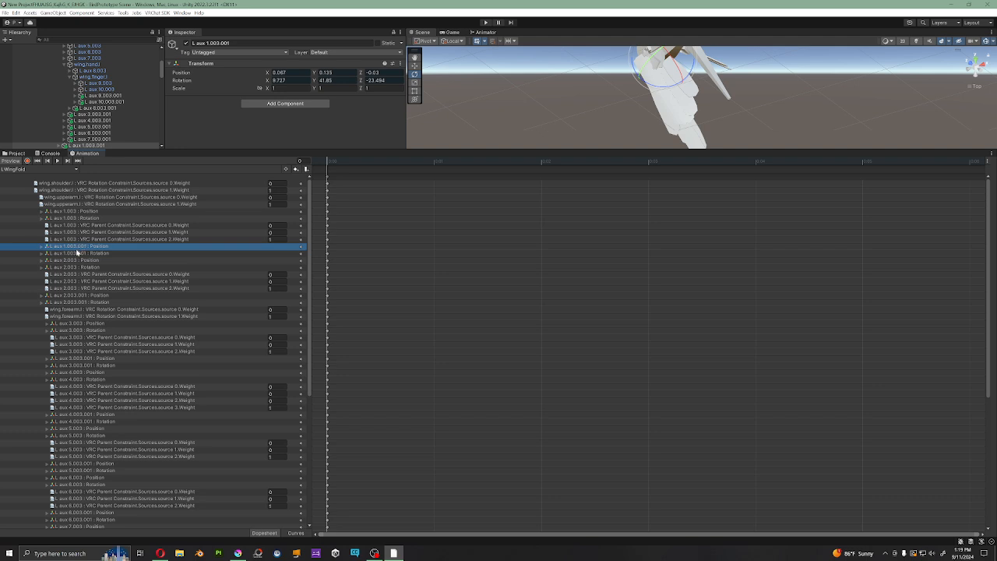
pyautogui.click(76, 254)
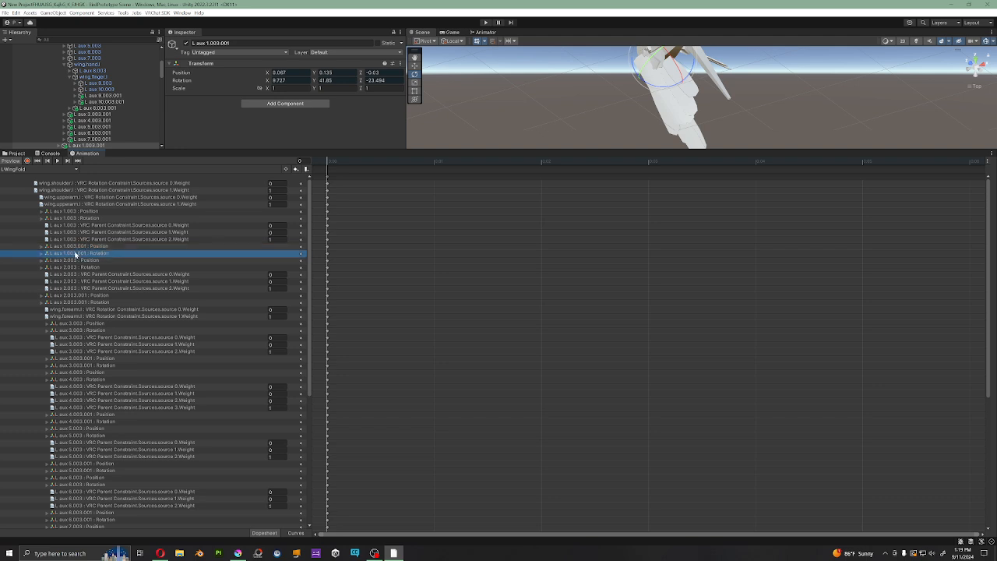
pyautogui.click(43, 220)
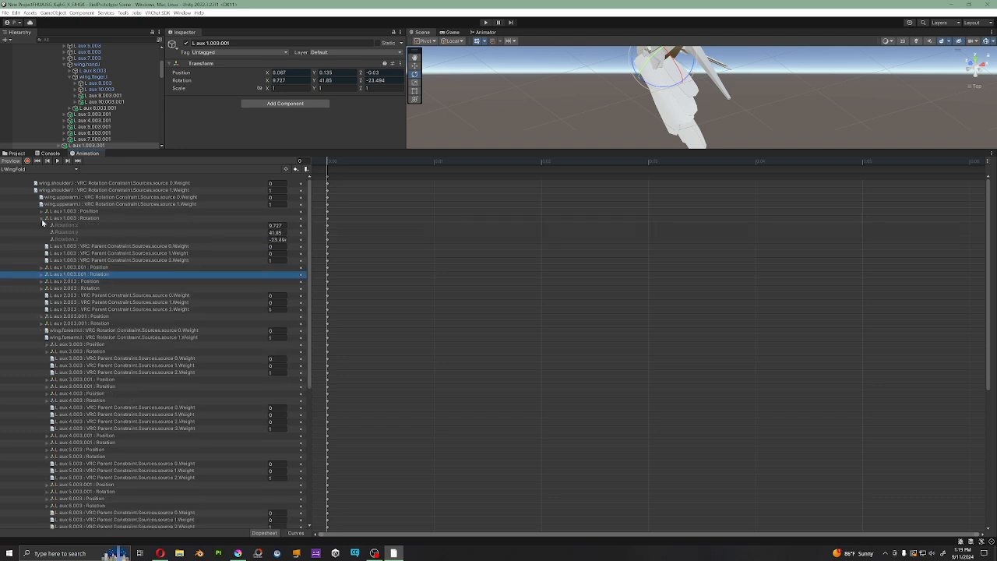
pyautogui.click(42, 219)
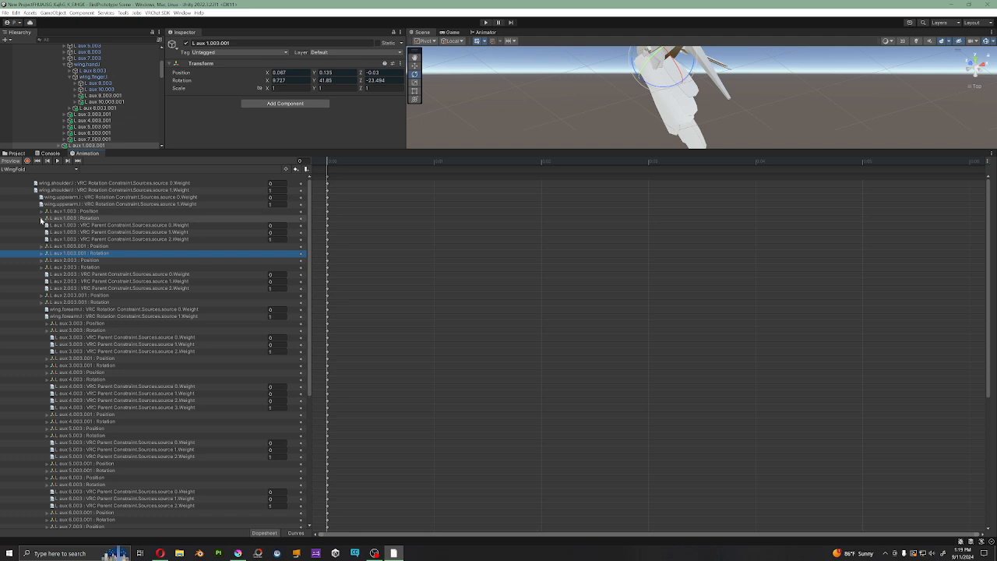
pyautogui.click(41, 221)
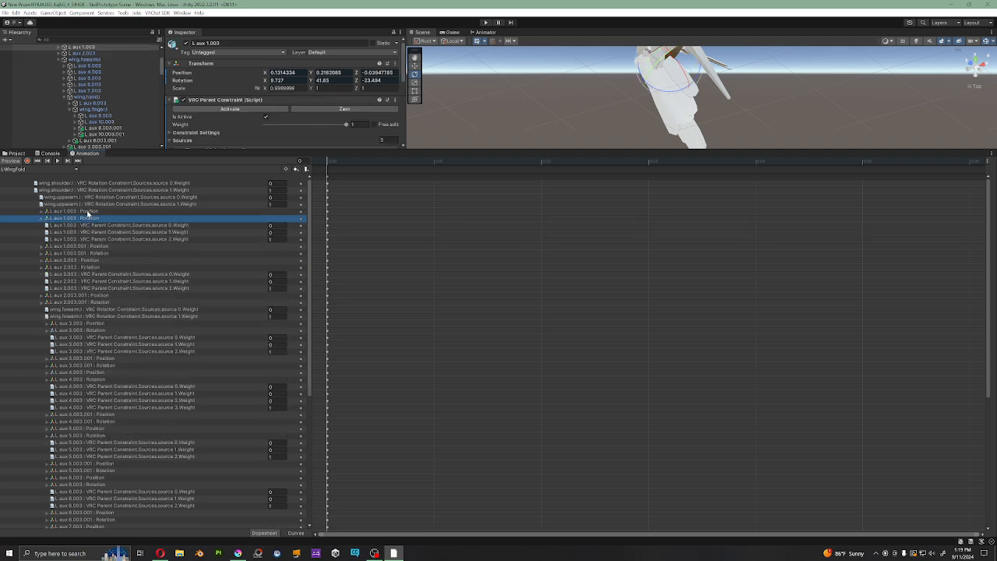
# Step: View the folded wing from another angle and compare L aux 1.003's keyed position and rotation with the L aux 1.003.001 transform
pyautogui.moveTo(787, 88); pyautogui.dragTo(754, 136, button='middle')
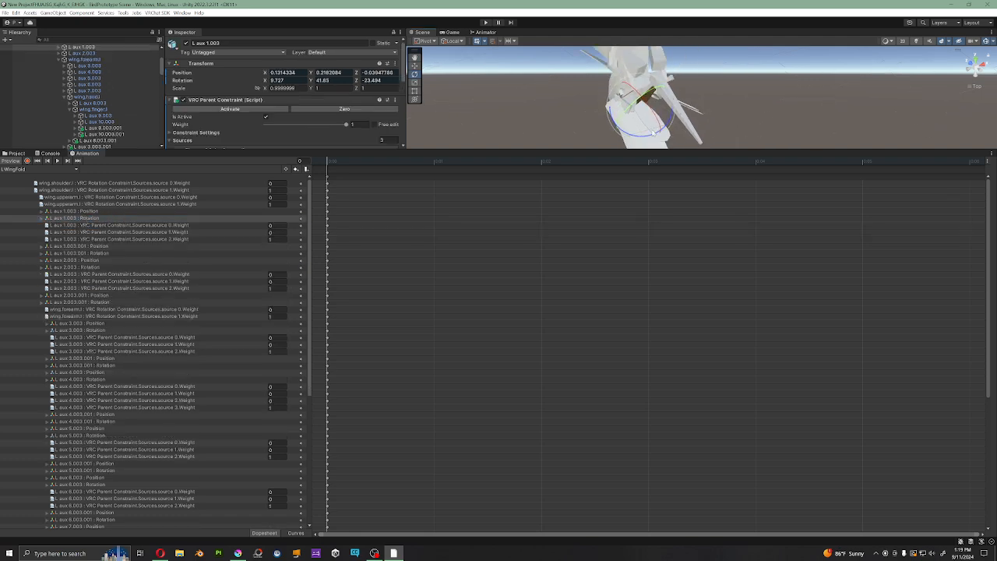
pyautogui.click(76, 212)
pyautogui.click(82, 219)
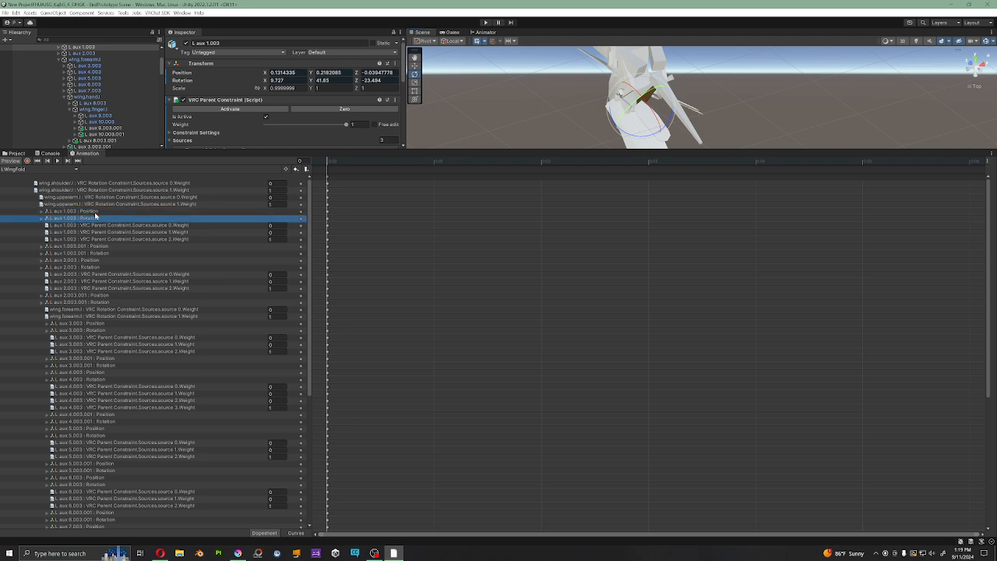
pyautogui.click(81, 211)
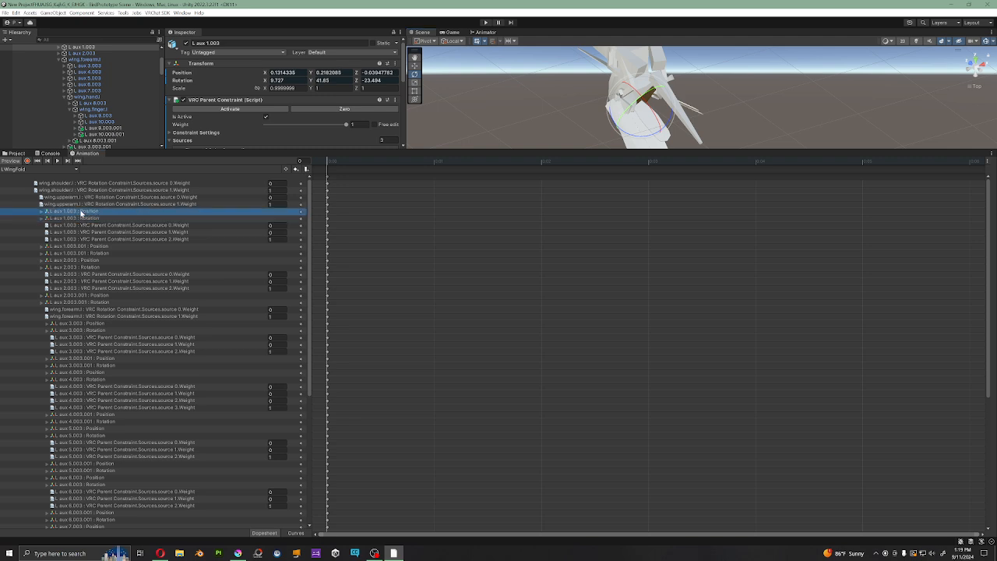
pyautogui.click(81, 219)
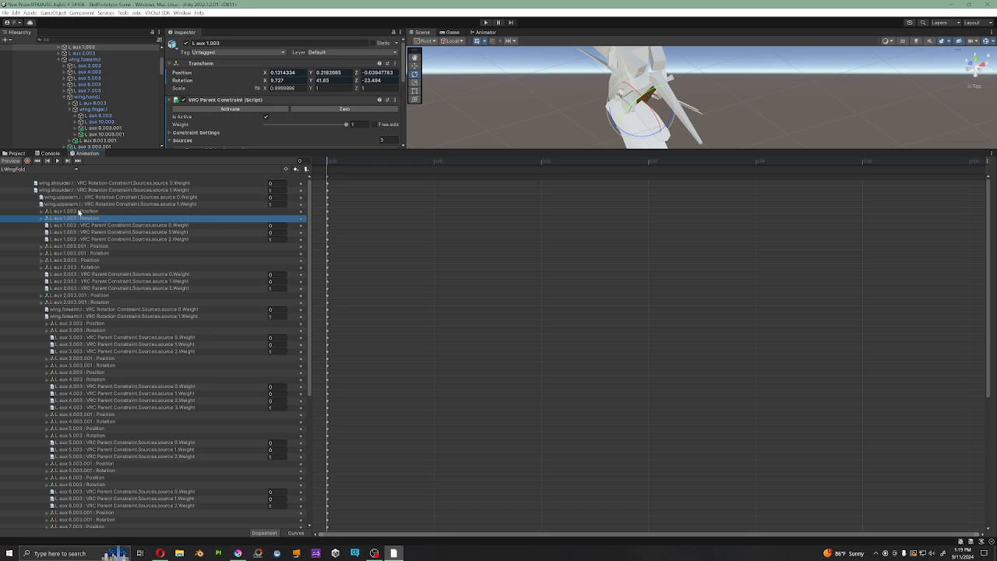
pyautogui.click(97, 246)
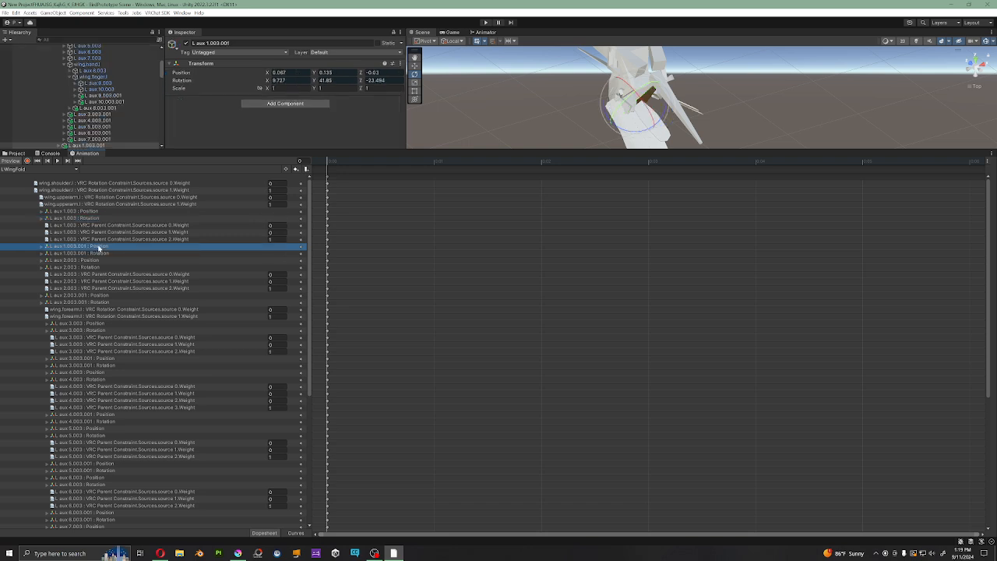
pyautogui.click(85, 212)
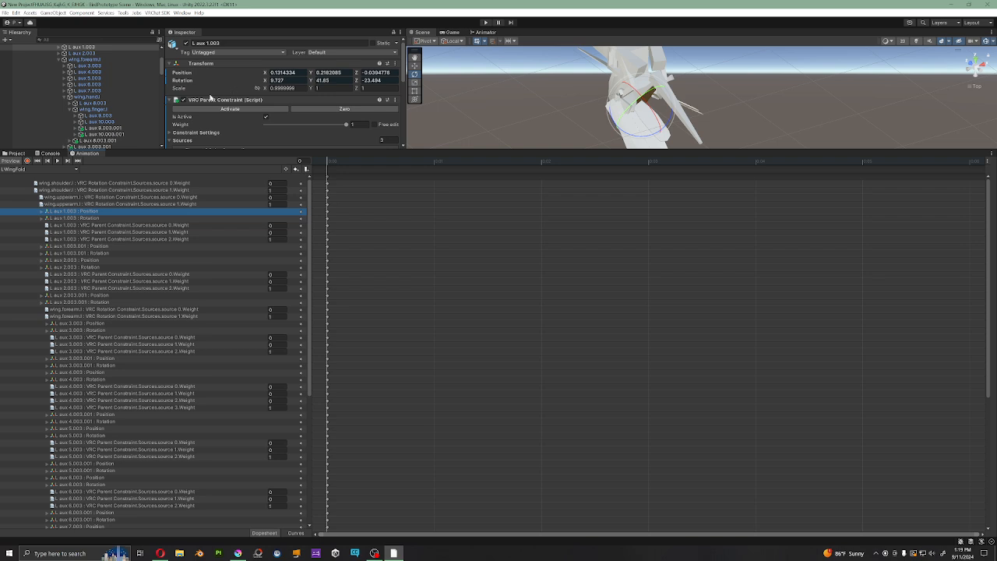
# Step: Compare the transforms of L aux 1.003.001 and L aux 1.003, and check the keyed wing.shoulder.l constraint
pyautogui.click(78, 247)
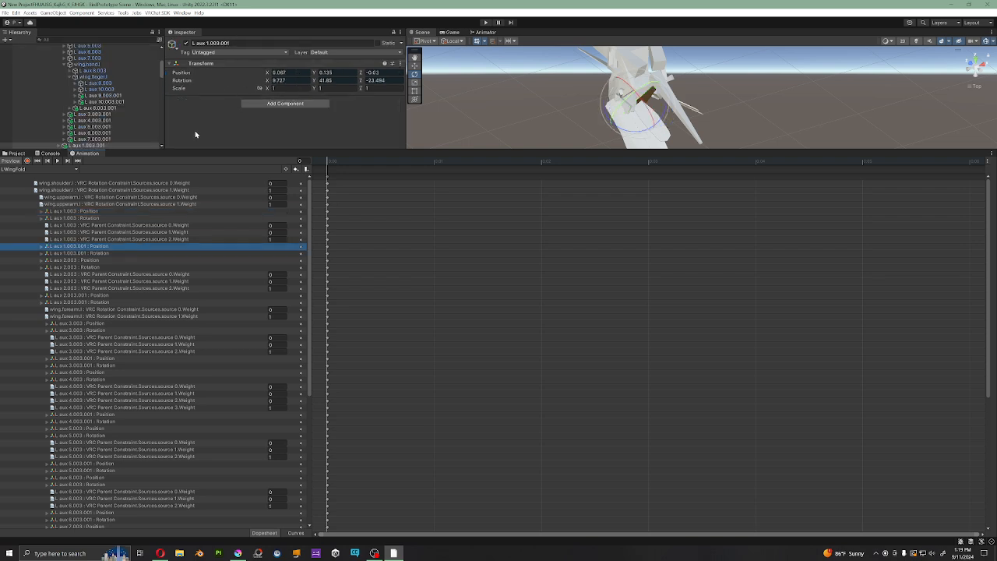
pyautogui.click(86, 213)
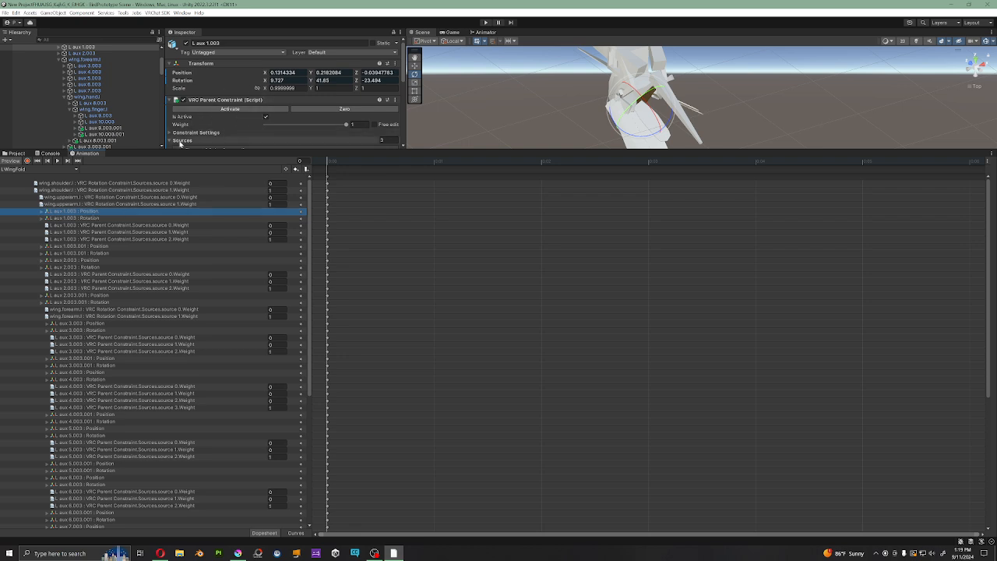
pyautogui.click(120, 184)
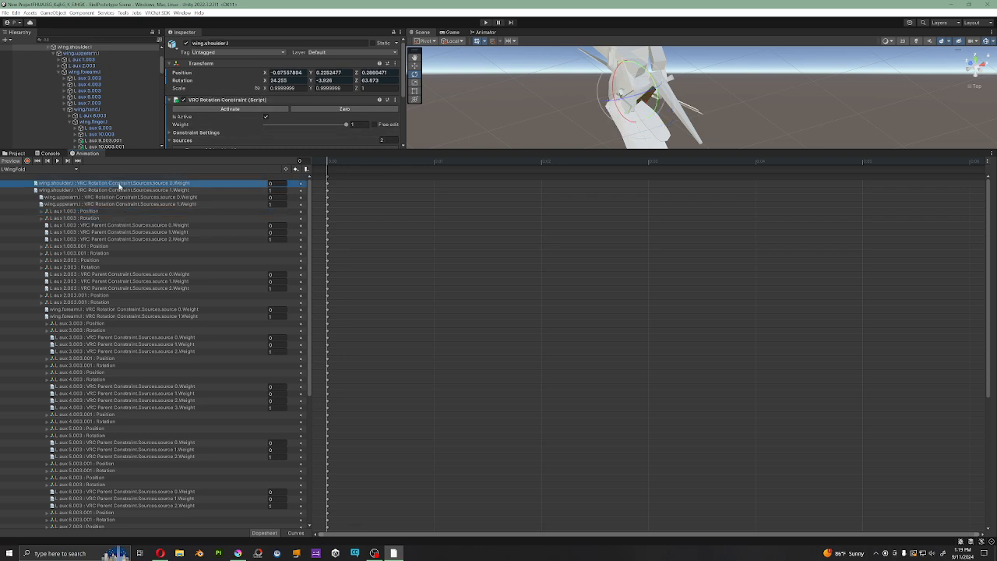
# Step: Delete the keyed position and rotation of L aux 1.003 and L aux 2.003 from the LWingFold clip
pyautogui.click(94, 212)
pyautogui.keyDown('shift'); pyautogui.click(96, 218); pyautogui.keyUp('shift')
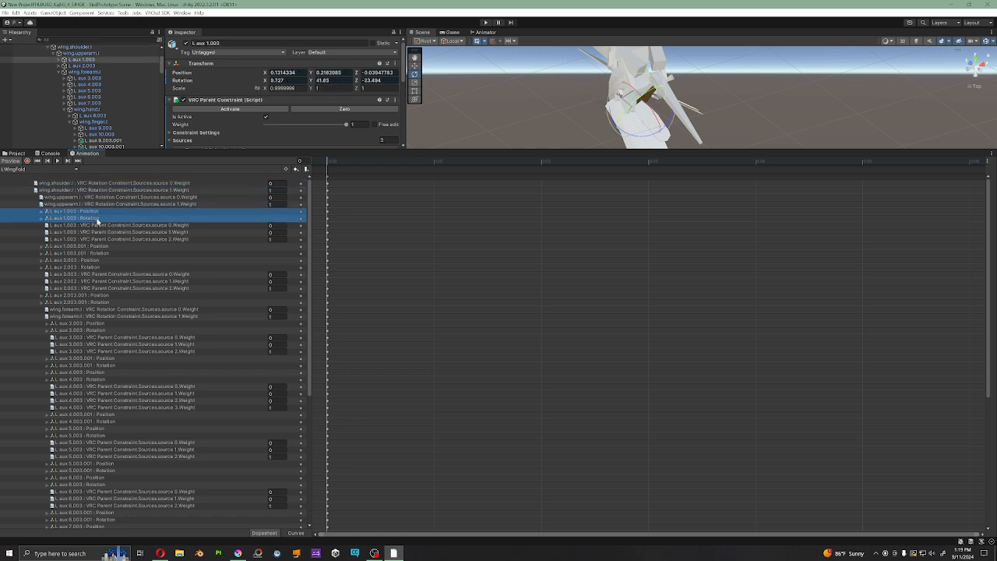
pyautogui.press('Delete')
pyautogui.click(88, 246)
pyautogui.keyDown('shift'); pyautogui.click(84, 254); pyautogui.keyUp('shift')
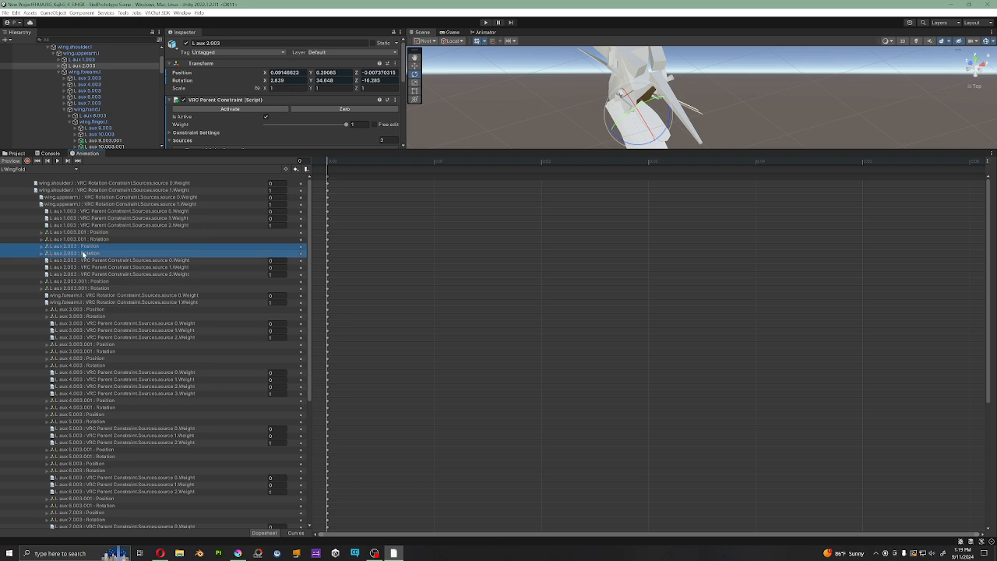
pyautogui.press('Delete')
# Step: Delete the keyed position and rotation of L aux 3.003, L aux 4.003 and L aux 5.003, keeping their constraint weights
pyautogui.click(84, 295)
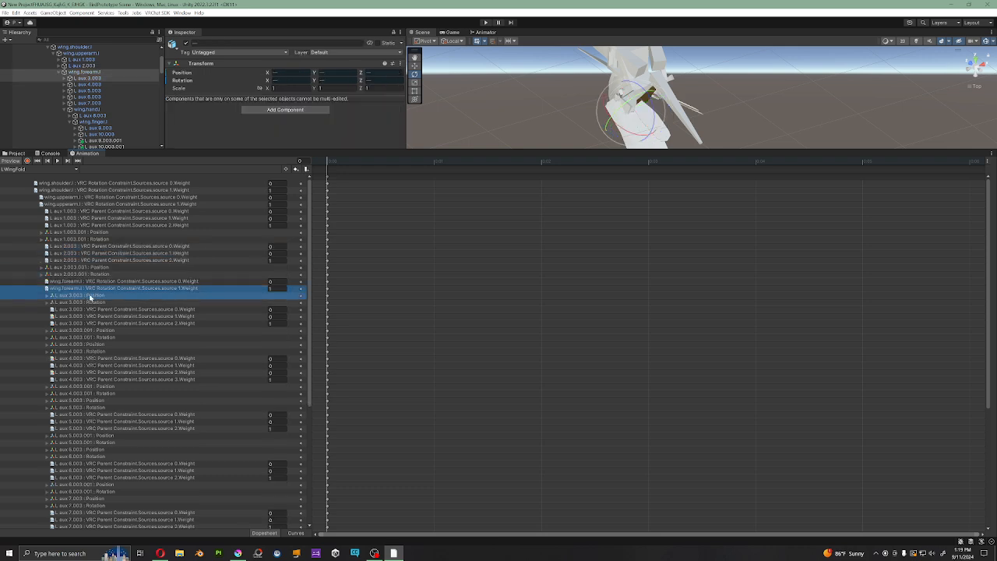
pyautogui.keyDown('shift'); pyautogui.click(89, 302); pyautogui.keyUp('shift')
pyautogui.press('Delete')
pyautogui.click(89, 318)
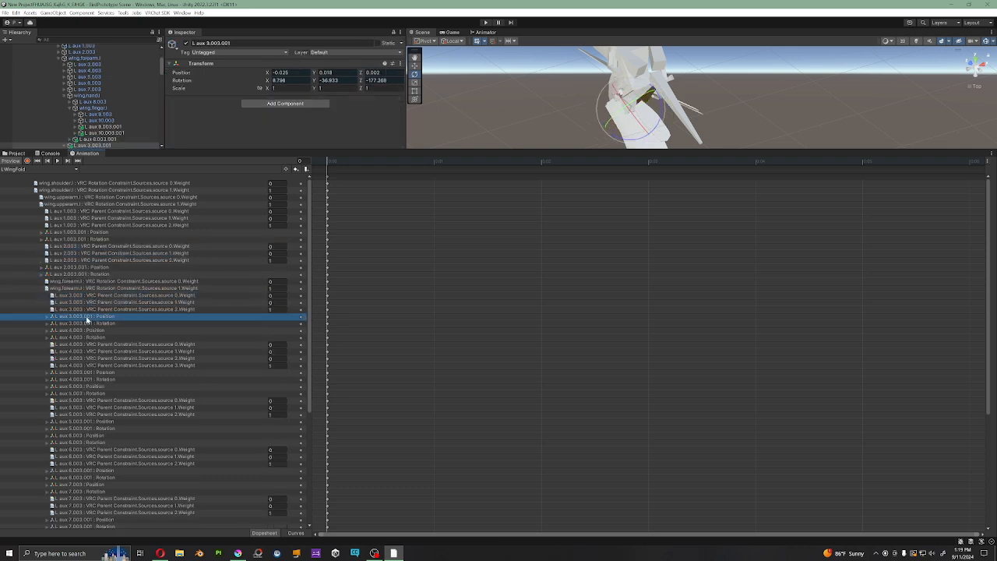
pyautogui.keyDown('shift'); pyautogui.click(91, 324); pyautogui.keyUp('shift')
pyautogui.click(91, 330)
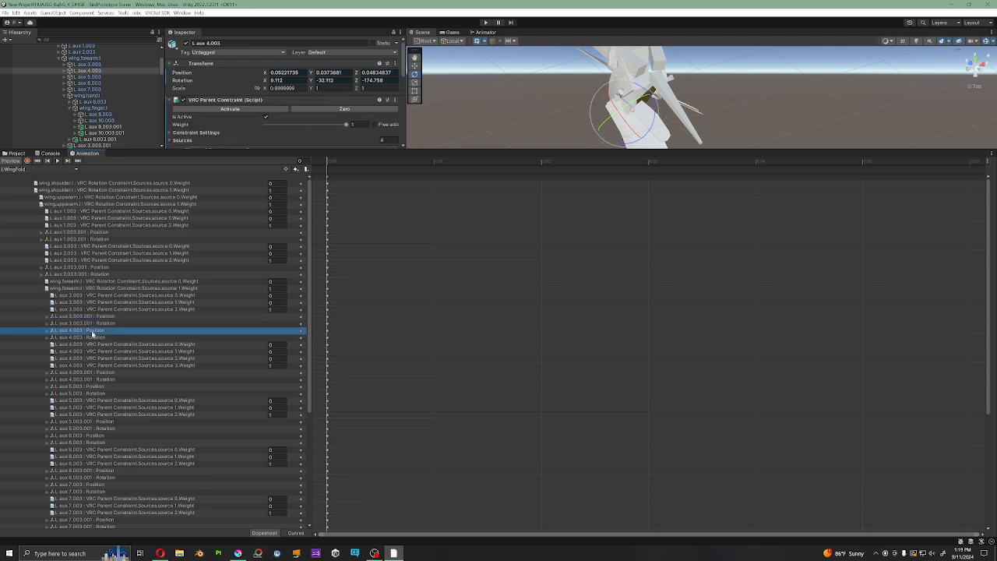
pyautogui.keyDown('shift'); pyautogui.click(92, 338); pyautogui.keyUp('shift')
pyautogui.press('Delete')
pyautogui.click(92, 372)
pyautogui.keyDown('shift'); pyautogui.click(92, 379); pyautogui.keyUp('shift')
pyautogui.press('Delete')
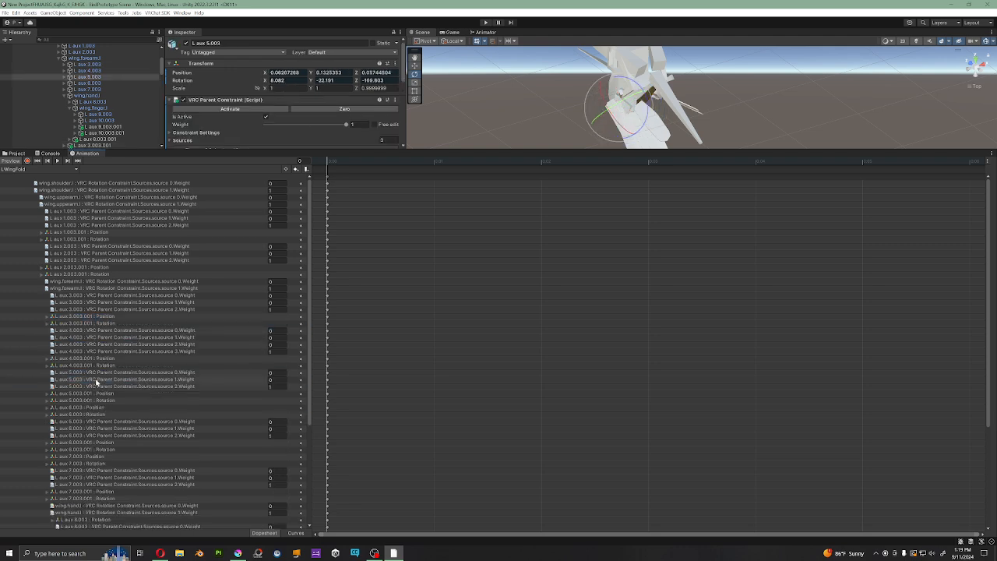
# Step: Remove the keyed position and rotation of L aux 6.003 and L aux 7.003 from LWingFold
pyautogui.scroll(-1, 94, 396)
pyautogui.click(95, 385)
pyautogui.keyDown('shift'); pyautogui.click(96, 391); pyautogui.keyUp('shift')
pyautogui.press('Delete')
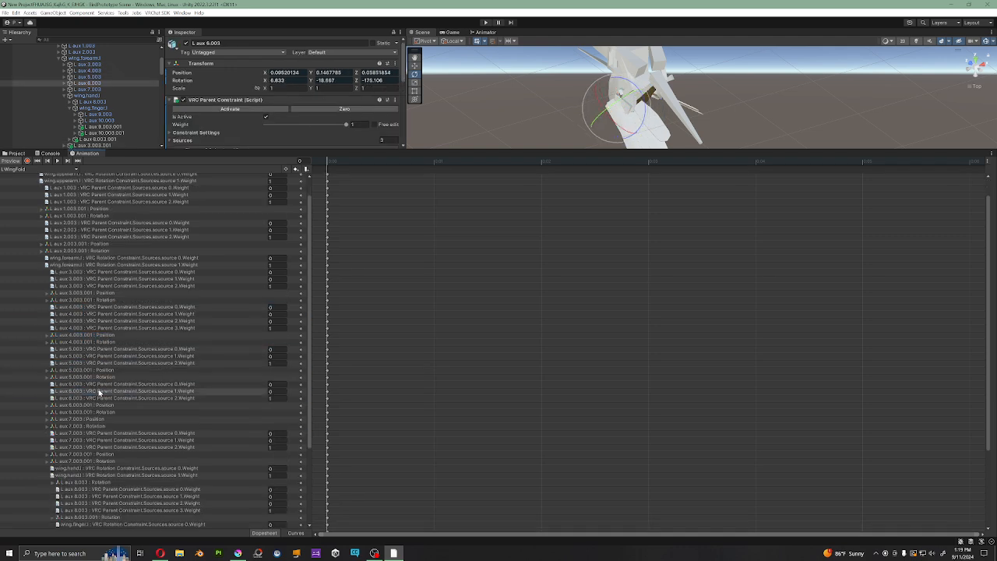
pyautogui.scroll(-2, 96, 385)
pyautogui.click(91, 349)
pyautogui.keyDown('shift'); pyautogui.click(91, 356); pyautogui.keyUp('shift')
pyautogui.press('Delete')
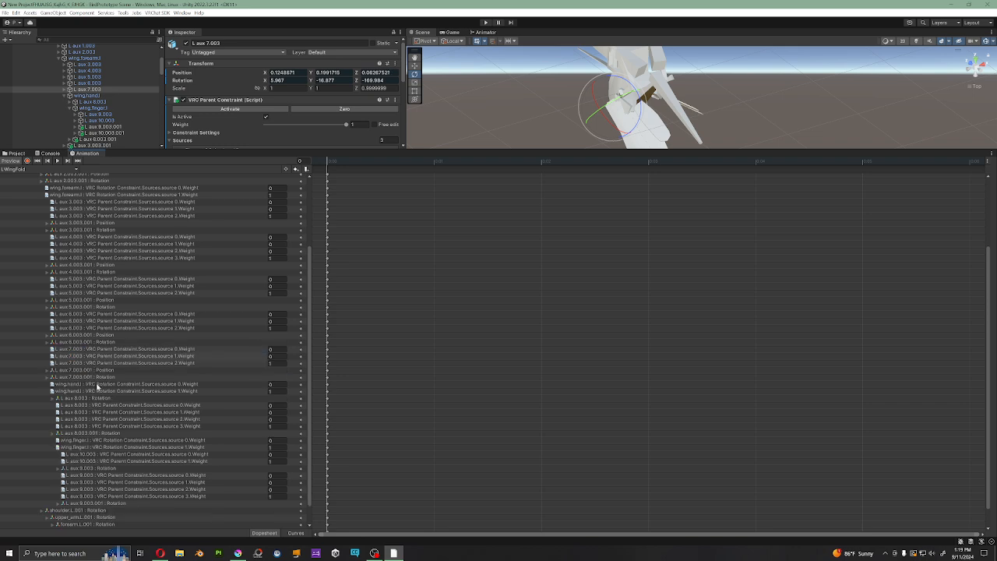
# Step: Delete the keyed rotations of L aux 8.003 and L aux 9.003 from LWingFold
pyautogui.scroll(-2, 100, 387)
pyautogui.click(99, 376)
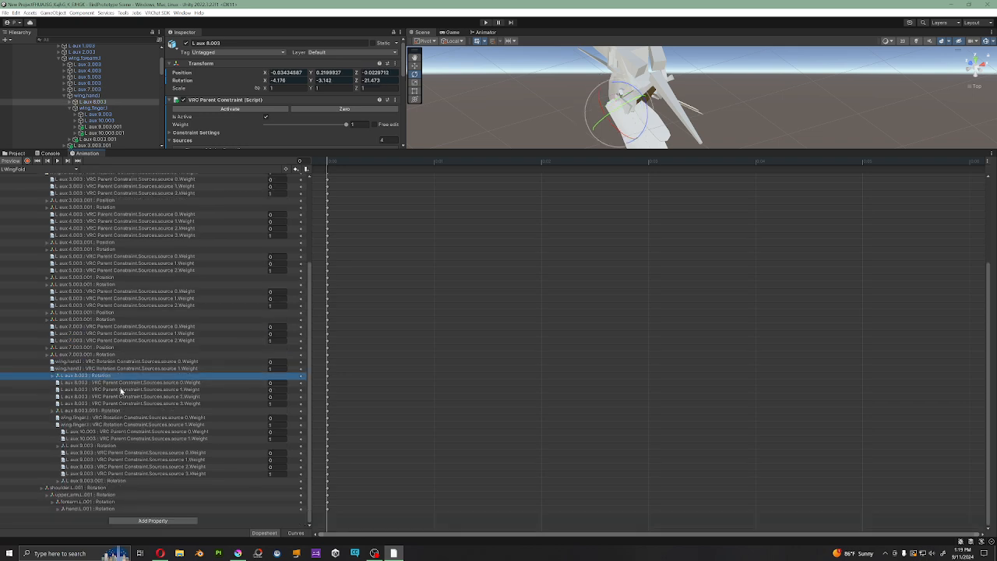
pyautogui.press('Delete')
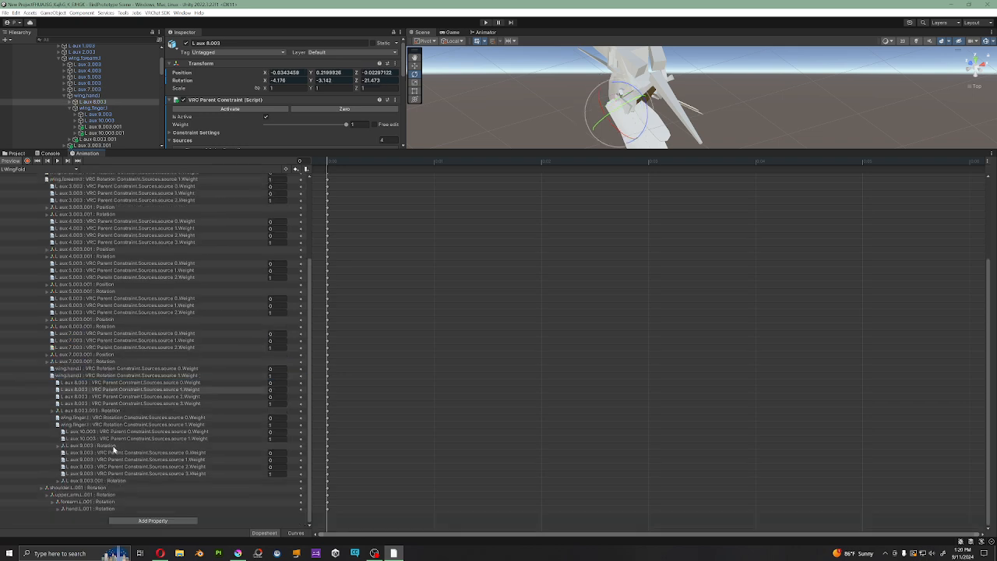
pyautogui.click(113, 448)
pyautogui.press('Delete')
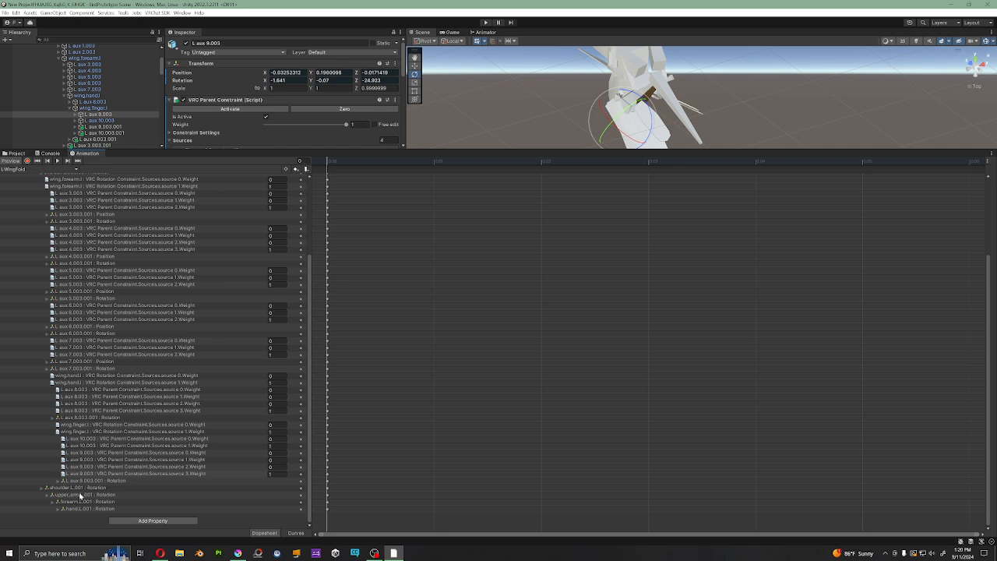
pyautogui.click(81, 494)
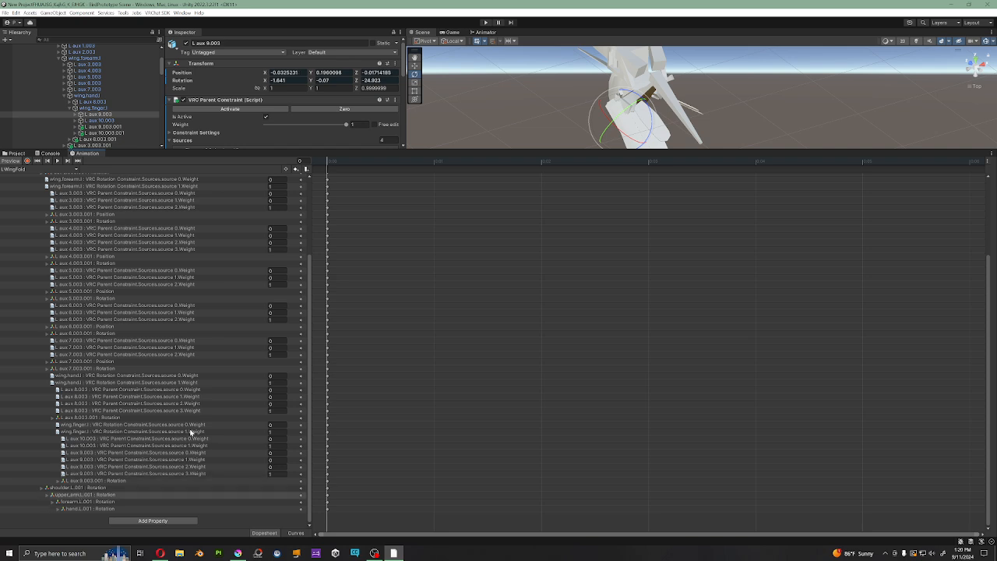
# Step: Turn the LWingFold preview off and on again and check the left wing's fold from different angles
pyautogui.scroll(3, 192, 433)
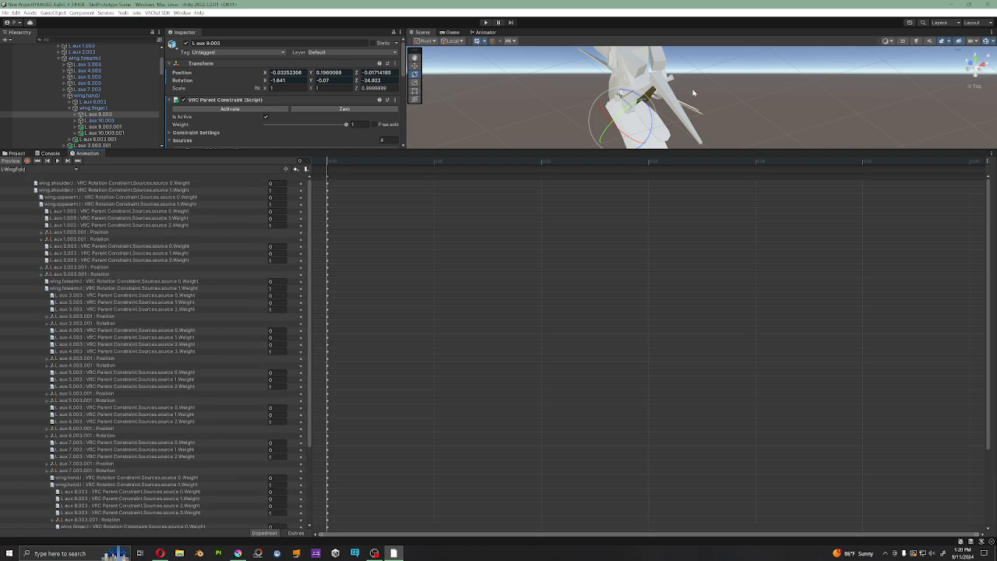
pyautogui.keyDown('alt'); pyautogui.moveTo(693, 91); pyautogui.dragTo(757, 42); pyautogui.keyUp('alt')
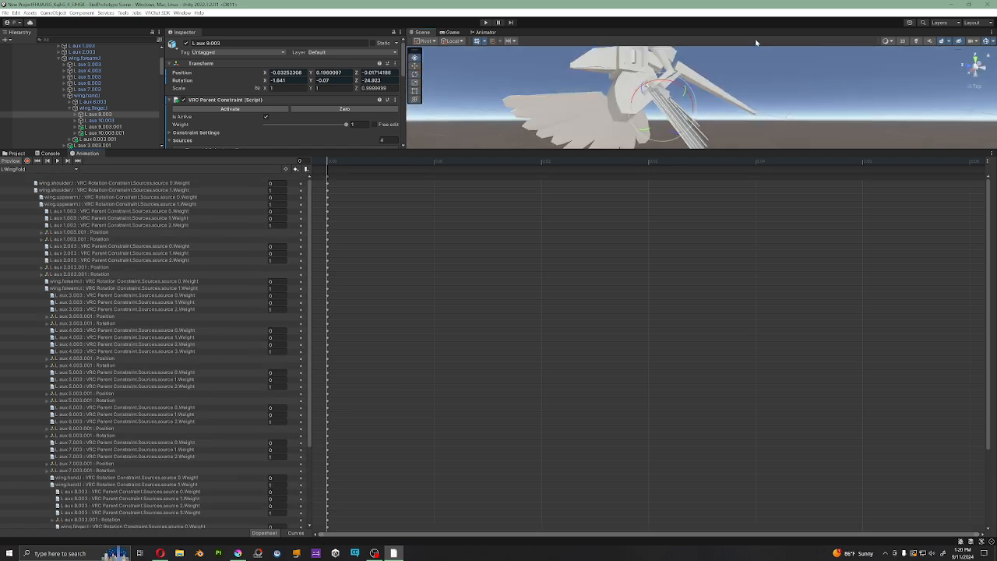
pyautogui.click(9, 162)
pyautogui.click(9, 162)
pyautogui.keyDown('alt'); pyautogui.moveTo(557, 101); pyautogui.dragTo(691, 119); pyautogui.keyUp('alt')
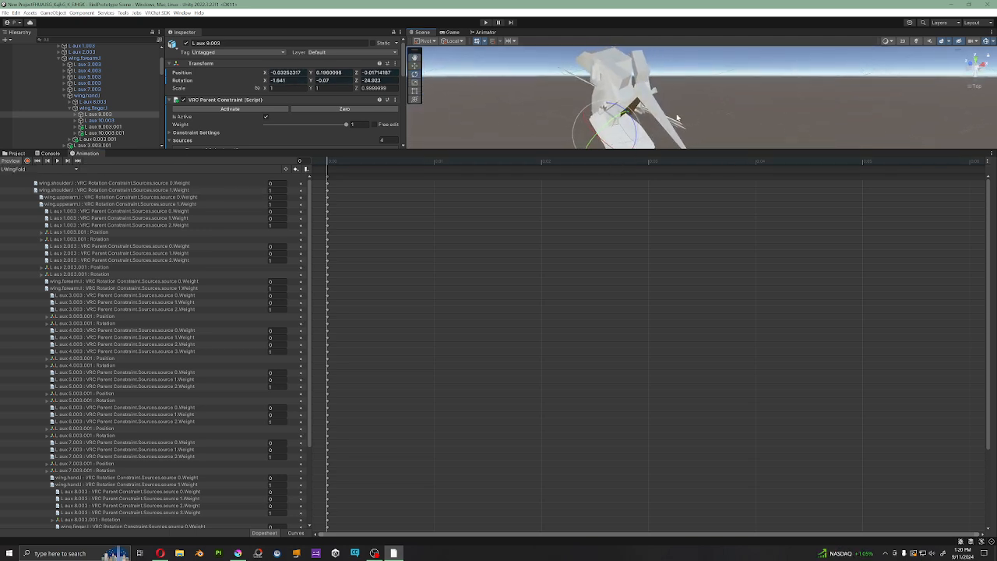
# Step: Compare the keyed position and rotation of L aux 1.003.001 with the wing.finger.l and L aux 9.003 transforms
pyautogui.click(111, 240)
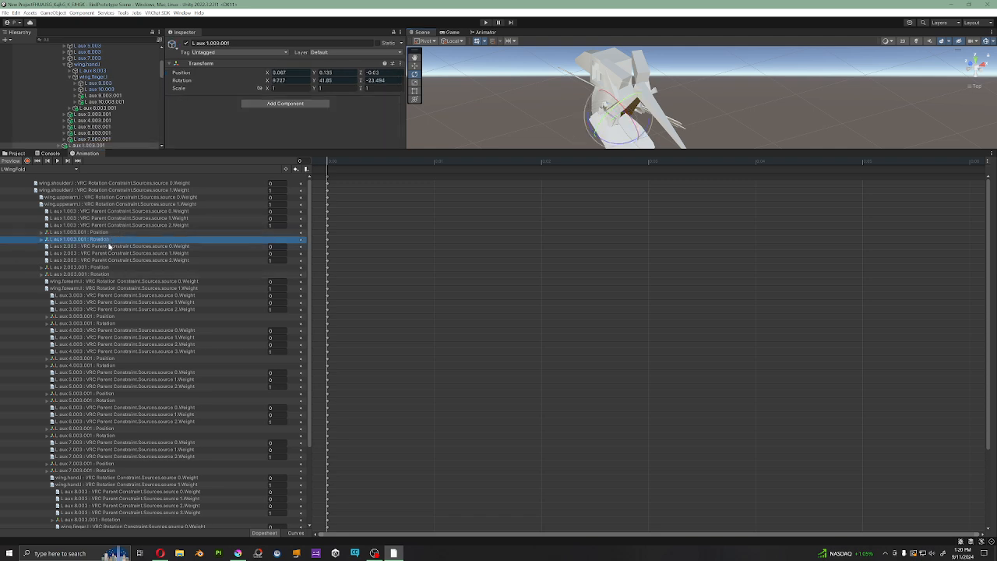
pyautogui.click(113, 233)
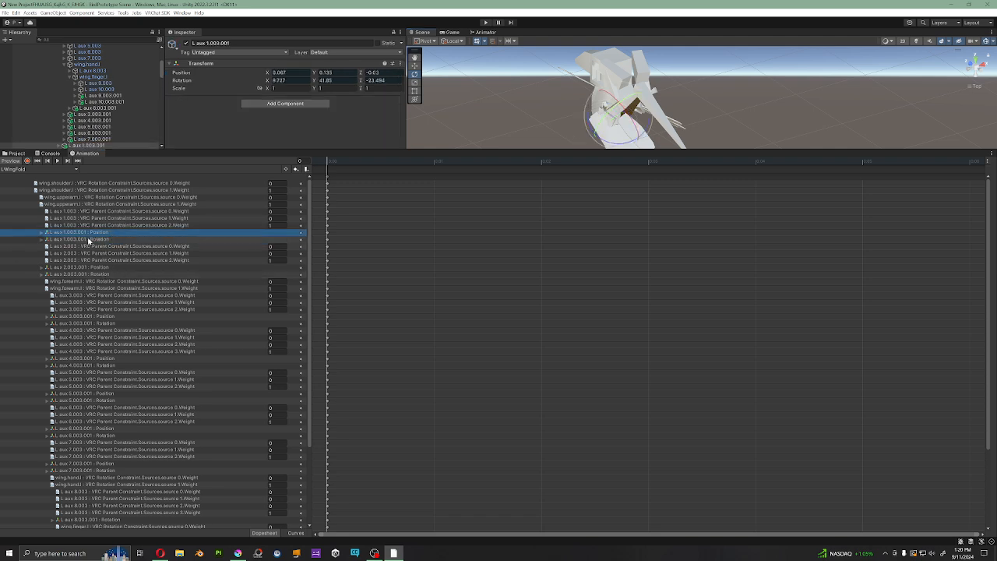
pyautogui.click(93, 77)
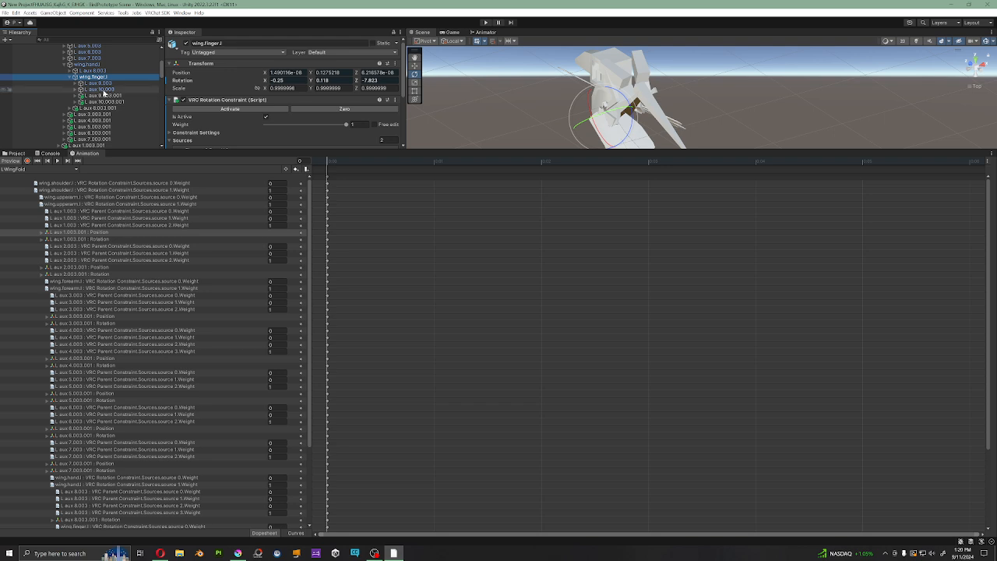
pyautogui.click(100, 82)
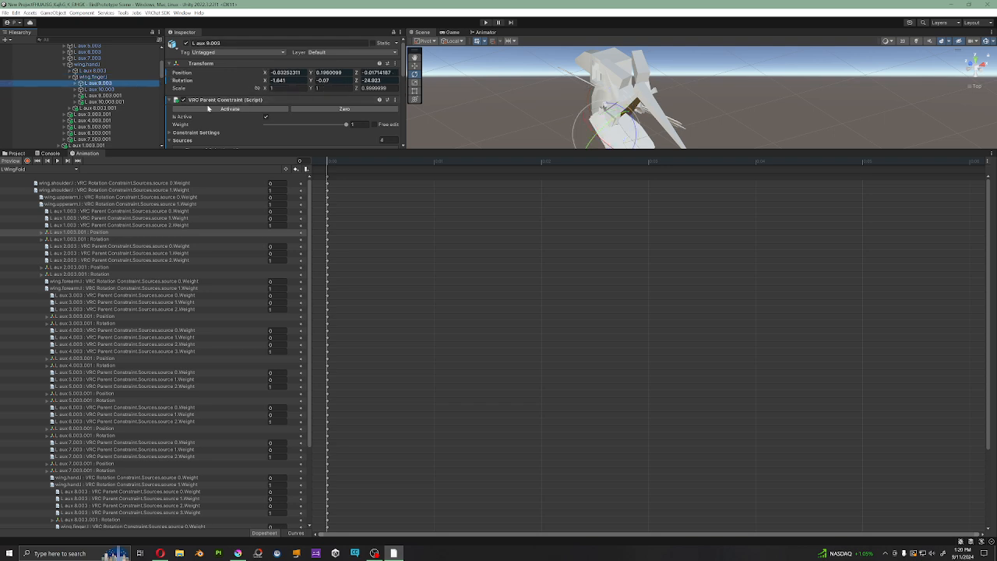
pyautogui.click(81, 239)
pyautogui.click(82, 235)
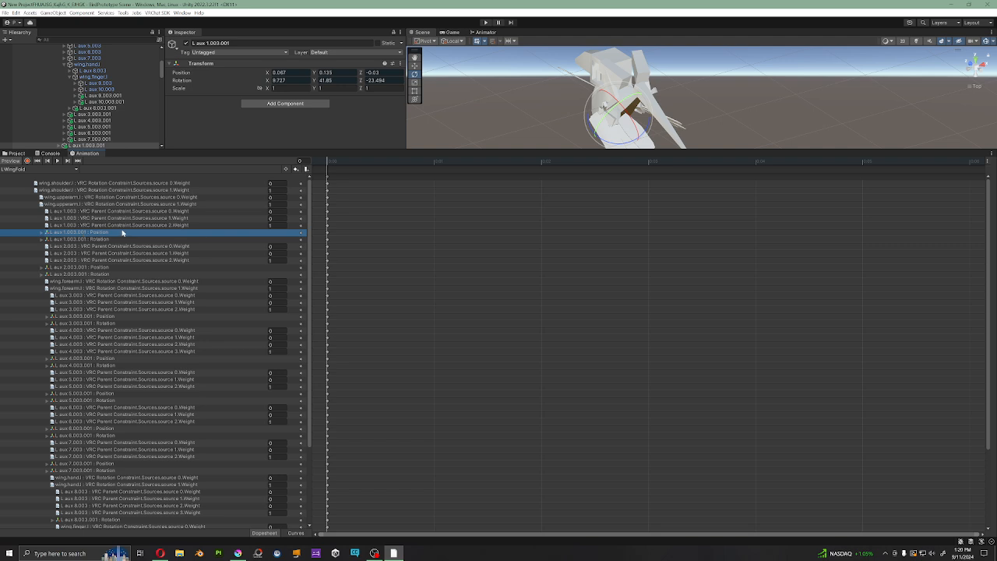
# Step: Inspect the previewed folded left wing against the open right wing from behind and from the side
pyautogui.keyDown('alt'); pyautogui.moveTo(676, 126); pyautogui.dragTo(636, 64); pyautogui.keyUp('alt')
pyautogui.moveTo(676, 98); pyautogui.dragTo(685, 40, button='middle')
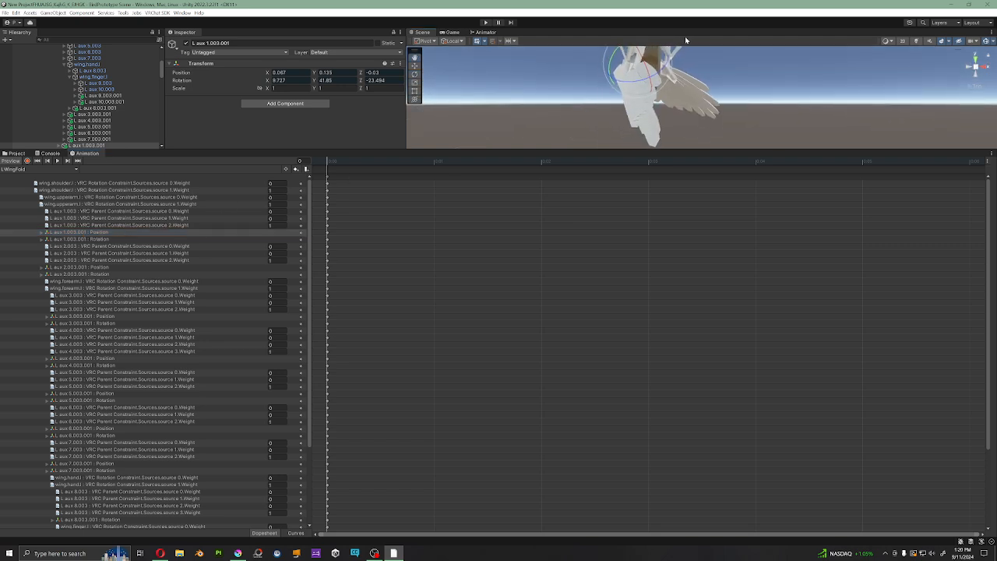
pyautogui.keyDown('alt'); pyautogui.moveTo(685, 40); pyautogui.dragTo(716, 103); pyautogui.keyUp('alt')
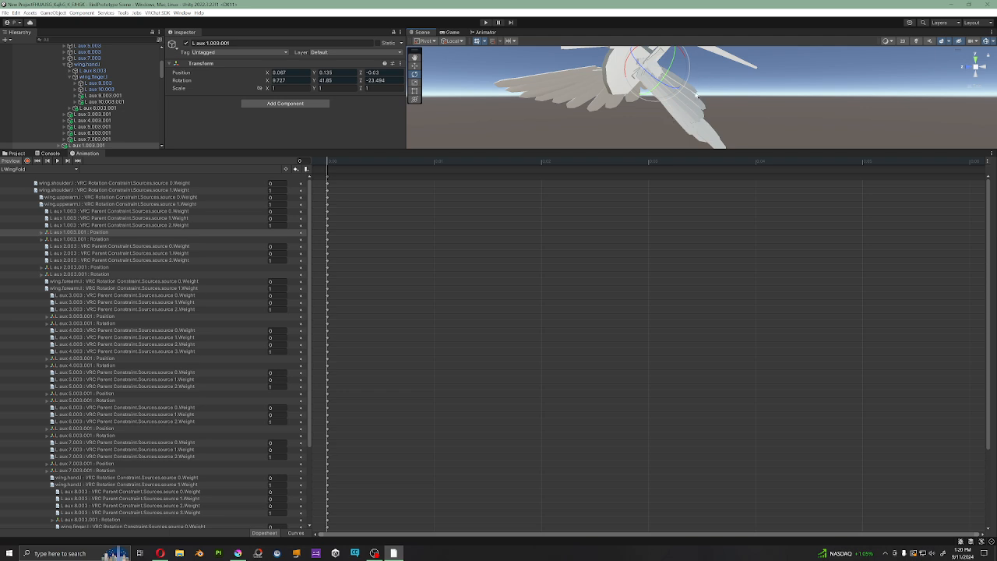
pyautogui.keyDown('alt'); pyautogui.moveTo(662, 143); pyautogui.dragTo(663, 88); pyautogui.keyUp('alt')
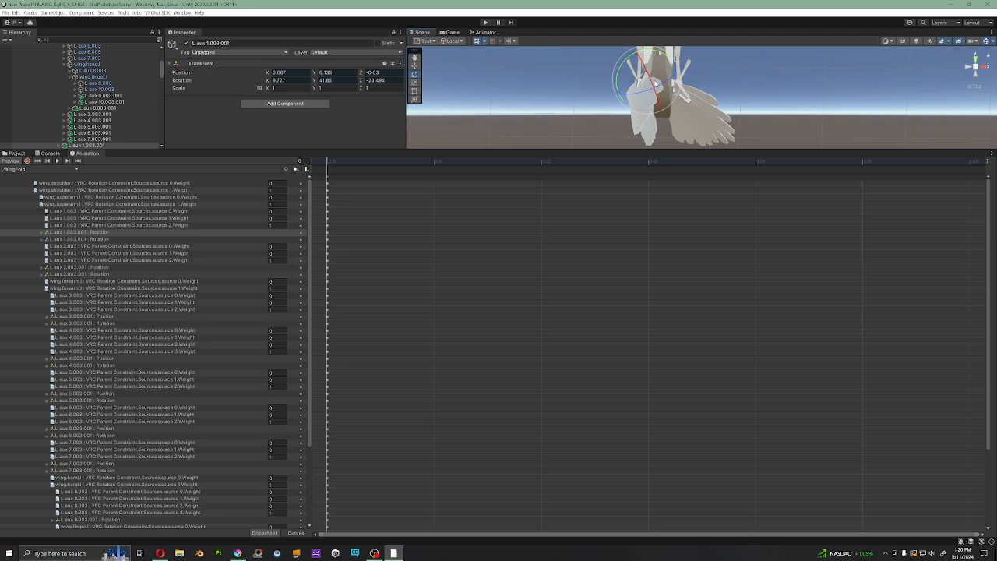
# Step: Run the scene in play mode, return to the Scene view and enlarge it to show the avatar
pyautogui.click(486, 22)
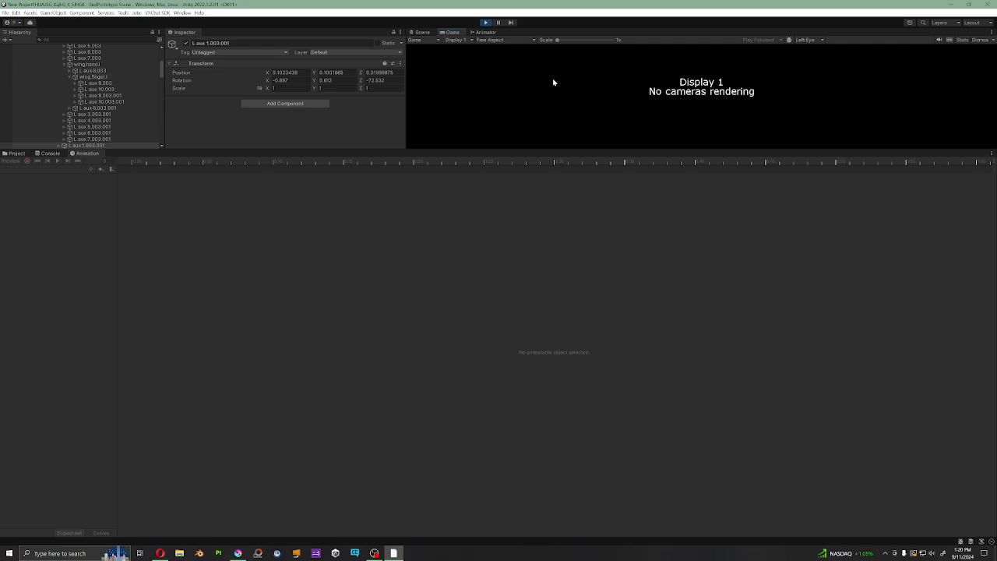
pyautogui.click(422, 32)
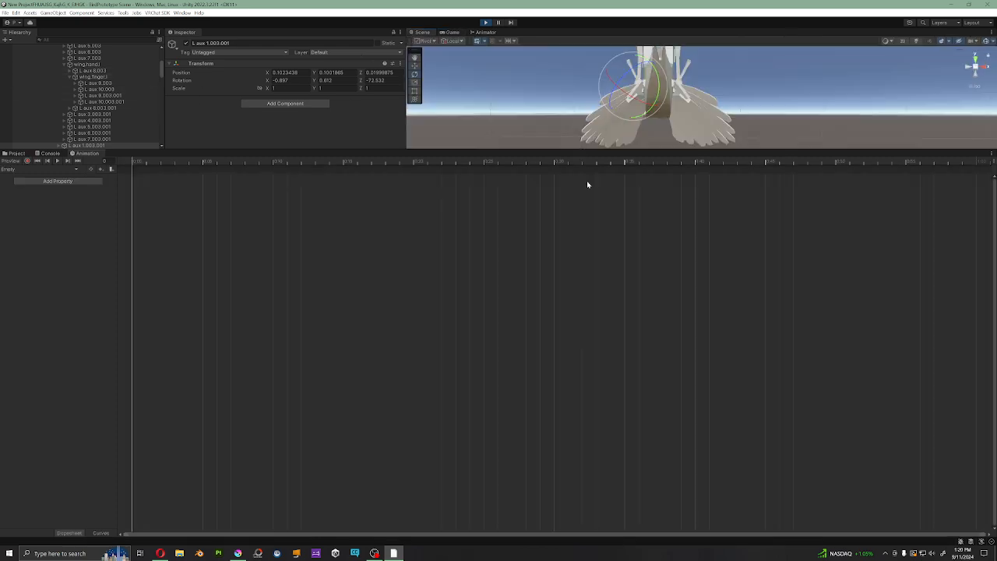
pyautogui.moveTo(206, 149); pyautogui.dragTo(117, 313)
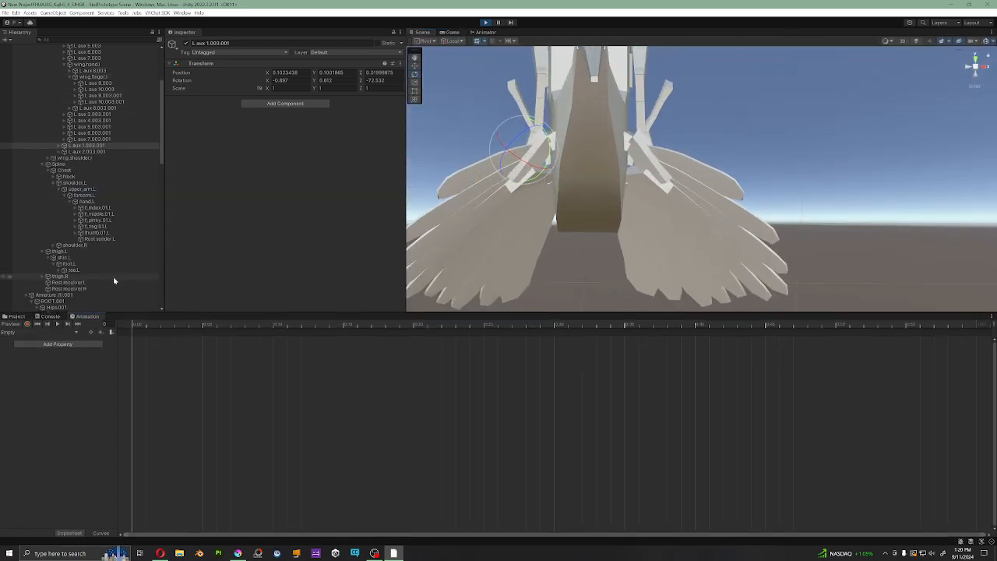
# Step: Collapse Armature (1).001 in the hierarchy, select GestureManager and put the avatar in Pose-Mode
pyautogui.scroll(-5, 78, 281)
pyautogui.scroll(4, 73, 224)
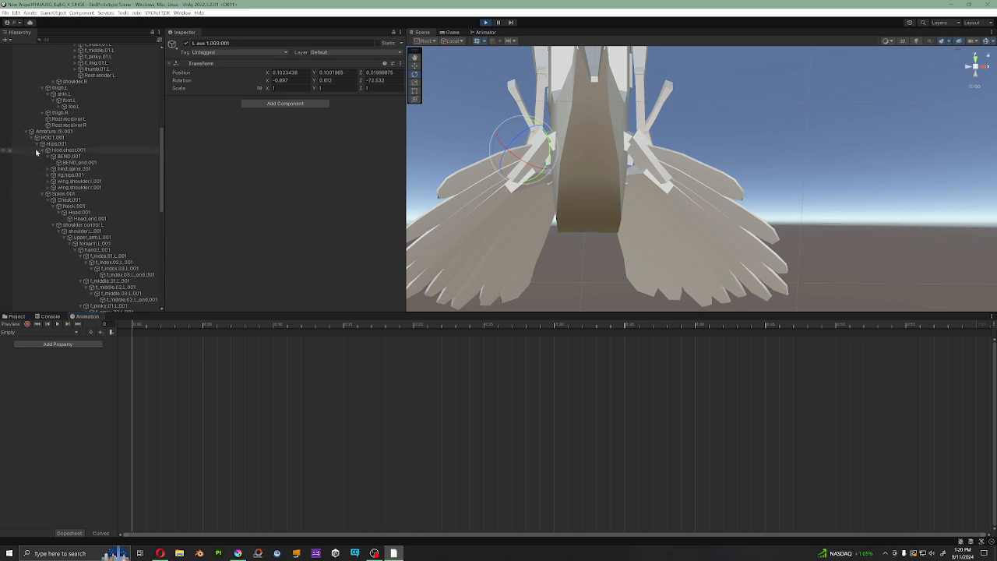
pyautogui.click(26, 132)
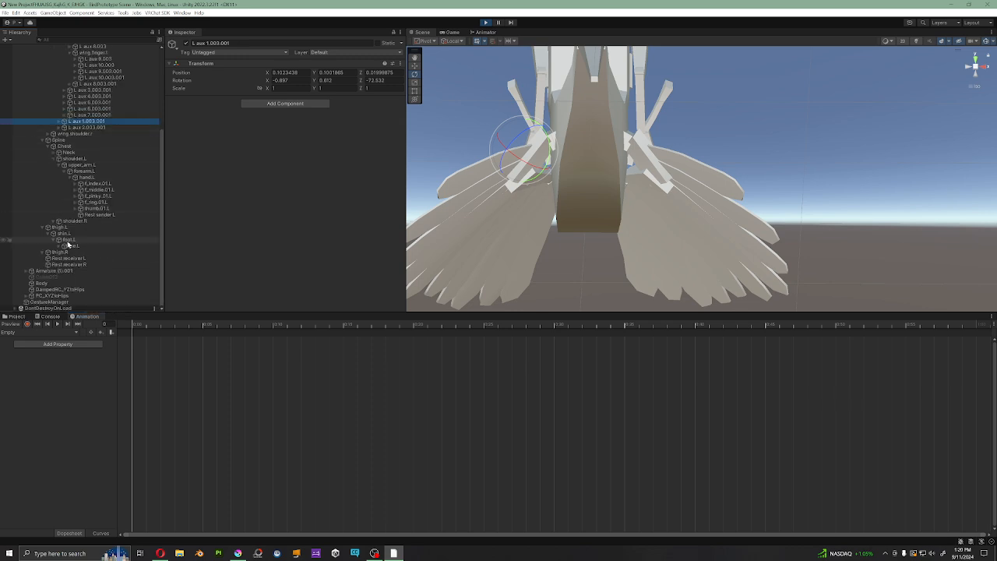
pyautogui.click(48, 301)
pyautogui.click(247, 267)
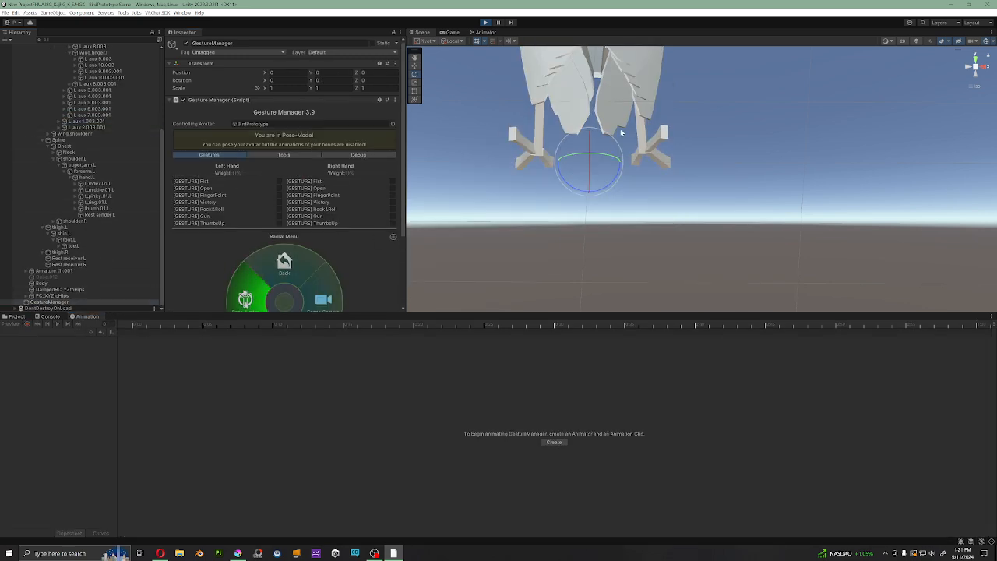
# Step: Examine the avatar's folded wings in play mode from the front, from below and from the side
pyautogui.keyDown('alt'); pyautogui.moveTo(621, 132); pyautogui.dragTo(688, 169); pyautogui.keyUp('alt')
pyautogui.moveTo(688, 169); pyautogui.dragTo(753, 246, button='middle')
pyautogui.keyDown('alt'); pyautogui.moveTo(753, 246); pyautogui.dragTo(671, 185); pyautogui.keyUp('alt')
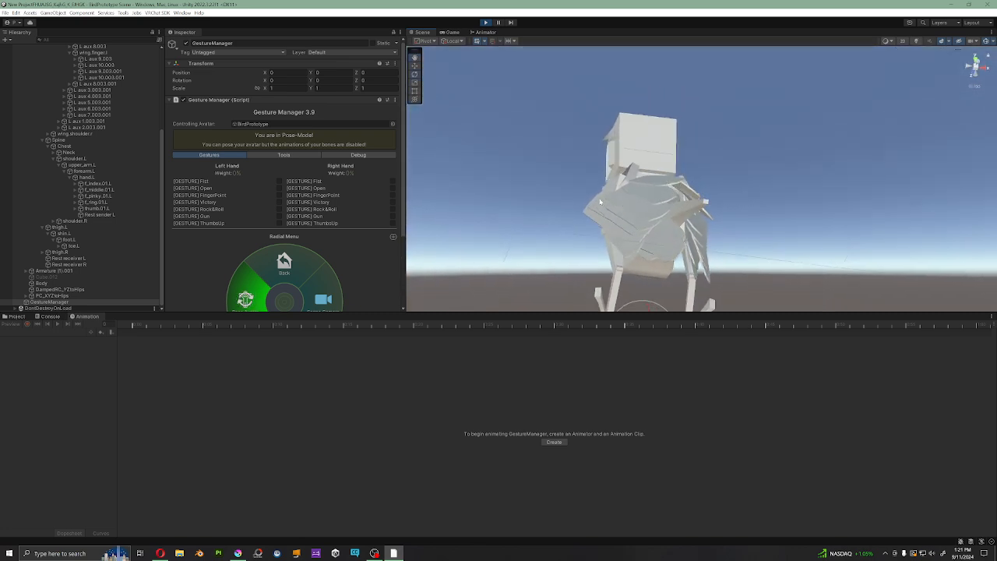
pyautogui.keyDown('alt'); pyautogui.moveTo(600, 203); pyautogui.dragTo(668, 170); pyautogui.keyUp('alt')
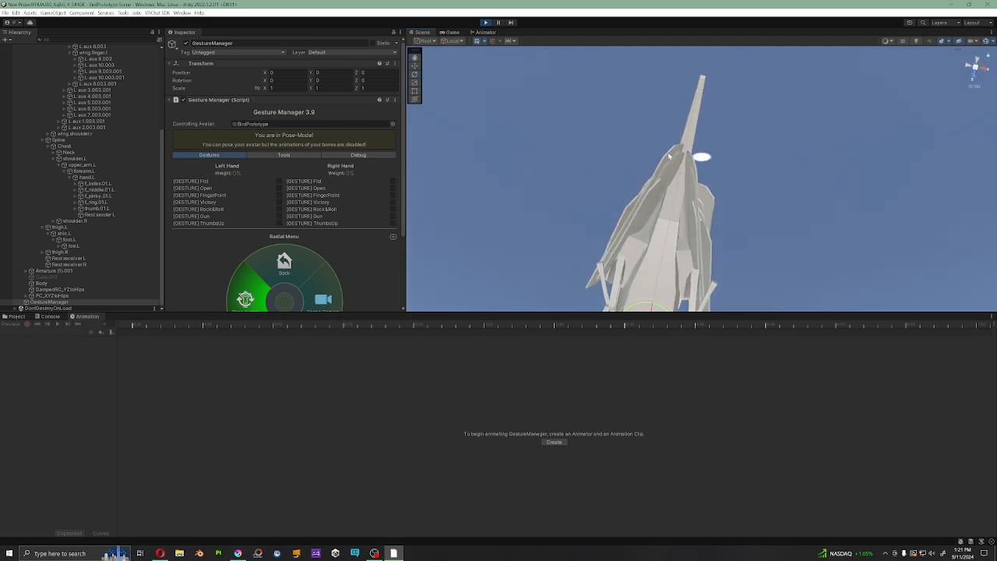
pyautogui.keyDown('alt'); pyautogui.moveTo(624, 240); pyautogui.dragTo(991, 86); pyautogui.keyUp('alt')
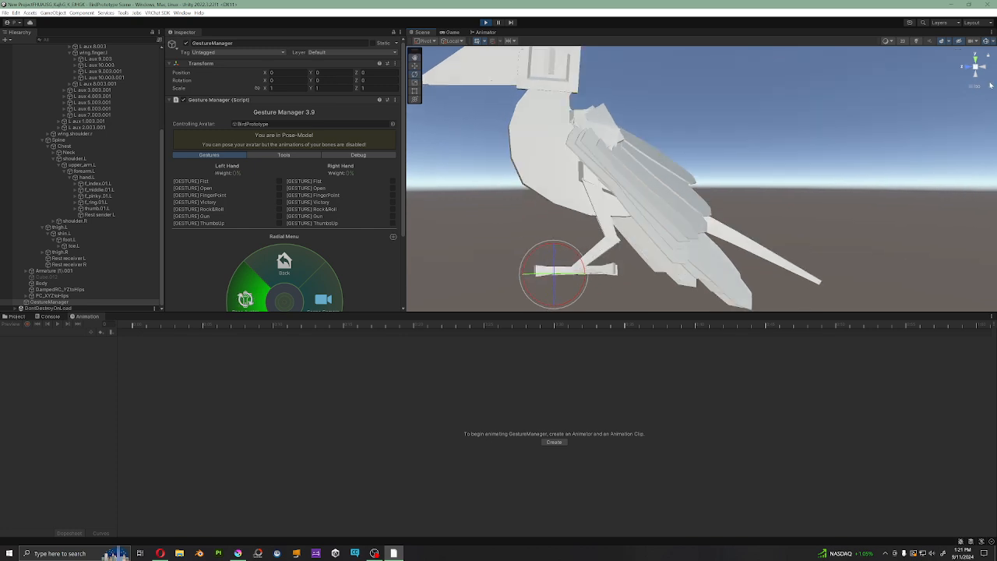
# Step: Examine the avatar's folded wings in play mode from the left side, at an angle and from directly behind
pyautogui.click(985, 68)
pyautogui.click(969, 67)
pyautogui.scroll(-4, 719, 200)
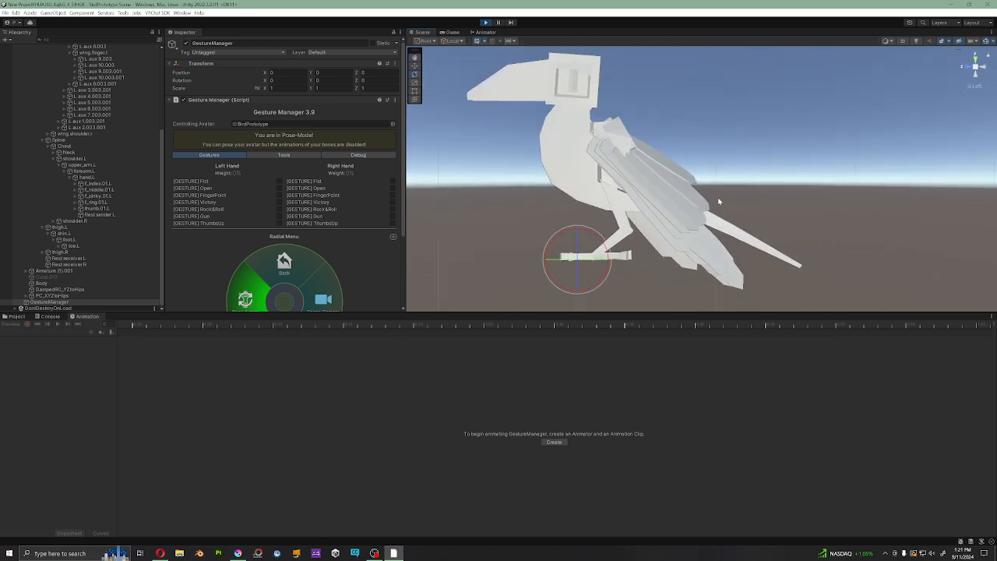
pyautogui.moveTo(739, 189); pyautogui.dragTo(718, 200, button='middle')
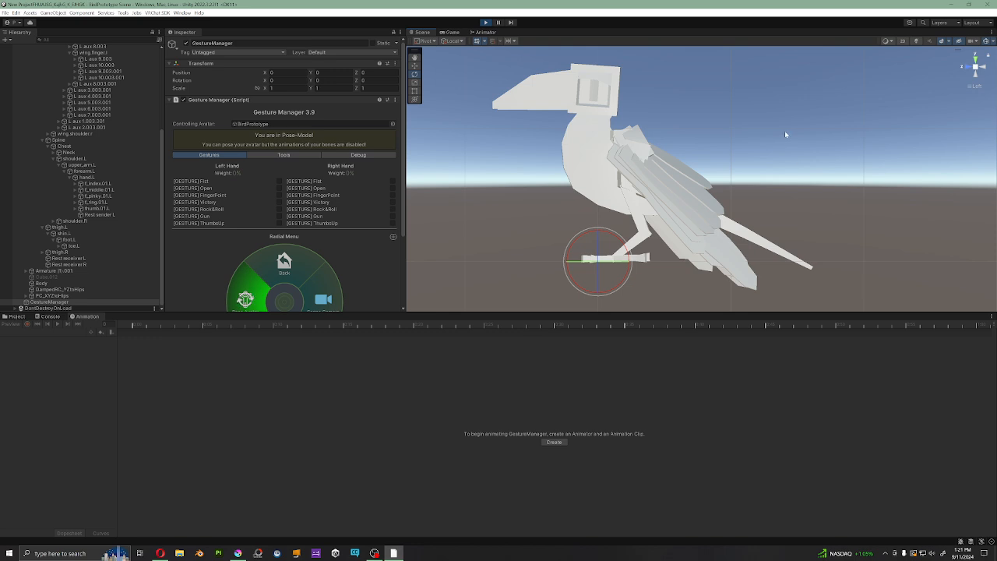
pyautogui.keyDown('alt'); pyautogui.moveTo(786, 135); pyautogui.dragTo(963, 110); pyautogui.keyUp('alt')
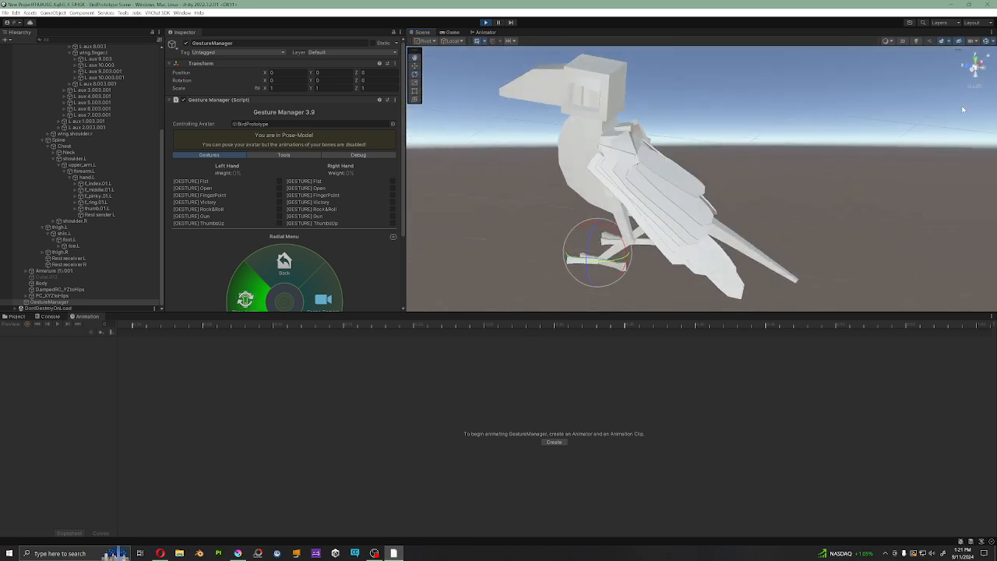
pyautogui.click(980, 69)
pyautogui.moveTo(761, 150); pyautogui.dragTo(705, 154, button='middle')
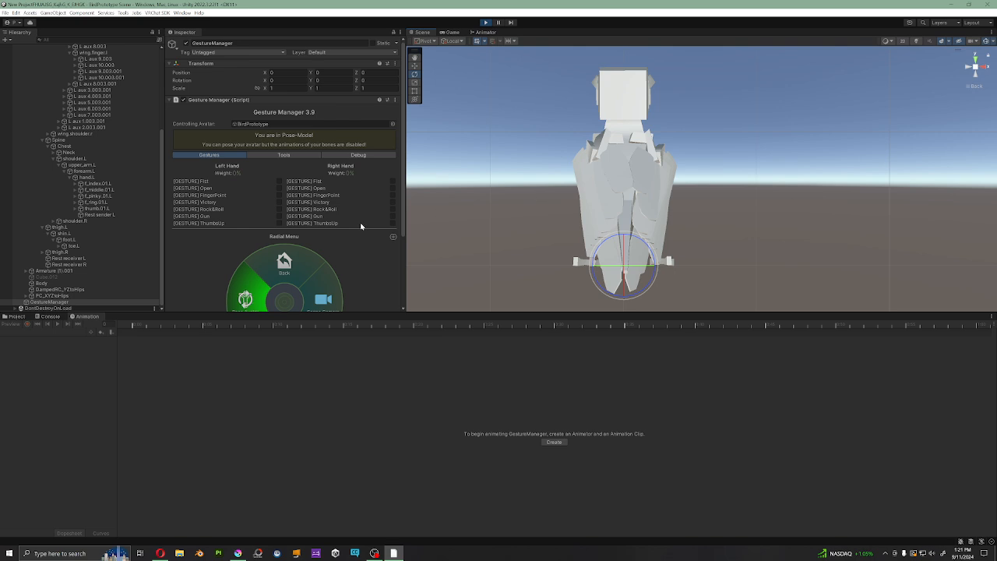
# Step: Check L aux 1.003's parent constraint source weights in play mode, and stop the scene
pyautogui.click(65, 233)
pyautogui.click(117, 197)
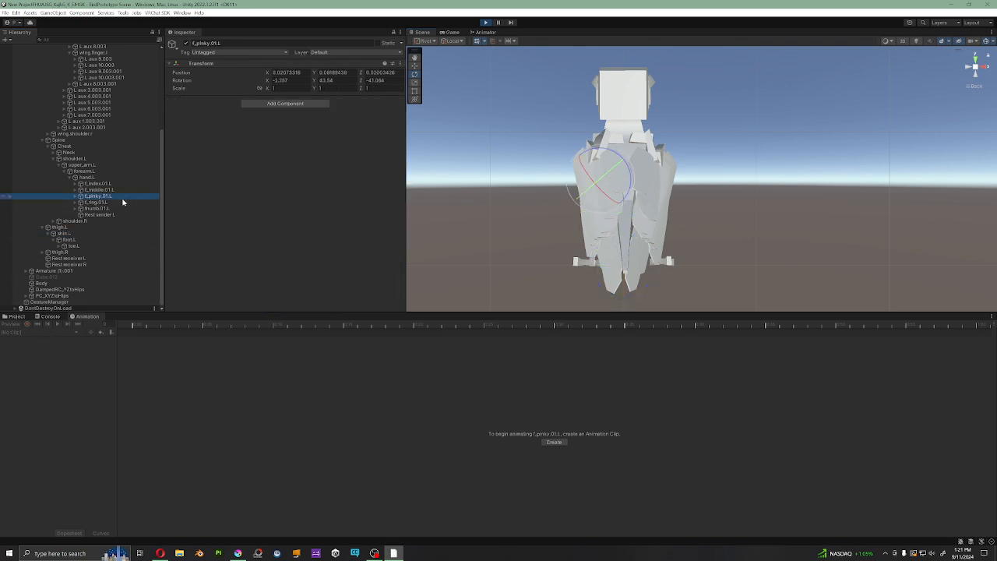
pyautogui.scroll(5, 122, 203)
pyautogui.click(83, 116)
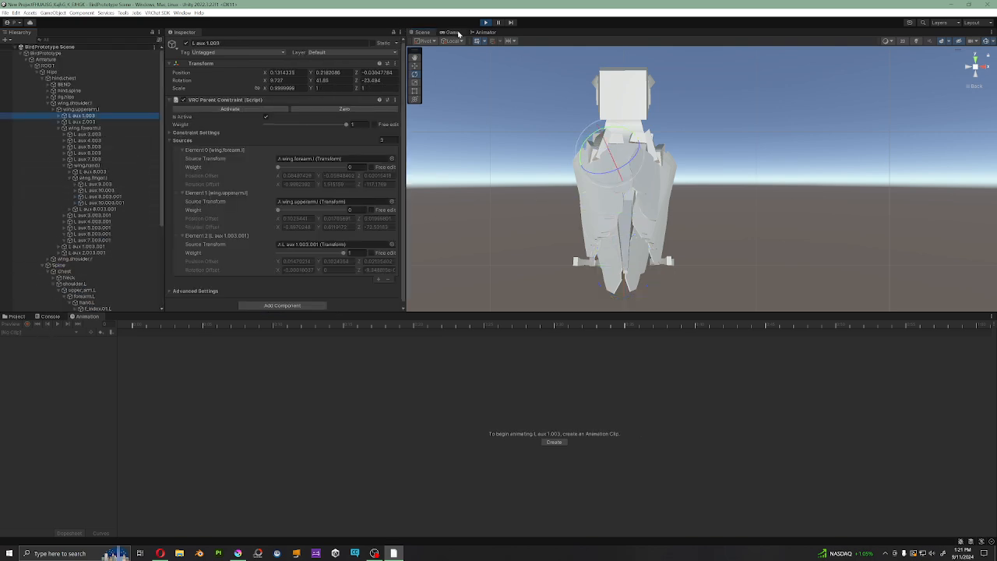
pyautogui.click(486, 24)
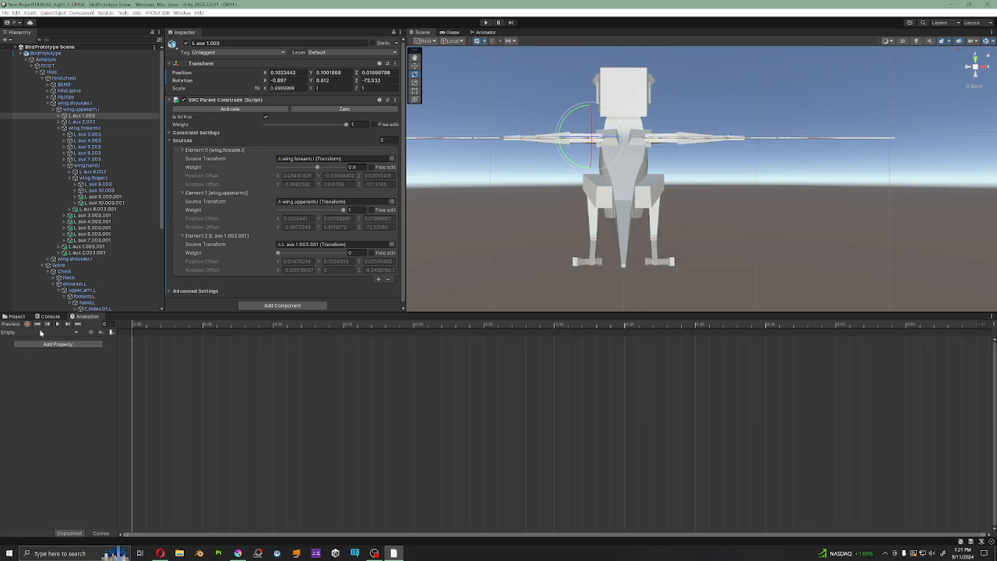
# Step: Load the LWingFold clip for the avatar and widen its property list until the full property names are readable
pyautogui.click(95, 209)
pyautogui.click(11, 334)
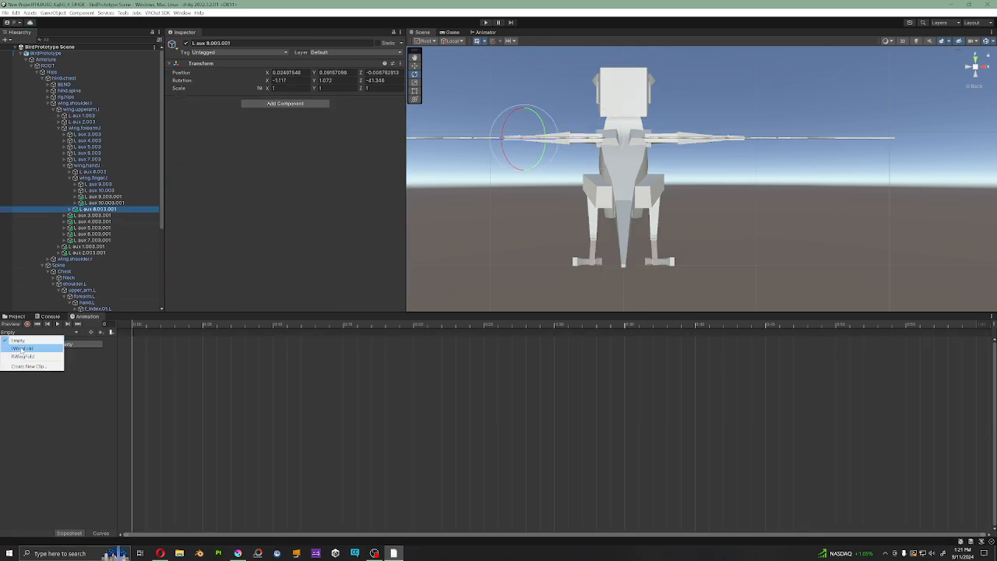
pyautogui.click(21, 350)
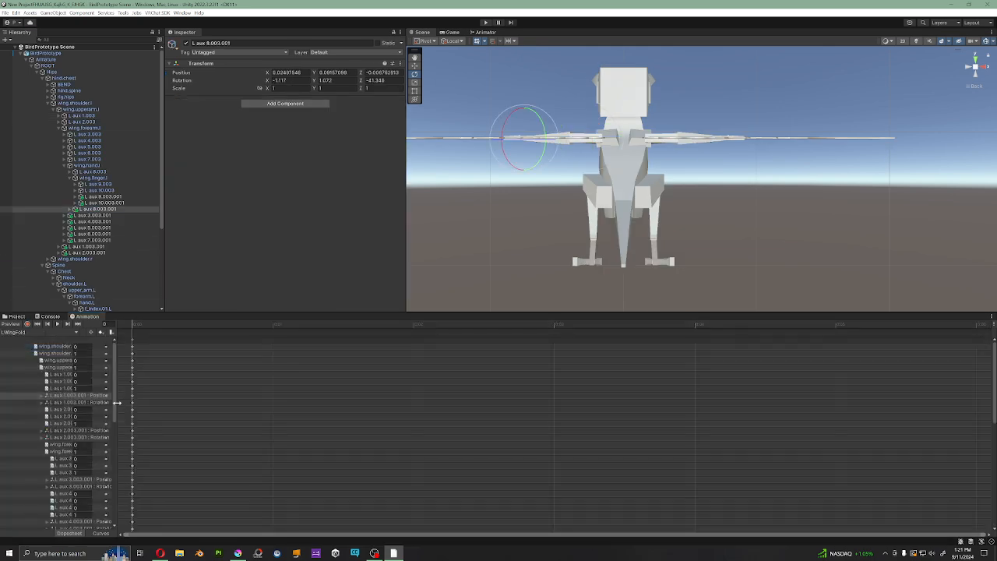
pyautogui.moveTo(116, 402); pyautogui.dragTo(240, 403)
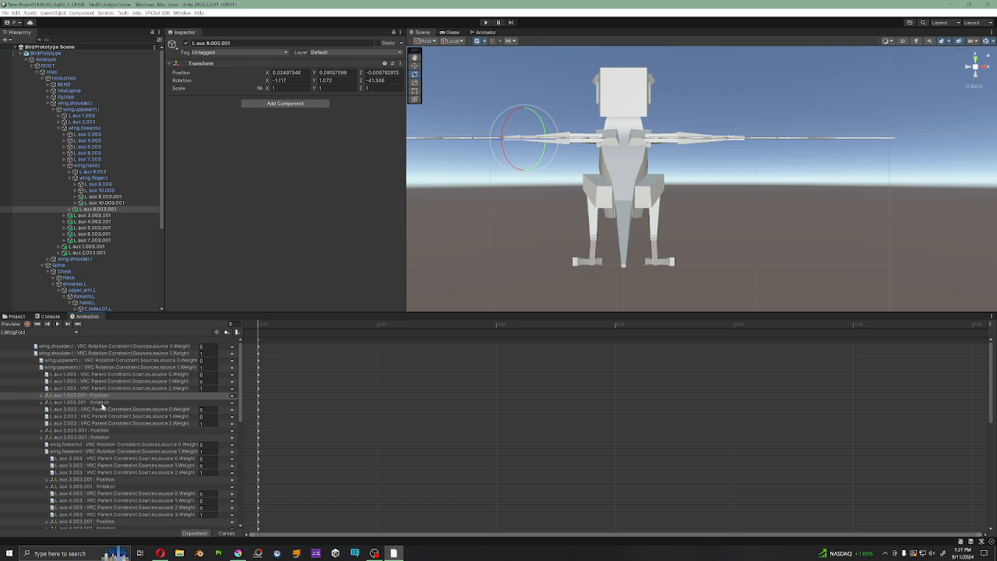
# Step: Review LWingFold's constraint source weight keys for L aux 1.003 and wing.shoulder.l against their constraint components
pyautogui.click(98, 410)
pyautogui.click(93, 376)
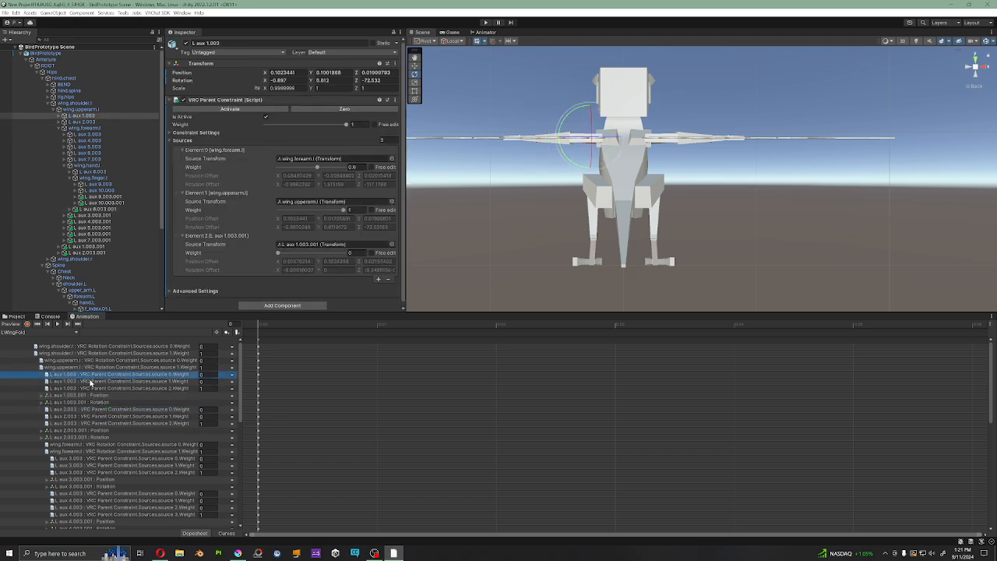
pyautogui.click(93, 382)
pyautogui.click(115, 389)
pyautogui.click(135, 381)
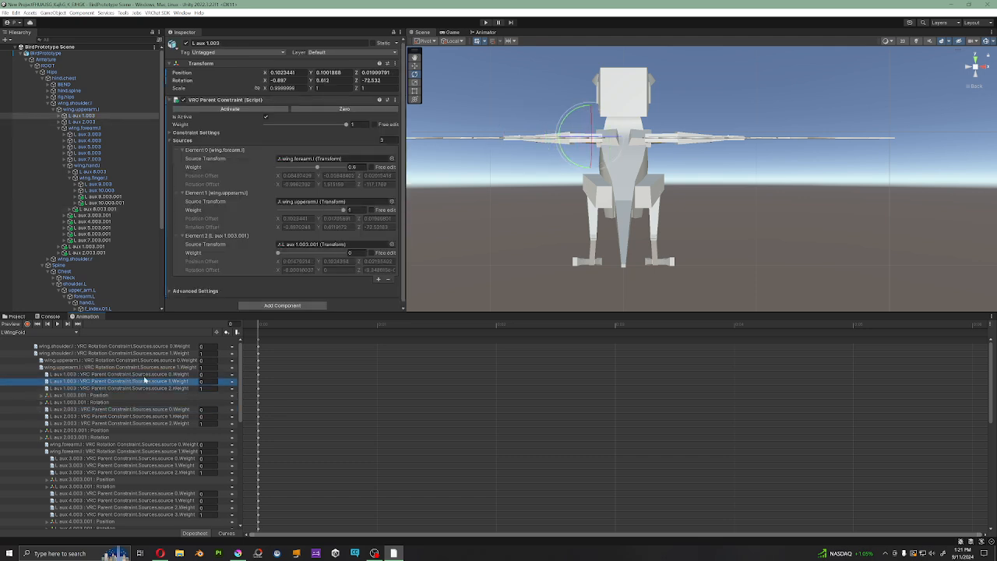
pyautogui.click(145, 375)
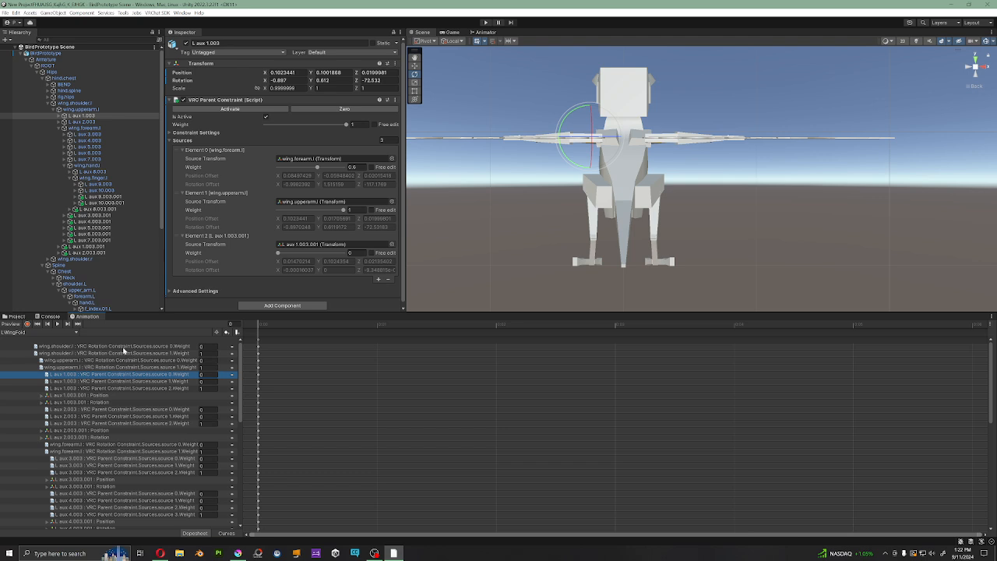
pyautogui.click(125, 347)
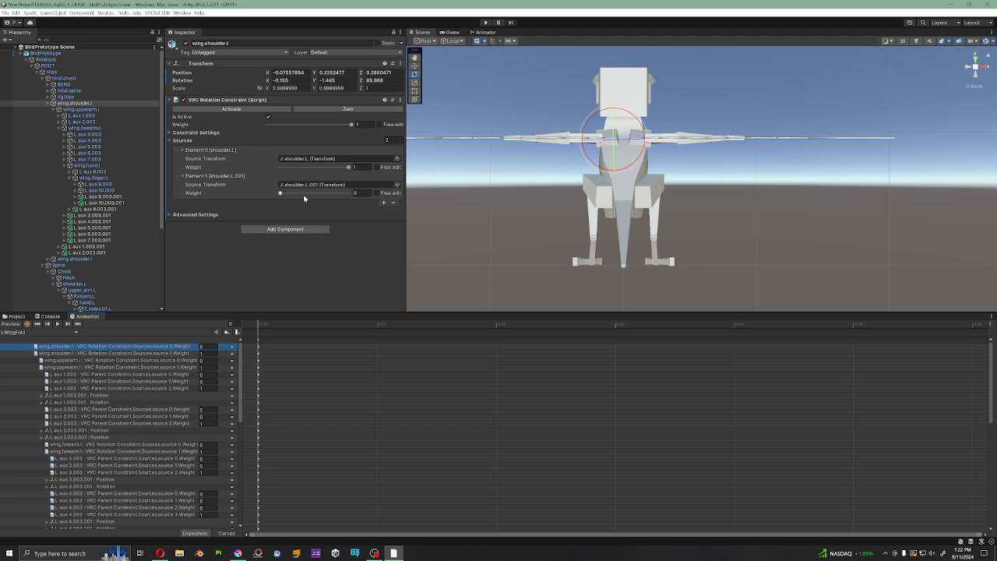
# Step: Inspect LWingFold's rotation keys for shoulder.L.001, upper_arm.L.001, forearm.L.001 and hand.L.001
pyautogui.scroll(-10, 140, 452)
pyautogui.click(100, 488)
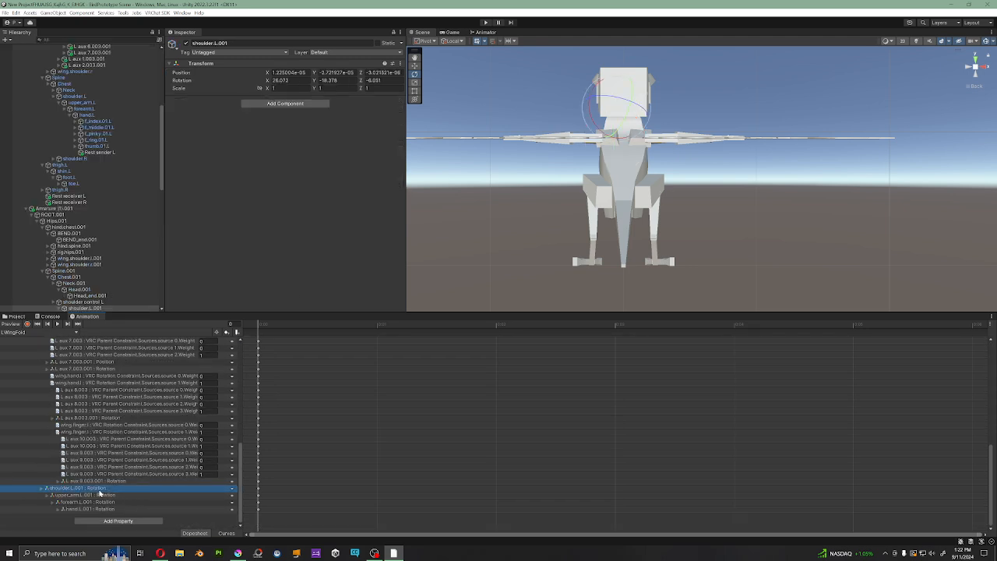
pyautogui.click(44, 489)
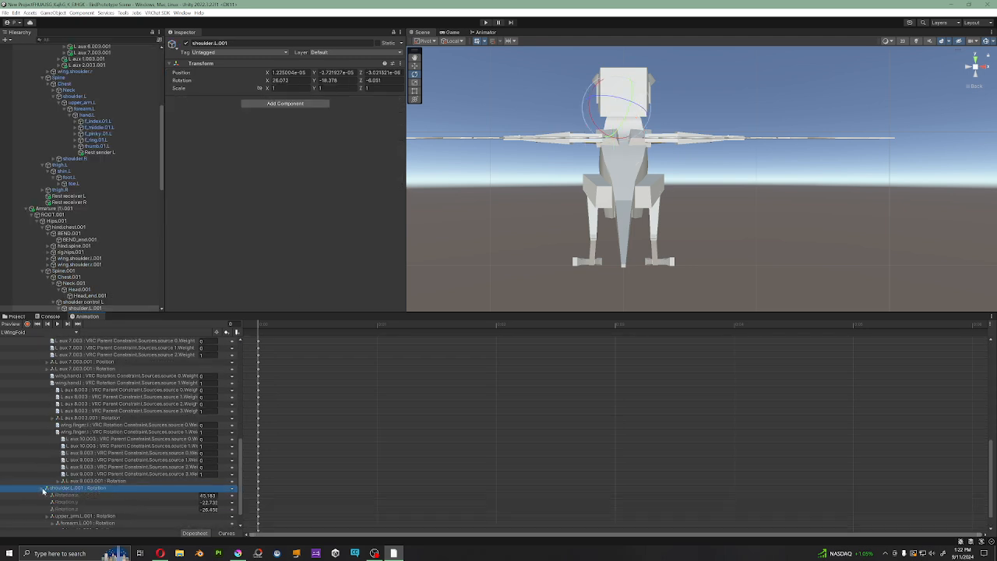
pyautogui.click(44, 489)
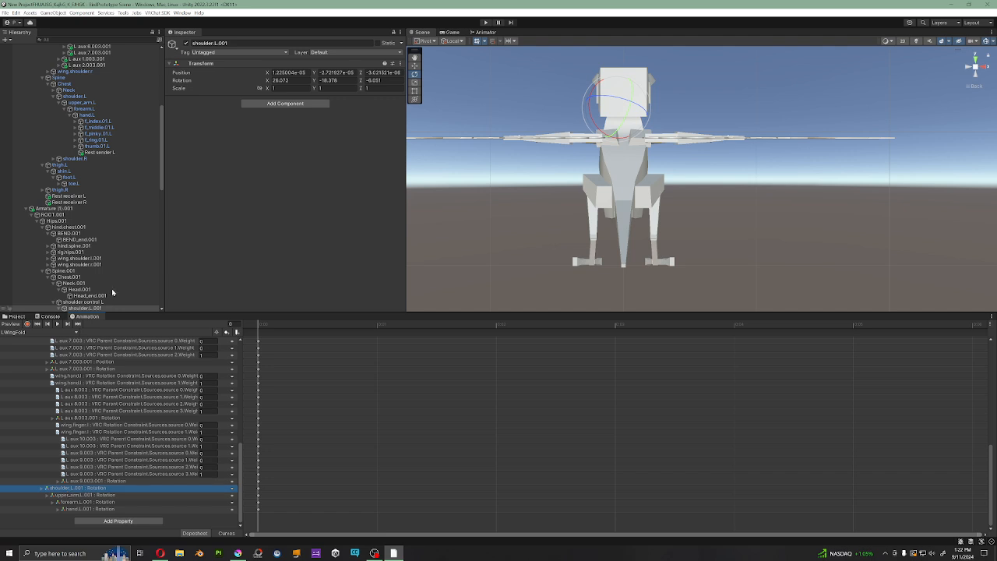
pyautogui.click(101, 496)
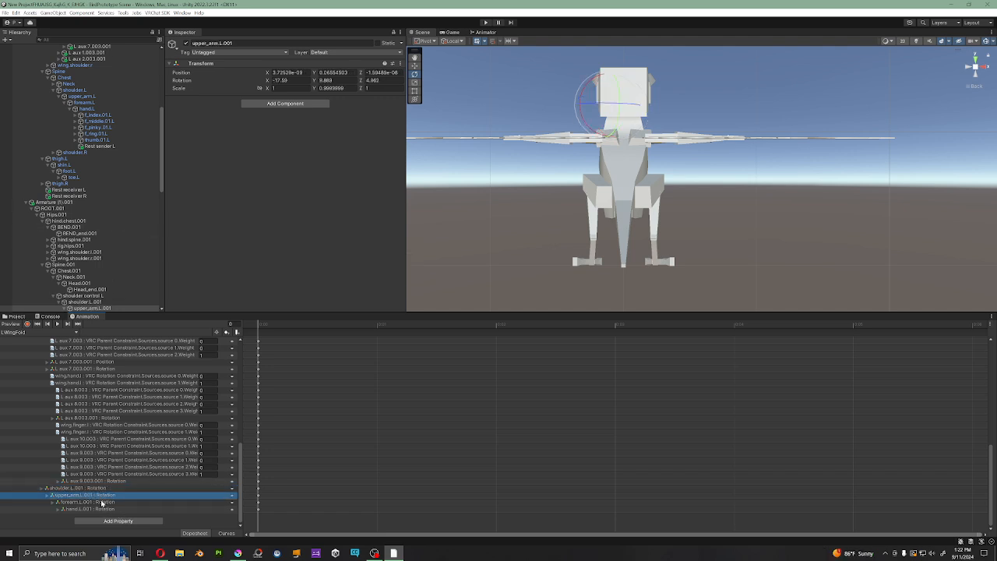
pyautogui.click(94, 502)
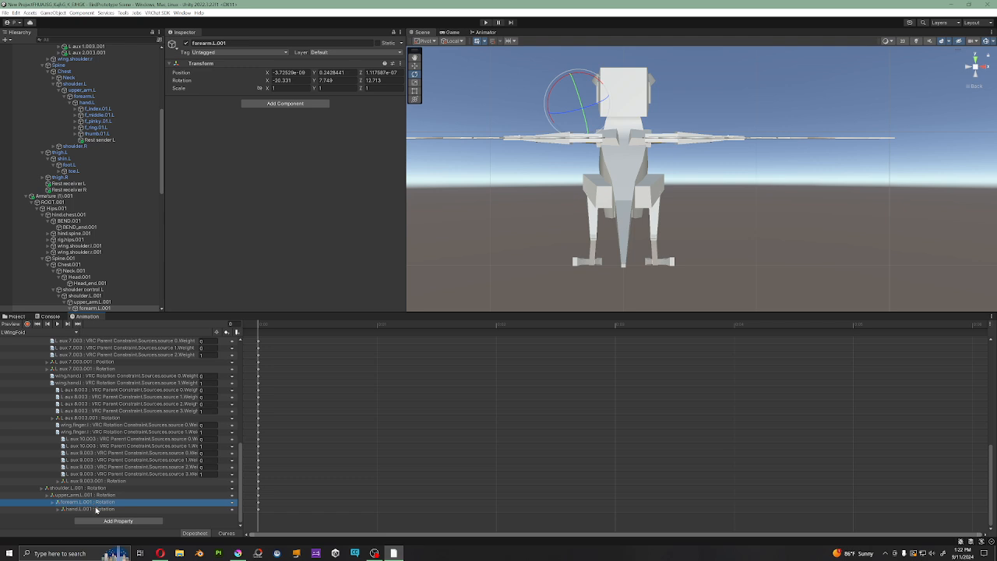
pyautogui.click(97, 510)
pyautogui.click(97, 502)
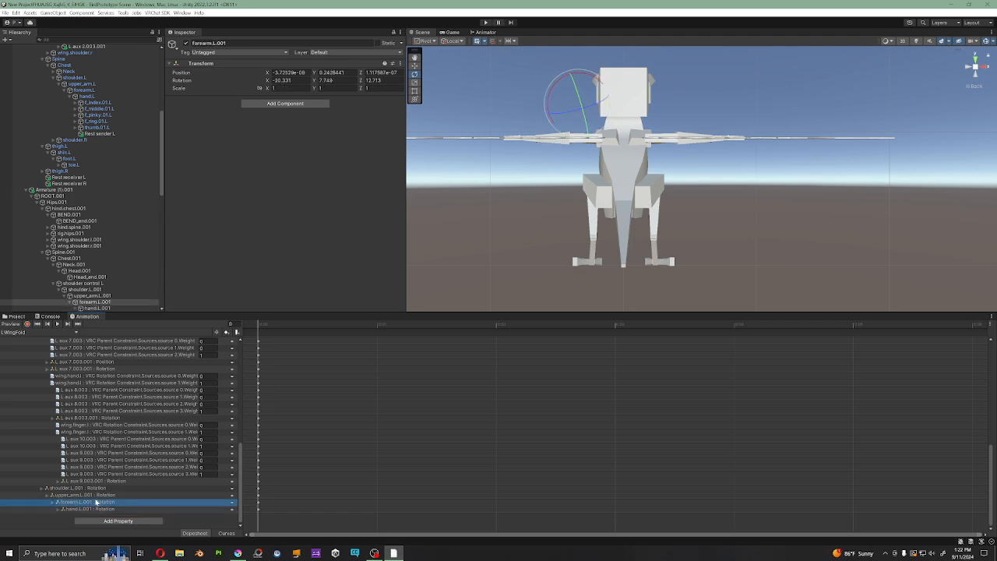
pyautogui.click(42, 488)
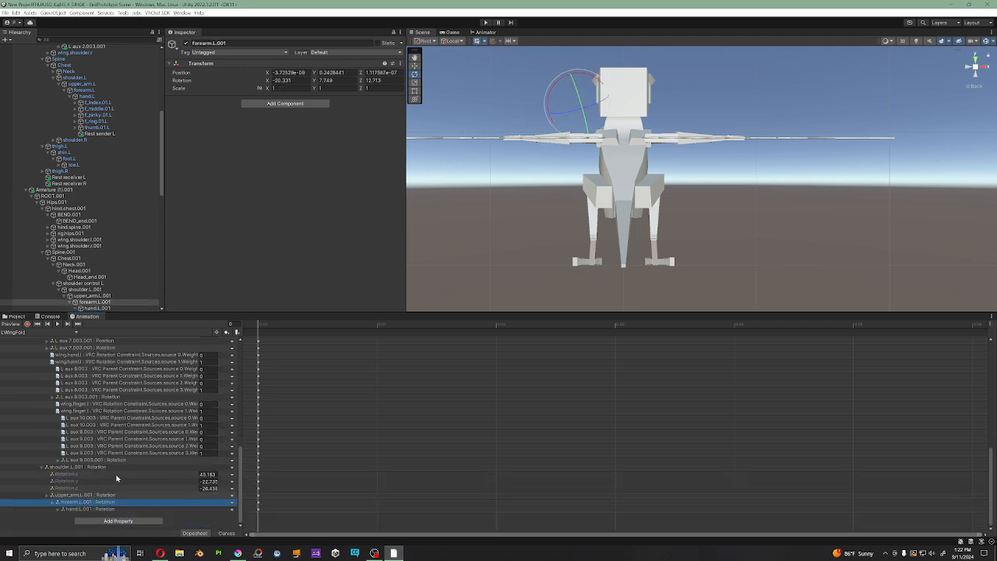
pyautogui.click(45, 467)
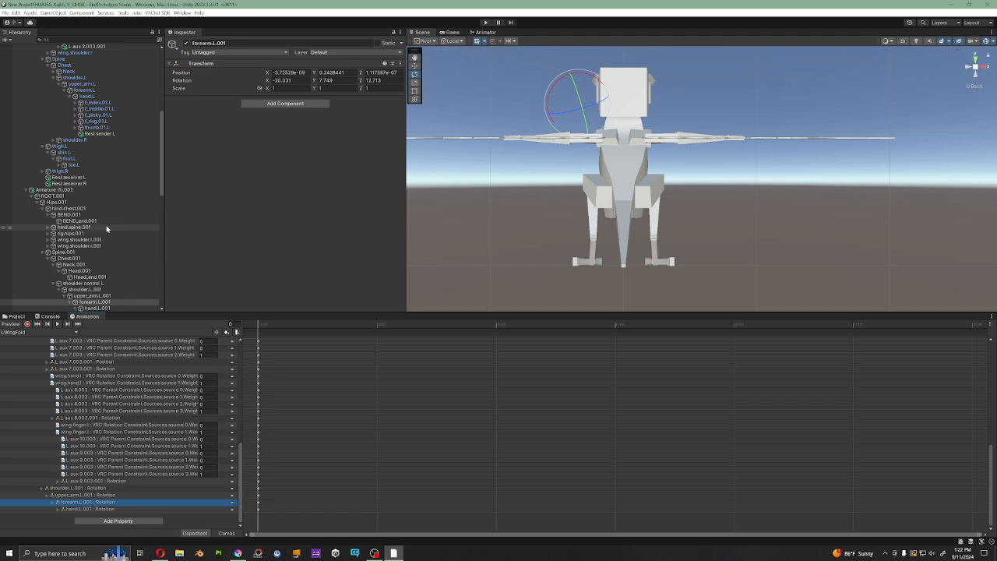
# Step: Compare the duplicate rig Armature (1).001, expanding wing.shoulder.l.001, with the main armature's wing bones and L aux 8.003.001
pyautogui.scroll(5, 109, 223)
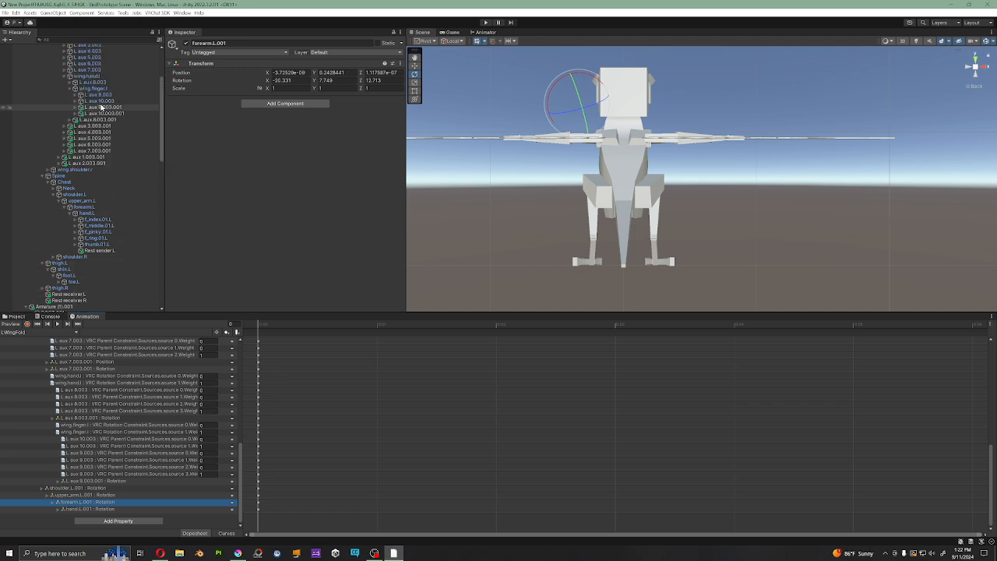
pyautogui.scroll(-5, 109, 179)
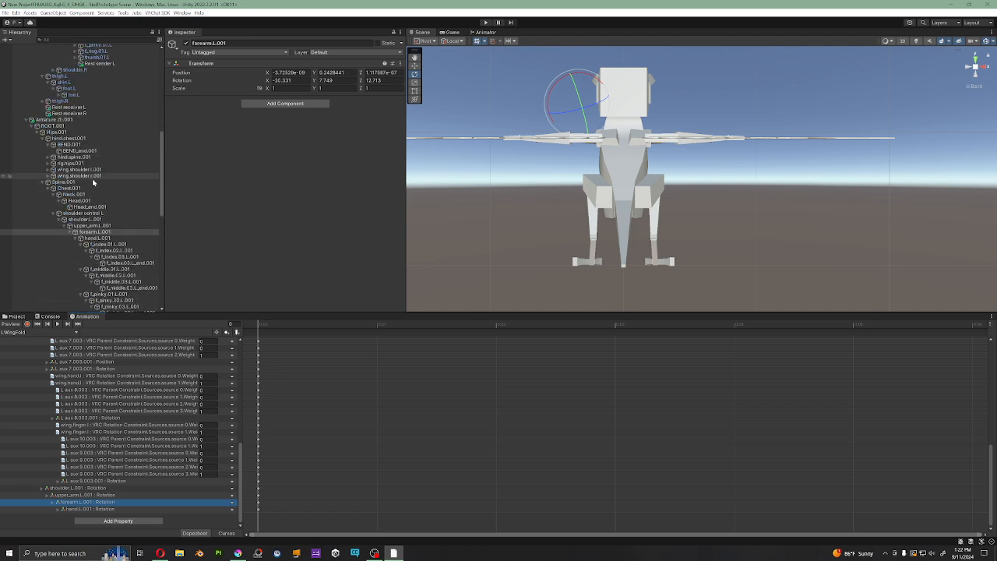
pyautogui.click(49, 169)
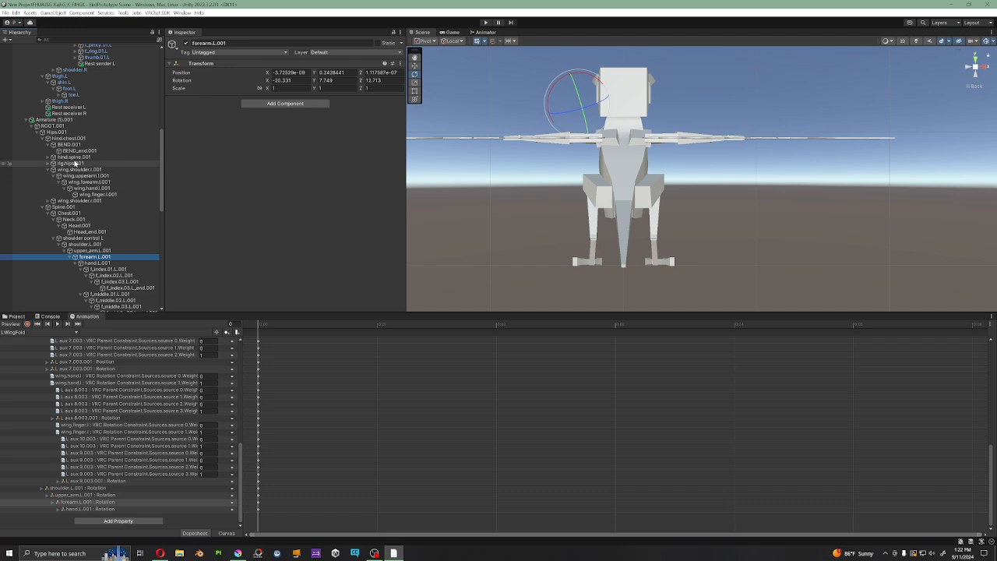
pyautogui.click(69, 121)
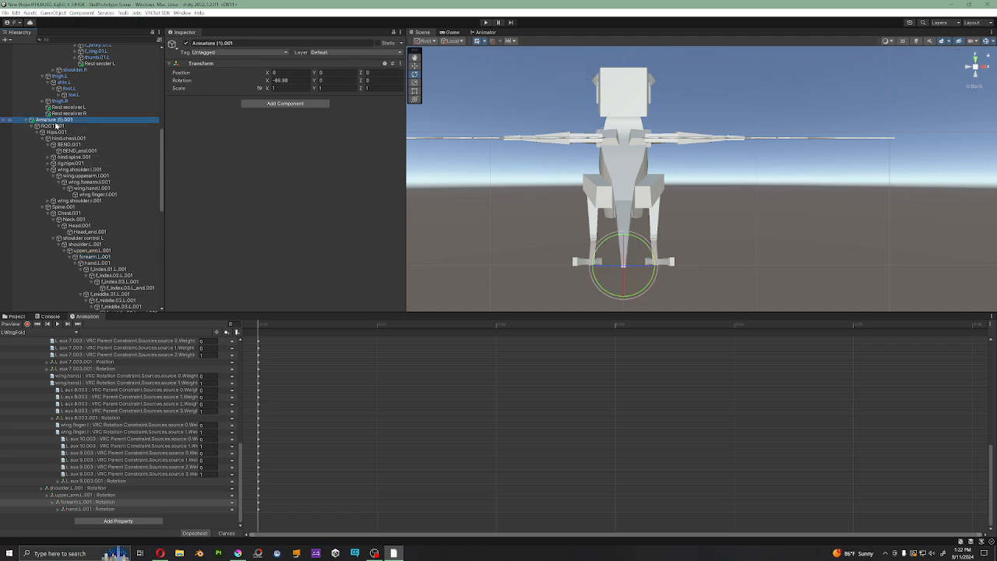
pyautogui.scroll(8, 81, 224)
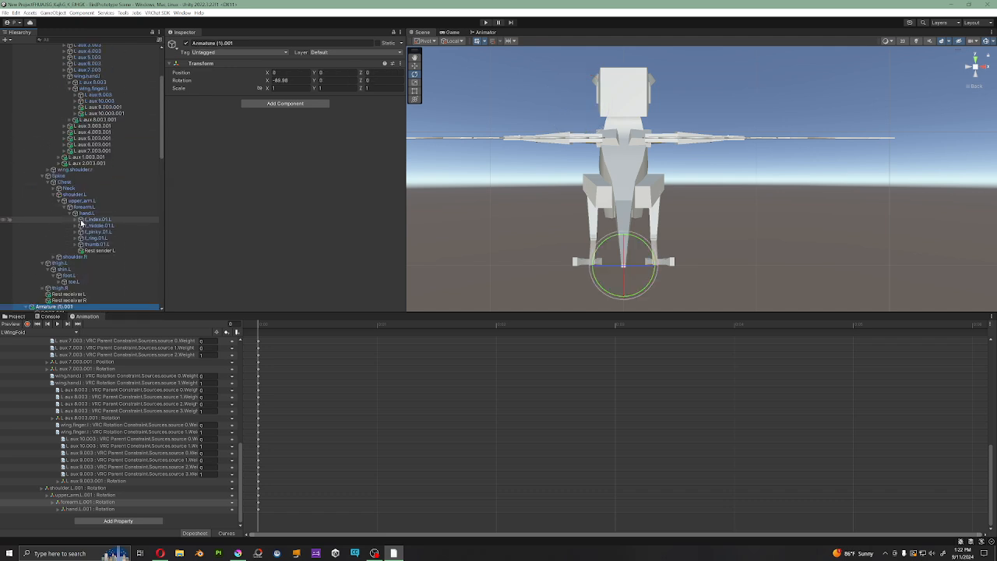
pyautogui.scroll(4, 81, 224)
pyautogui.click(104, 210)
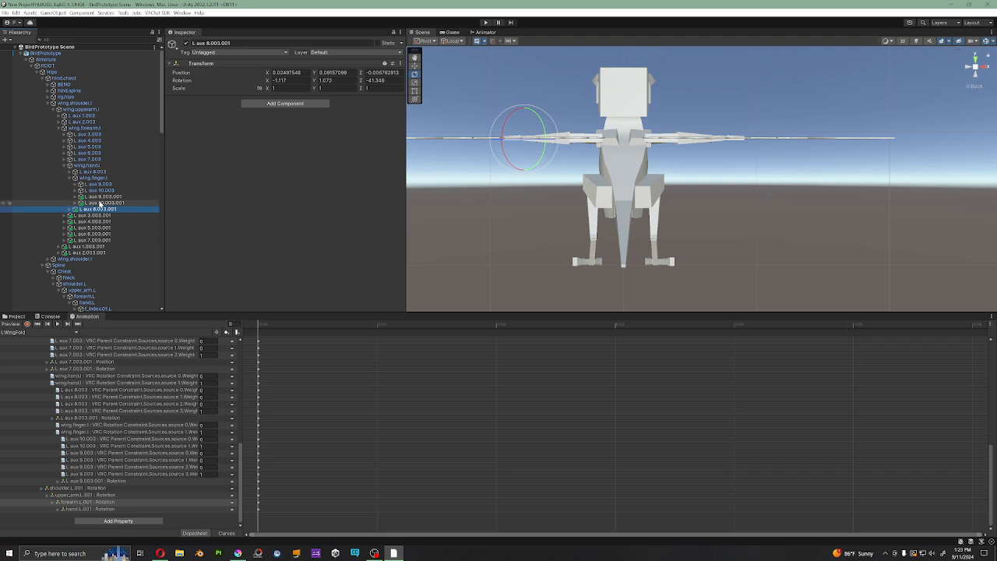
pyautogui.scroll(-15, 101, 218)
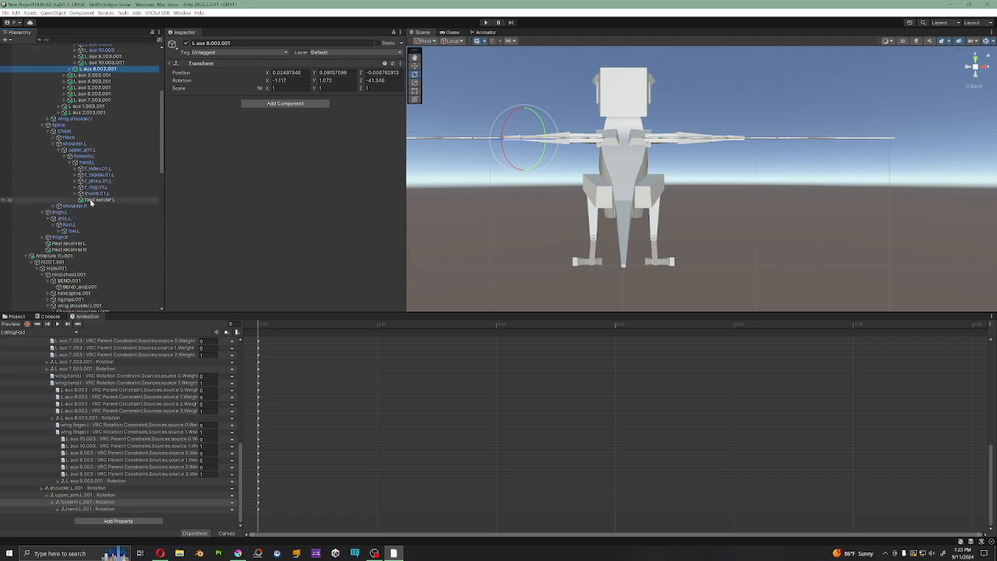
pyautogui.scroll(15, 78, 203)
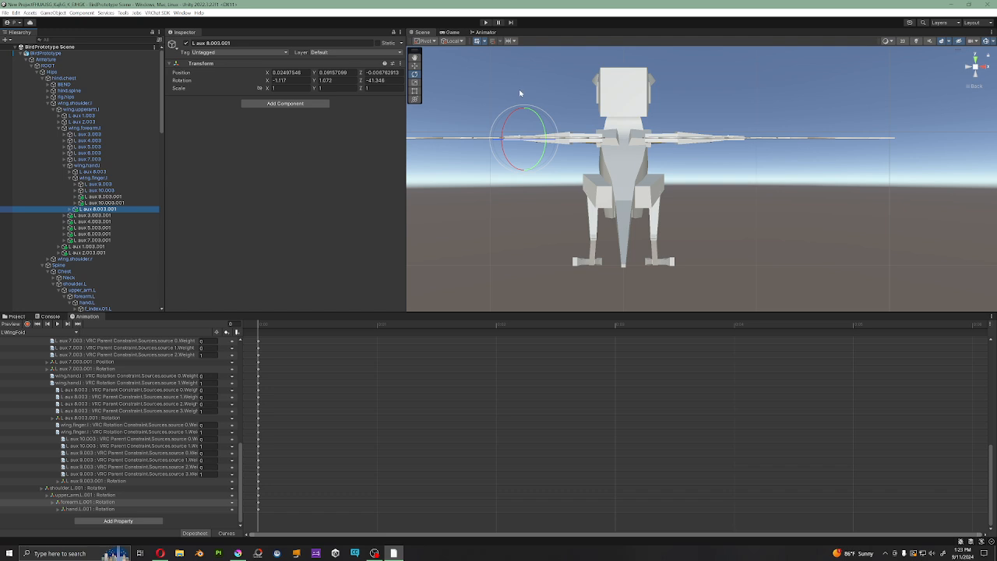
# Step: View the avatar from the front and review the parent constraints on feather bones L aux 3.003 through L aux 7.003
pyautogui.keyDown('alt'); pyautogui.moveTo(545, 175); pyautogui.dragTo(736, 195); pyautogui.keyUp('alt')
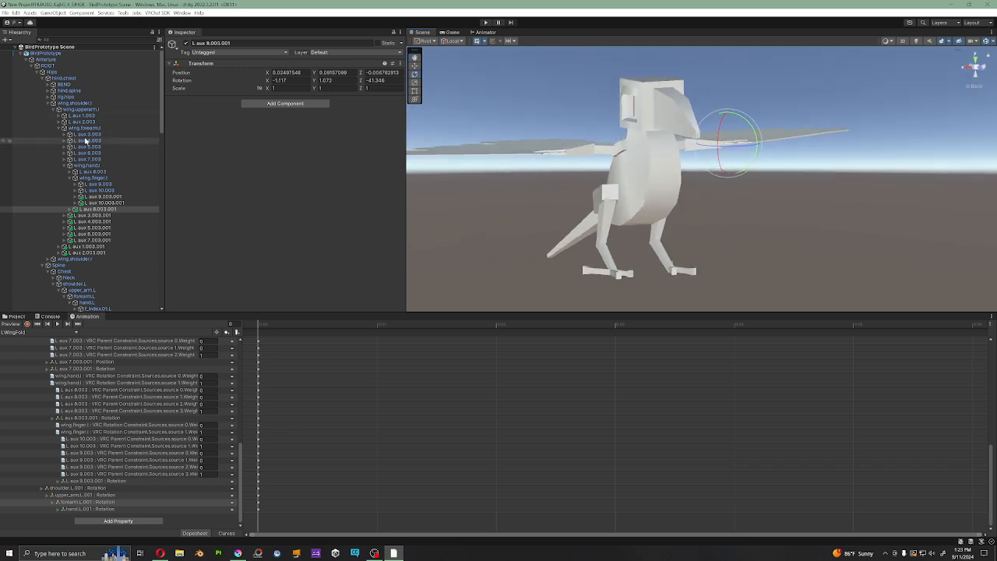
pyautogui.click(85, 134)
pyautogui.click(87, 141)
pyautogui.click(89, 147)
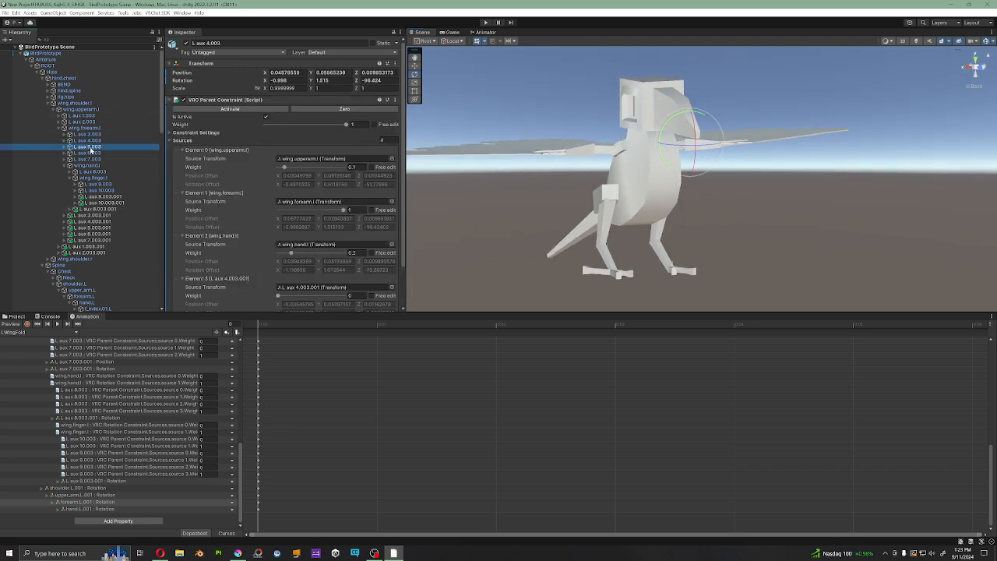
pyautogui.click(91, 153)
pyautogui.click(92, 159)
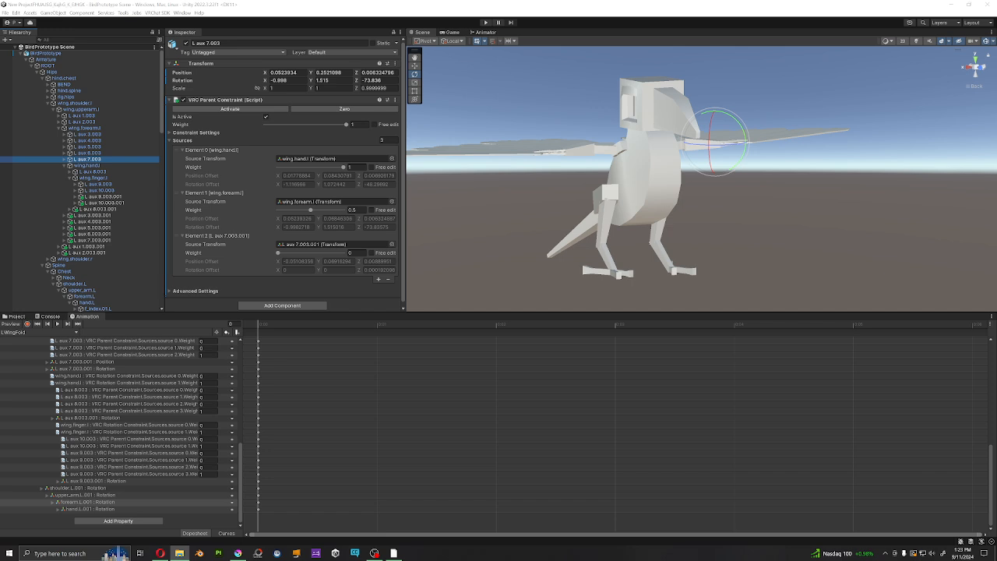
# Step: Bring File Explorer's New folder window over the Unity editor and return to the start of LWingFold's property list
pyautogui.moveTo(996, 183); pyautogui.dragTo(572, 183)
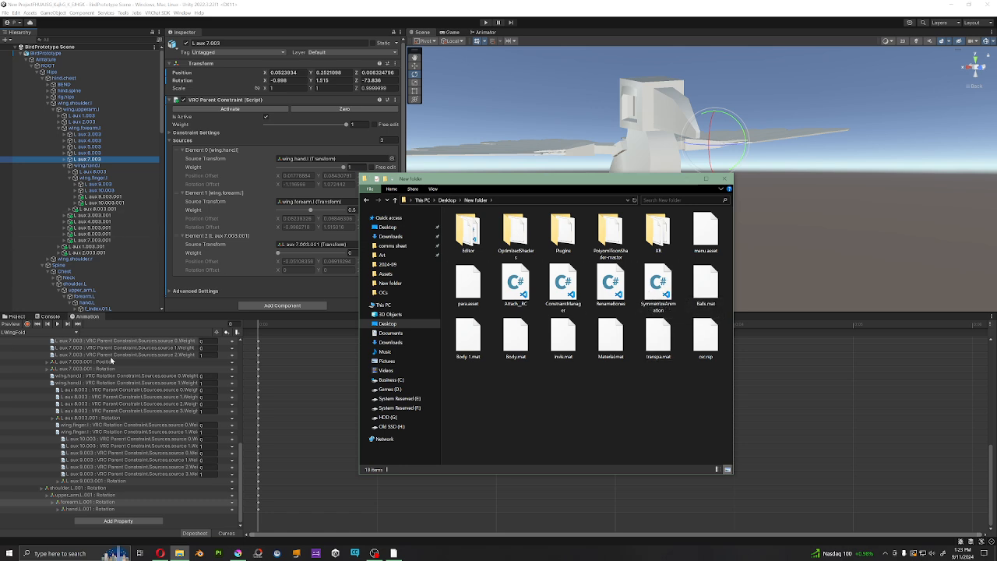
pyautogui.scroll(9, 117, 417)
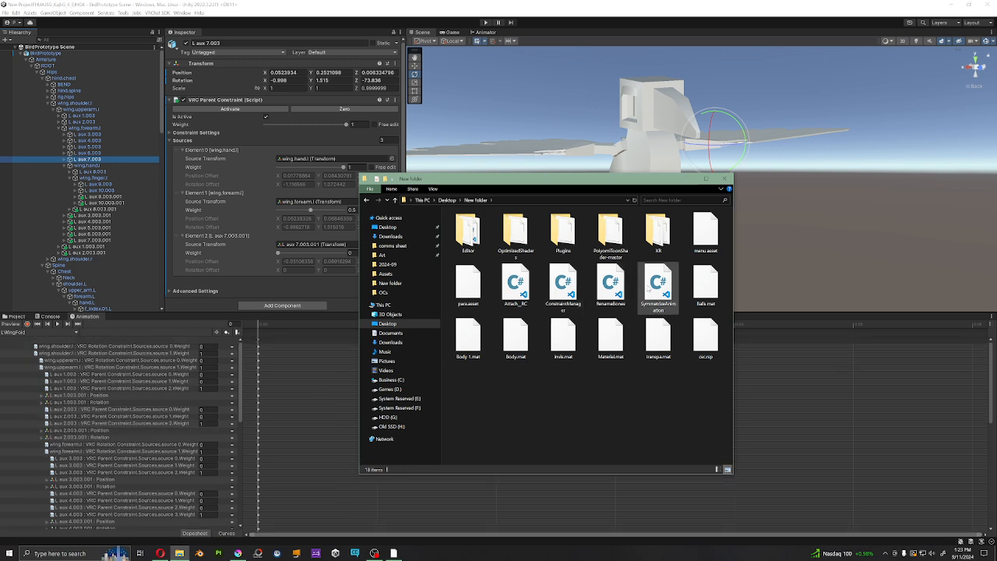
# Step: Open the SymmetrizeAnimation script from the New folder window in Visual Studio Code and read its mirroring code for names, positions and rotations
pyautogui.click(649, 291)
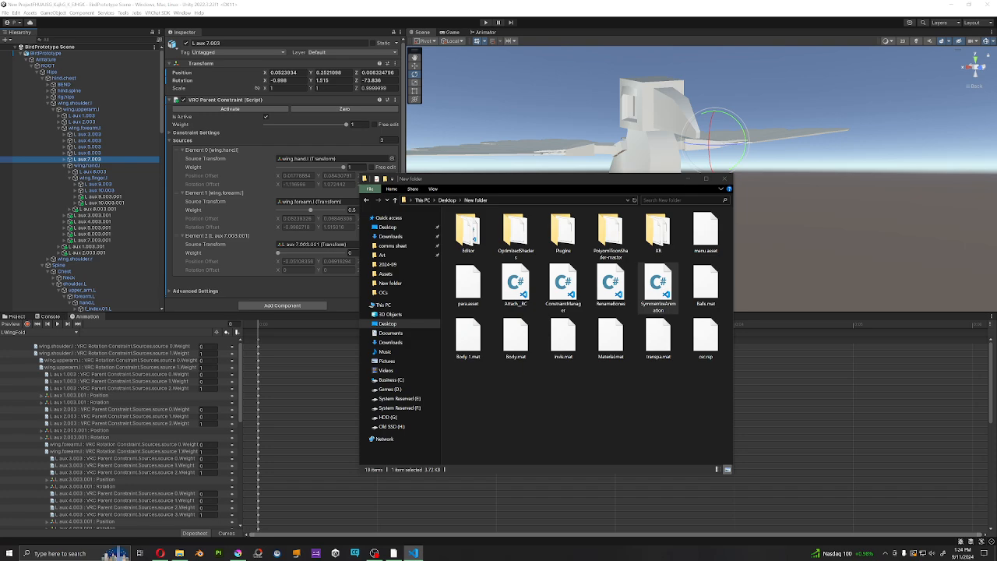
pyautogui.moveTo(996, 39); pyautogui.dragTo(432, 31)
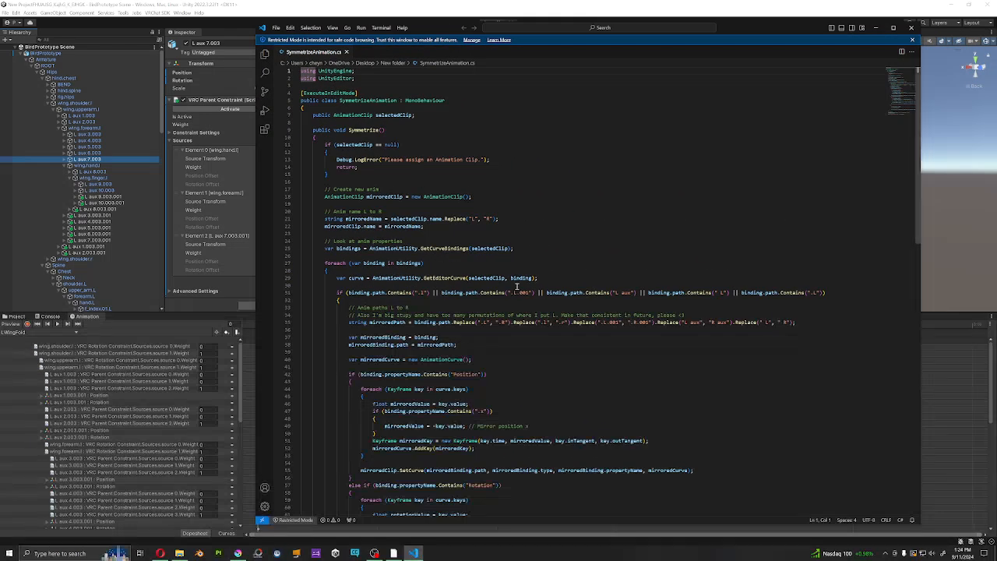
pyautogui.scroll(-3, 490, 278)
pyautogui.scroll(-10, 489, 278)
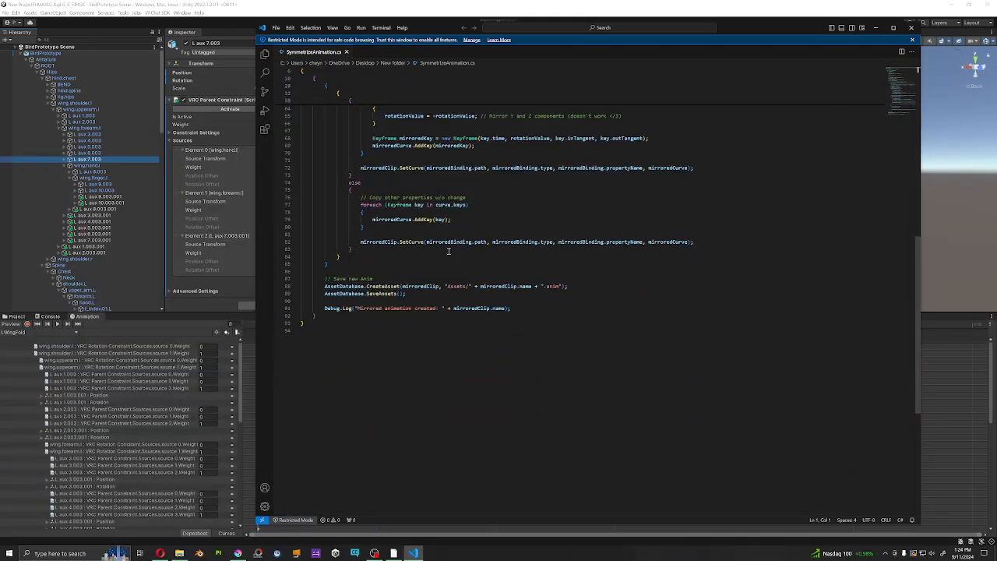
pyautogui.scroll(15, 519, 290)
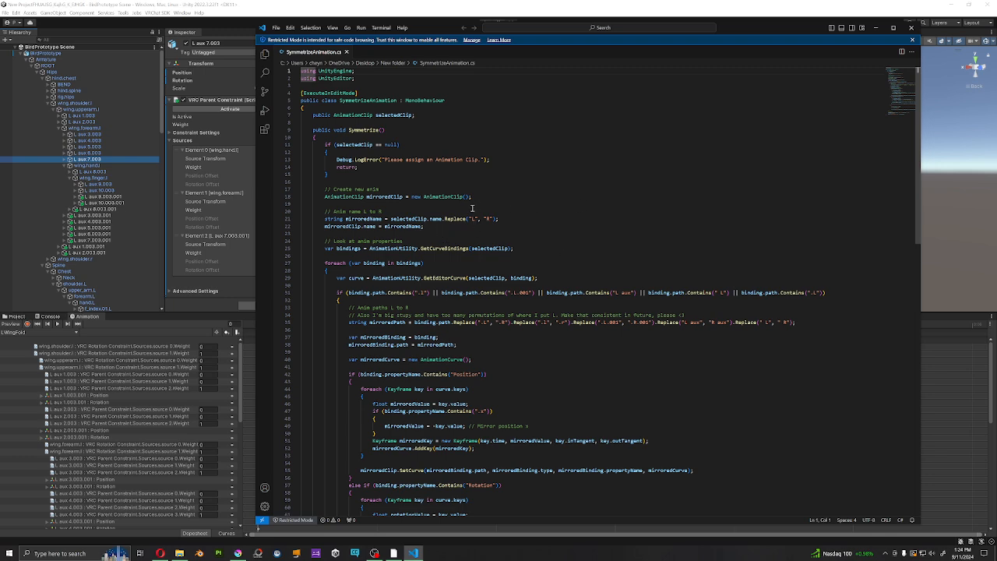
pyautogui.scroll(-1, 642, 304)
pyautogui.scroll(-7, 642, 304)
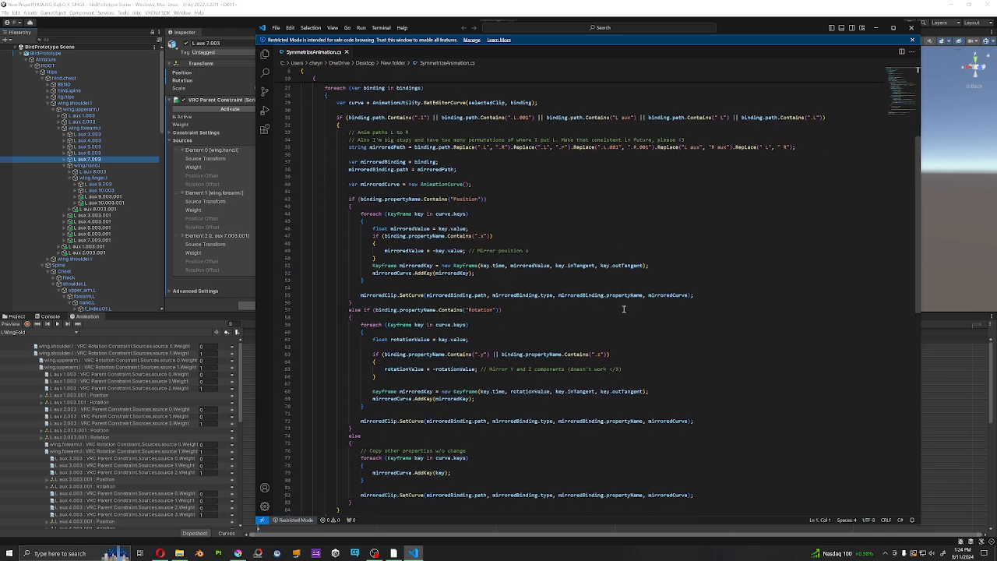
pyautogui.scroll(-1, 518, 242)
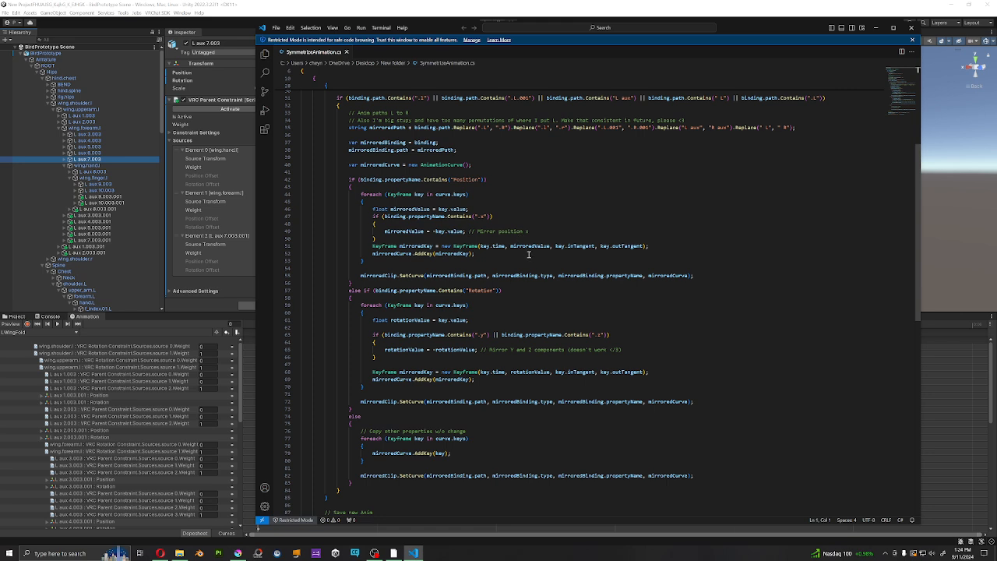
pyautogui.scroll(-5, 404, 292)
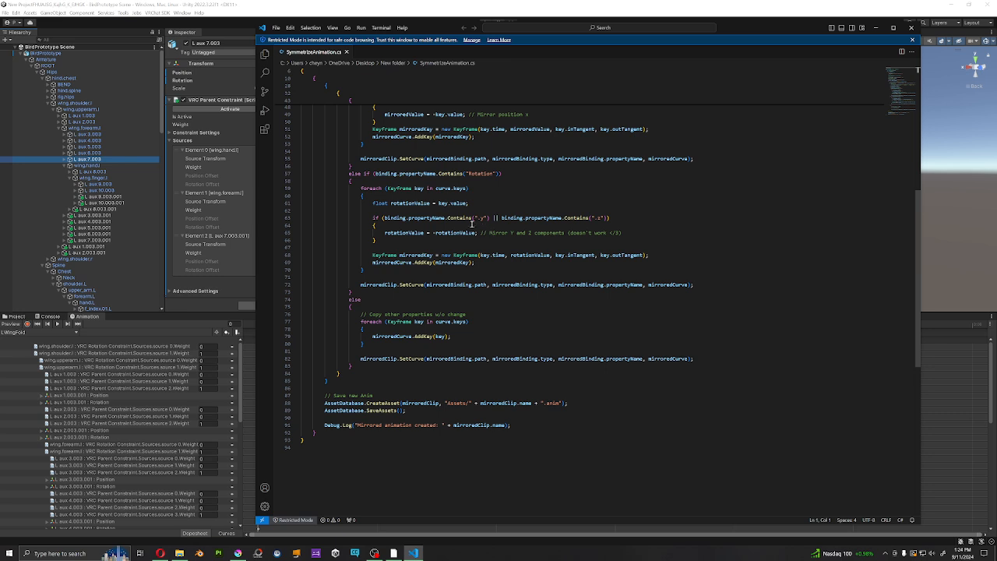
# Step: Return to Unity, inspect LWingFold's rotation values for L aux 1.003.001 and show the Bird Prototype Assets folder
pyautogui.click(38, 403)
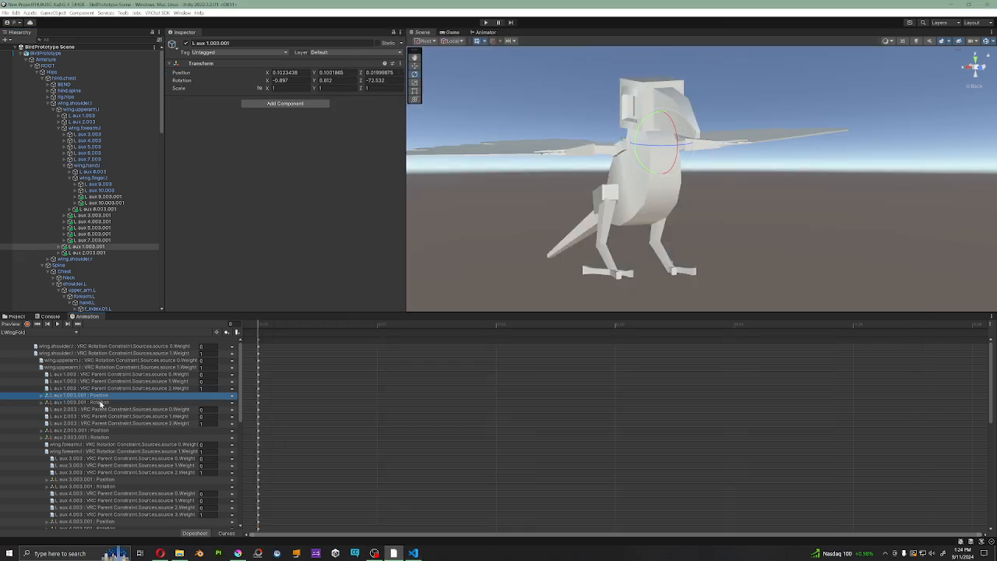
pyautogui.click(40, 403)
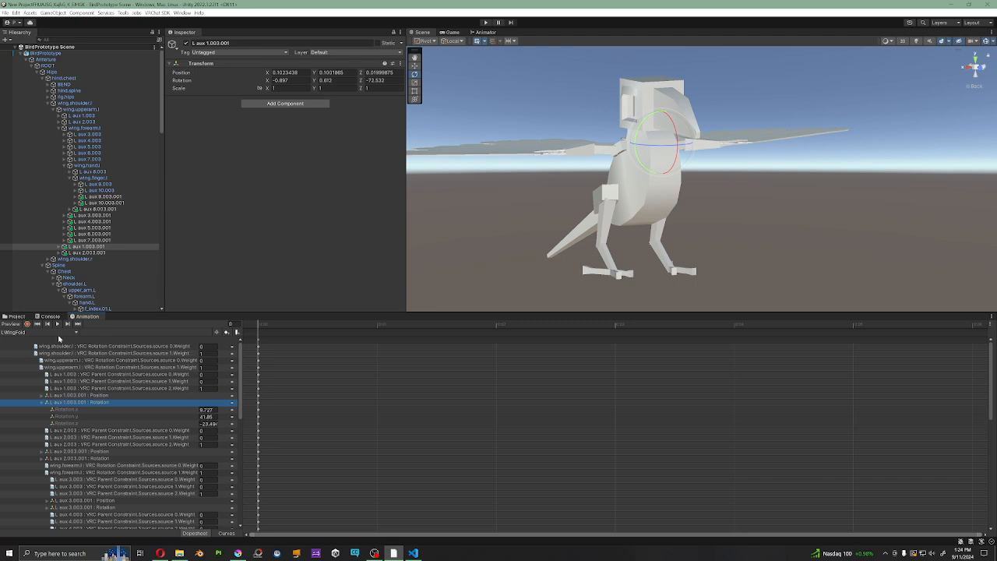
pyautogui.click(14, 316)
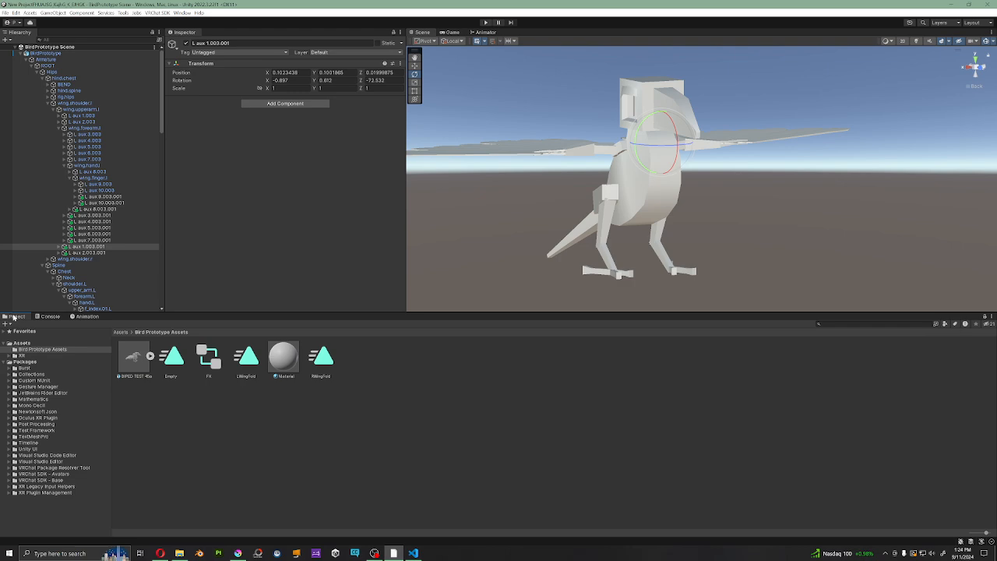
# Step: Close the SymmetrizeAnimation script window and bring File Explorer's New folder window back, leaving no file selected
pyautogui.click(413, 553)
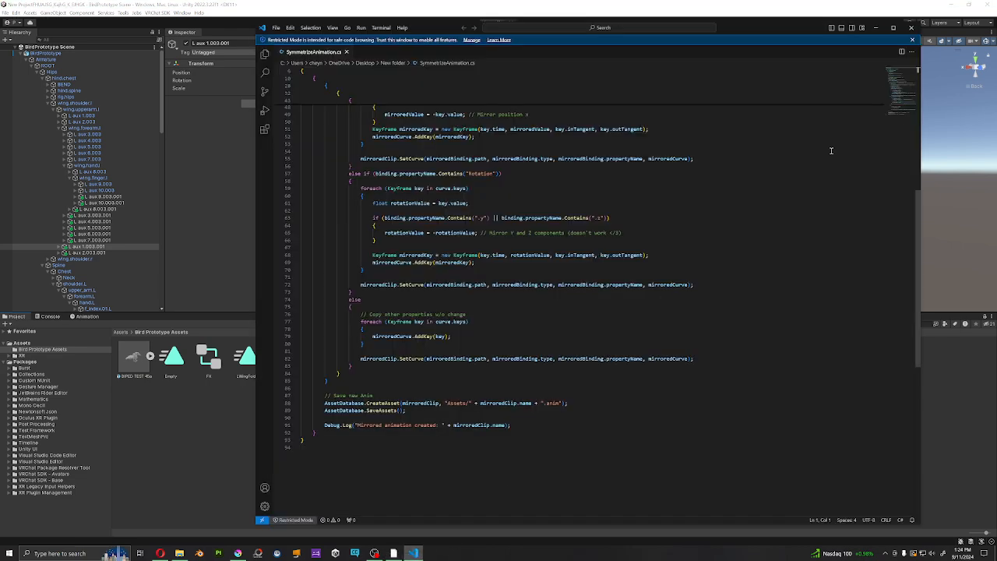
pyautogui.click(912, 28)
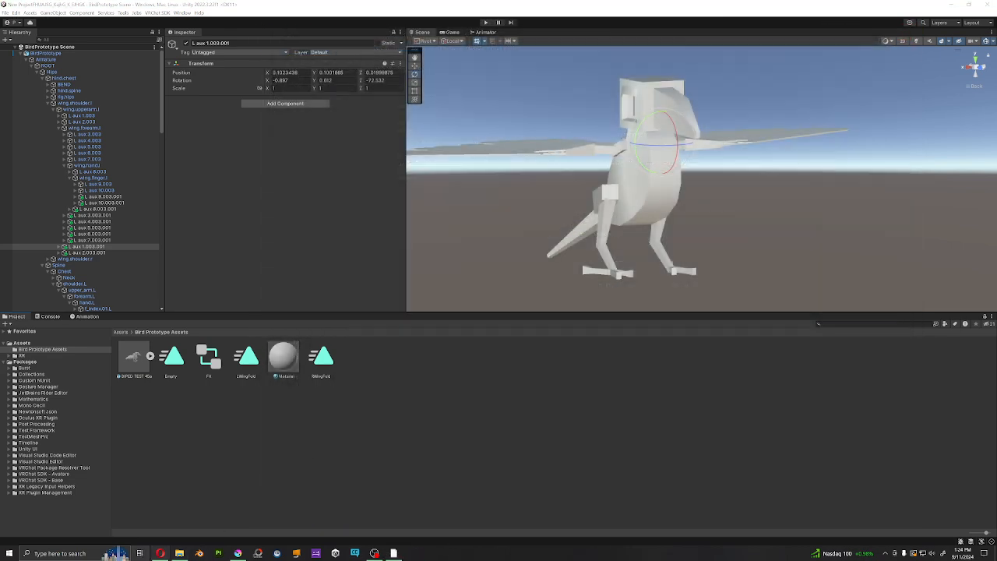
pyautogui.click(179, 554)
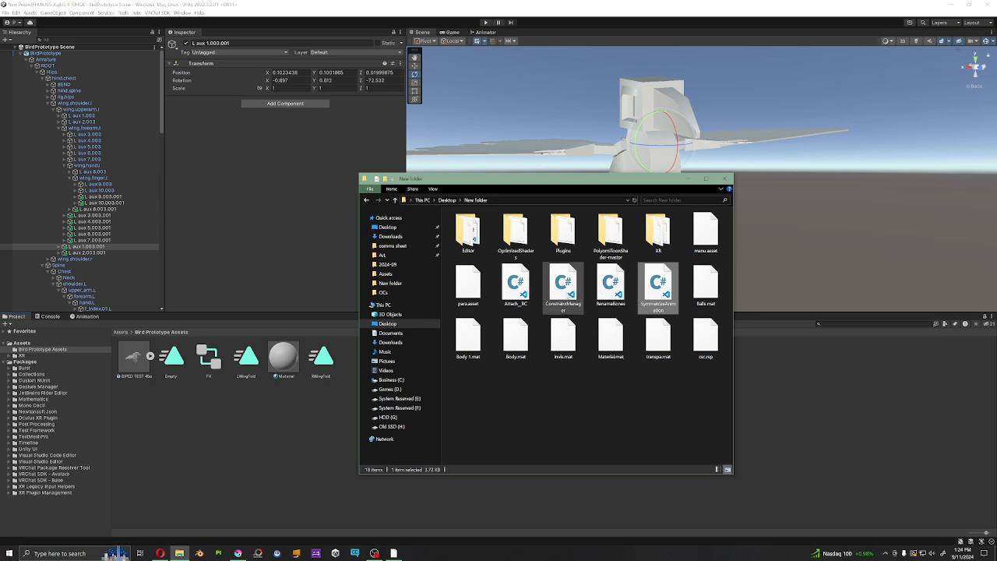
pyautogui.click(588, 293)
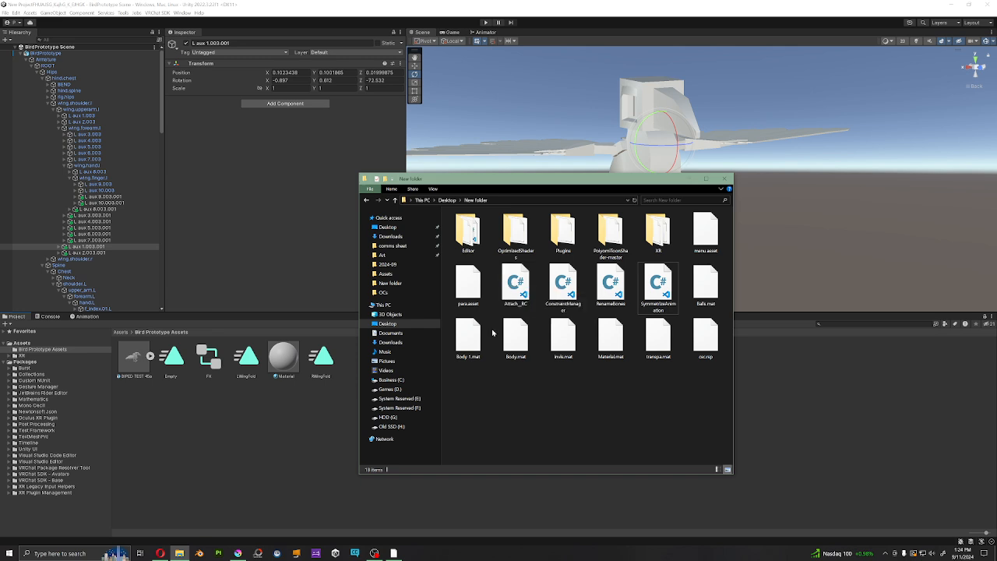
# Step: Look over the duplicate armature's bones in the hierarchy and review the rotation constraint sources on wing.forearm.l
pyautogui.scroll(-2, 95, 224)
pyautogui.scroll(-15, 95, 224)
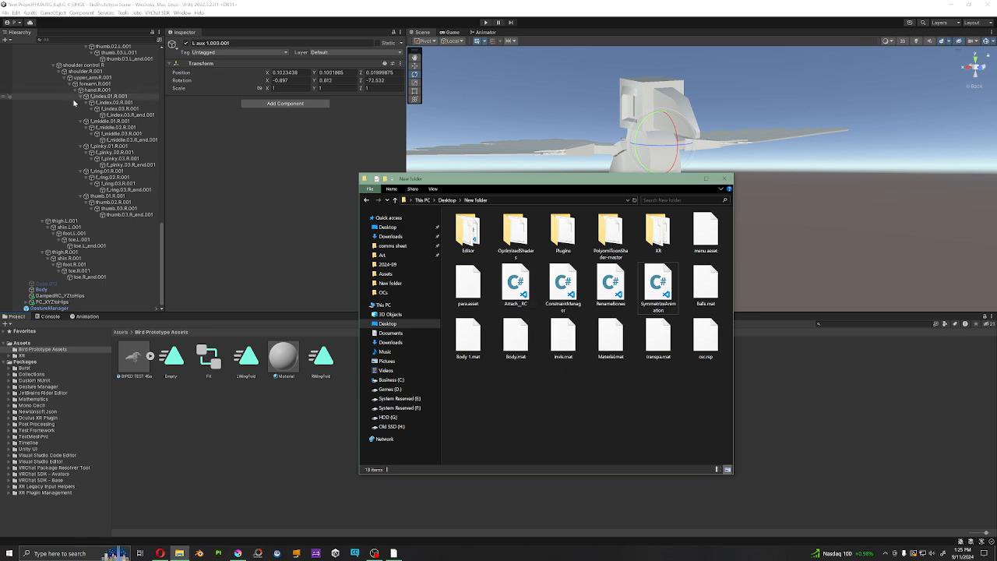
pyautogui.scroll(5, 95, 153)
pyautogui.scroll(10, 95, 153)
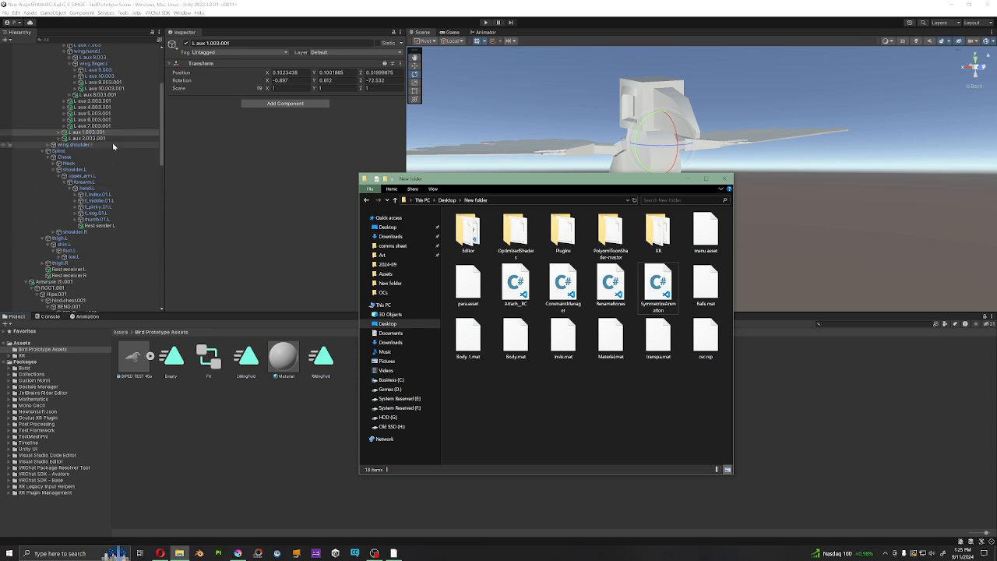
pyautogui.click(84, 126)
pyautogui.scroll(5, 84, 126)
pyautogui.click(84, 128)
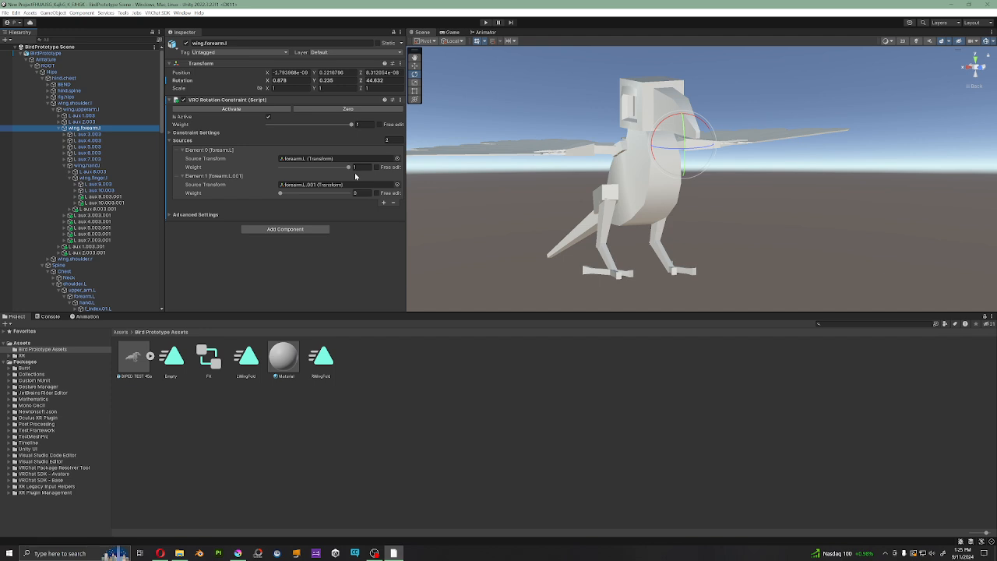
pyautogui.click(395, 553)
pyautogui.click(397, 554)
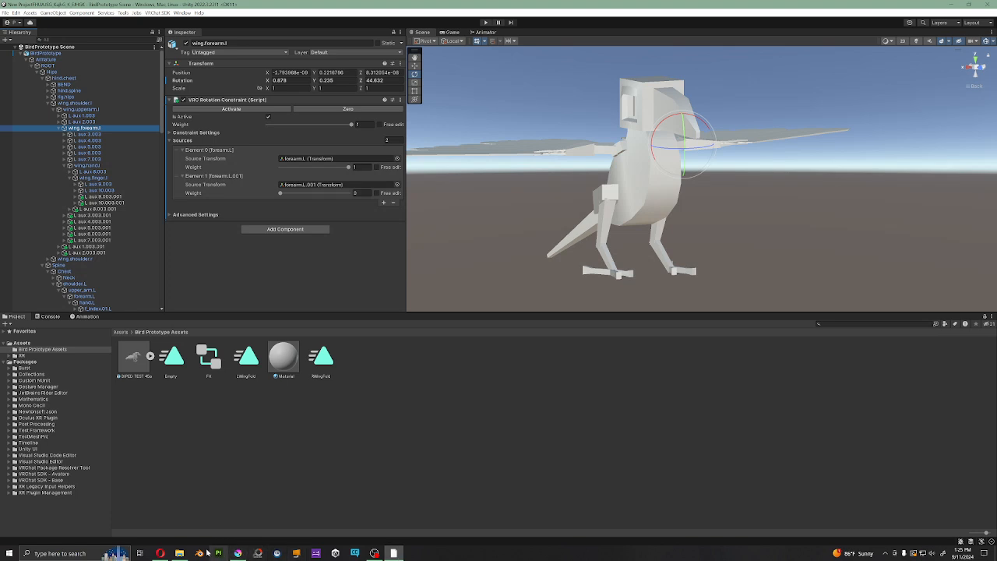
# Step: Show the New folder scripts again, select L aux 3.003.001, and look through the duplicate armature's bones, selecting BEND_end.001
pyautogui.click(181, 553)
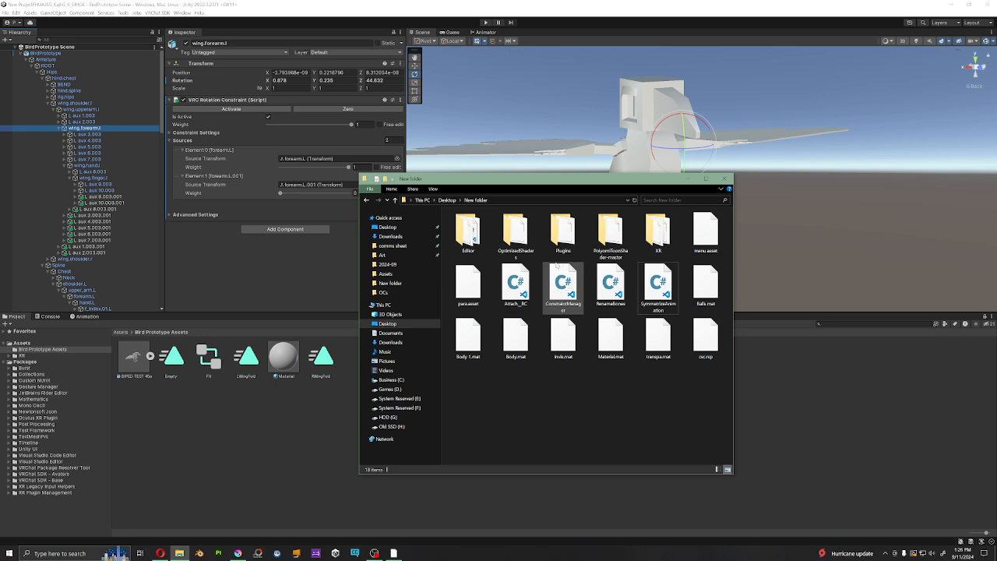
pyautogui.moveTo(549, 266); pyautogui.dragTo(590, 328)
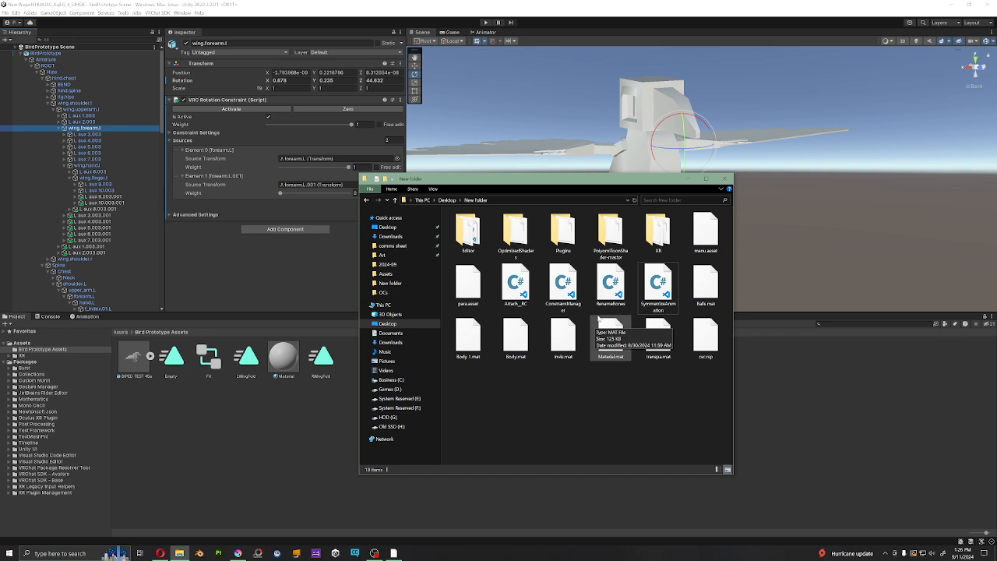
pyautogui.click(101, 216)
pyautogui.scroll(-10, 104, 218)
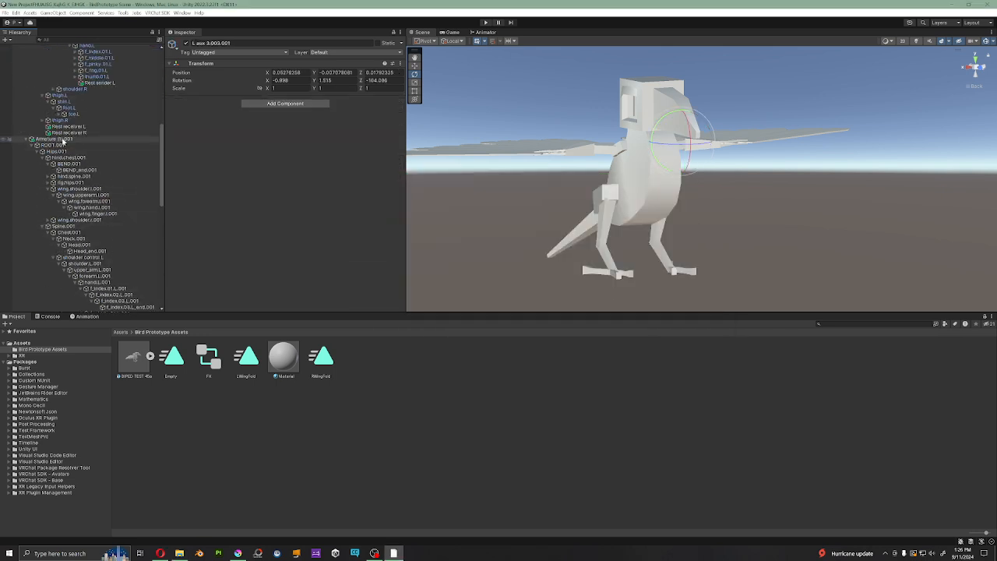
pyautogui.scroll(-5, 83, 187)
pyautogui.scroll(-2, 123, 285)
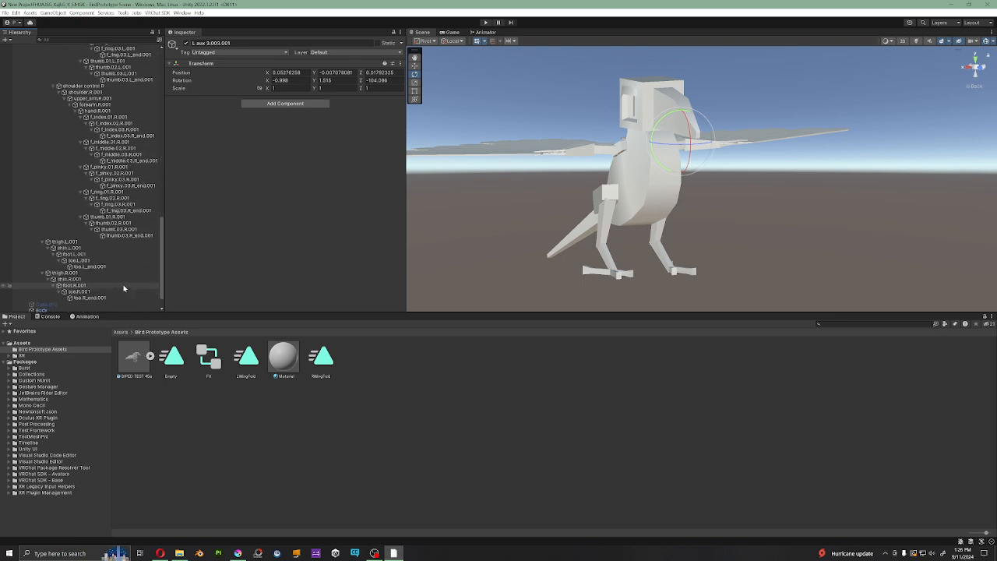
pyautogui.scroll(6, 78, 218)
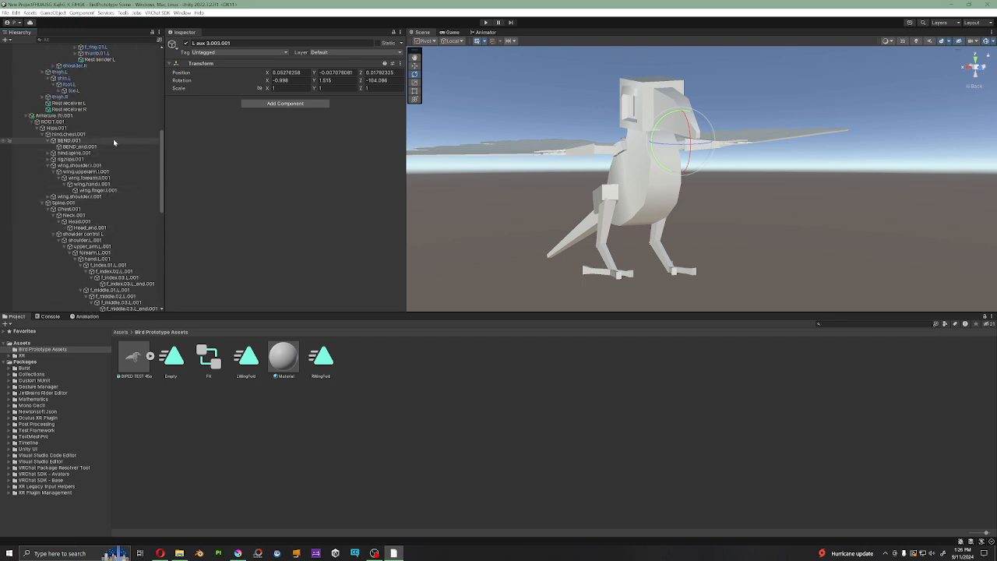
pyautogui.click(86, 146)
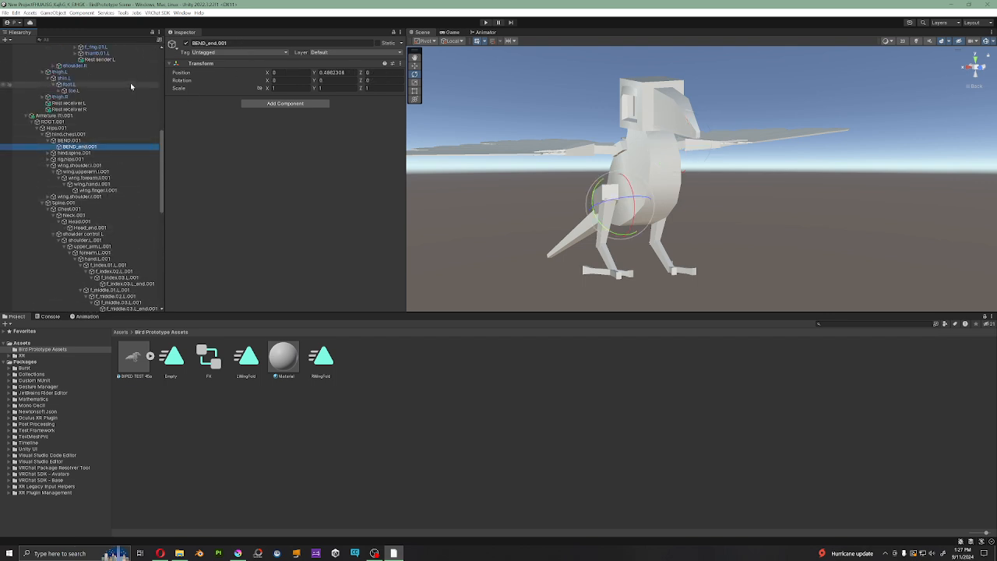
pyautogui.scroll(8, 137, 264)
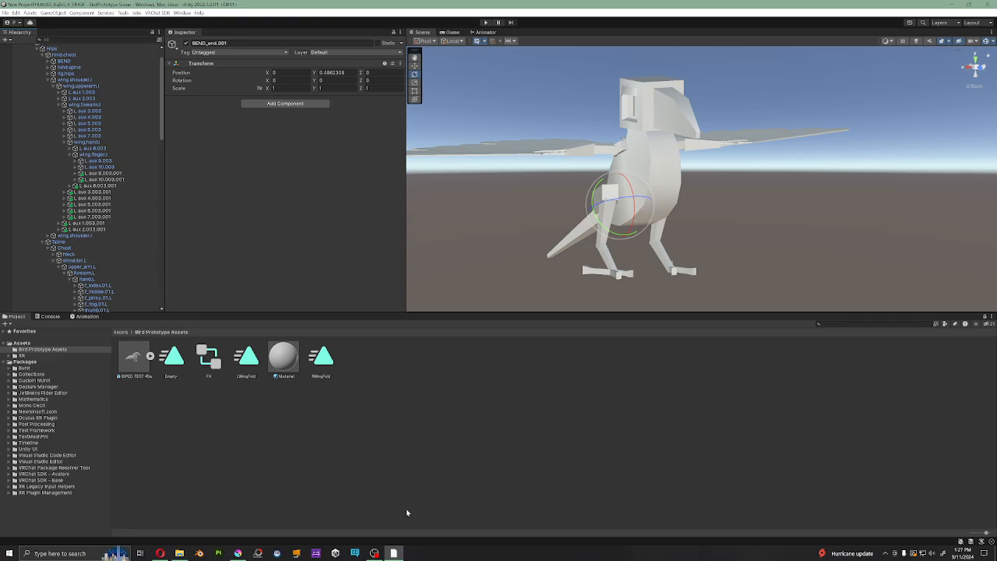
# Step: Switch to the Krita sketch comparing arm and wing bones, and close the New folder window covering it
pyautogui.click(393, 553)
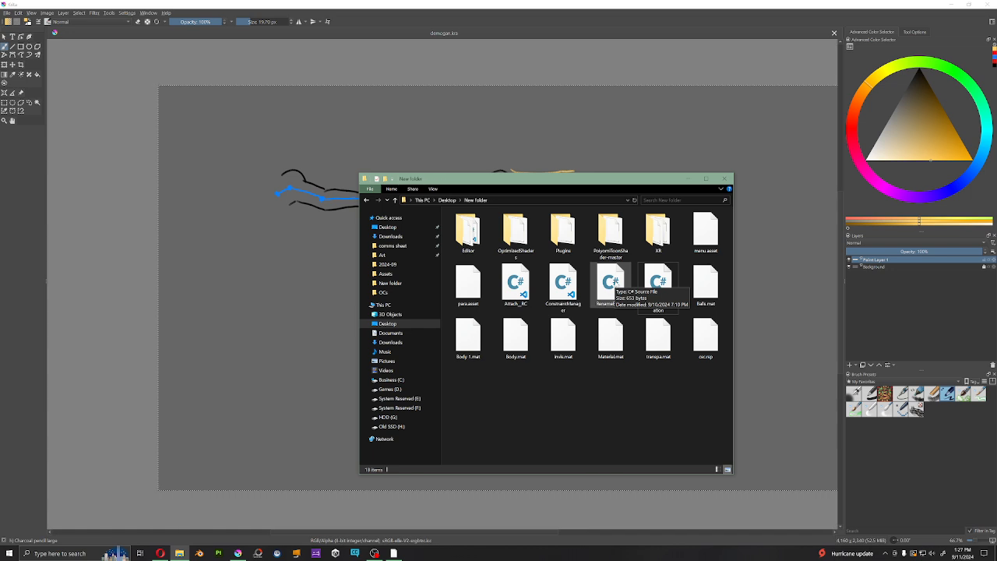
pyautogui.click(725, 179)
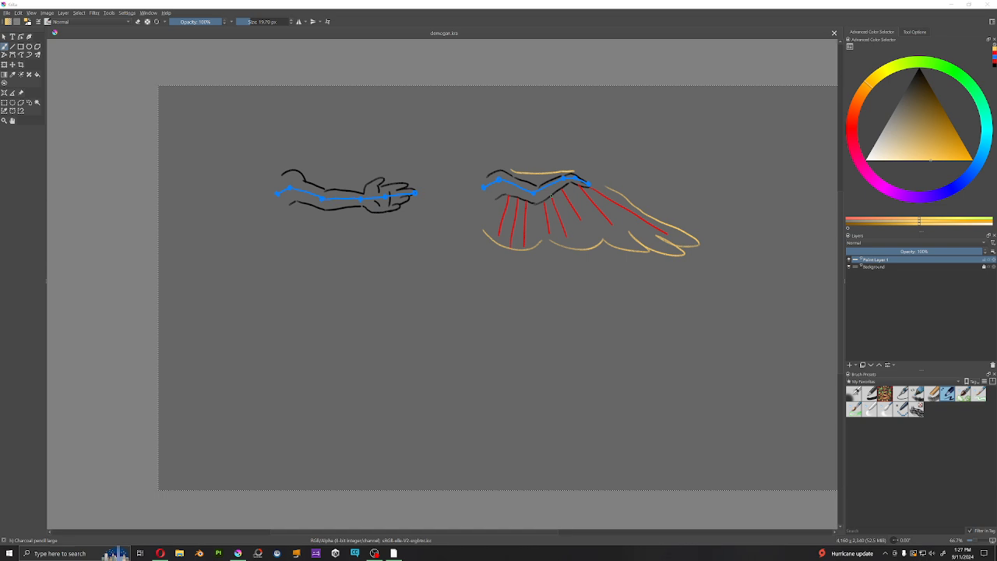
pyautogui.moveTo(545, 202); pyautogui.dragTo(518, 211, button='middle')
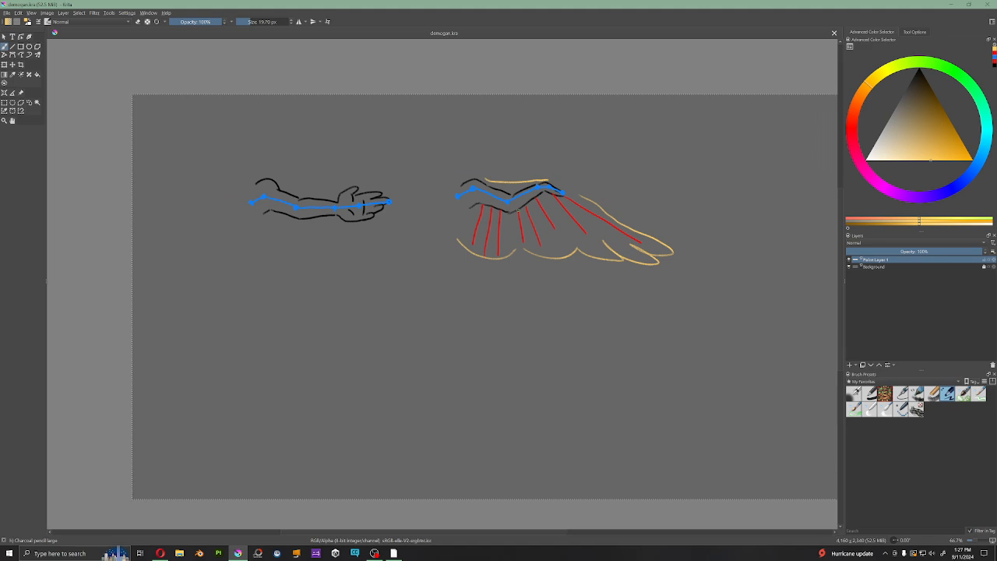
# Step: Switch back to Unity and examine the bird avatar's spread wings from several front, side and rear angles
pyautogui.click(394, 553)
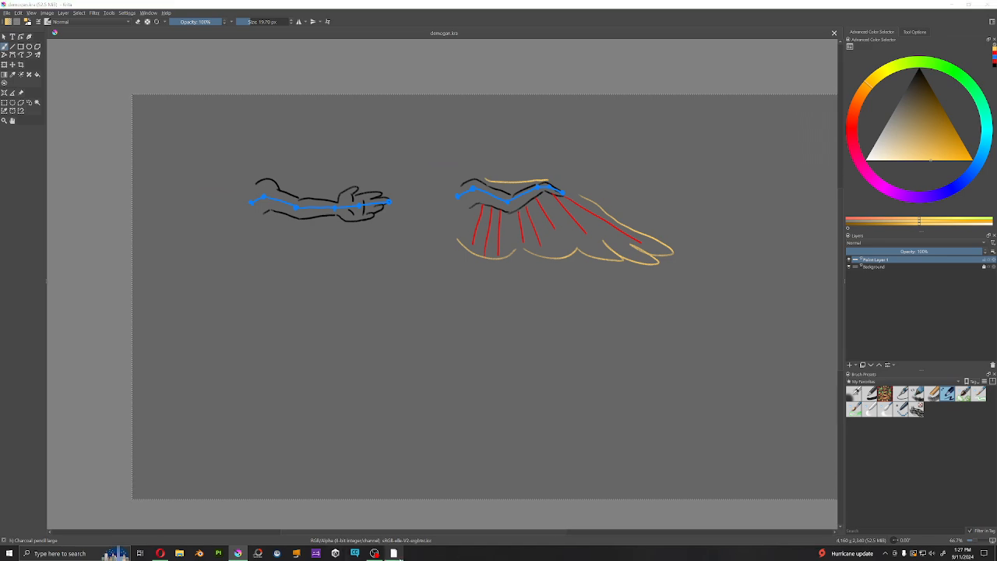
pyautogui.keyDown('alt'); pyautogui.moveTo(603, 185); pyautogui.dragTo(673, 183); pyautogui.keyUp('alt')
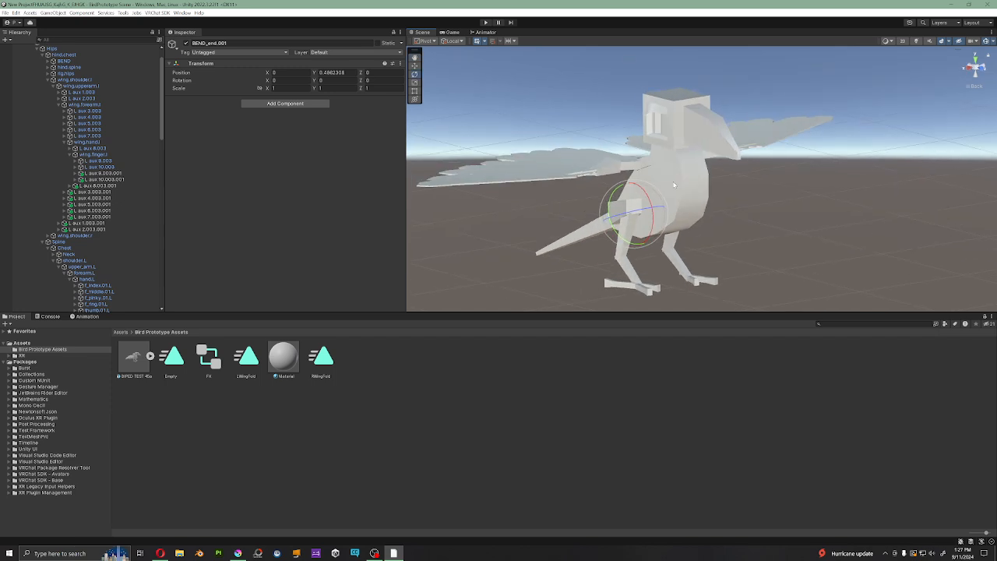
pyautogui.moveTo(673, 182); pyautogui.dragTo(667, 194, button='middle')
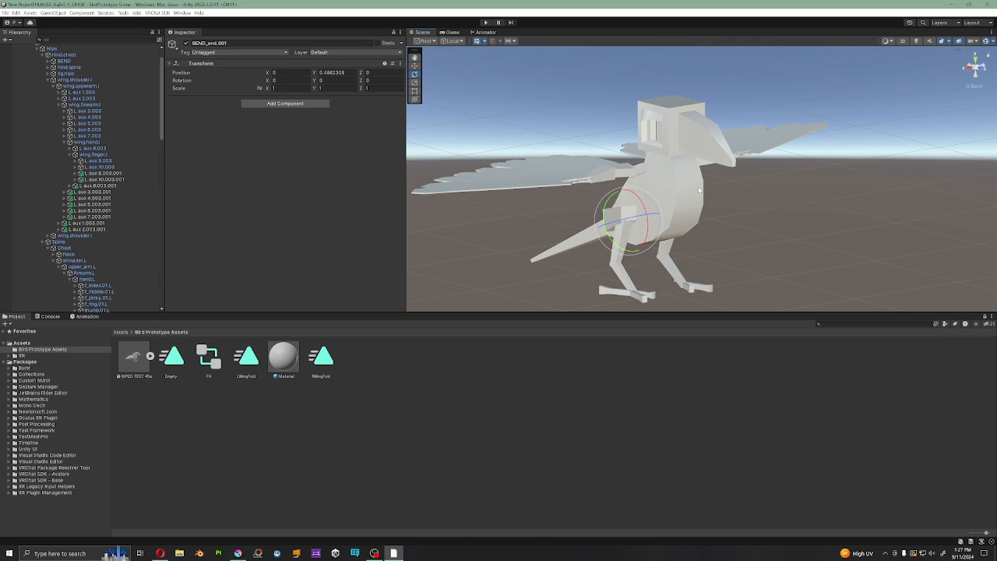
pyautogui.keyDown('alt'); pyautogui.moveTo(700, 190); pyautogui.dragTo(664, 191); pyautogui.keyUp('alt')
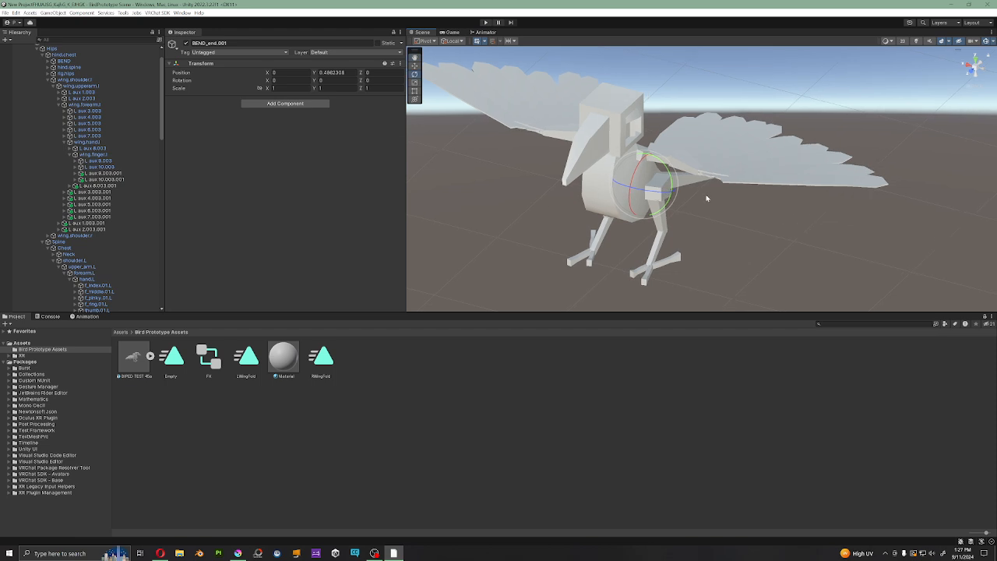
pyautogui.moveTo(708, 198); pyautogui.dragTo(780, 224, button='middle')
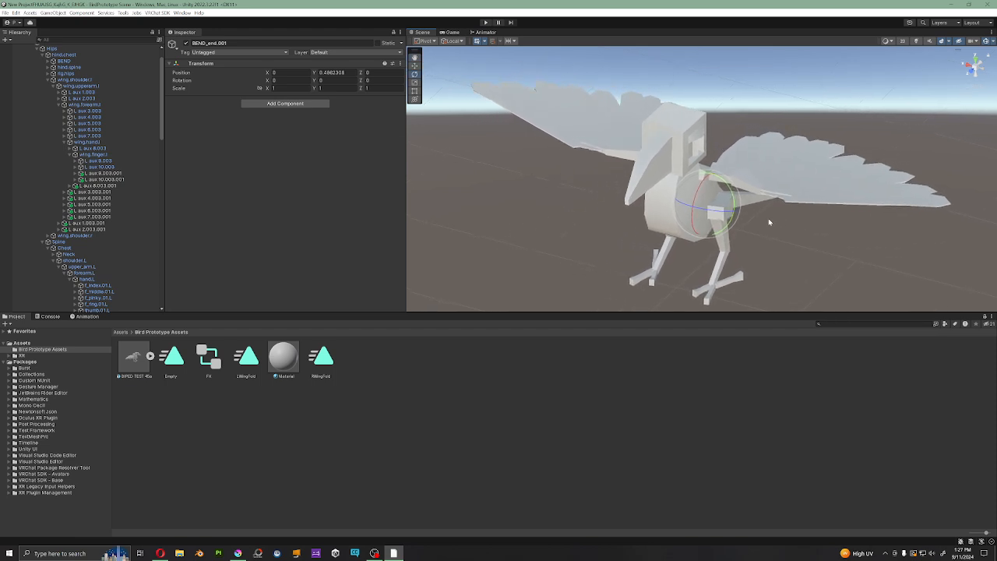
pyautogui.keyDown('alt'); pyautogui.moveTo(768, 222); pyautogui.dragTo(589, 148); pyautogui.keyUp('alt')
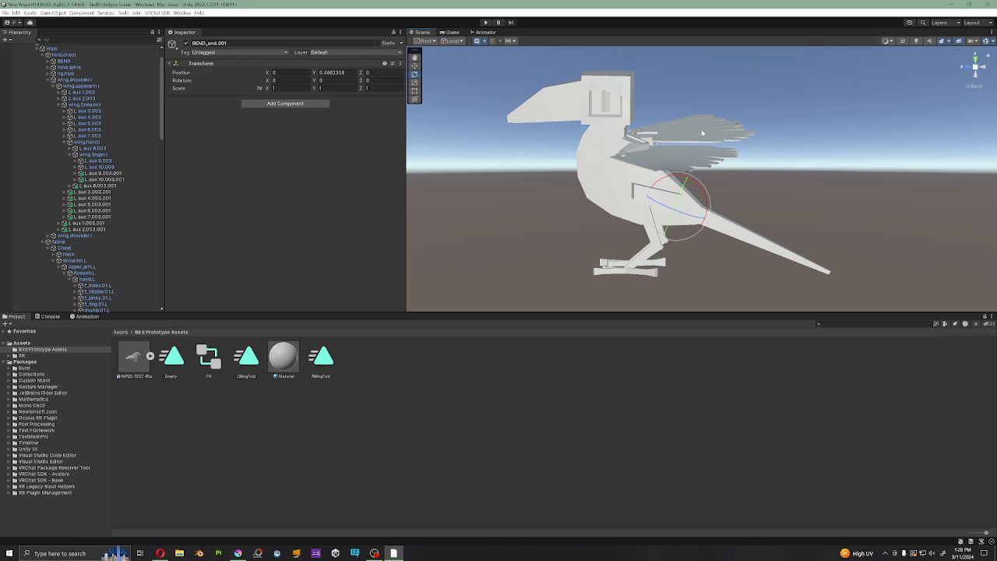
pyautogui.keyDown('alt'); pyautogui.moveTo(703, 152); pyautogui.dragTo(796, 200); pyautogui.keyUp('alt')
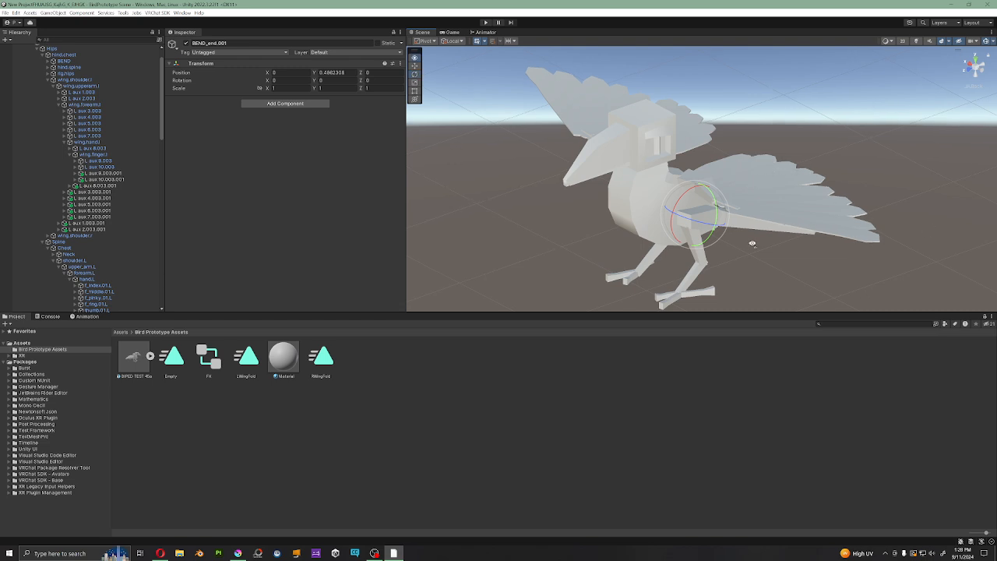
pyautogui.keyDown('alt'); pyautogui.moveTo(753, 243); pyautogui.dragTo(795, 232); pyautogui.keyUp('alt')
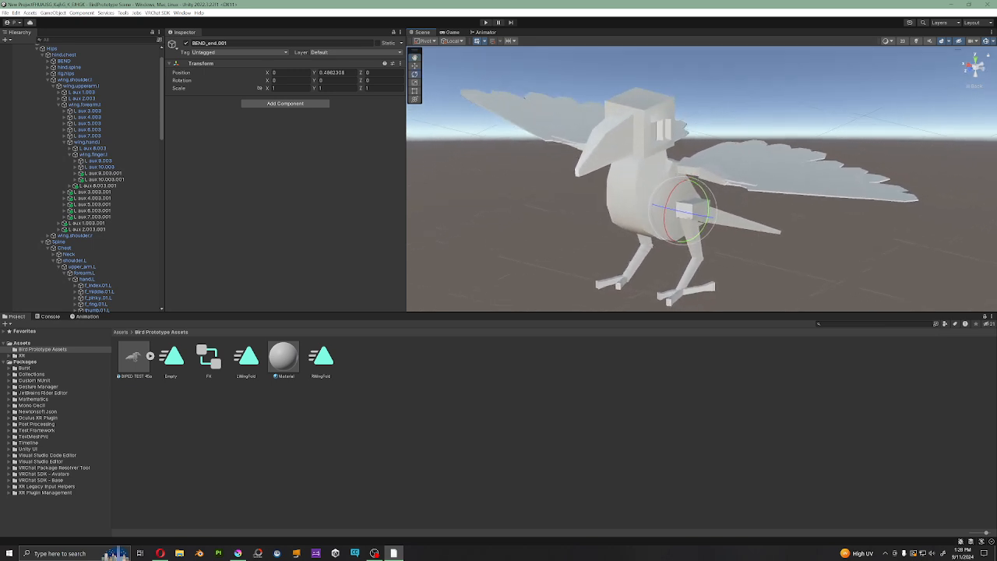